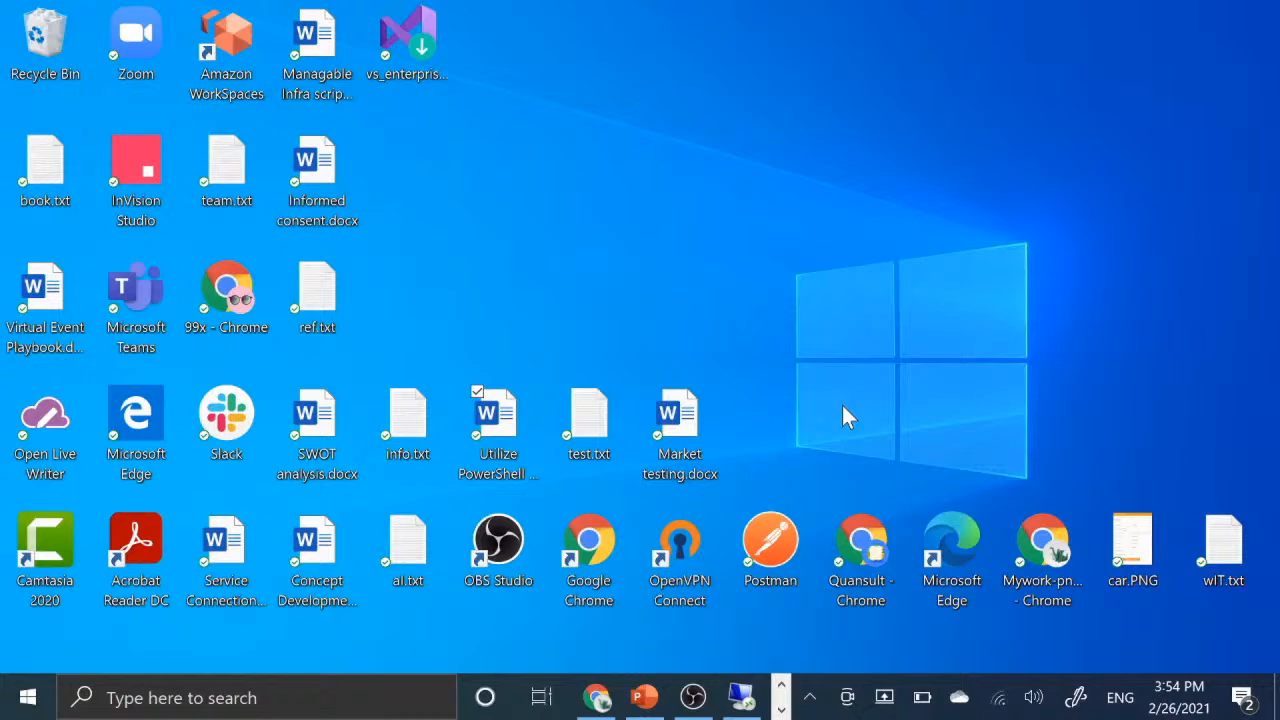
- Switch to the remote desktop session, search the virtual machine for "visual", and minimize the session
{"action": "left_click", "coordinate": [741, 697]}
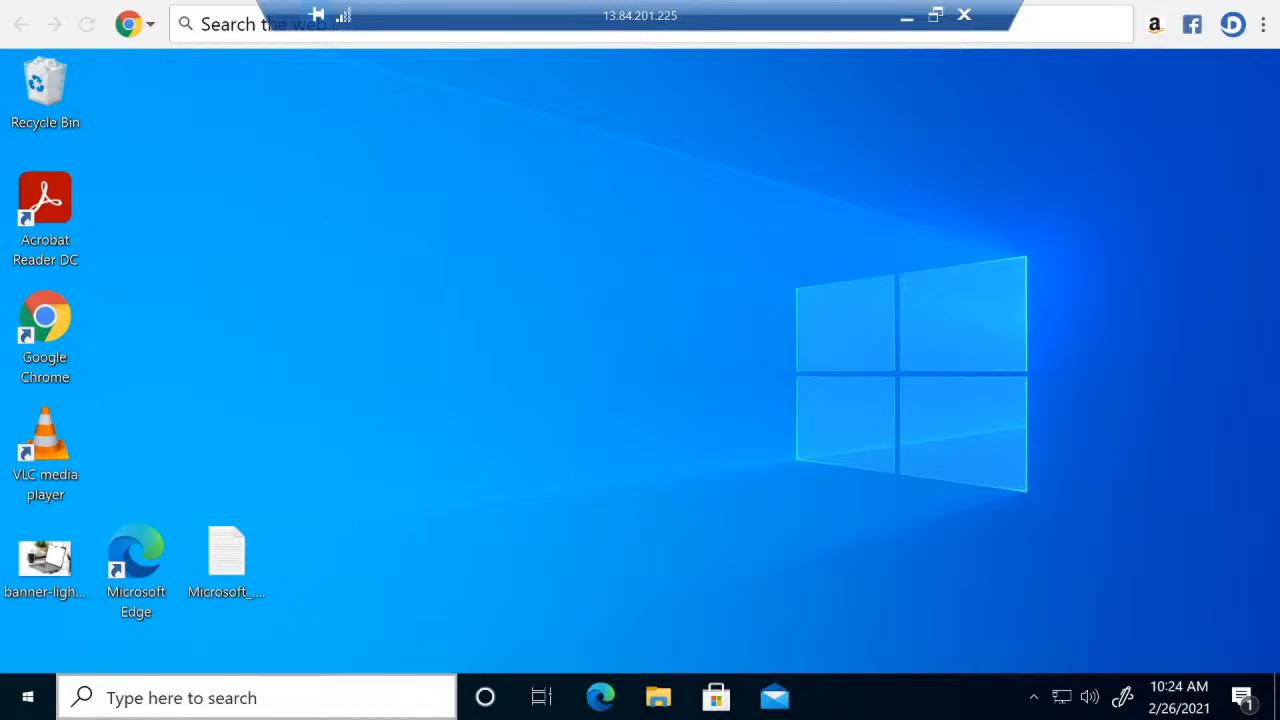
{"action": "left_click", "coordinate": [340, 700]}
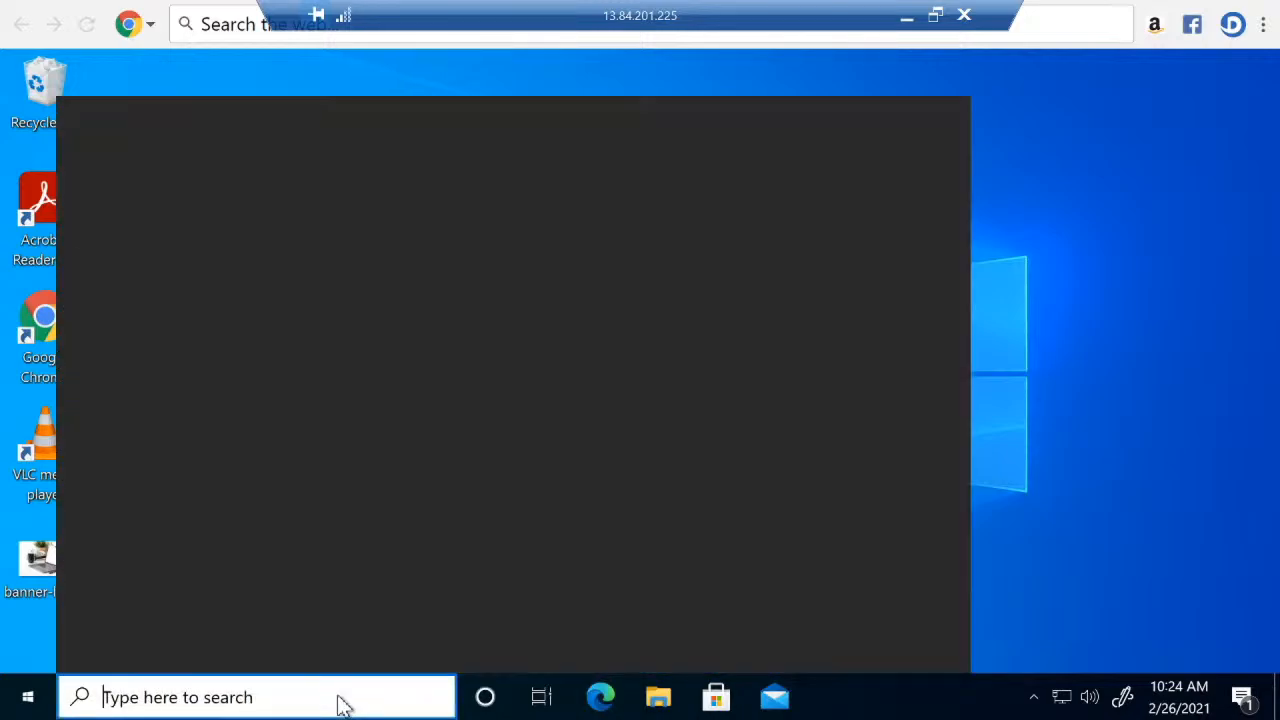
{"action": "type", "text": "visu"}
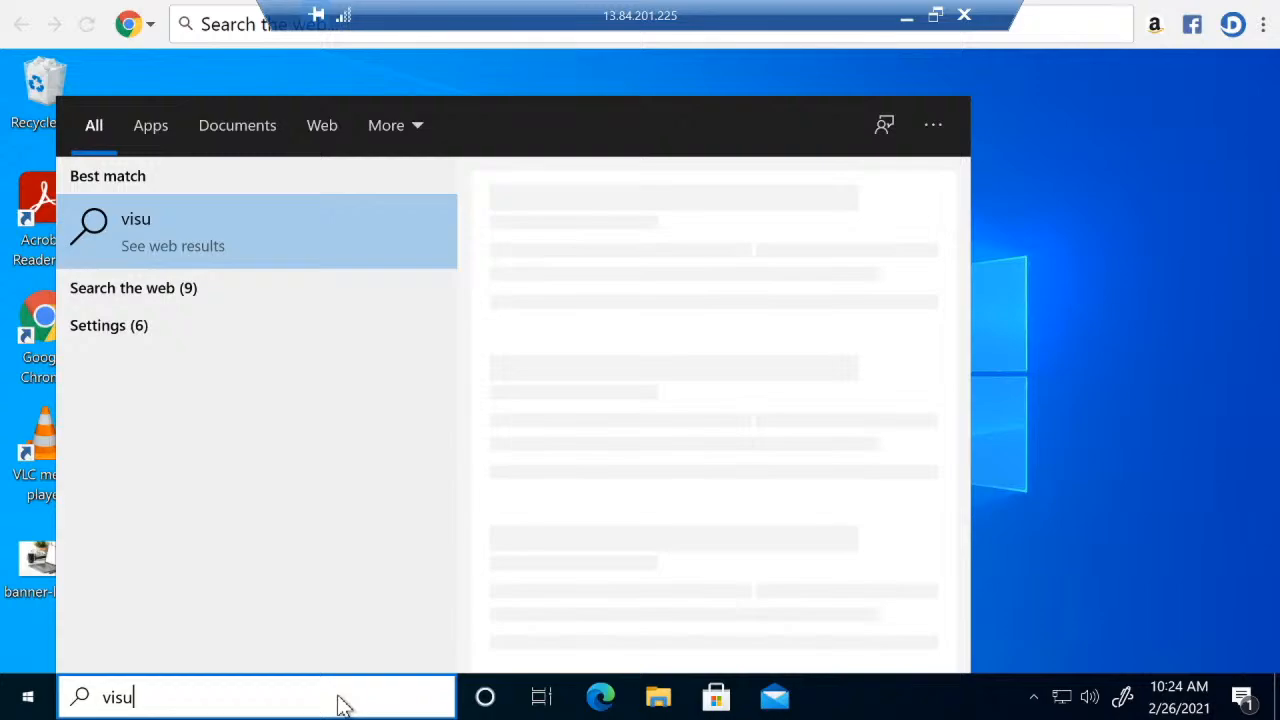
{"action": "type", "text": "a"}
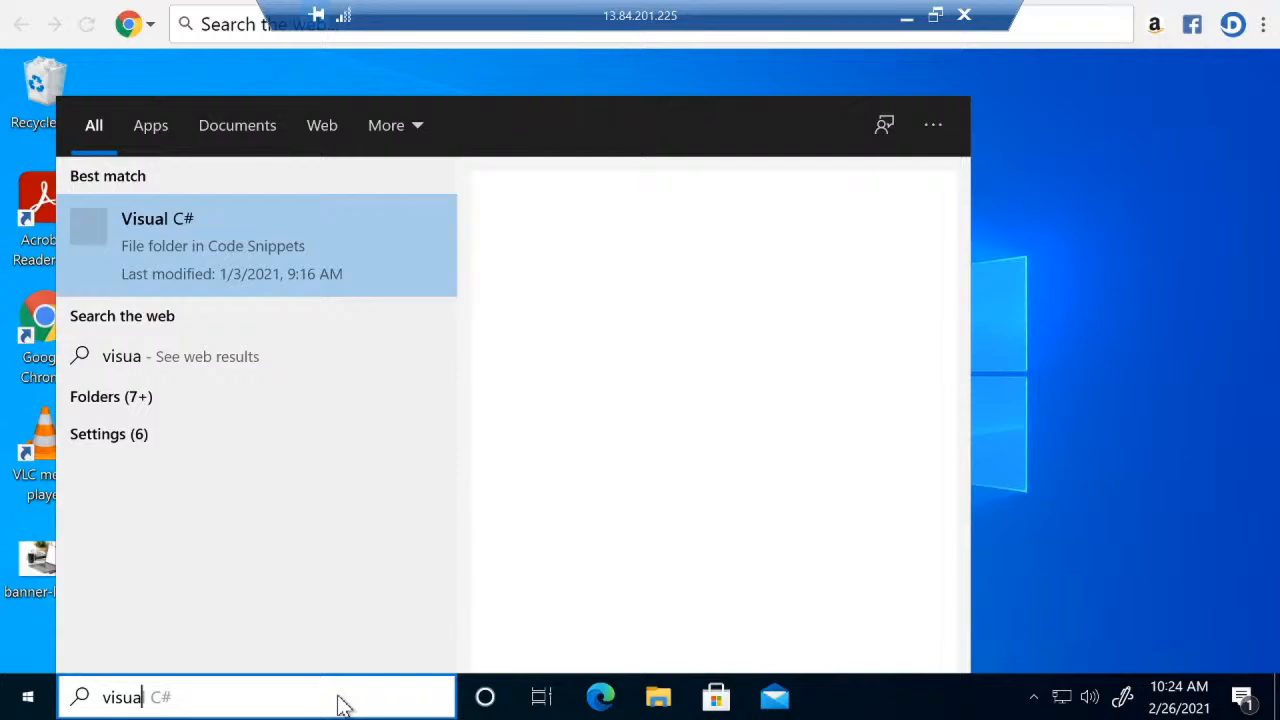
{"action": "type", "text": "l"}
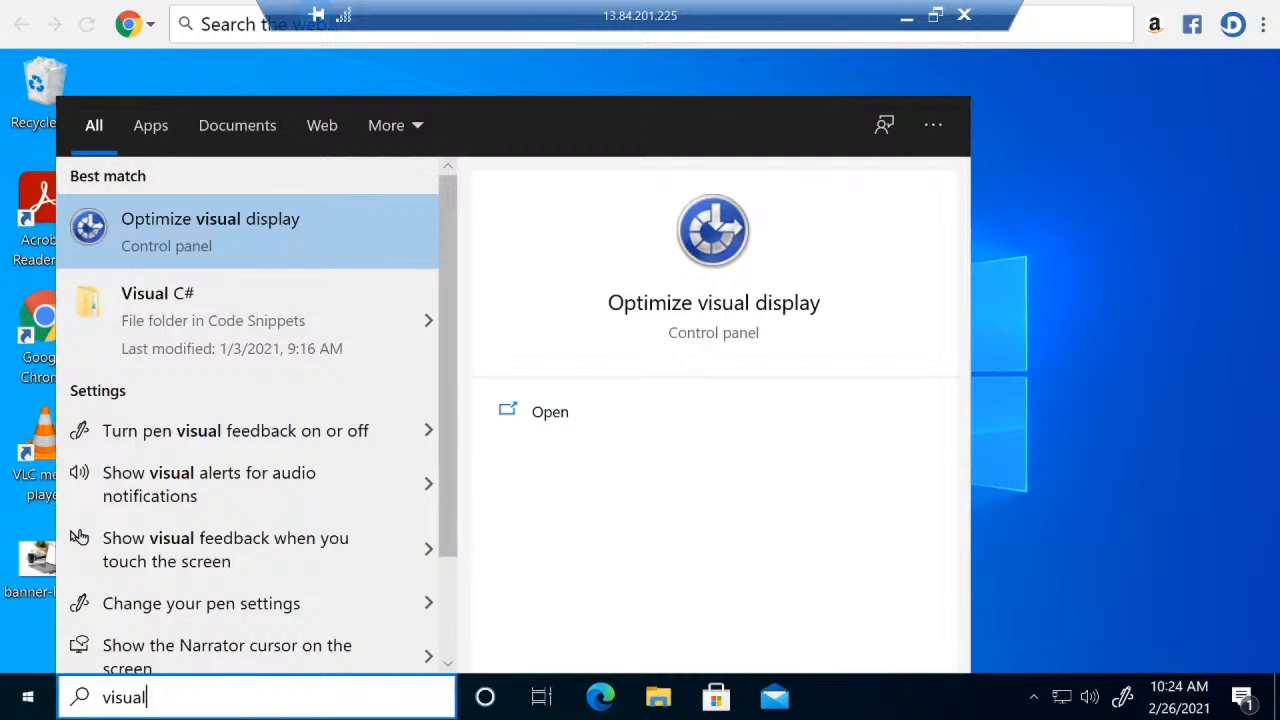
{"action": "left_click", "coordinate": [1205, 410]}
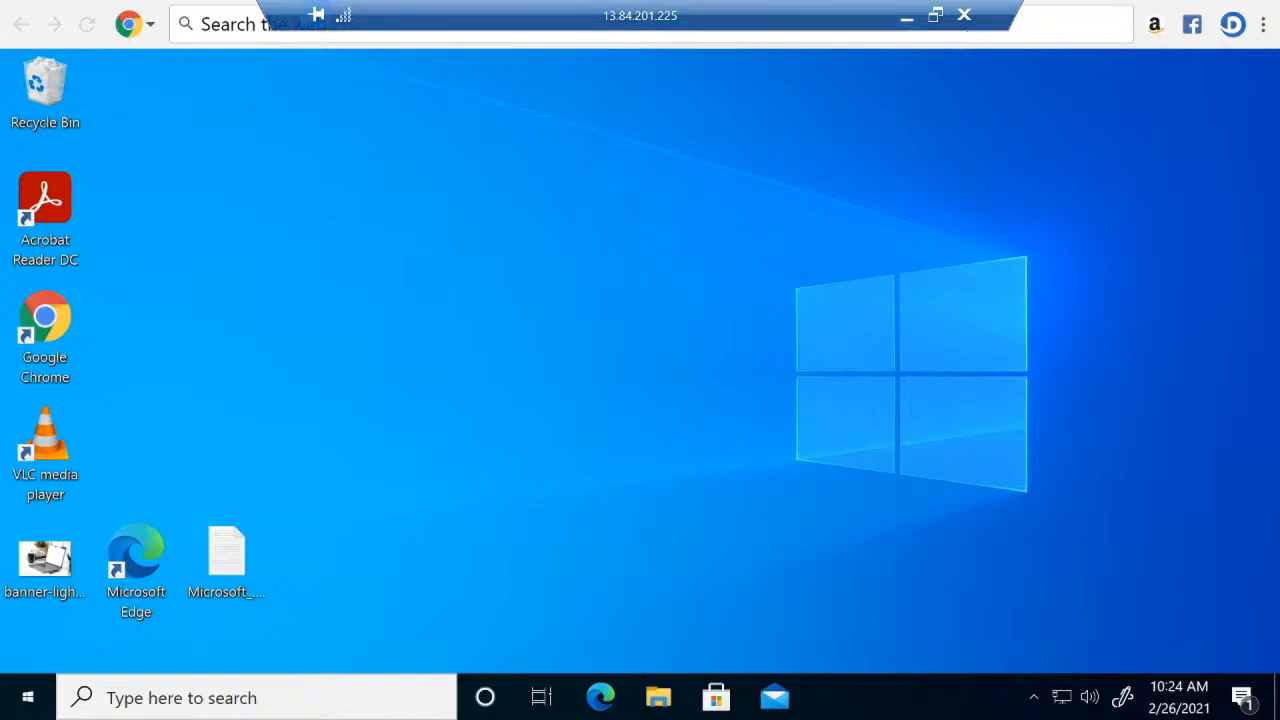
{"action": "left_click", "coordinate": [905, 22]}
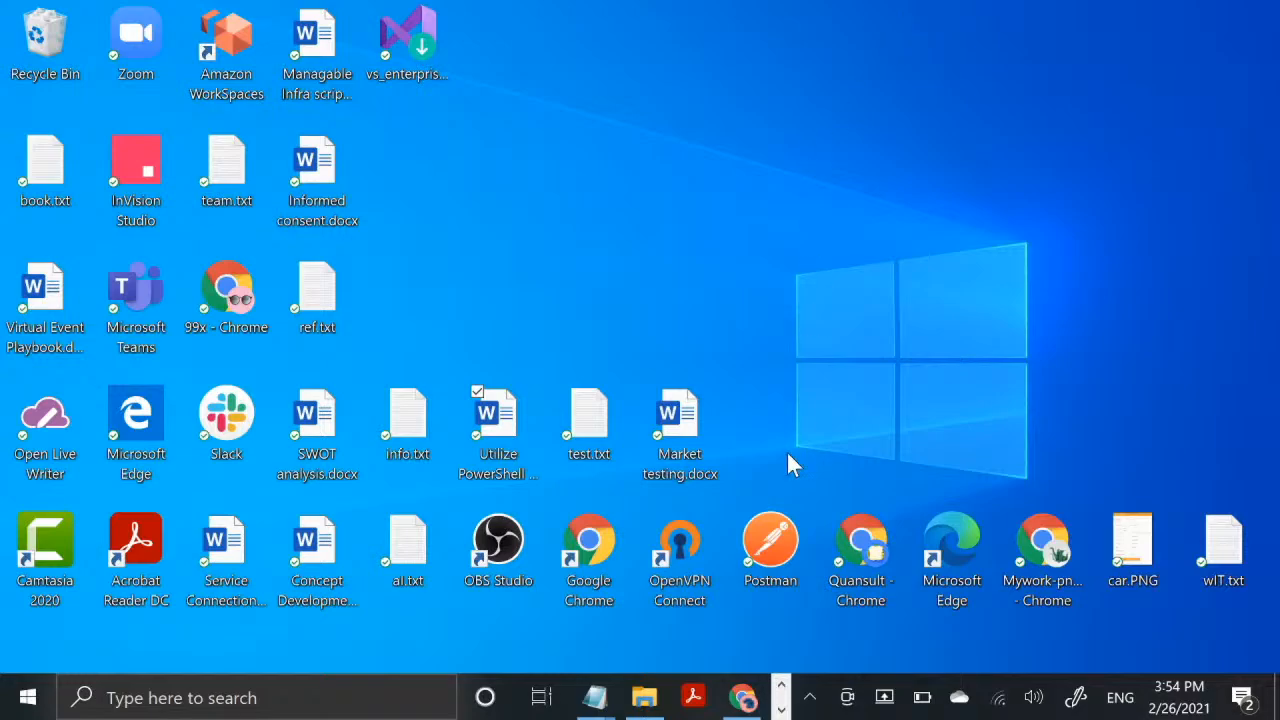
- Switch to Chrome and open portal.azure.com in a new tab
{"action": "left_click", "coordinate": [781, 709]}
{"action": "left_click", "coordinate": [595, 703]}
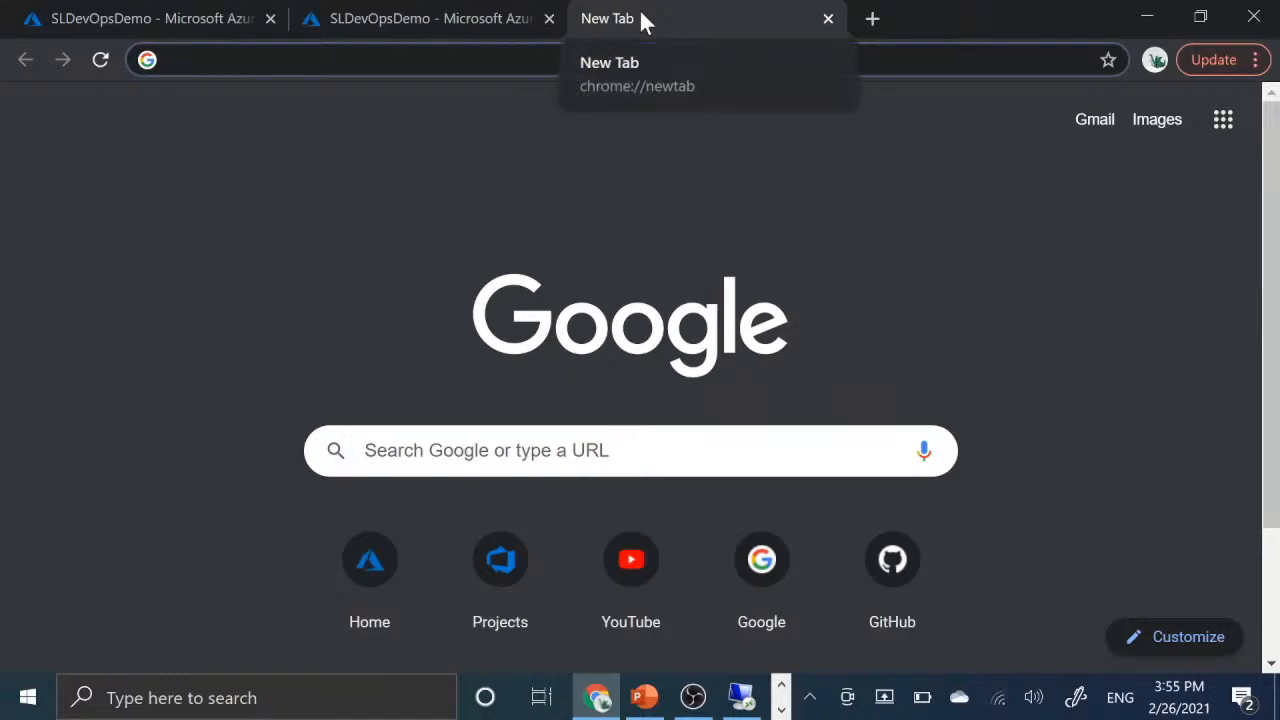
{"action": "type", "text": "po"}
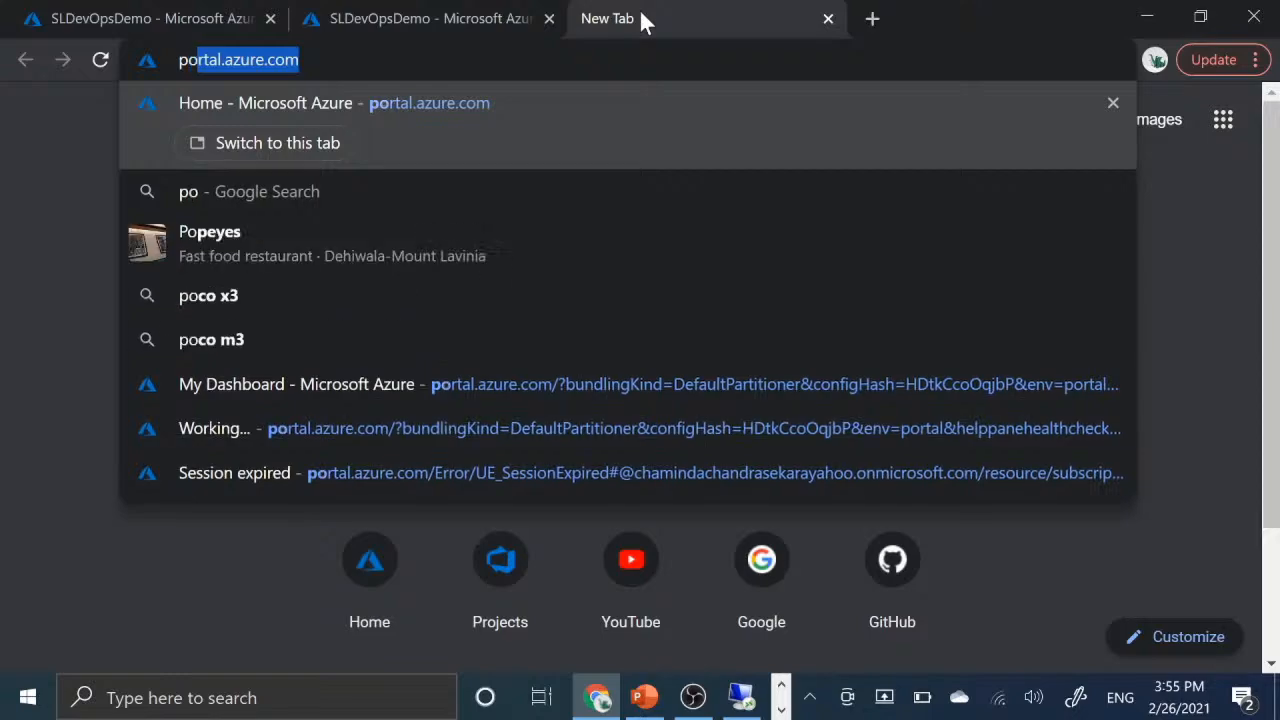
{"action": "type", "text": "rtal"}
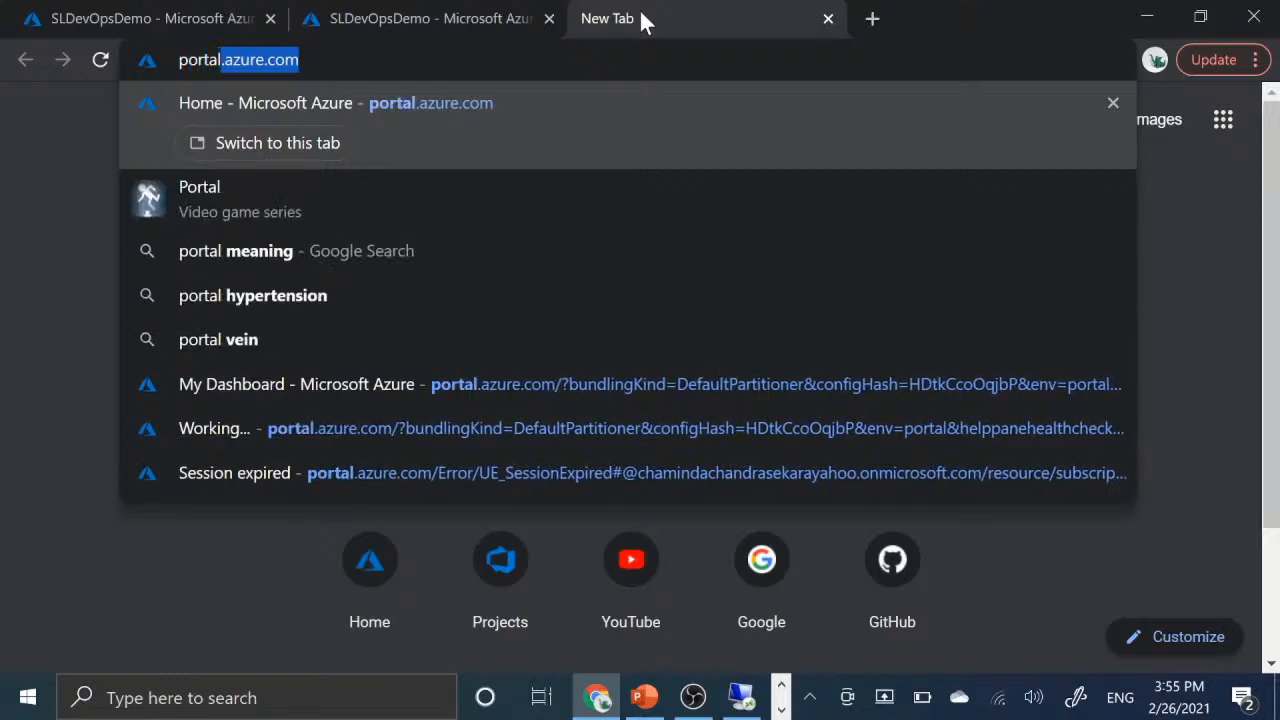
{"action": "type", "text": ".a"}
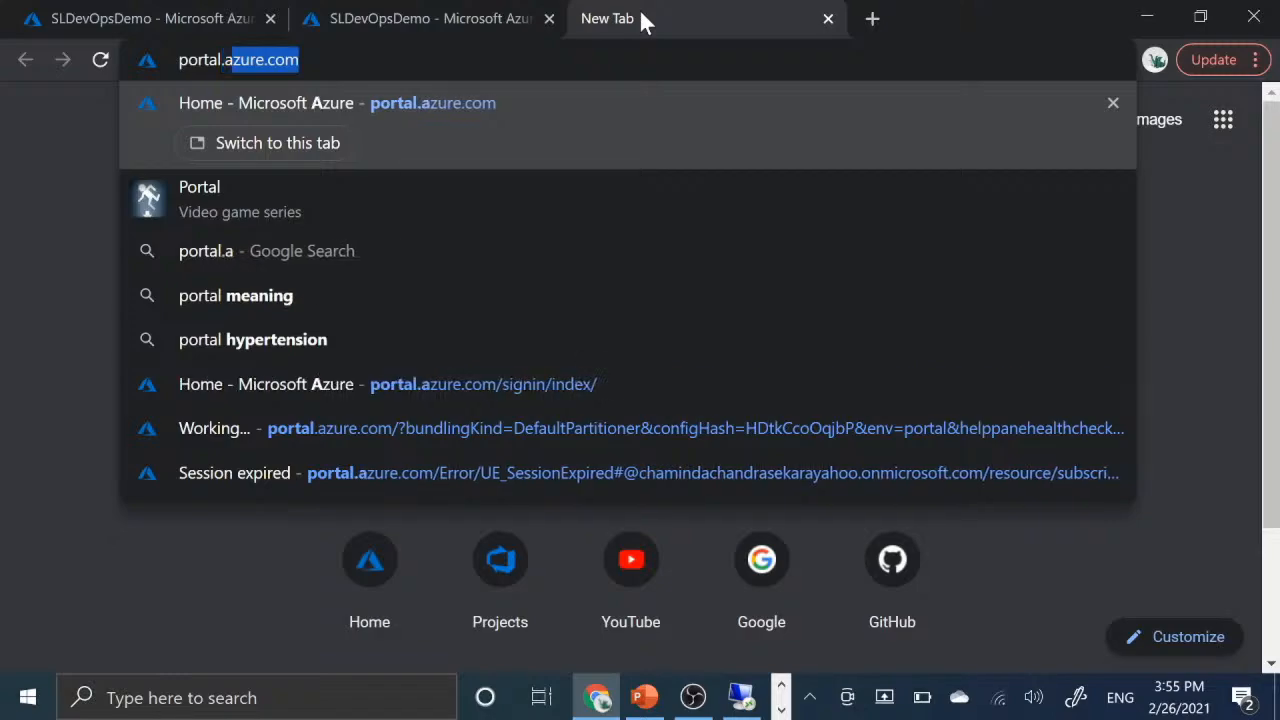
{"action": "type", "text": "zure.com"}
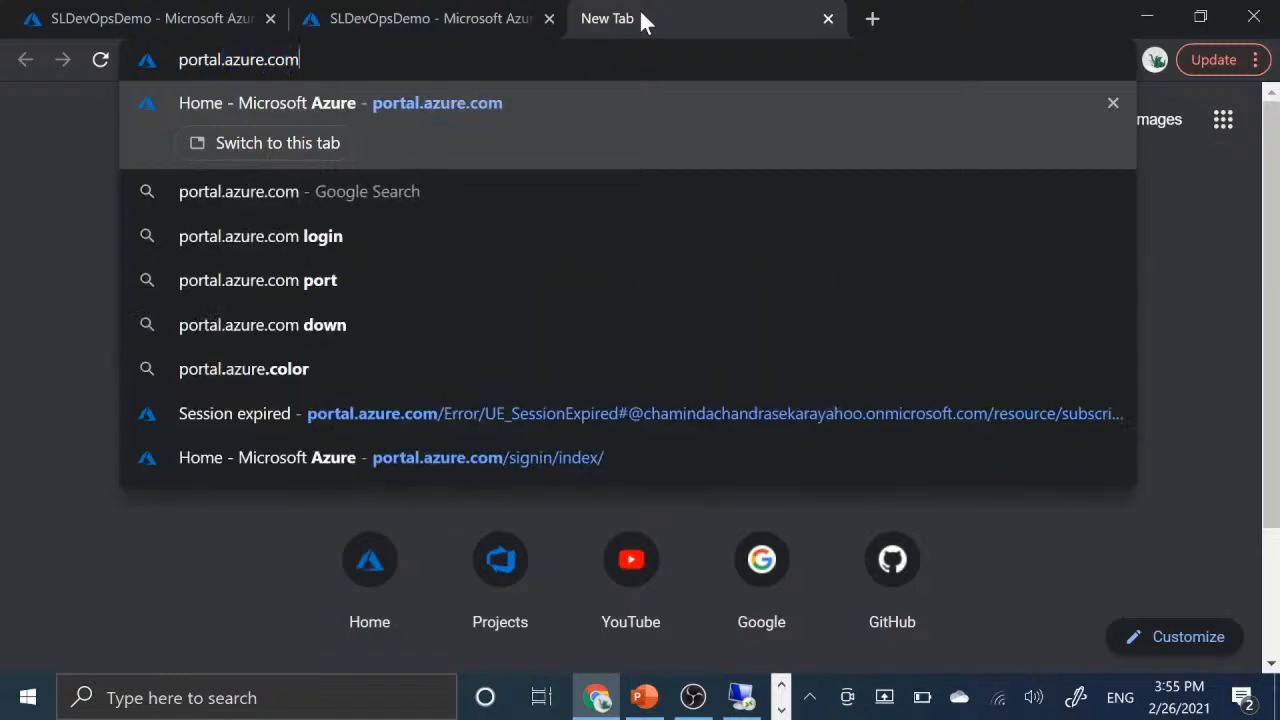
{"action": "key", "text": "Return"}
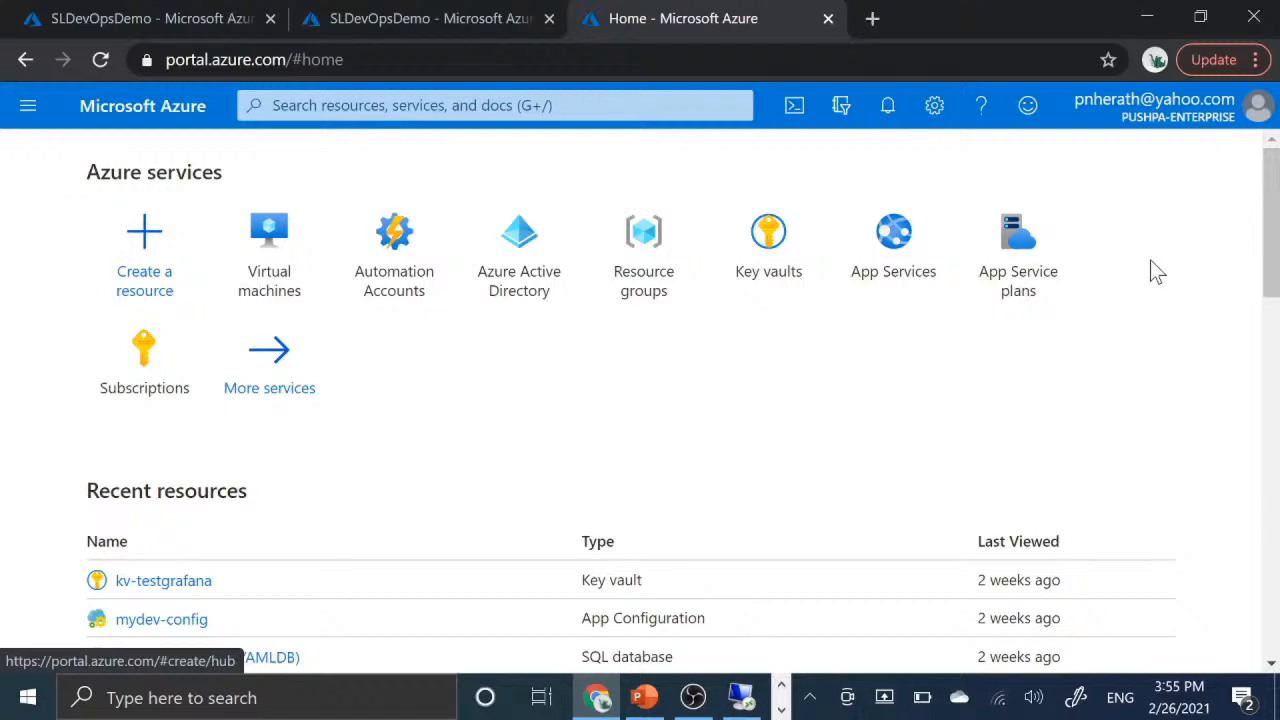
- Review the General and Language & region options in the Azure portal settings, then close the settings
{"action": "left_click", "coordinate": [923, 110]}
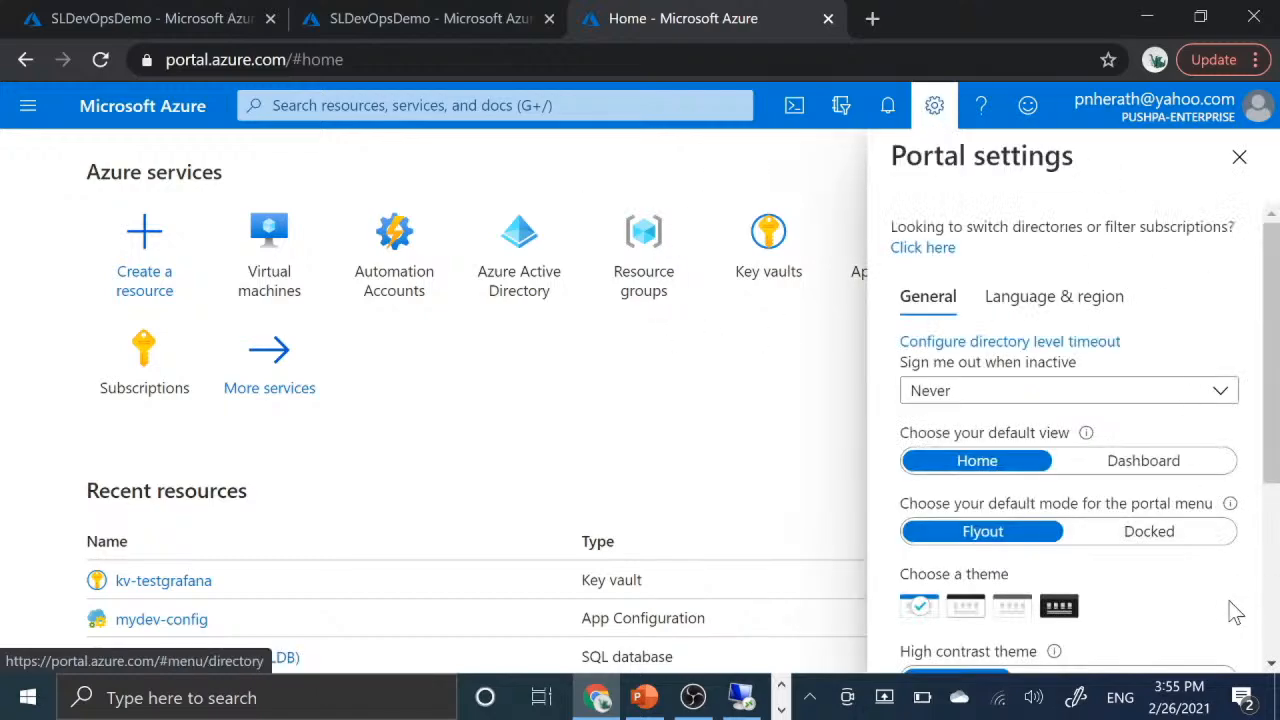
{"action": "scroll", "coordinate": [1226, 607], "scroll_direction": "down", "scroll_amount": 3}
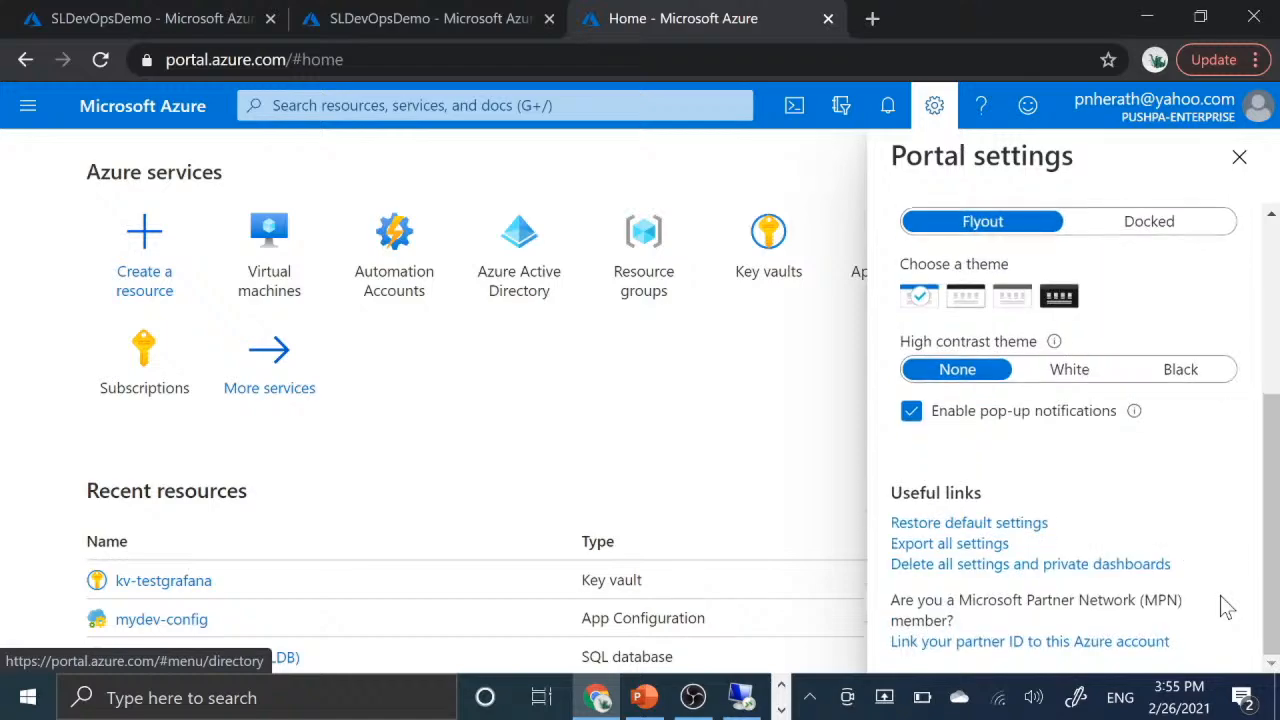
{"action": "scroll", "coordinate": [1220, 597], "scroll_direction": "up", "scroll_amount": 3}
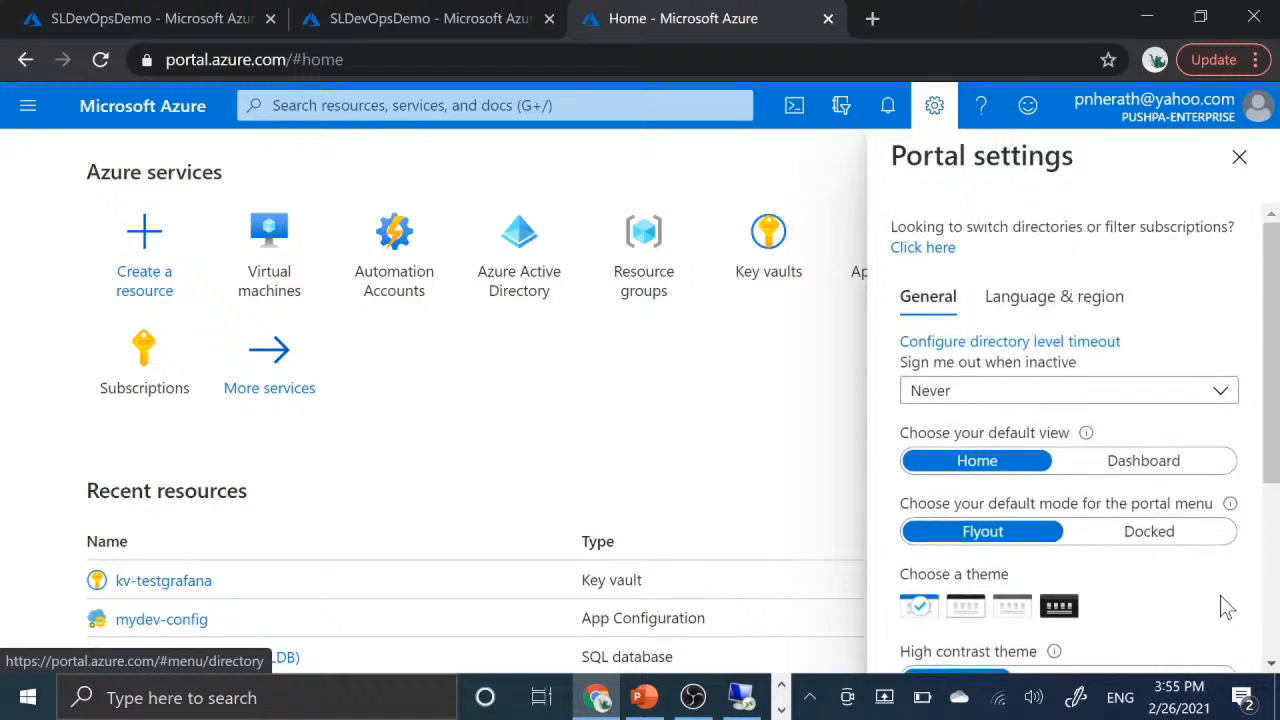
{"action": "left_click", "coordinate": [1045, 308]}
{"action": "scroll", "coordinate": [1086, 434], "scroll_direction": "down", "scroll_amount": 2}
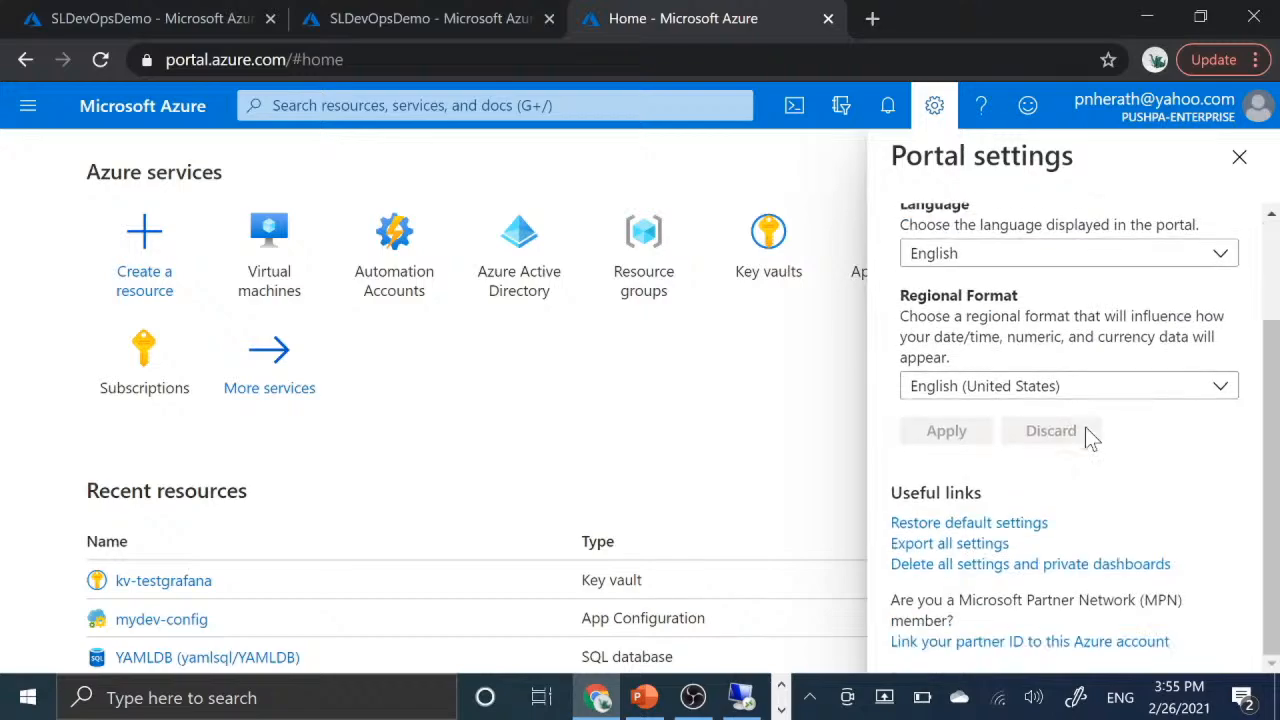
{"action": "scroll", "coordinate": [1086, 434], "scroll_direction": "up", "scroll_amount": 2}
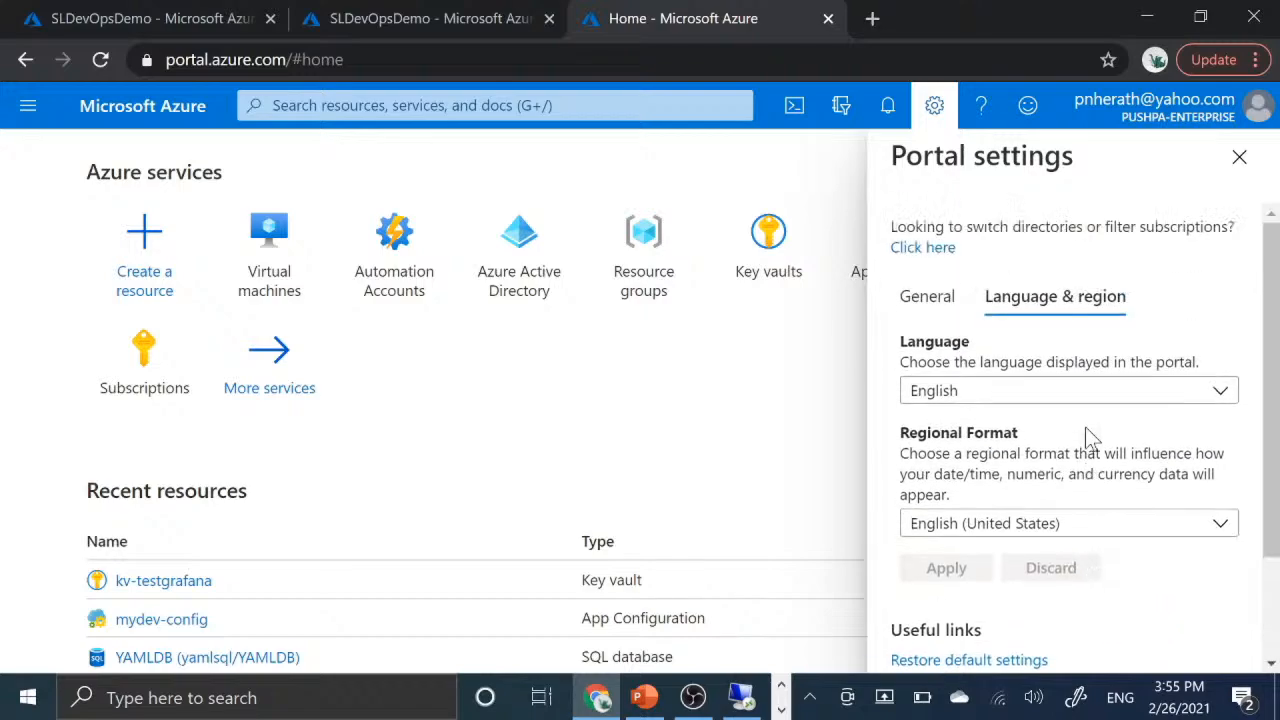
{"action": "left_click", "coordinate": [1239, 160]}
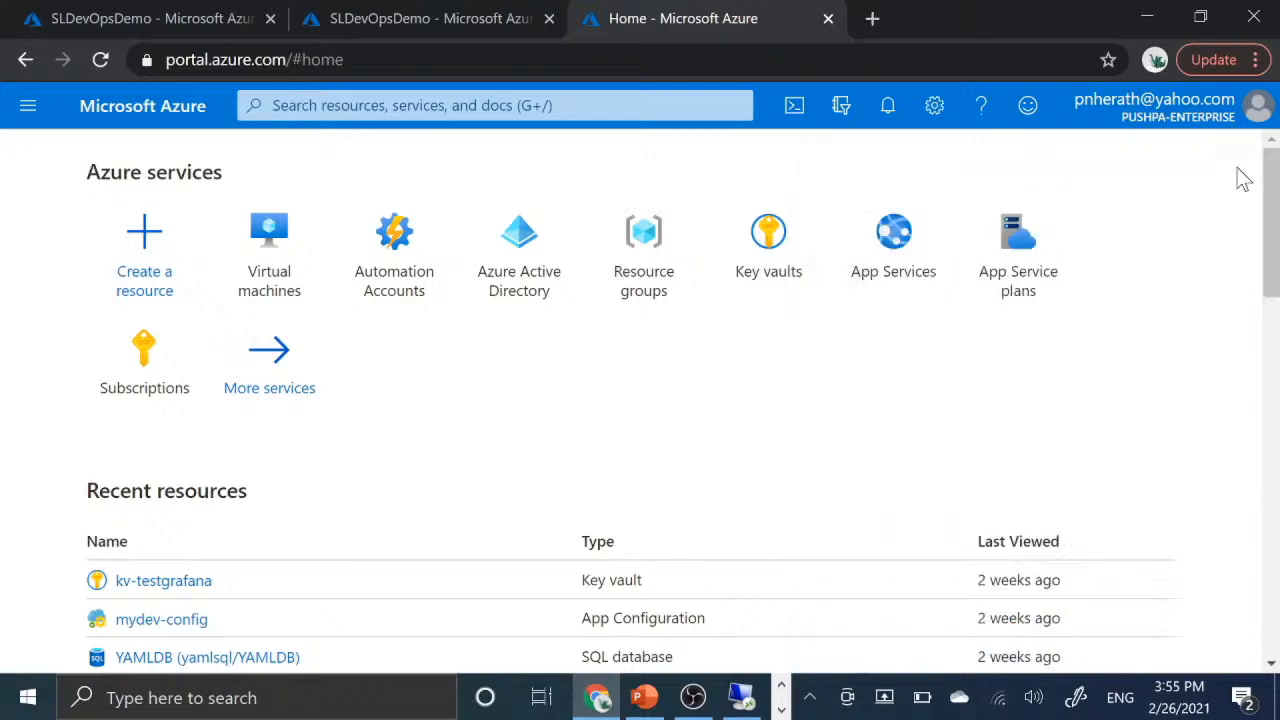
- Look through the services and favorites in the Azure portal menu and close it
{"action": "left_click", "coordinate": [28, 106]}
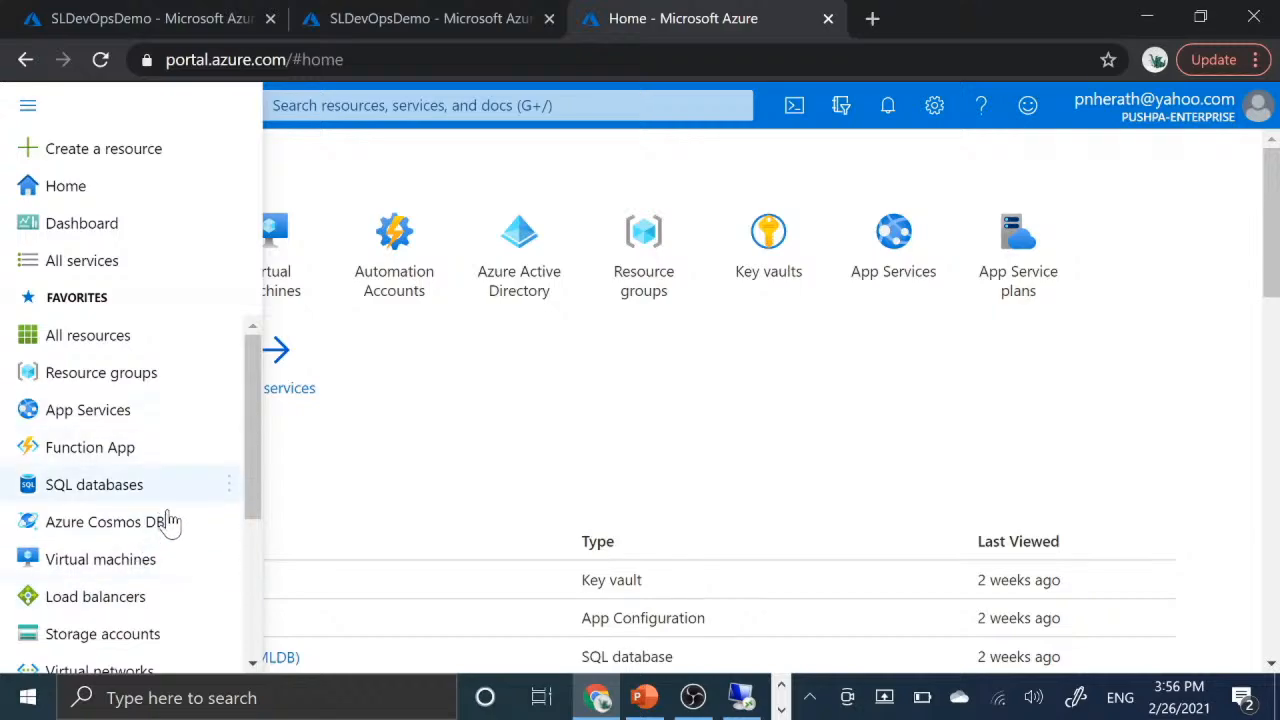
{"action": "scroll", "coordinate": [168, 537], "scroll_direction": "down", "scroll_amount": 3}
{"action": "scroll", "coordinate": [168, 537], "scroll_direction": "up", "scroll_amount": 3}
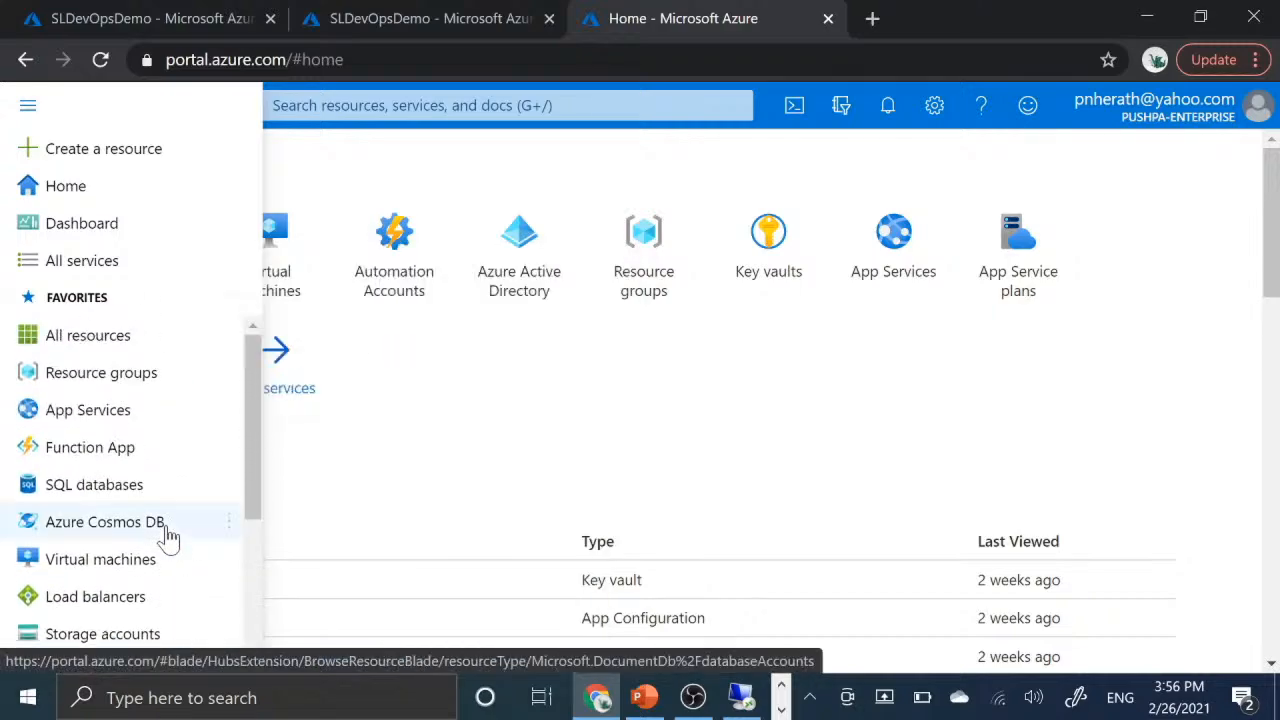
{"action": "left_click", "coordinate": [428, 477]}
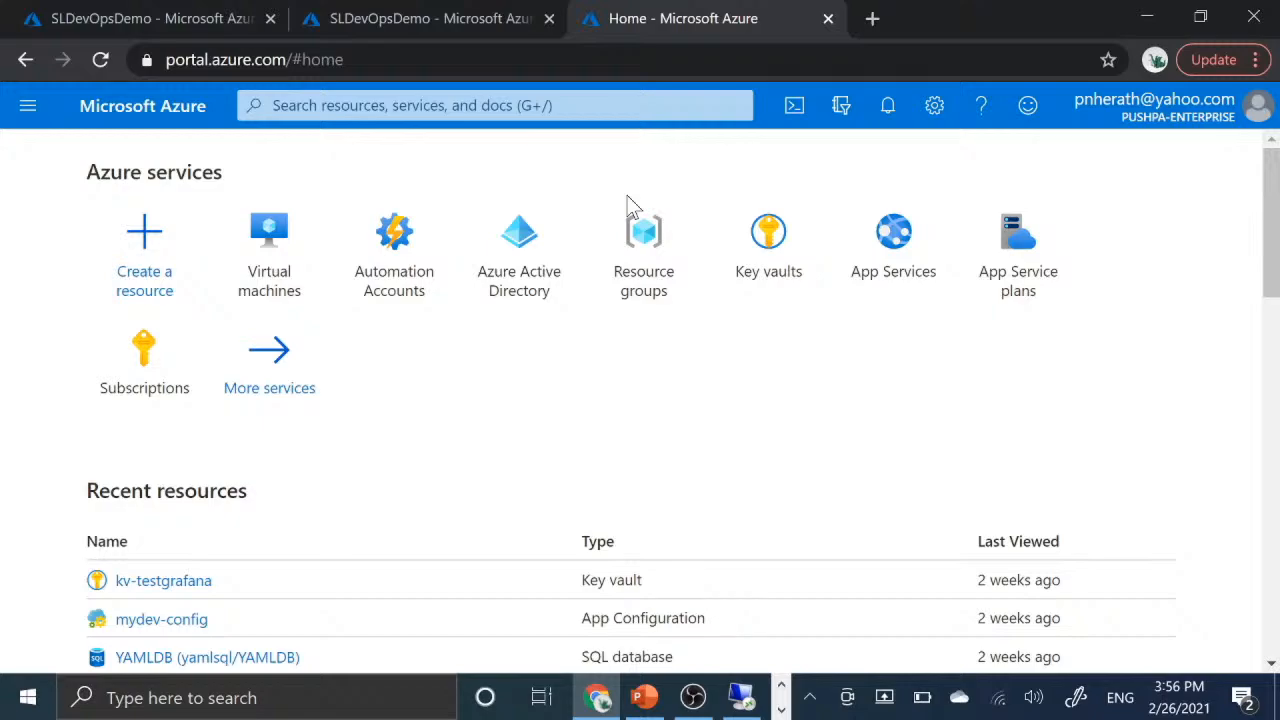
- Examine the State configuration (DSC) node list of the SLDevOpsDemo automation account, including the EntVM02 node
{"action": "left_click", "coordinate": [468, 12]}
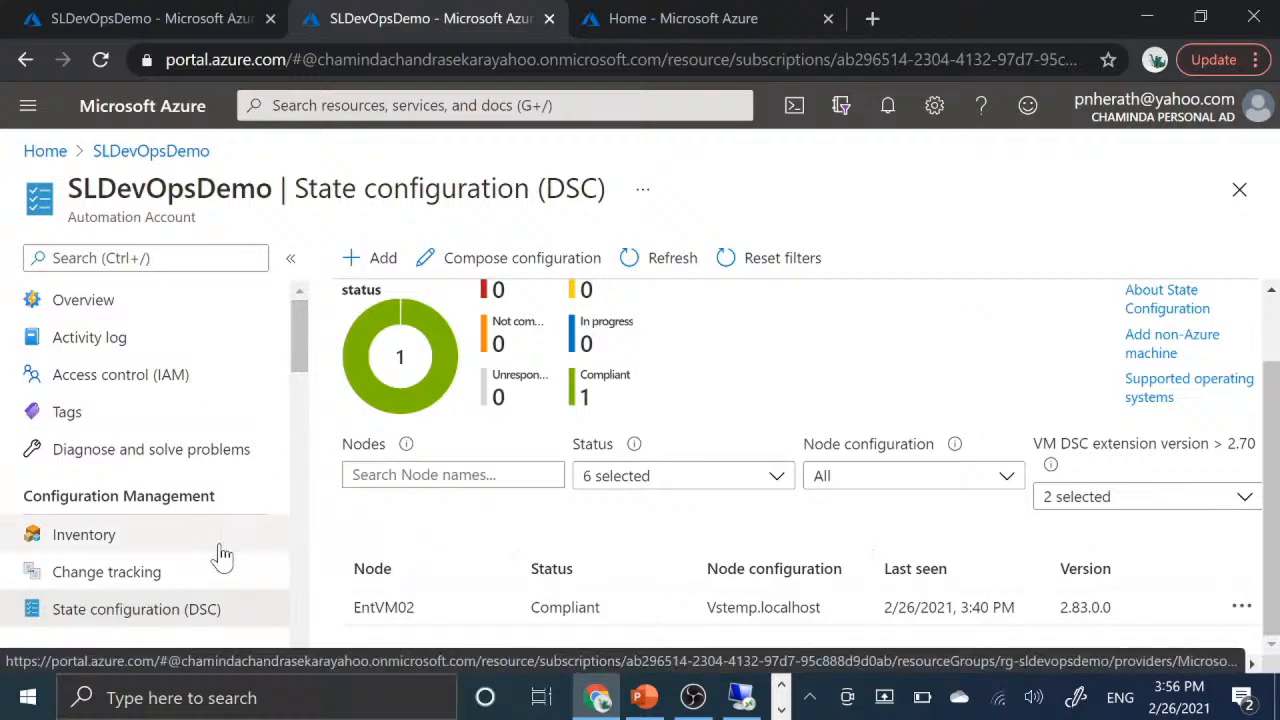
{"action": "scroll", "coordinate": [222, 556], "scroll_direction": "down", "scroll_amount": 3}
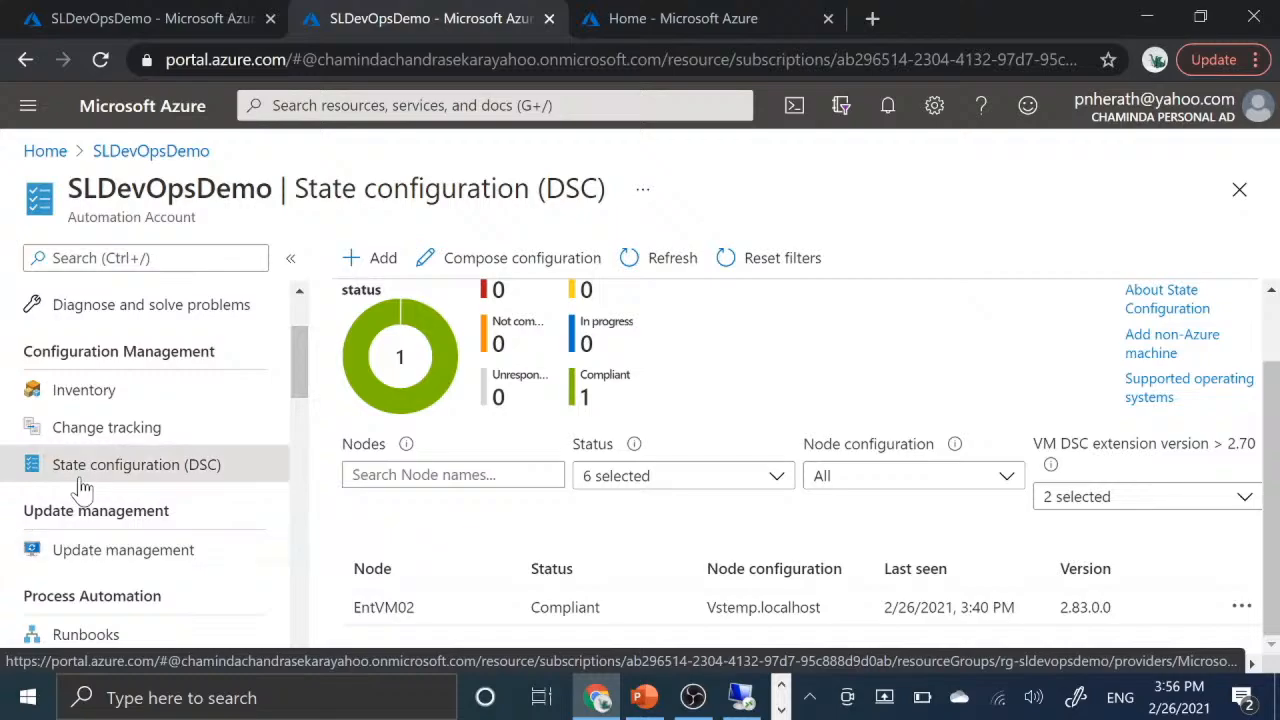
{"action": "scroll", "coordinate": [895, 560], "scroll_direction": "up", "scroll_amount": 1}
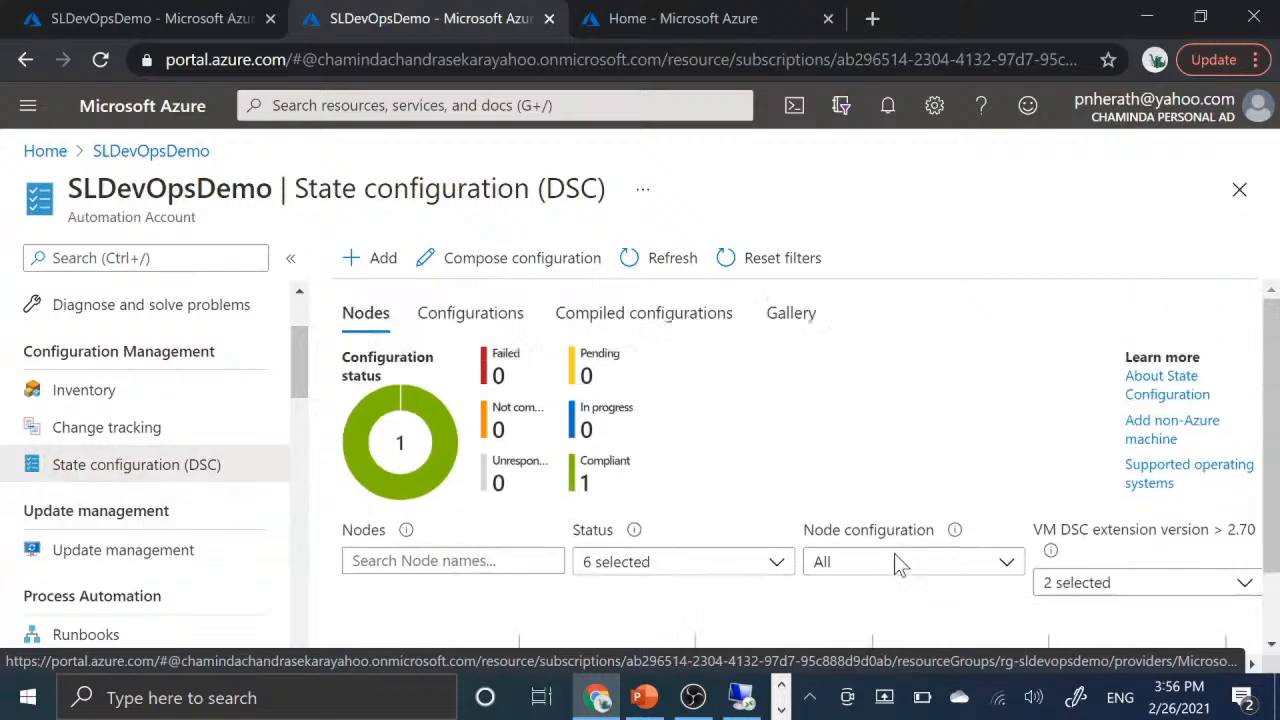
{"action": "scroll", "coordinate": [895, 560], "scroll_direction": "down", "scroll_amount": 1}
{"action": "scroll", "coordinate": [895, 560], "scroll_direction": "up", "scroll_amount": 1}
{"action": "scroll", "coordinate": [895, 560], "scroll_direction": "up", "scroll_amount": 1}
{"action": "scroll", "coordinate": [766, 534], "scroll_direction": "down", "scroll_amount": 1}
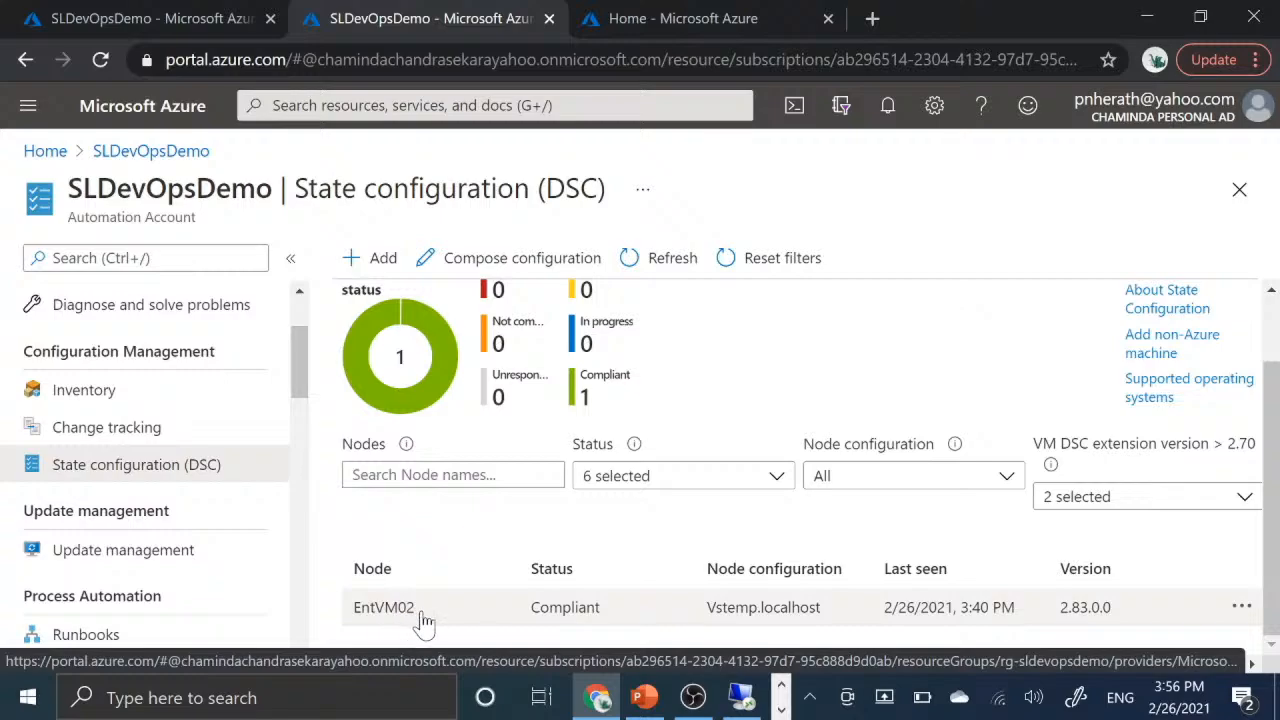
{"action": "left_click_drag", "start_coordinate": [418, 616], "coordinate": [360, 630]}
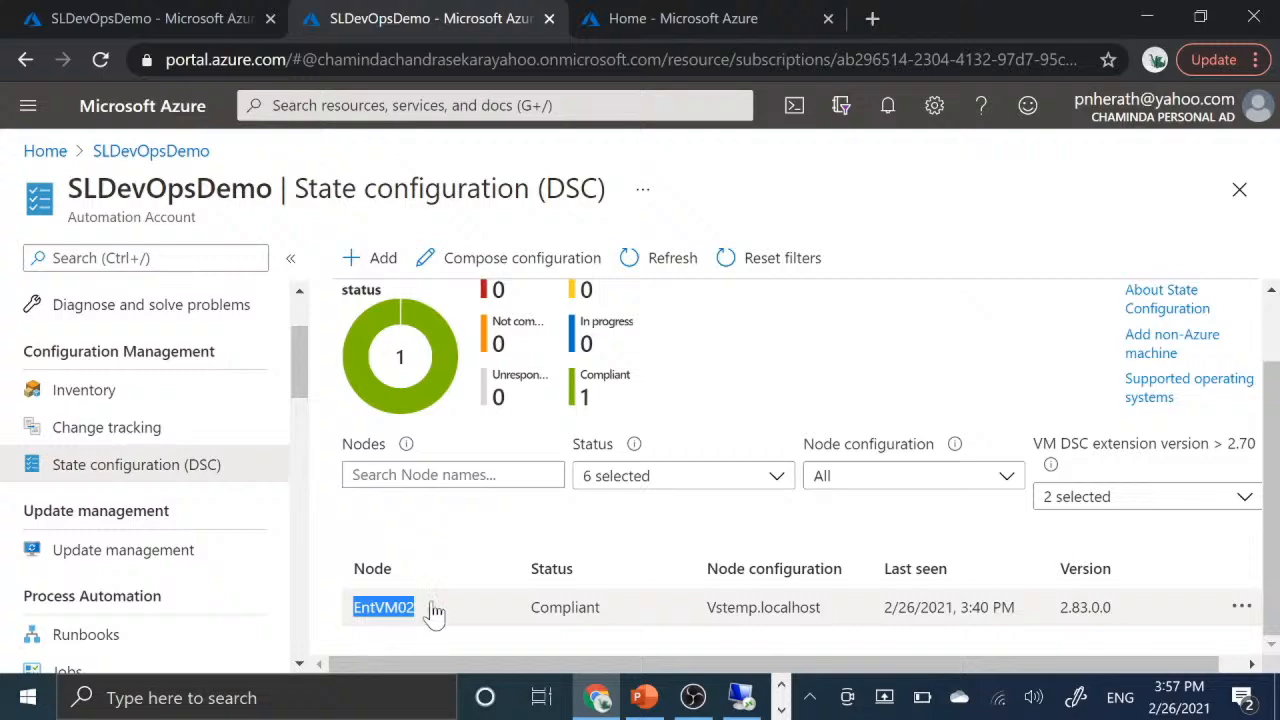
{"action": "left_click", "coordinate": [430, 568]}
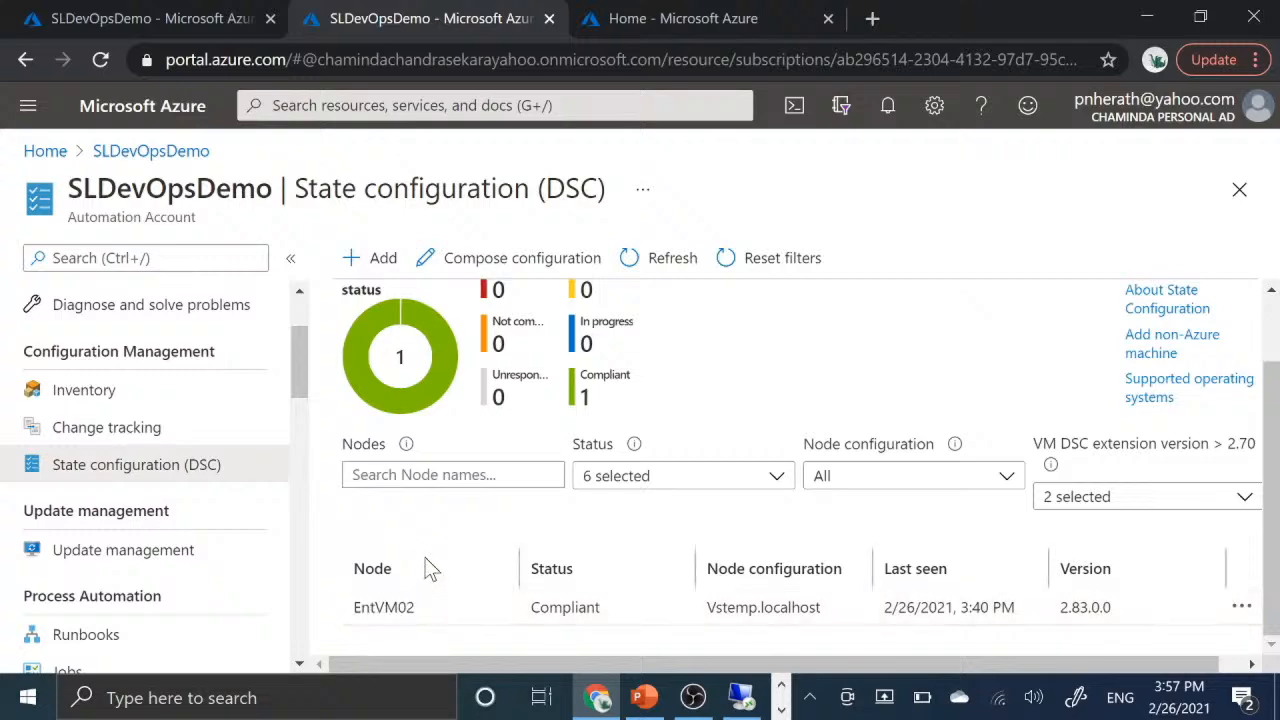
{"action": "scroll", "coordinate": [430, 568], "scroll_direction": "up", "scroll_amount": 2}
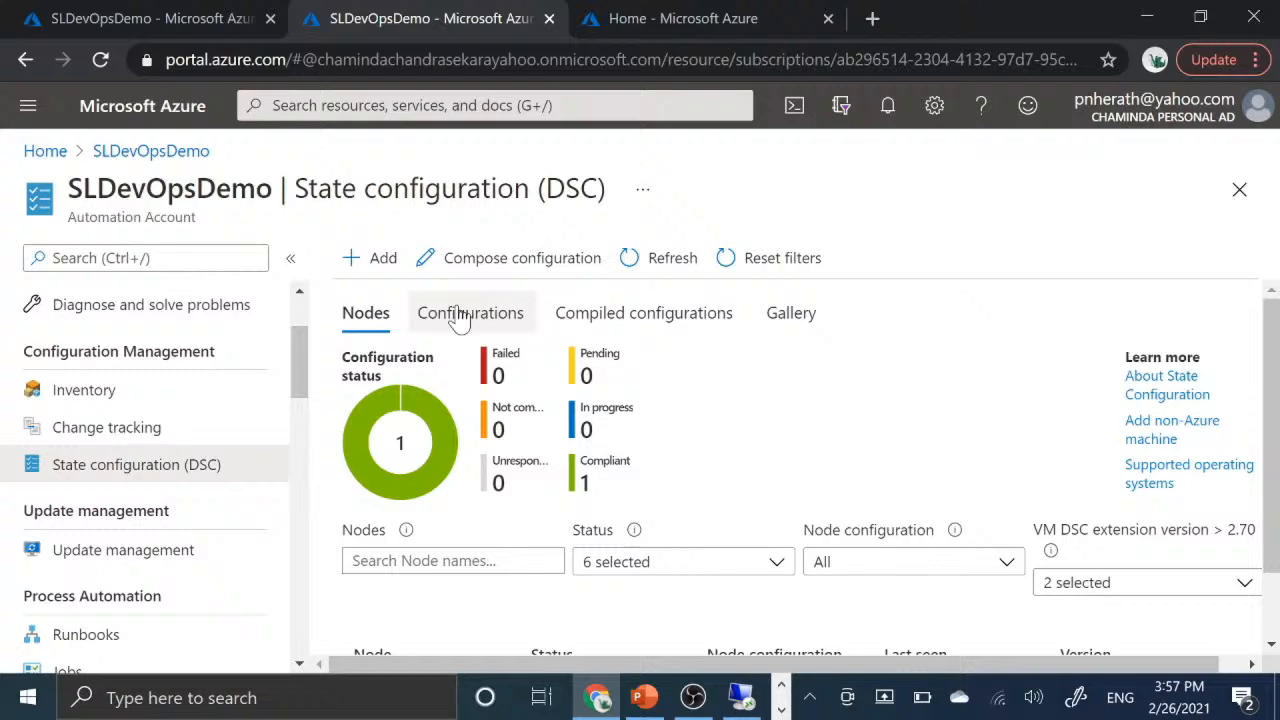
- Import the configuration file vsinstall.ps1 into the State configuration (DSC) configurations of SLDevOpsDemo and refresh the list
{"action": "left_click", "coordinate": [460, 316]}
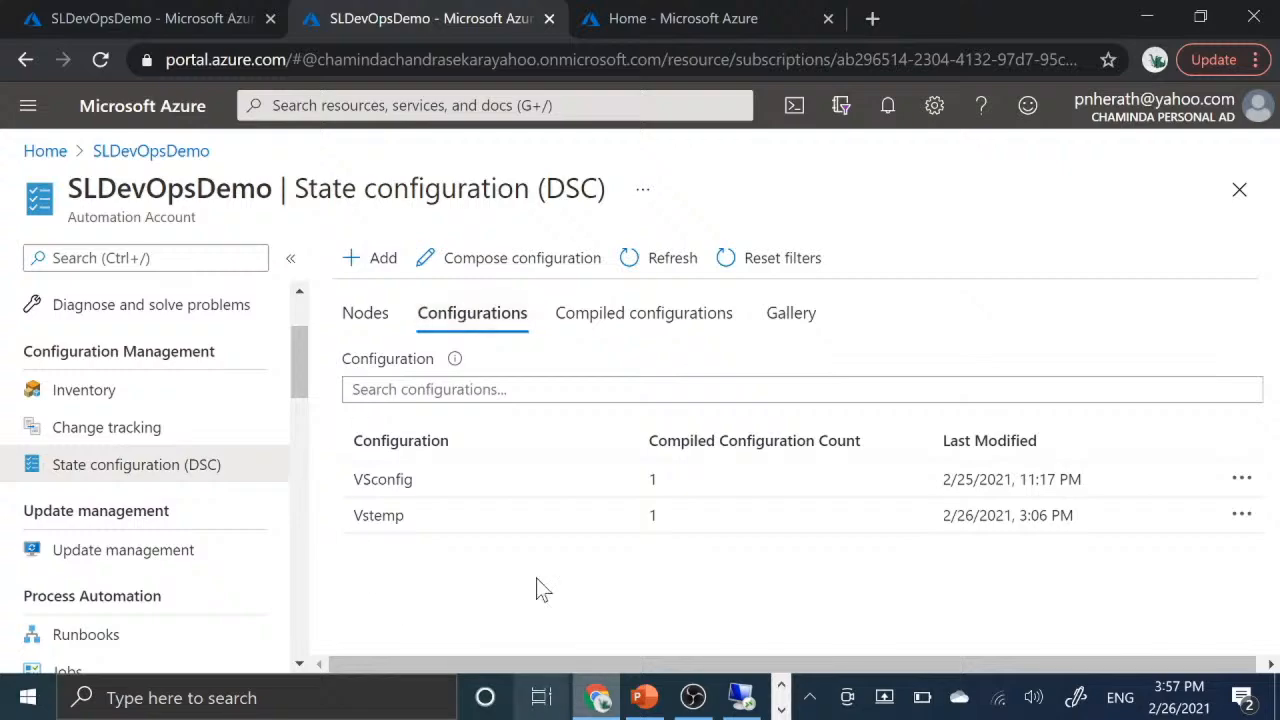
{"action": "left_click", "coordinate": [378, 276]}
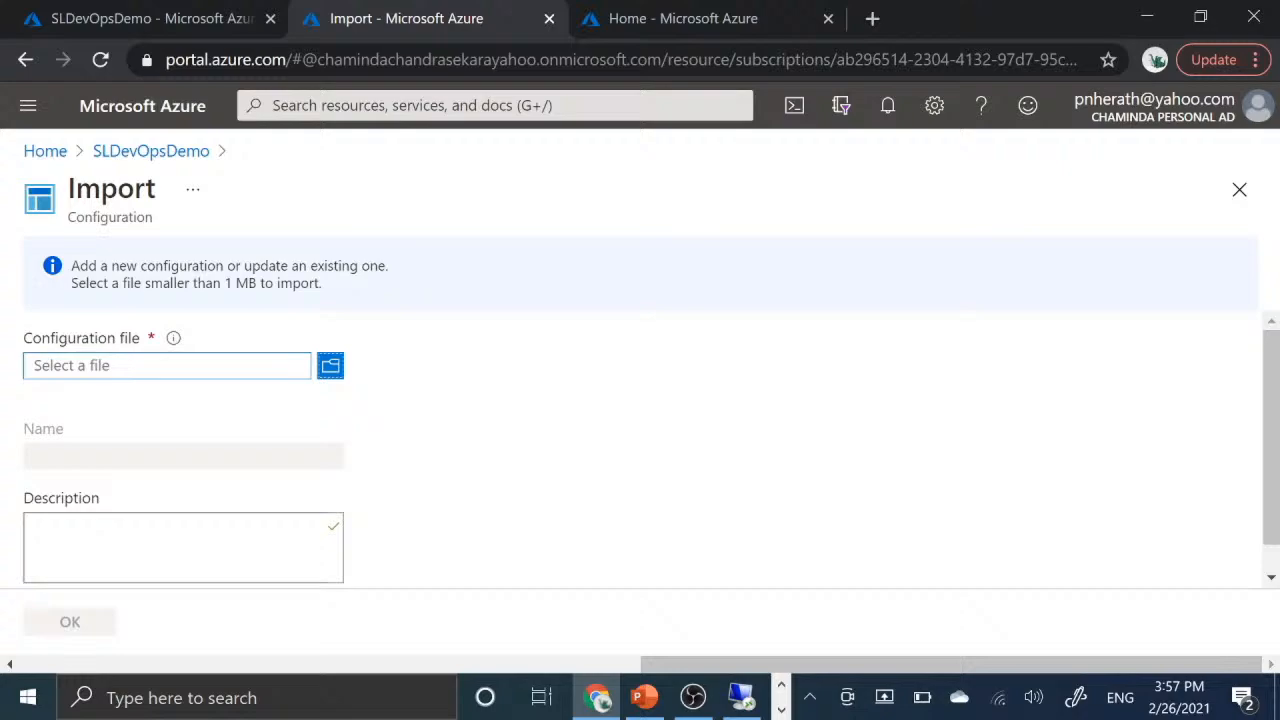
{"action": "left_click", "coordinate": [329, 366]}
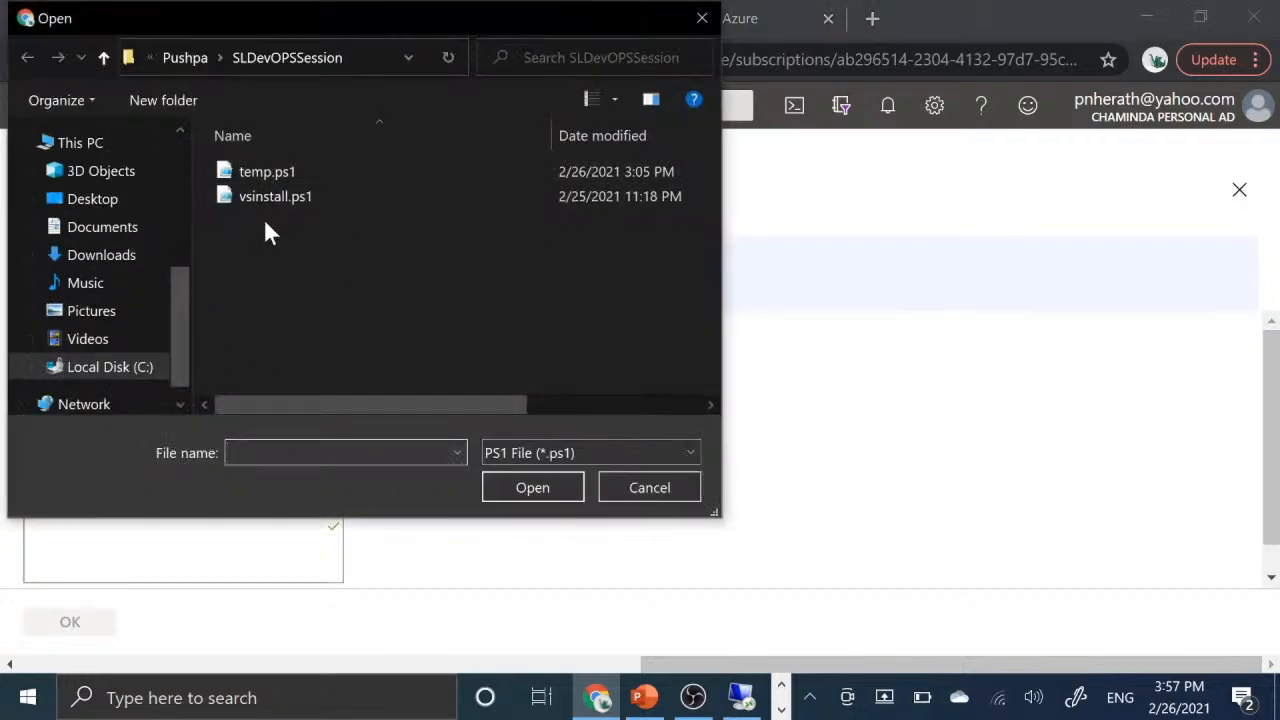
{"action": "left_click", "coordinate": [264, 196]}
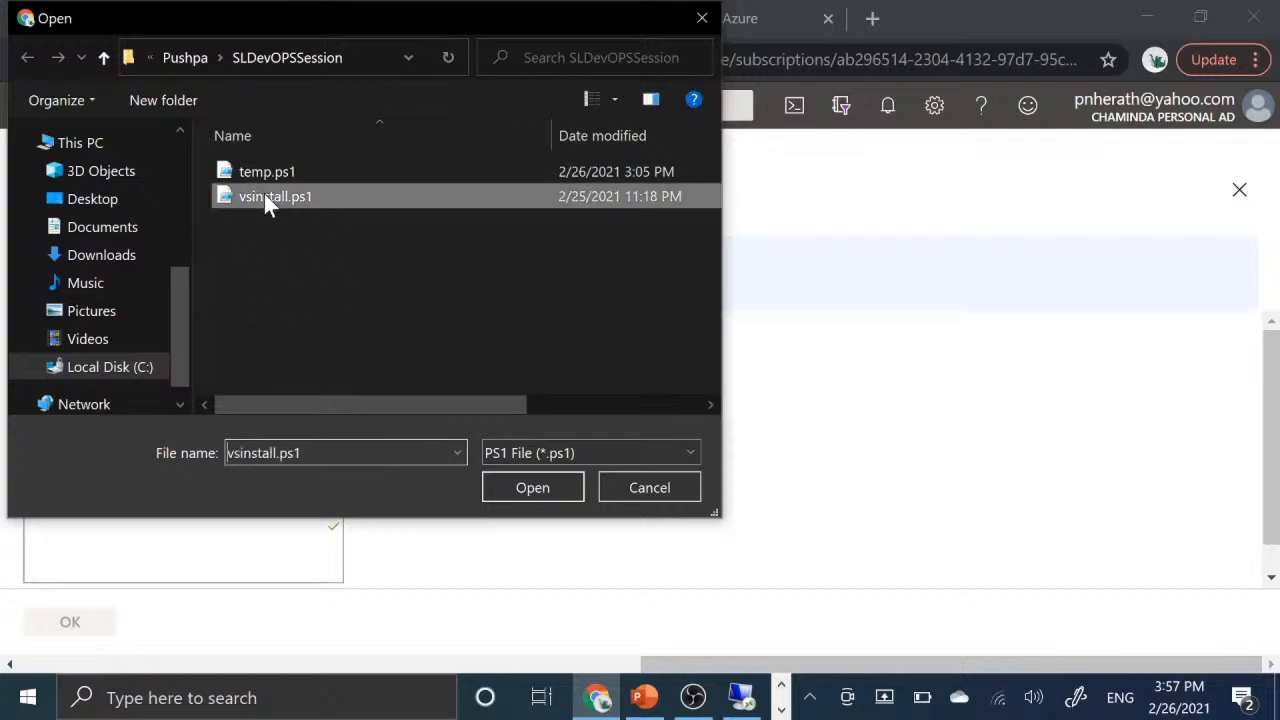
{"action": "left_click", "coordinate": [547, 493]}
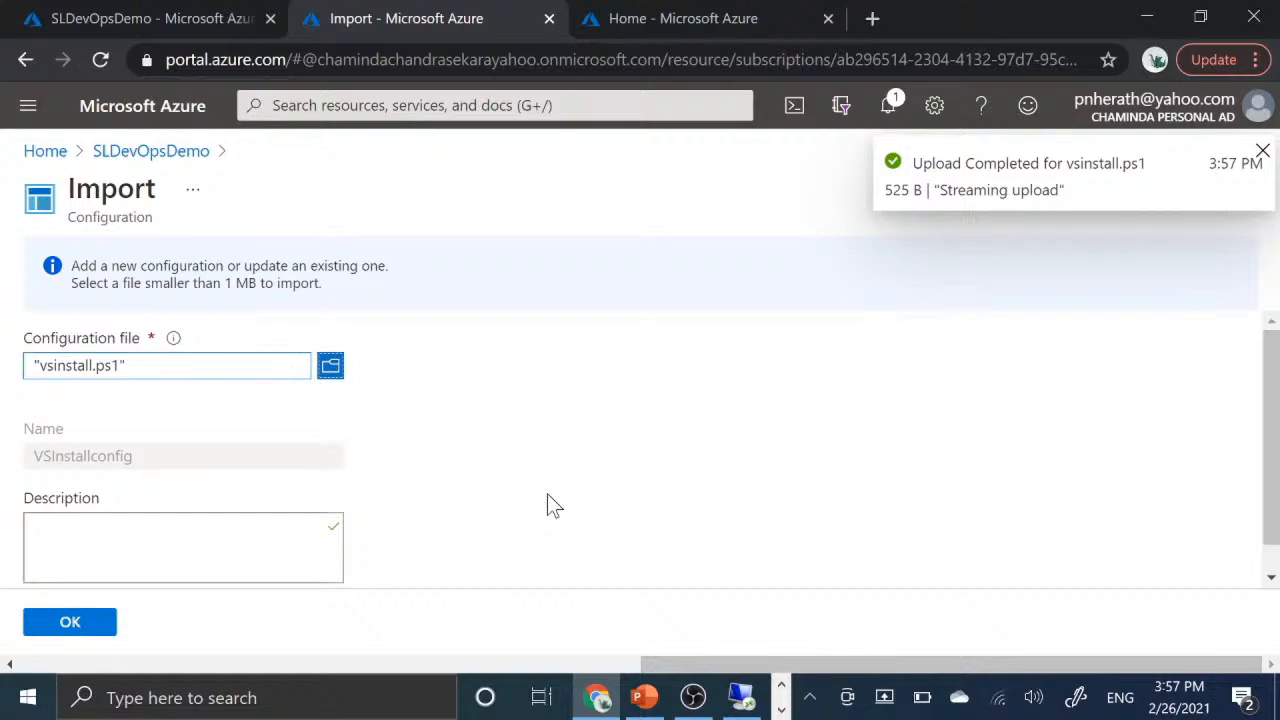
{"action": "left_click", "coordinate": [1264, 150]}
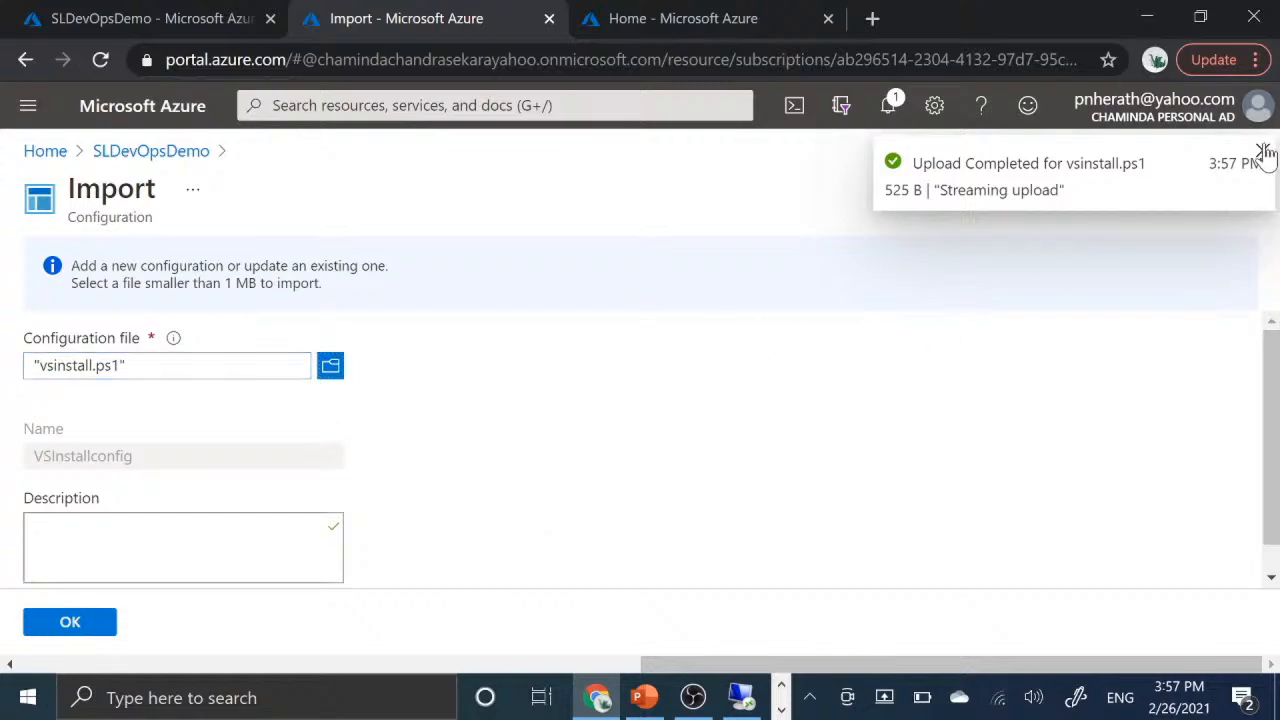
{"action": "left_click", "coordinate": [68, 628]}
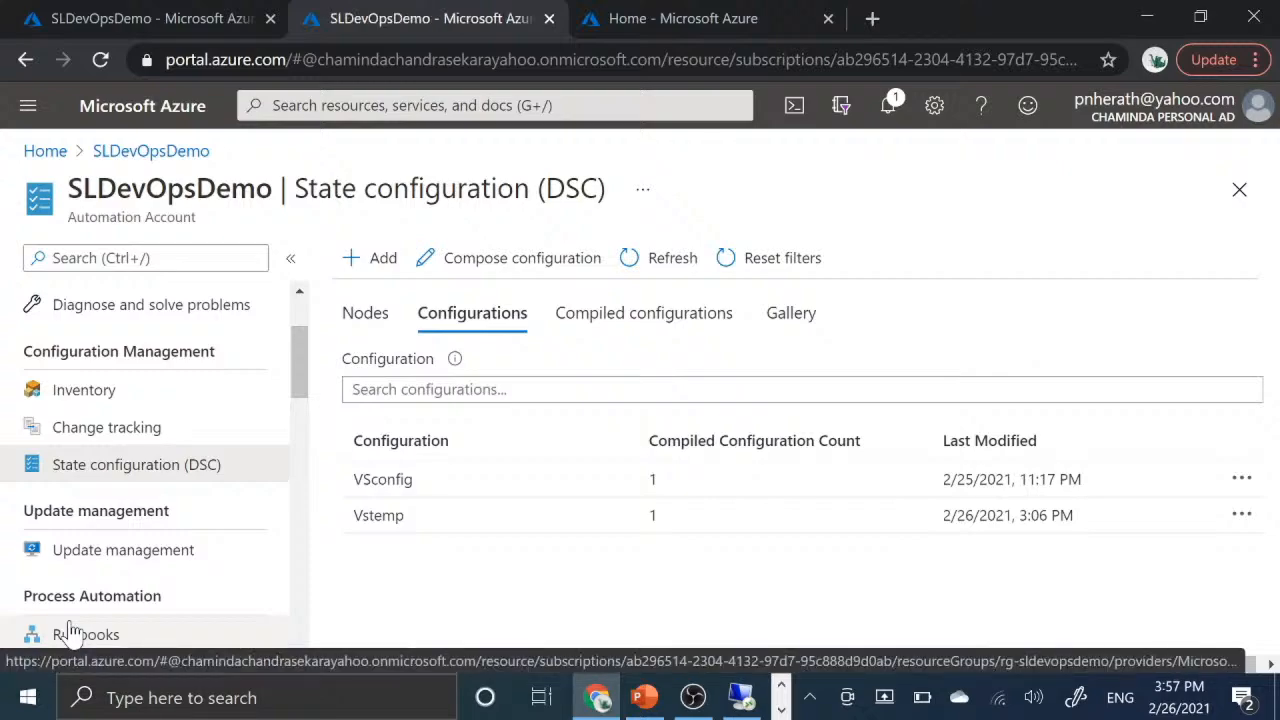
{"action": "left_click", "coordinate": [640, 260]}
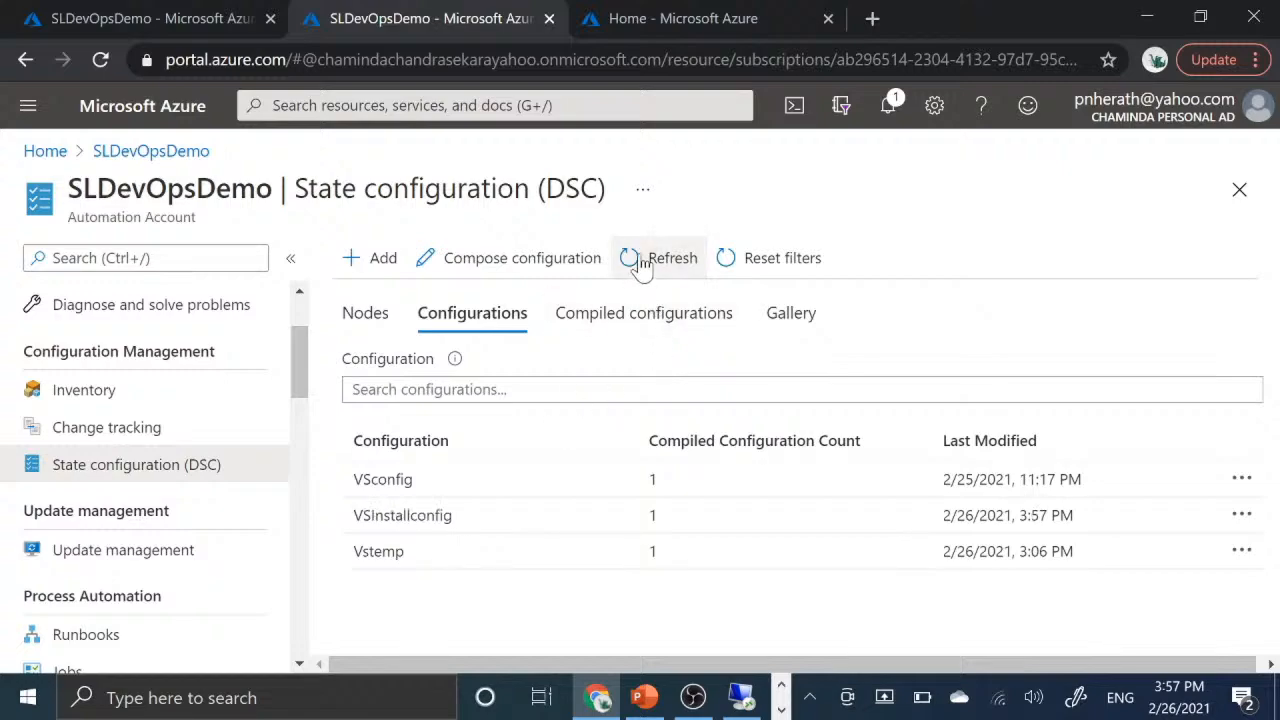
- Compile the VSInstallconfig configuration and accept overwriting node configurations of the same name
{"action": "left_click", "coordinate": [480, 522]}
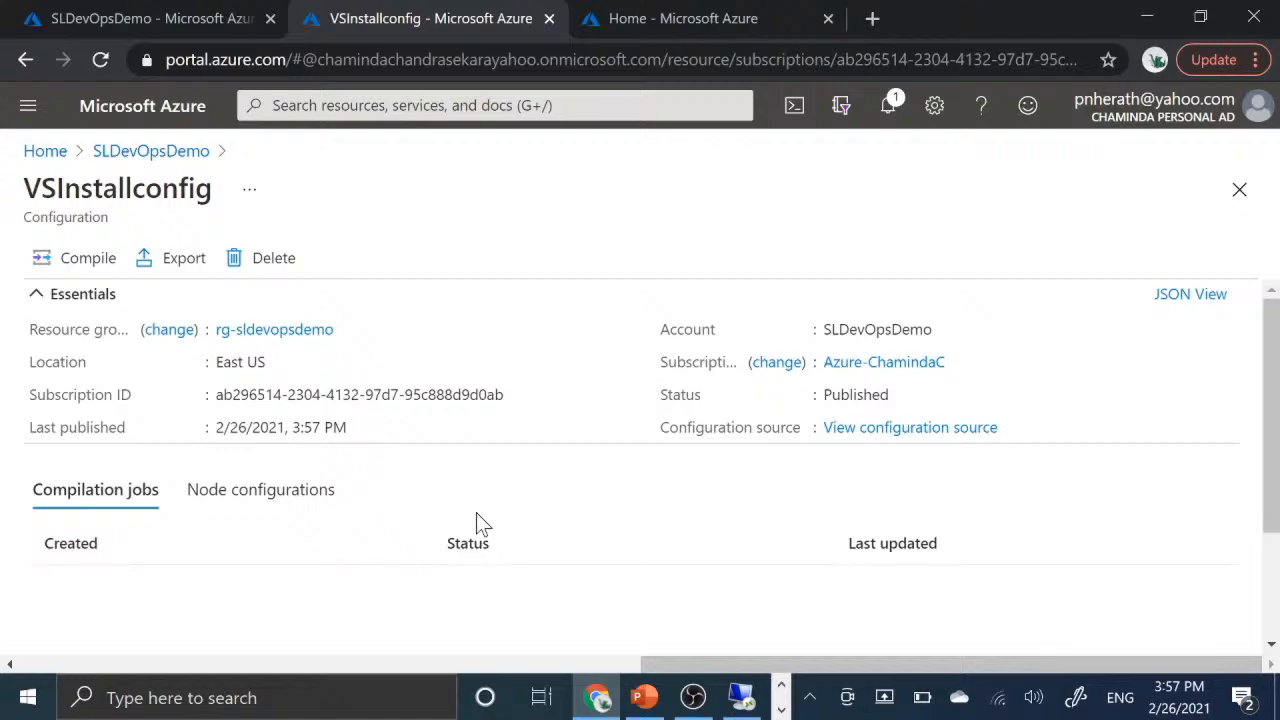
{"action": "left_click", "coordinate": [84, 262]}
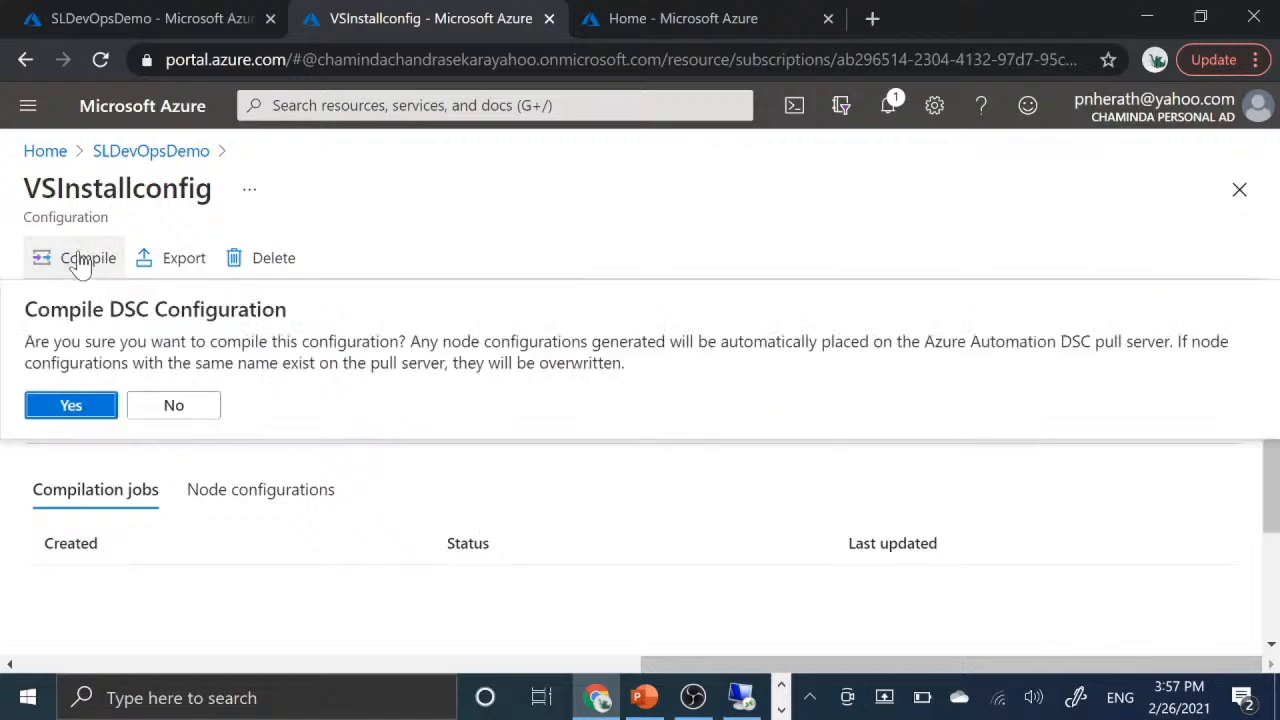
{"action": "left_click", "coordinate": [84, 405]}
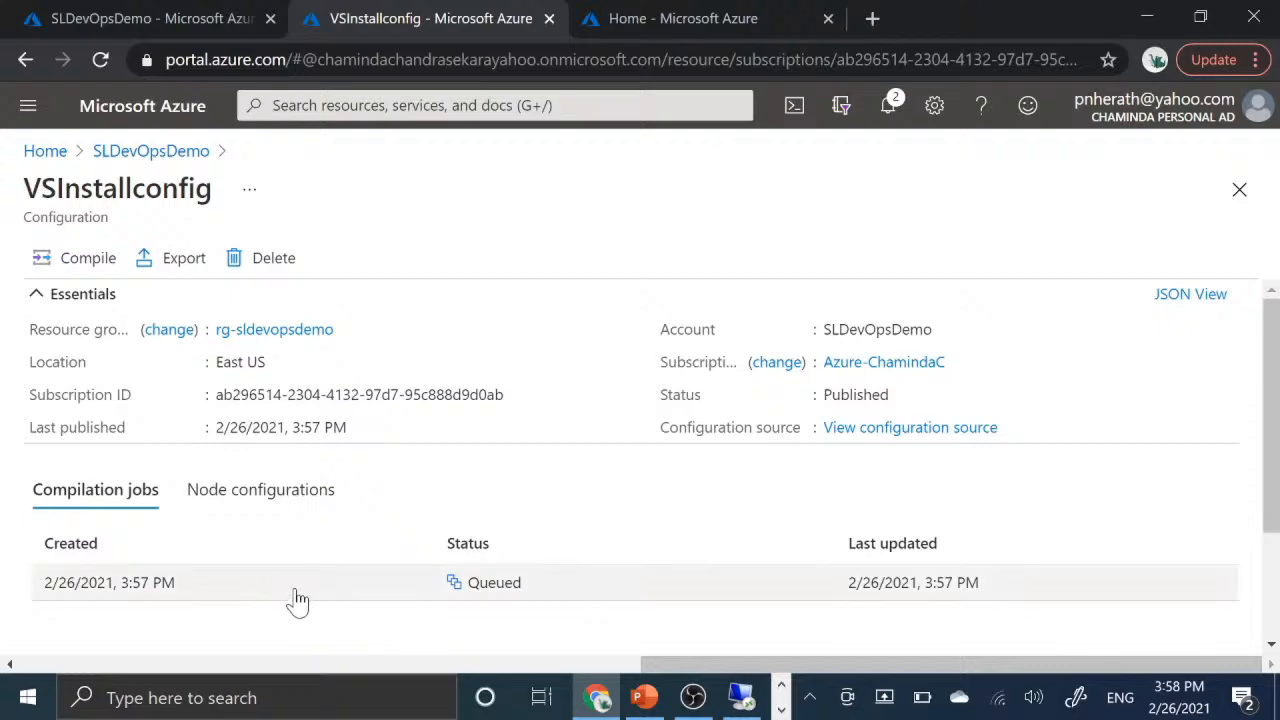
- Examine the input, errors, warnings, logs and exception details of the VSInstallconfig compilation job
{"action": "left_click", "coordinate": [355, 600]}
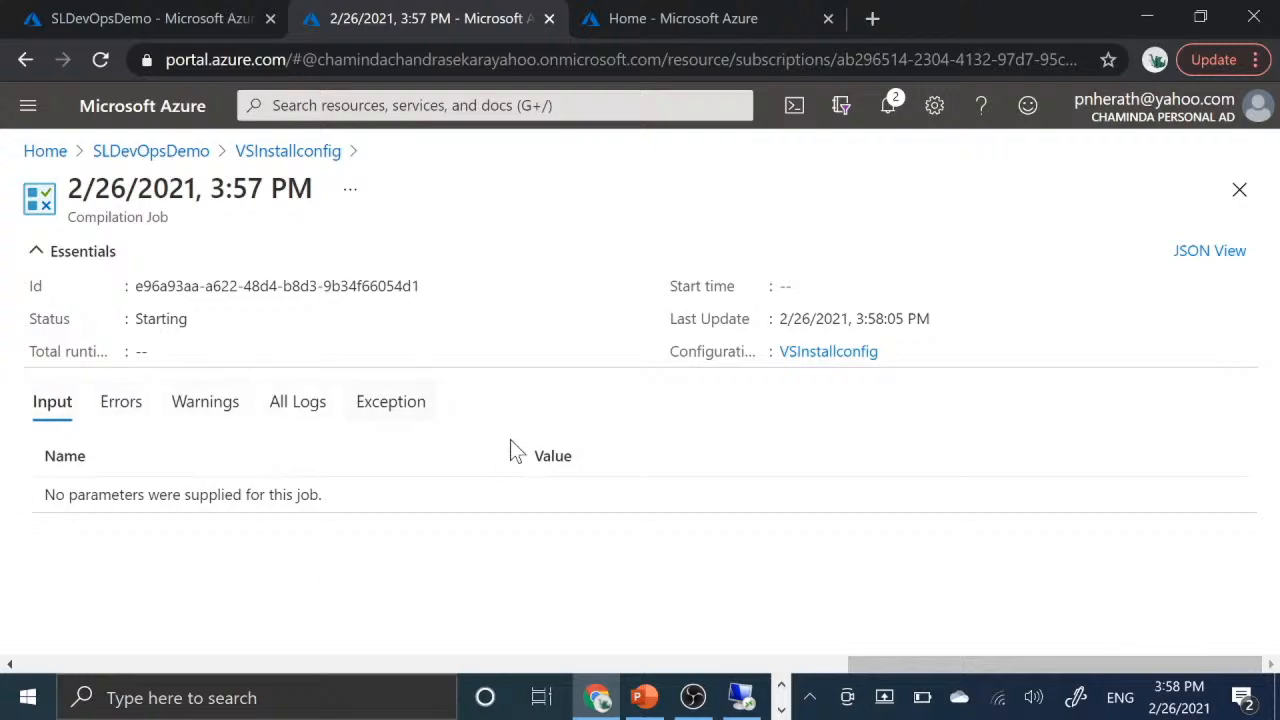
{"action": "left_click", "coordinate": [137, 409]}
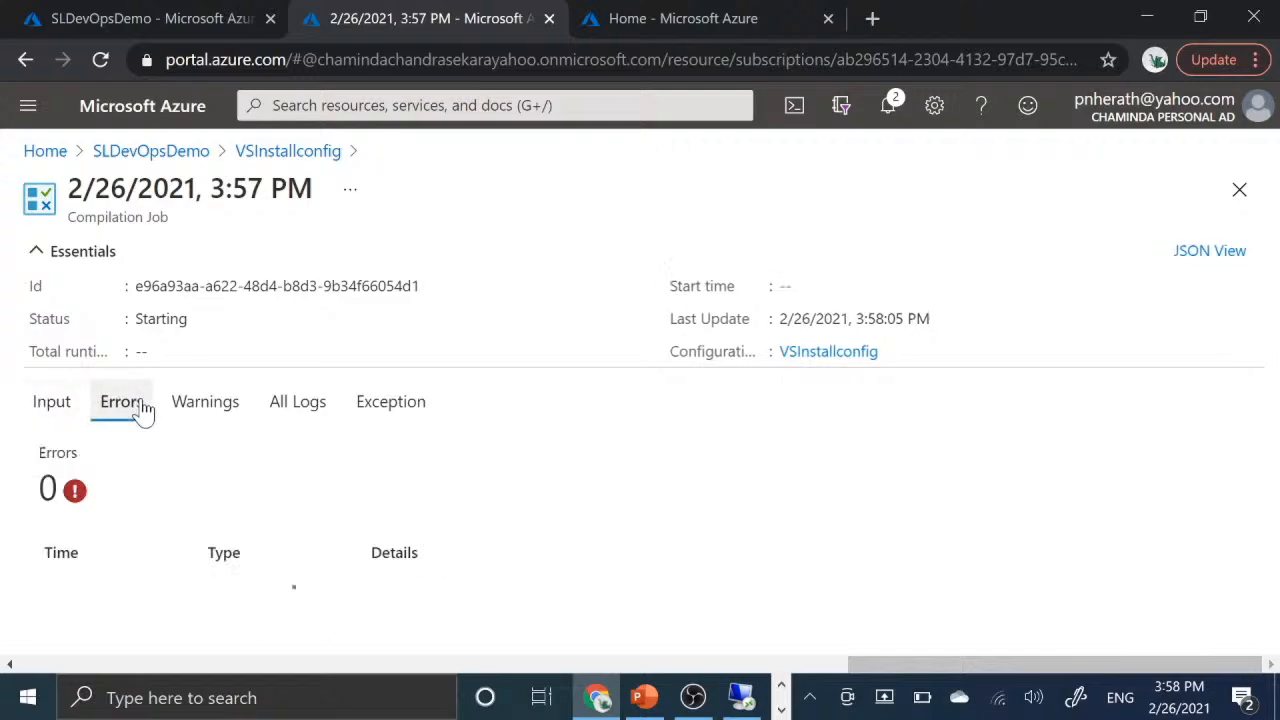
{"action": "left_click", "coordinate": [207, 416]}
{"action": "left_click", "coordinate": [310, 403]}
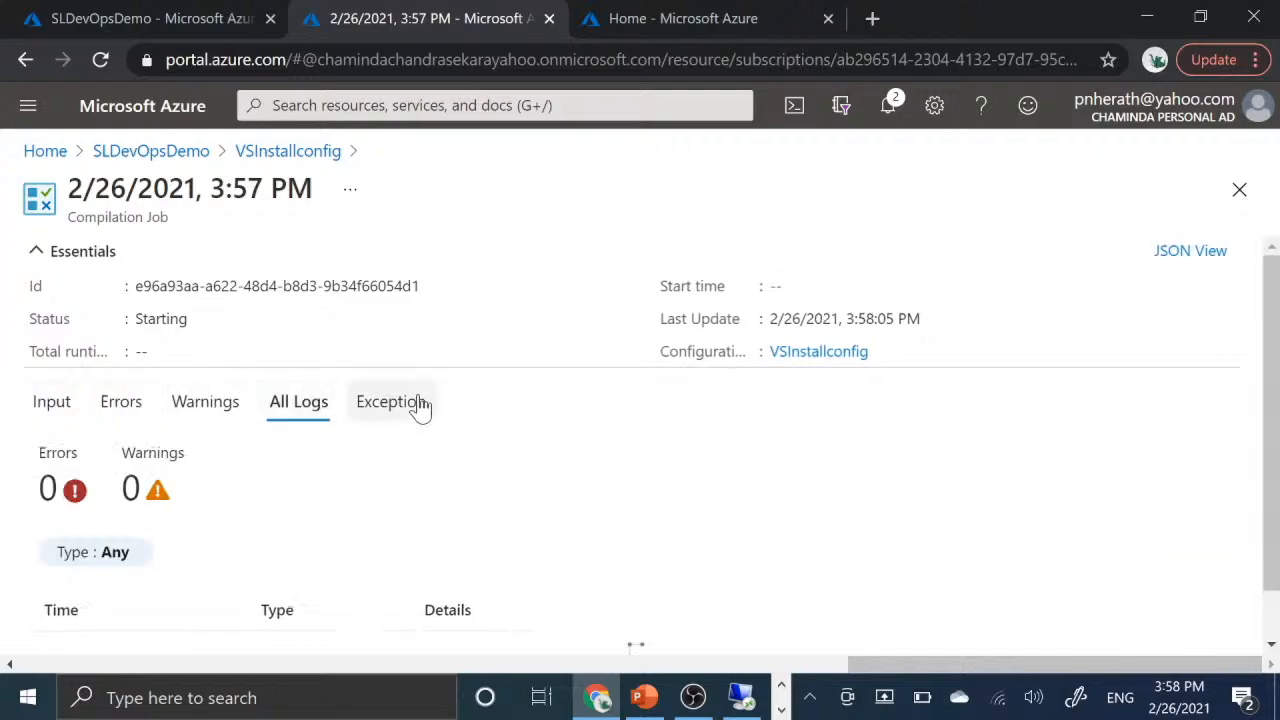
{"action": "left_click", "coordinate": [420, 408]}
{"action": "left_click", "coordinate": [58, 410]}
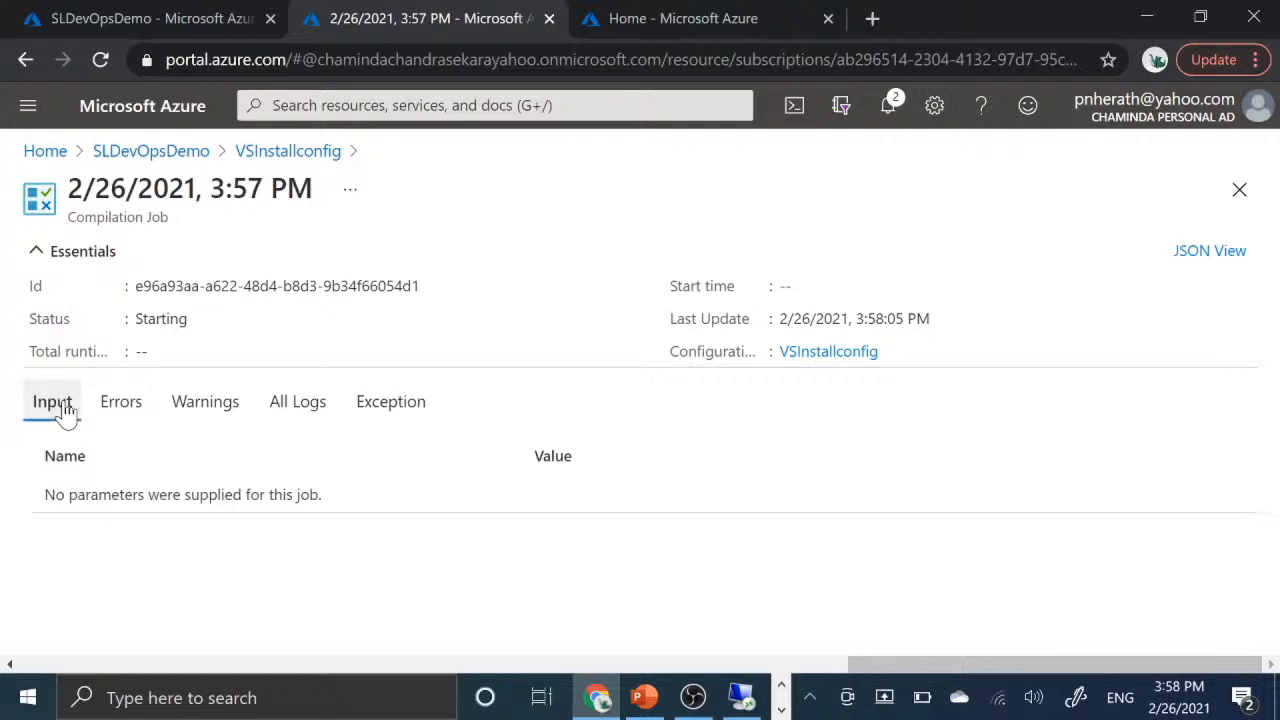
{"action": "left_click", "coordinate": [134, 414]}
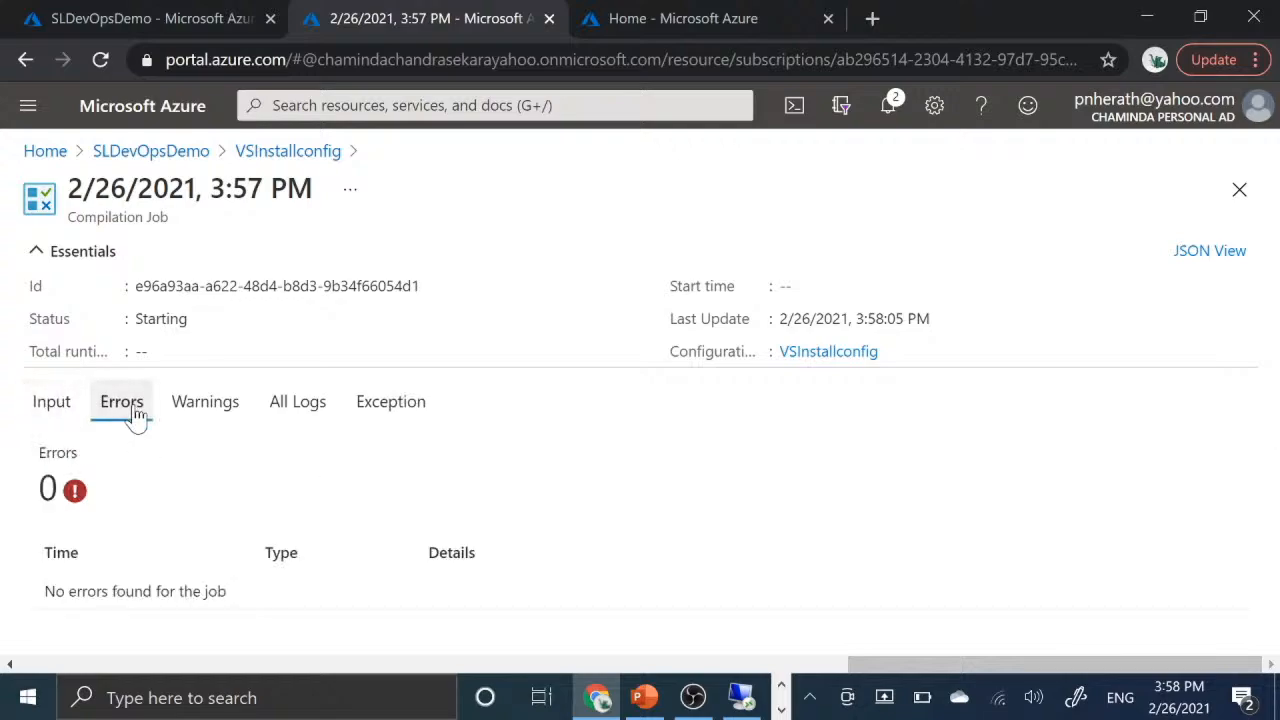
{"action": "left_click", "coordinate": [226, 416]}
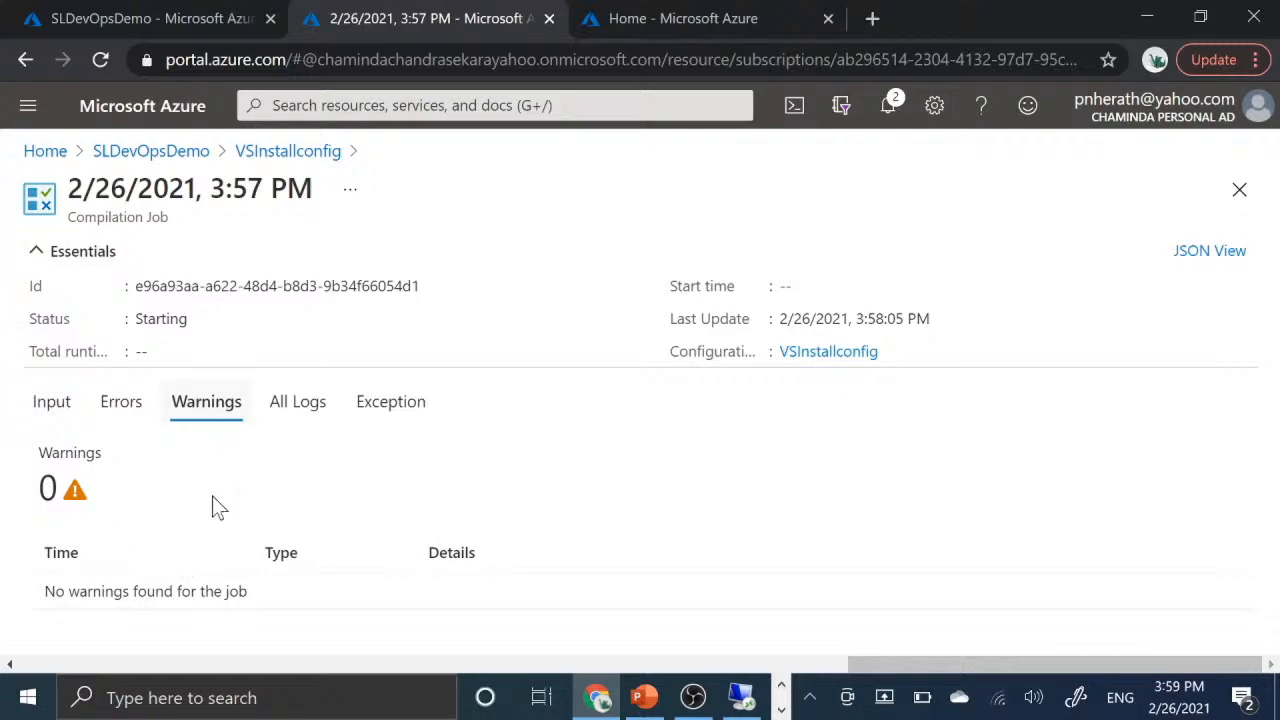
{"action": "left_click", "coordinate": [397, 418]}
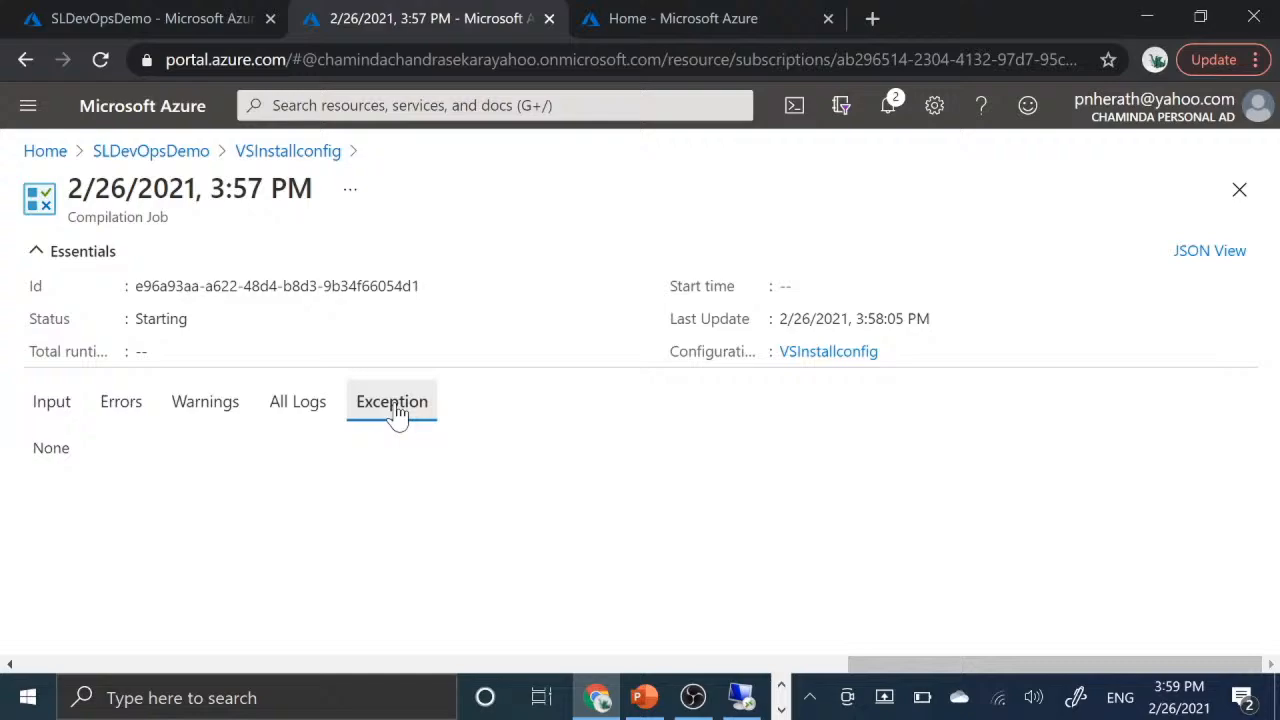
{"action": "left_click", "coordinate": [311, 409]}
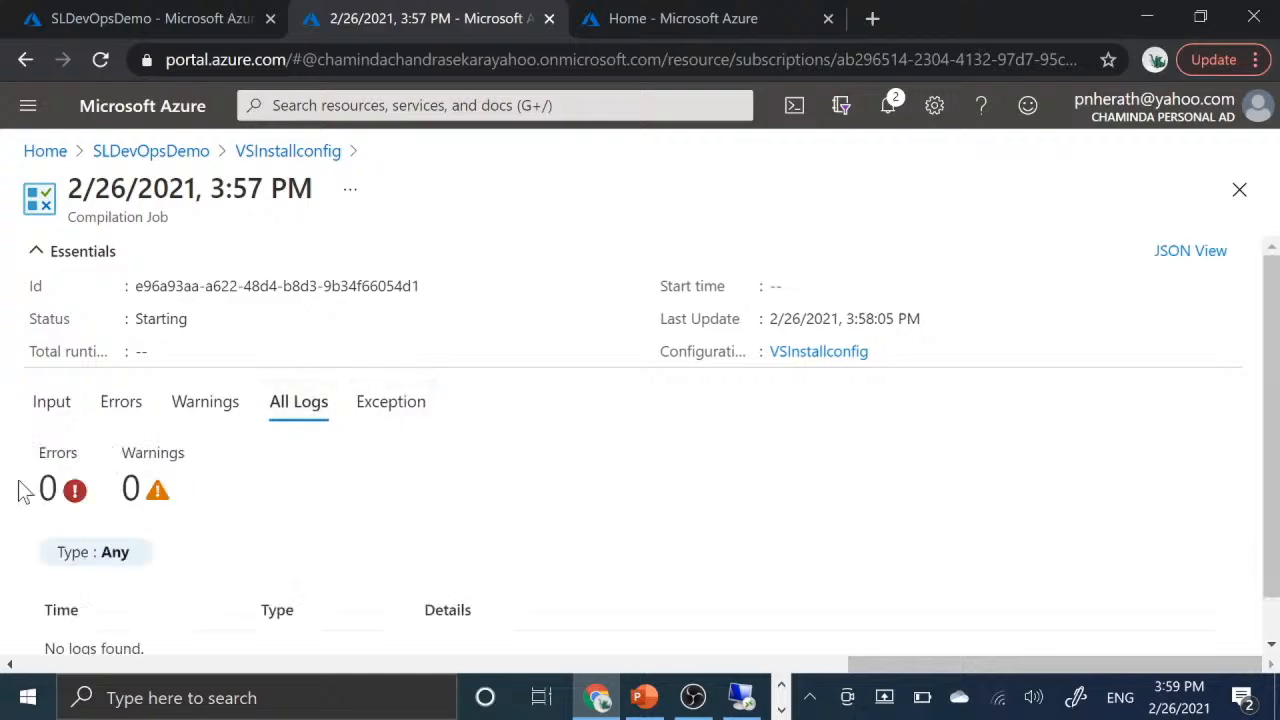
{"action": "scroll", "coordinate": [257, 571], "scroll_direction": "down", "scroll_amount": 1}
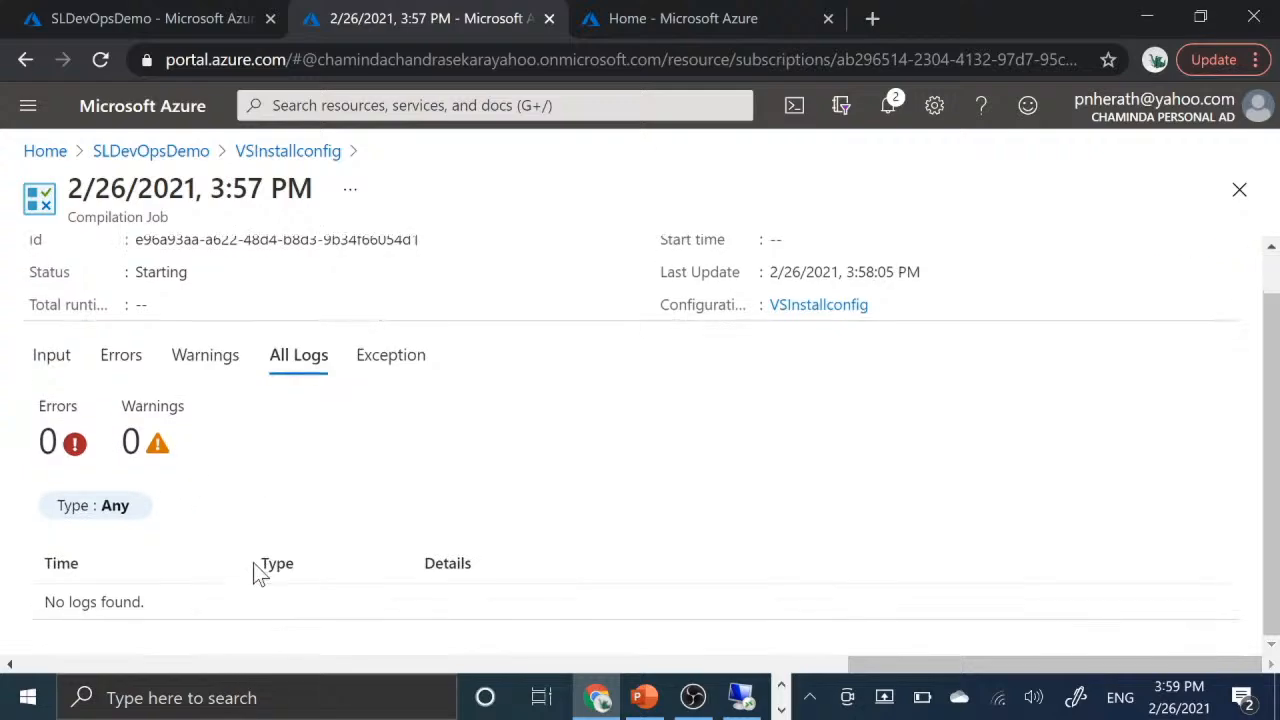
{"action": "scroll", "coordinate": [250, 561], "scroll_direction": "up", "scroll_amount": 1}
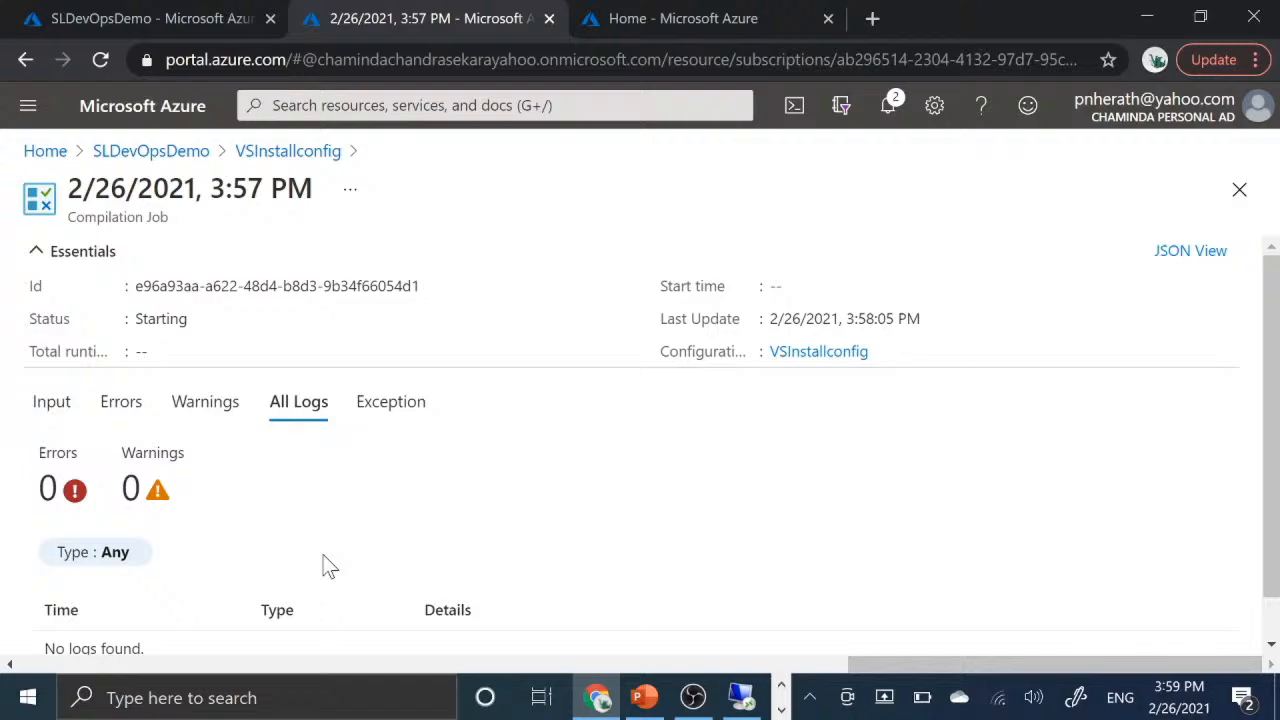
{"action": "left_click", "coordinate": [205, 407]}
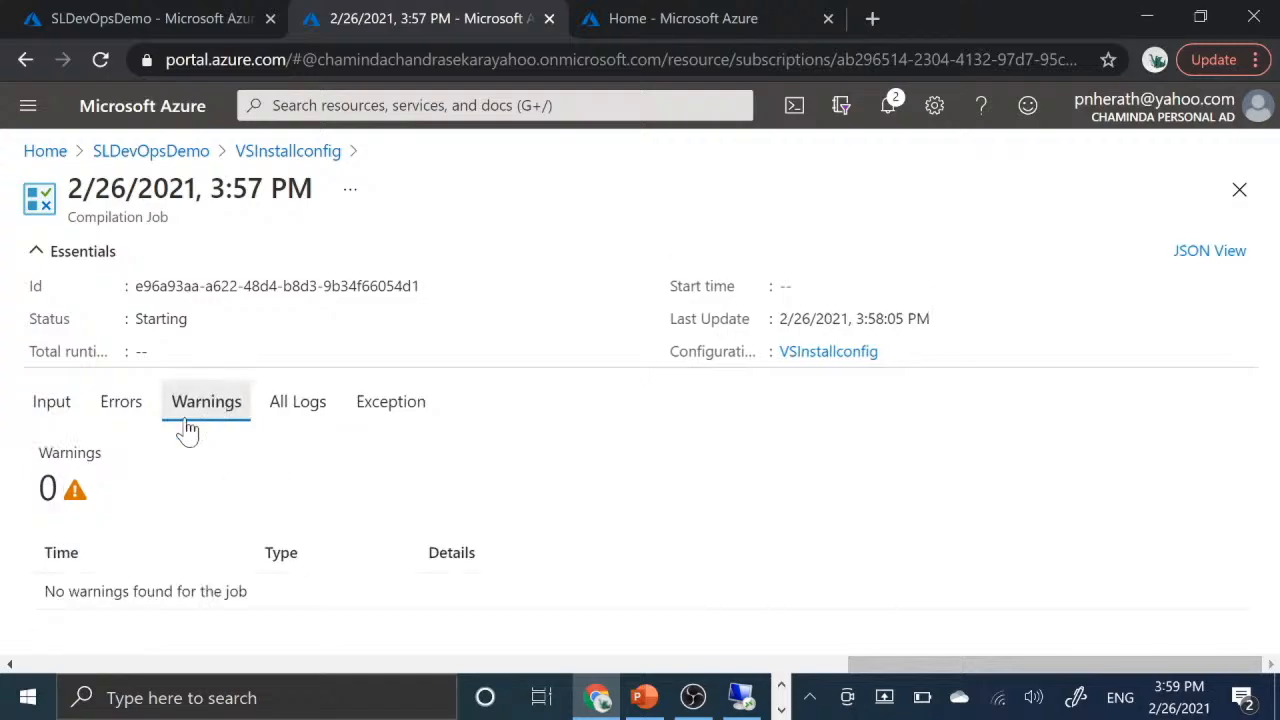
{"action": "left_click", "coordinate": [120, 402]}
{"action": "left_click", "coordinate": [40, 408]}
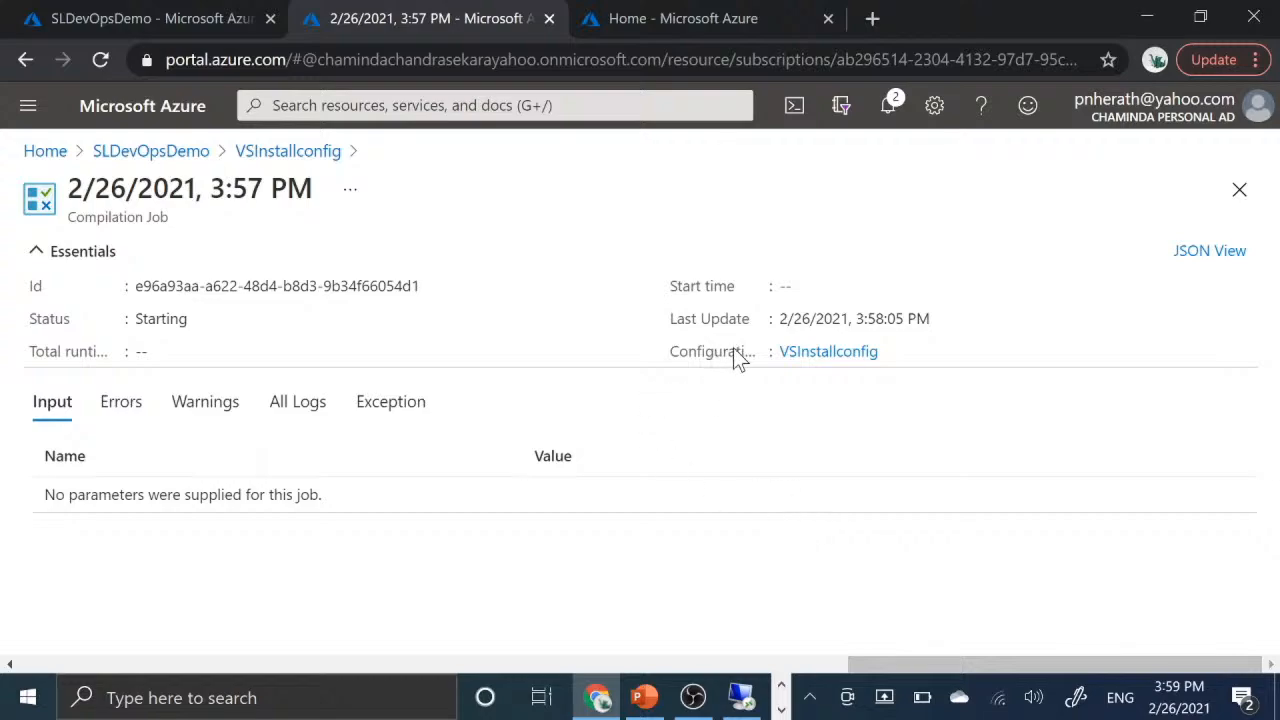
- Review the configuration source snapshot of the VSInstallconfig compilation job, including its VS2019Install package block
{"action": "left_click", "coordinate": [829, 352]}
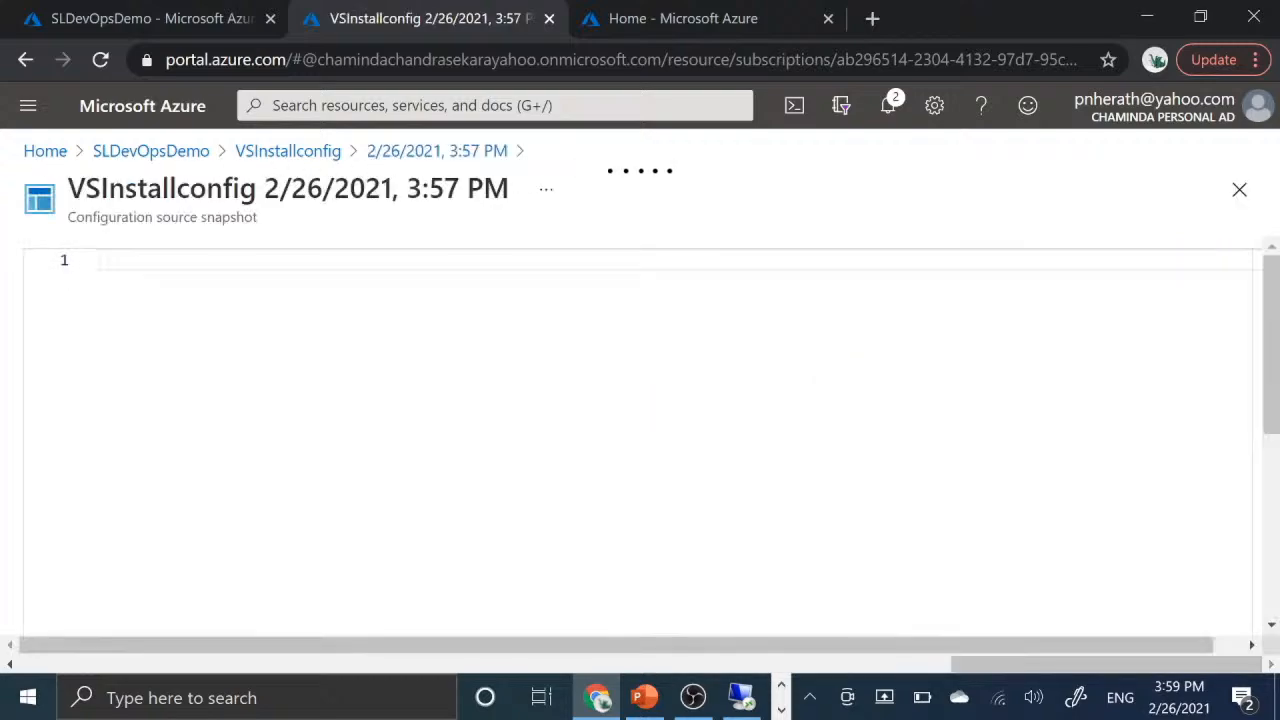
{"action": "scroll", "coordinate": [640, 526], "scroll_direction": "down", "scroll_amount": 5}
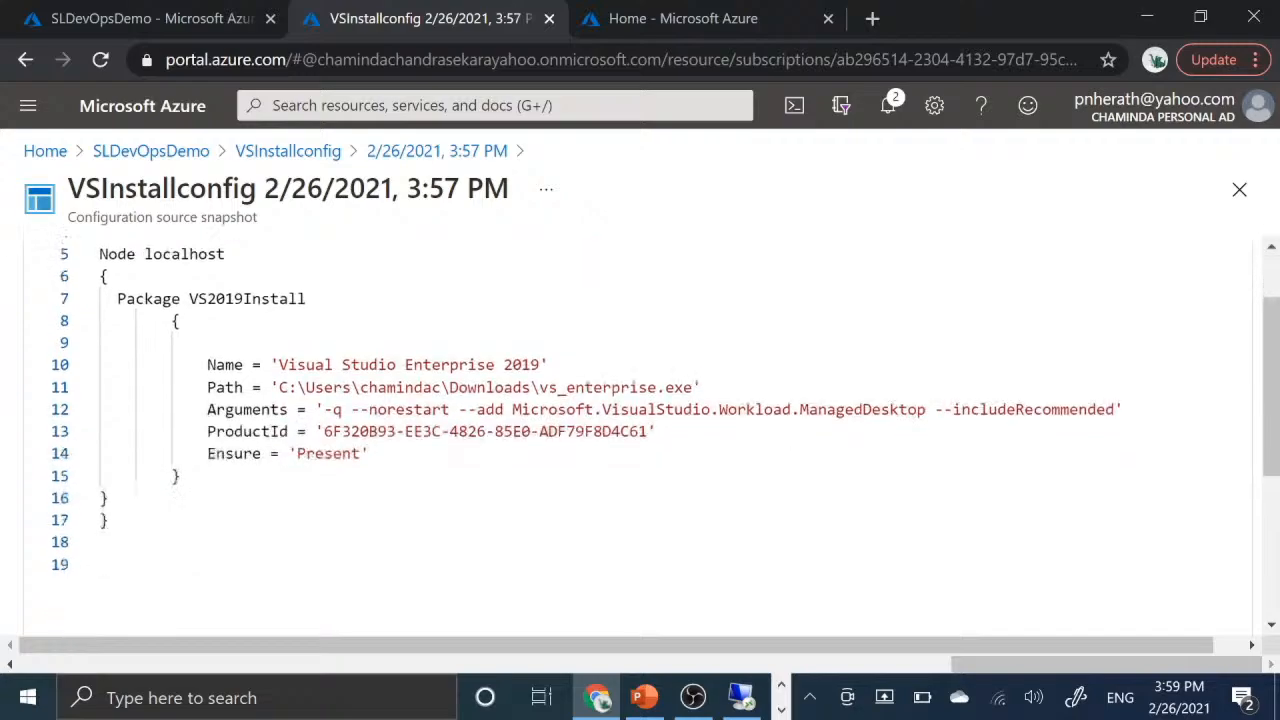
{"action": "scroll", "coordinate": [640, 526], "scroll_direction": "up", "scroll_amount": 5}
{"action": "scroll", "coordinate": [640, 440], "scroll_direction": "down", "scroll_amount": 5}
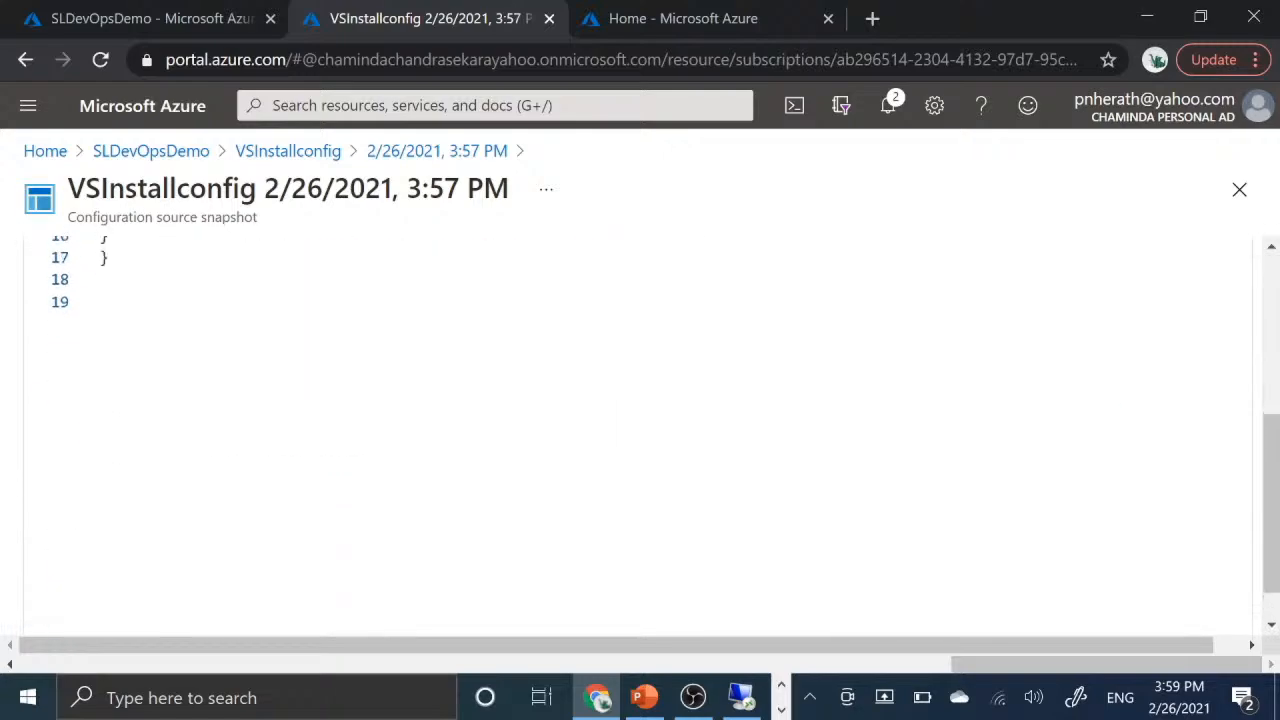
{"action": "scroll", "coordinate": [640, 440], "scroll_direction": "up", "scroll_amount": 5}
{"action": "scroll", "coordinate": [640, 440], "scroll_direction": "down", "scroll_amount": 5}
{"action": "scroll", "coordinate": [640, 440], "scroll_direction": "up", "scroll_amount": 5}
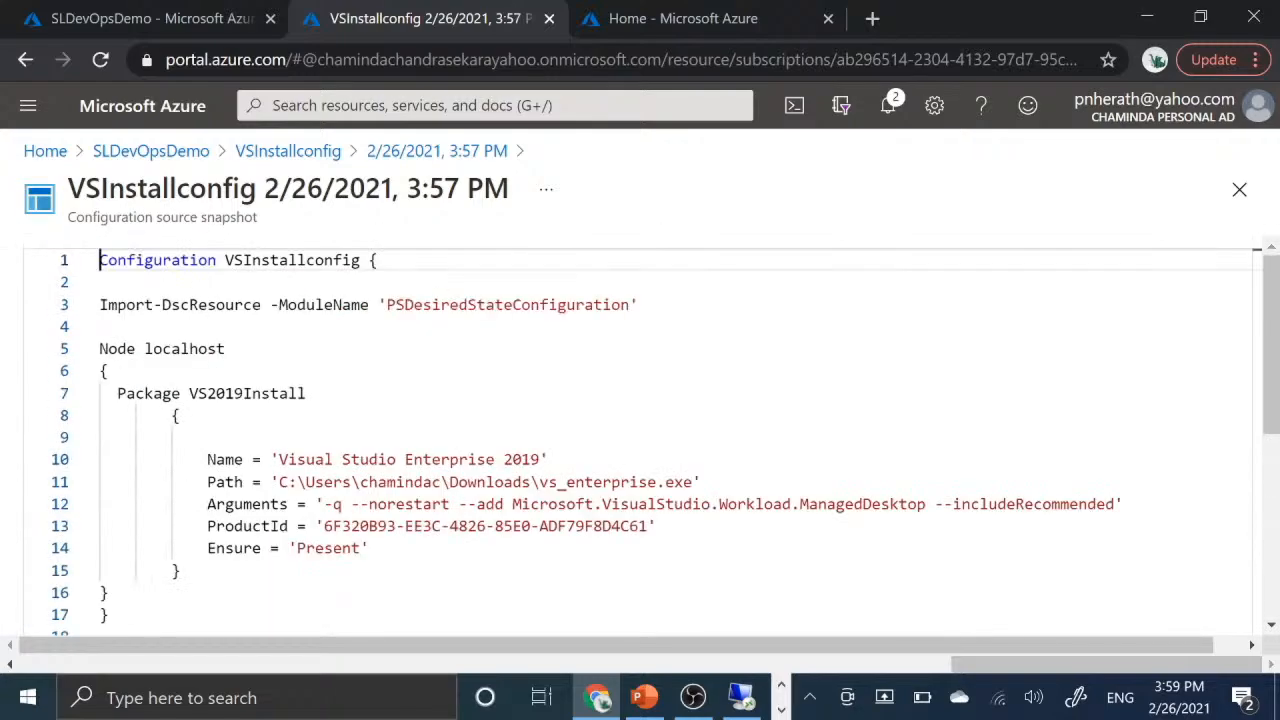
- Return to the SLDevOpsDemo configurations, reload the page and check the compilation job status of VSInstallconfig
{"action": "left_click", "coordinate": [312, 155]}
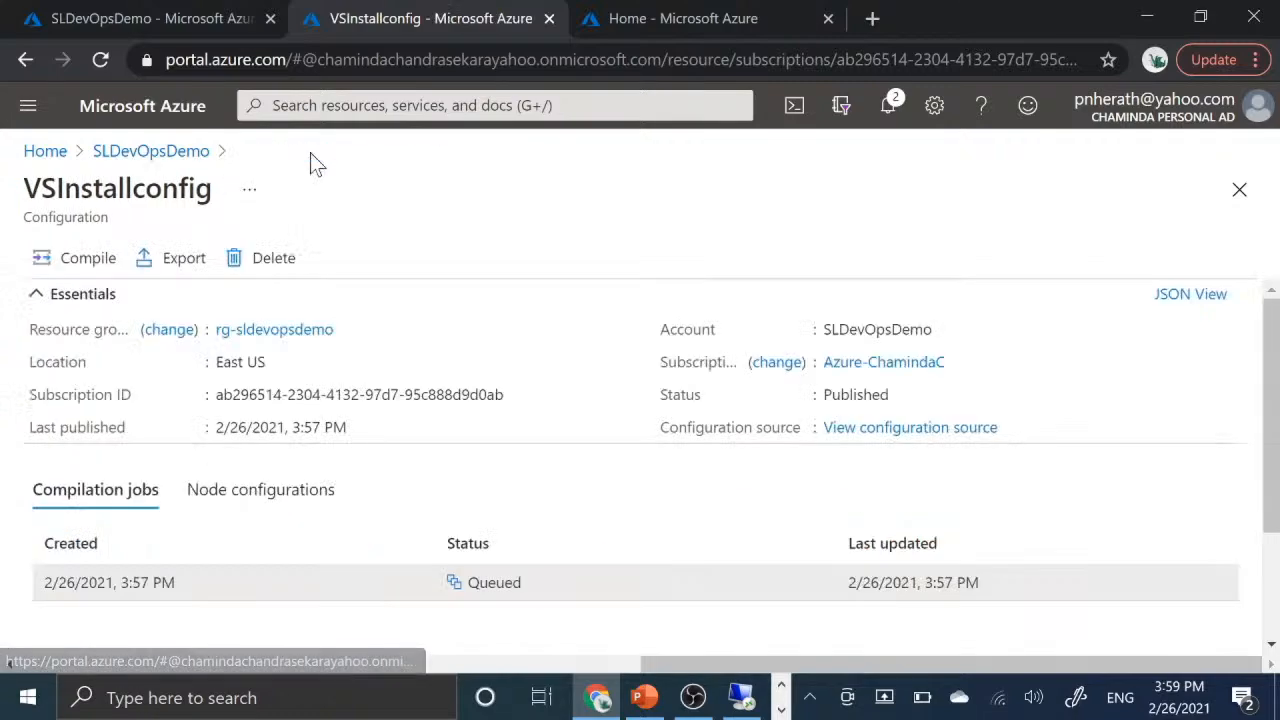
{"action": "left_click", "coordinate": [176, 152]}
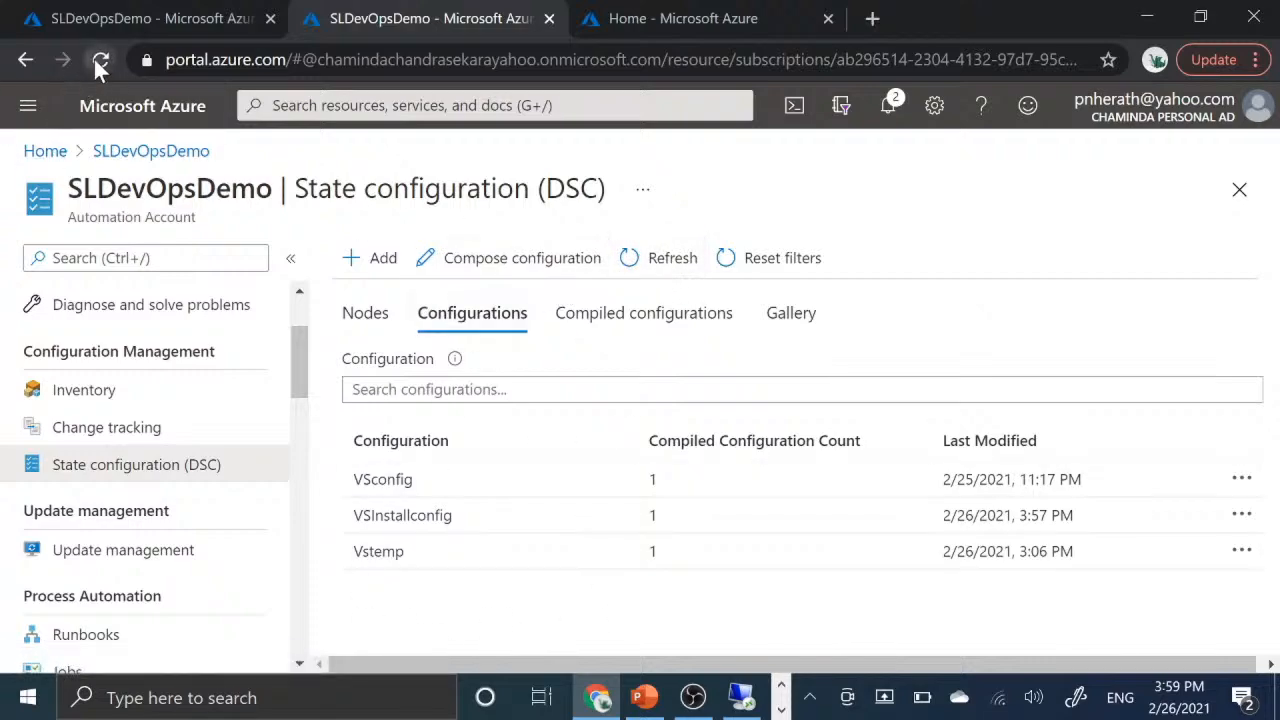
{"action": "left_click", "coordinate": [100, 62]}
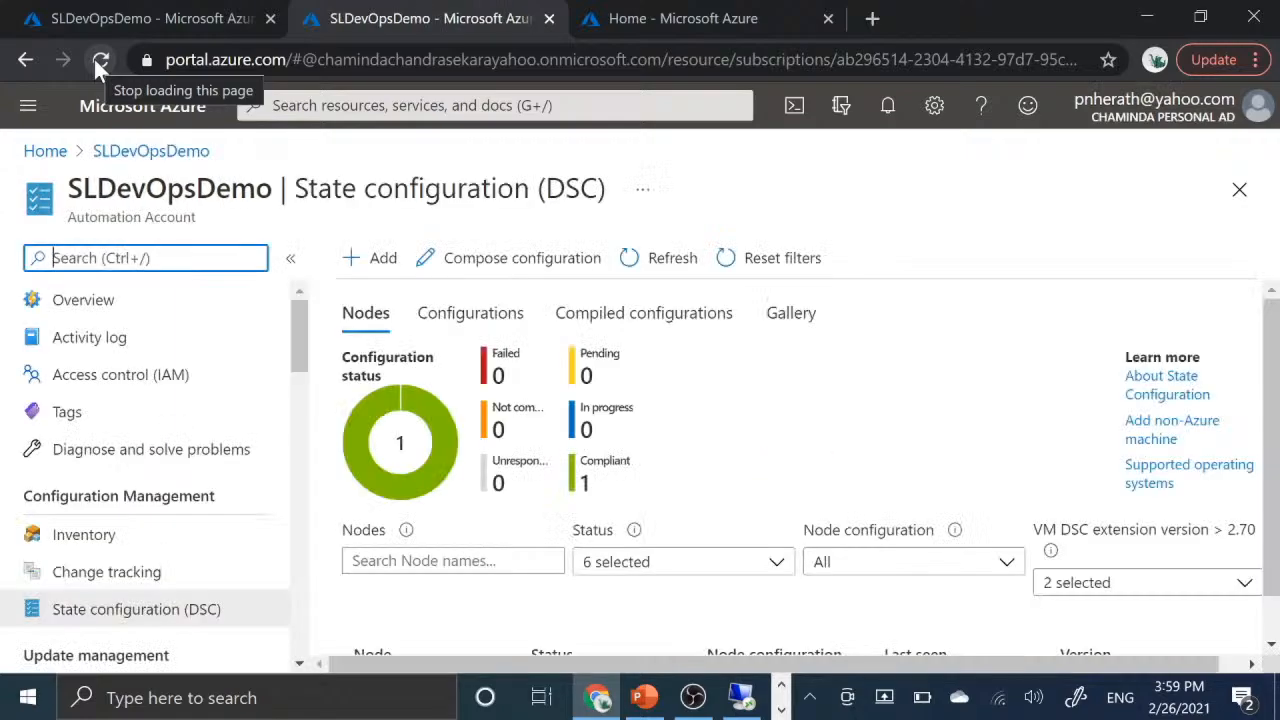
{"action": "left_click", "coordinate": [476, 318]}
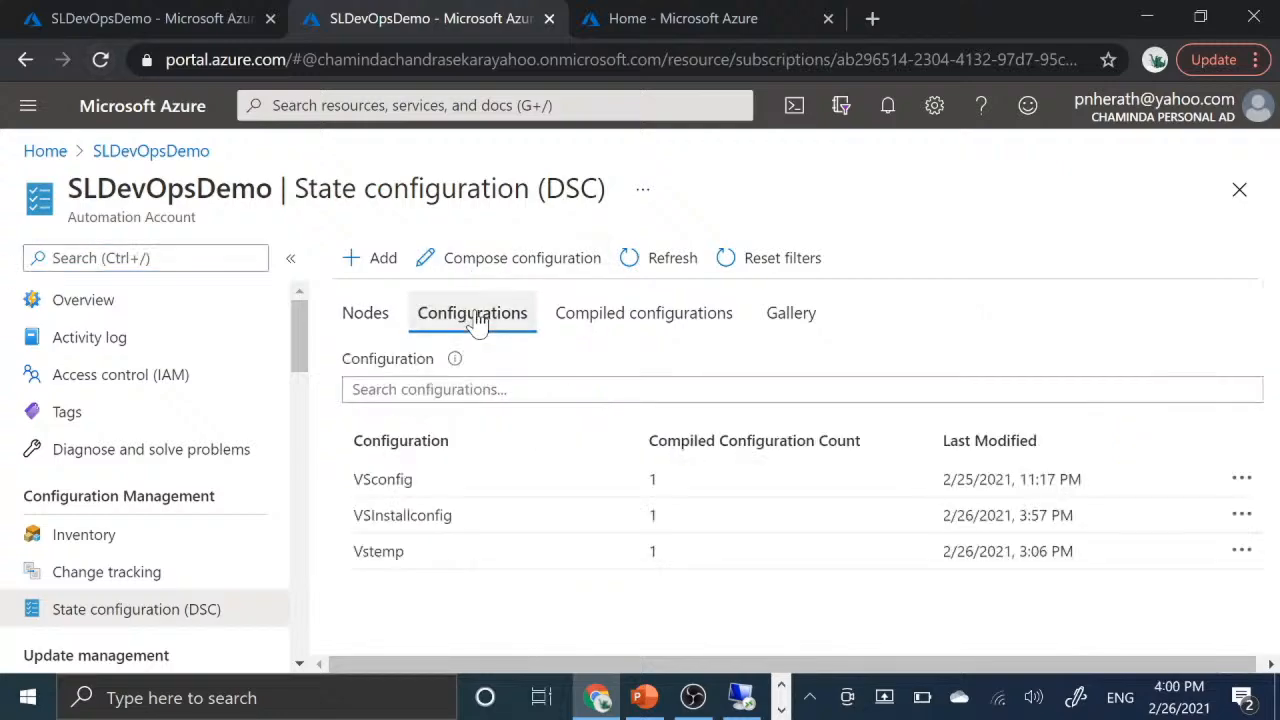
{"action": "left_click", "coordinate": [428, 520]}
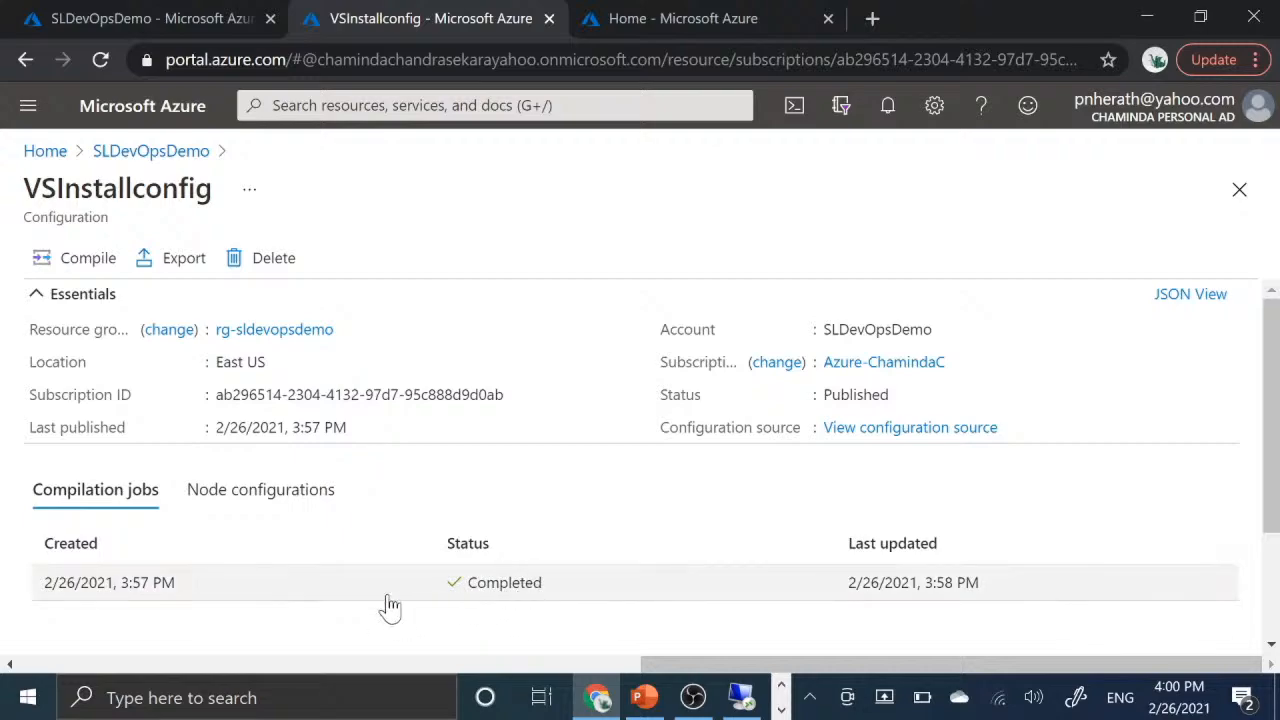
- Go back to the State configuration (DSC) node list and locate the EntVM02 node with its assigned configuration
{"action": "left_click", "coordinate": [177, 151]}
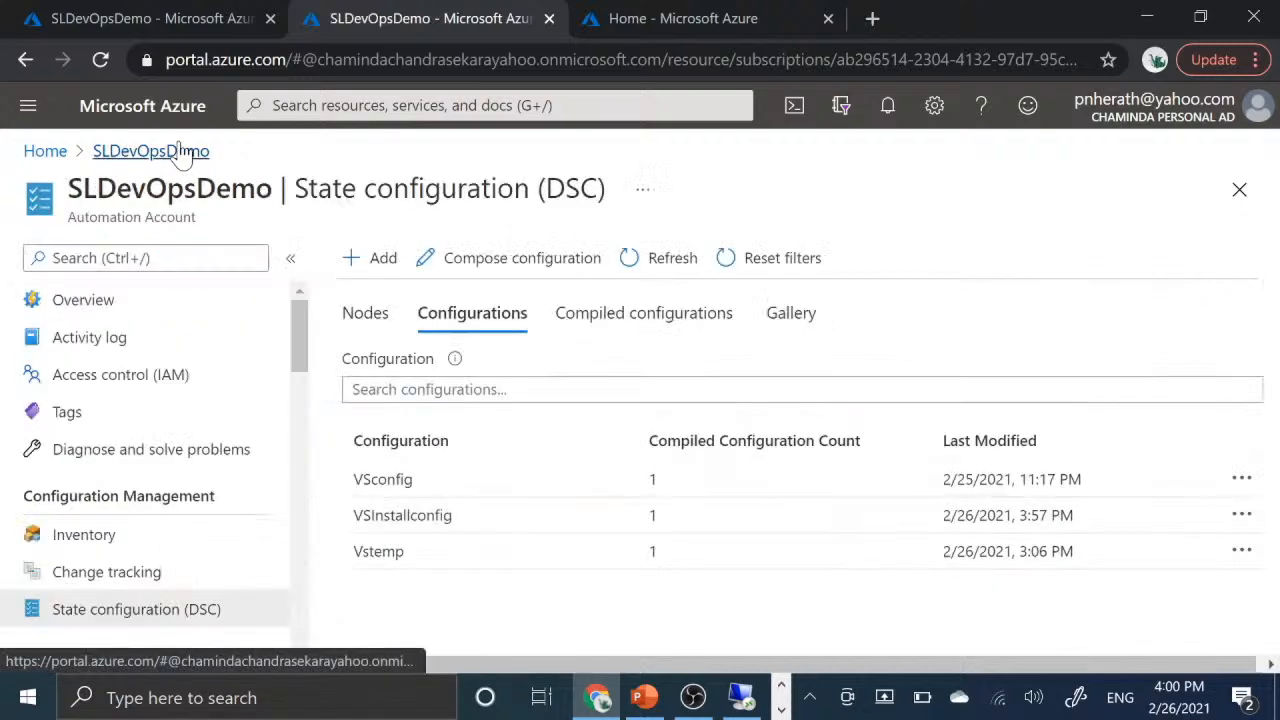
{"action": "left_click", "coordinate": [374, 314]}
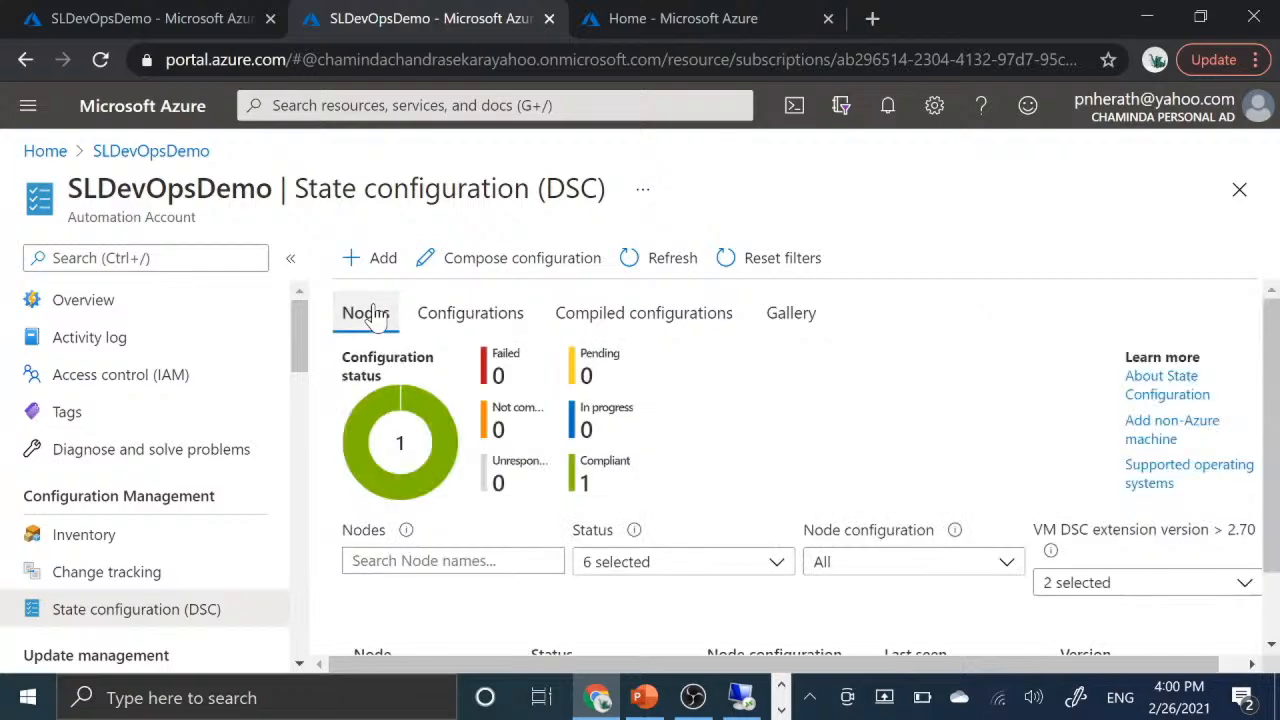
{"action": "scroll", "coordinate": [818, 500], "scroll_direction": "down", "scroll_amount": 1}
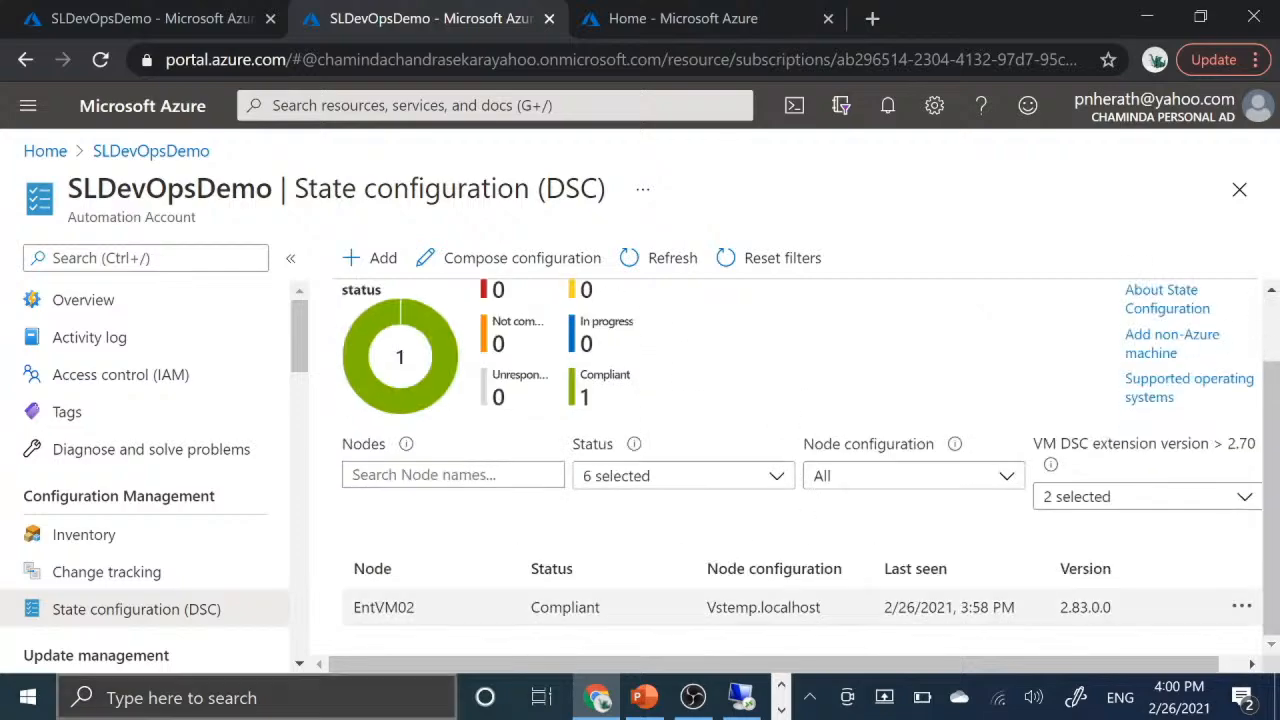
- Assign the VSInstallconfig.localhost node configuration to the EntVM02 node and look over the node's details
{"action": "left_click", "coordinate": [392, 608]}
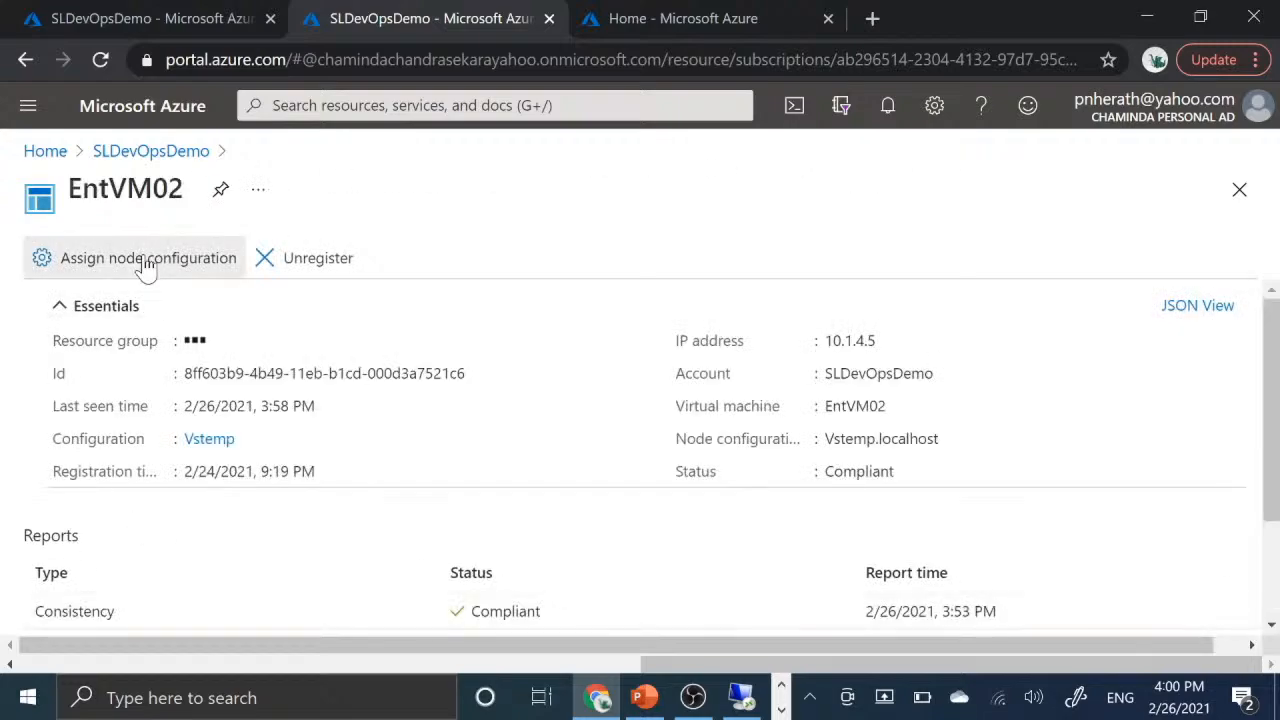
{"action": "left_click", "coordinate": [145, 260]}
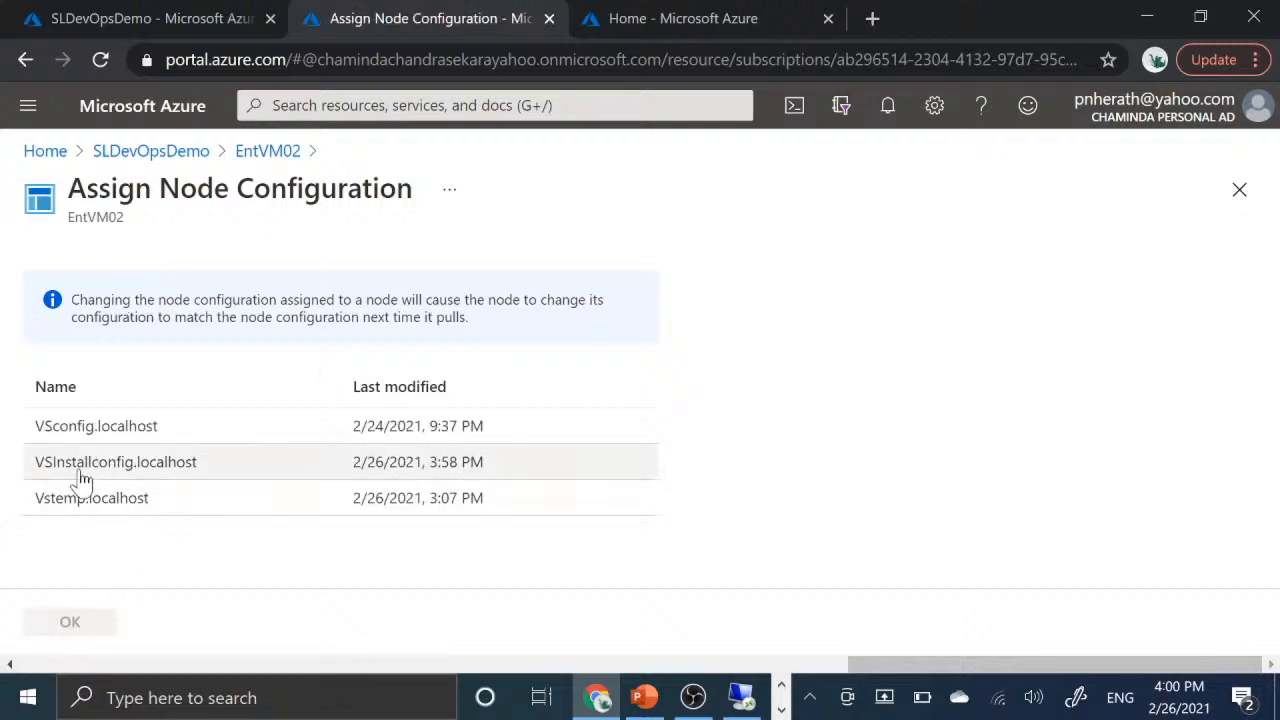
{"action": "left_click", "coordinate": [139, 476]}
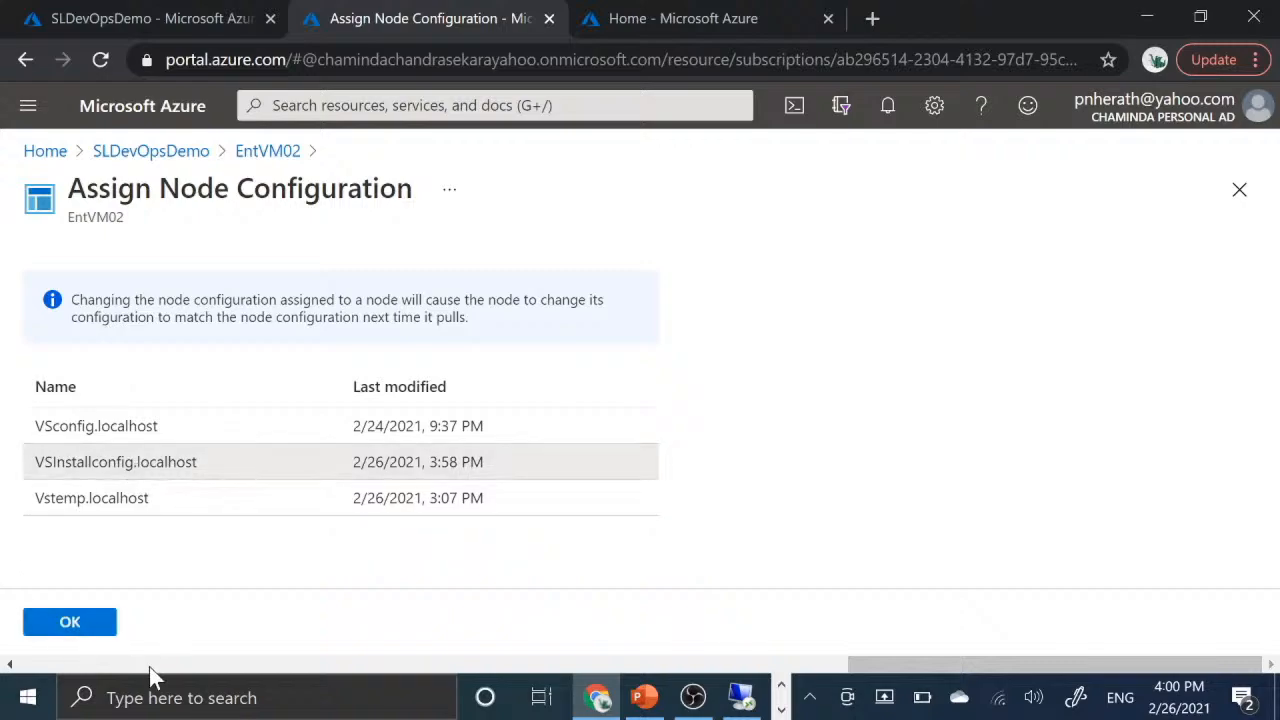
{"action": "left_click", "coordinate": [88, 625]}
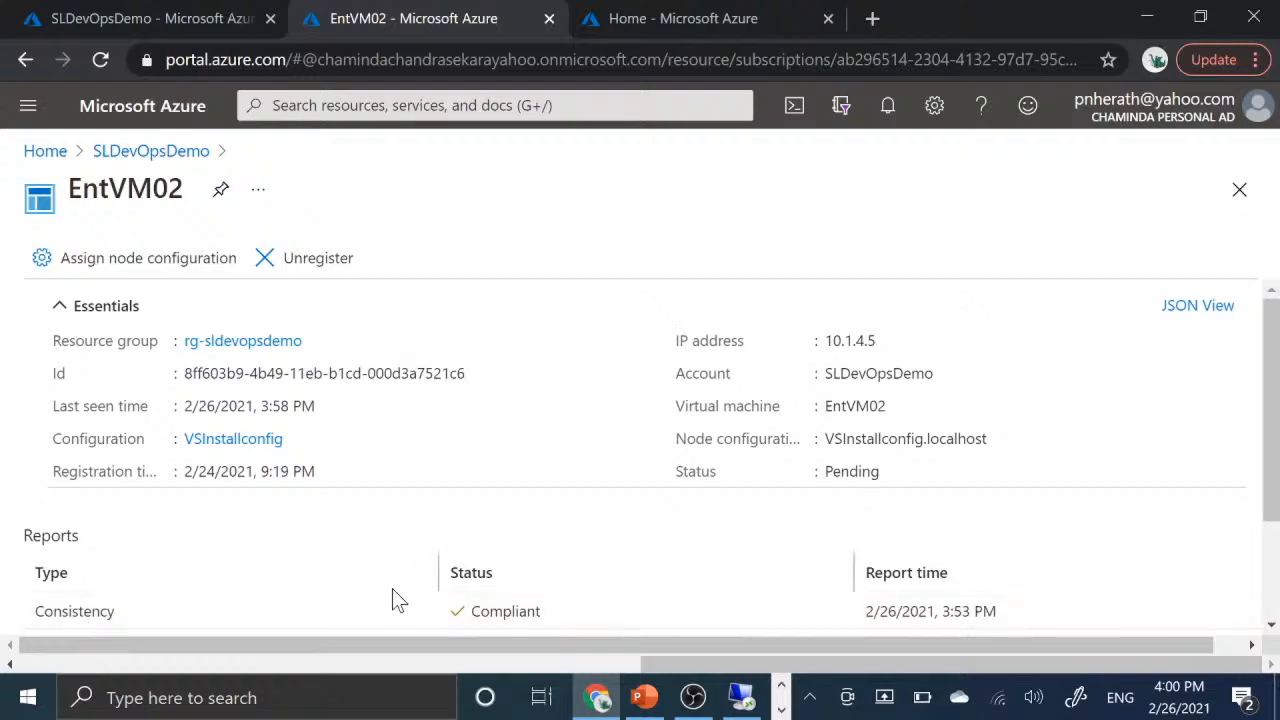
{"action": "scroll", "coordinate": [394, 534], "scroll_direction": "down", "scroll_amount": 3}
{"action": "scroll", "coordinate": [394, 534], "scroll_direction": "up", "scroll_amount": 3}
- Return to the SLDevOpsDemo node list, refresh it and check the status and assigned configuration of EntVM02
{"action": "left_click", "coordinate": [188, 155]}
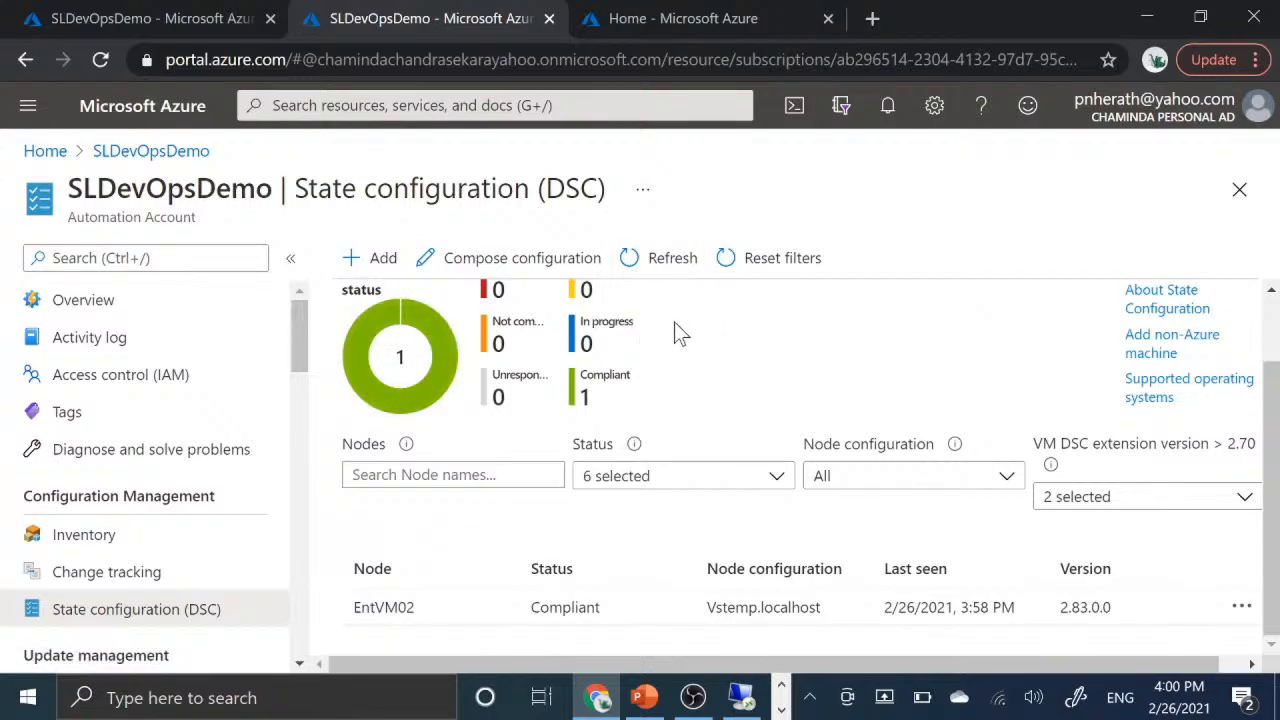
{"action": "scroll", "coordinate": [587, 590], "scroll_direction": "up", "scroll_amount": 2}
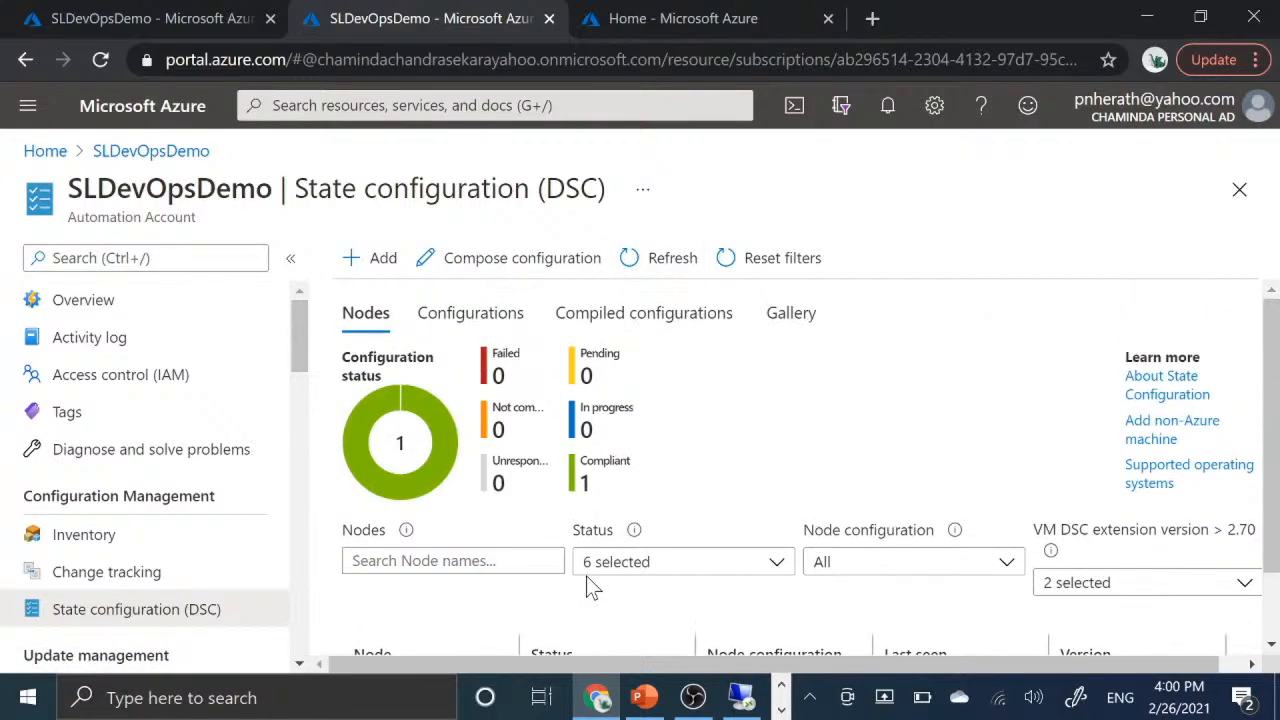
{"action": "scroll", "coordinate": [590, 587], "scroll_direction": "down", "scroll_amount": 1}
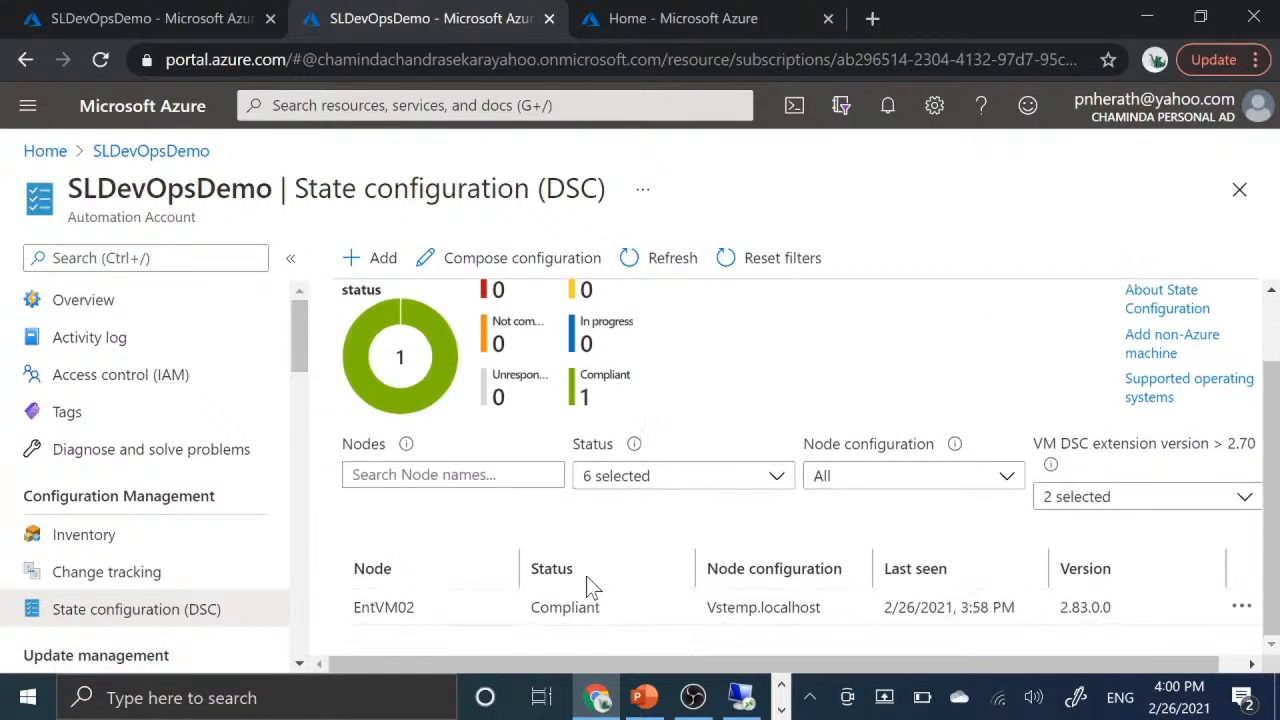
{"action": "left_click", "coordinate": [667, 262]}
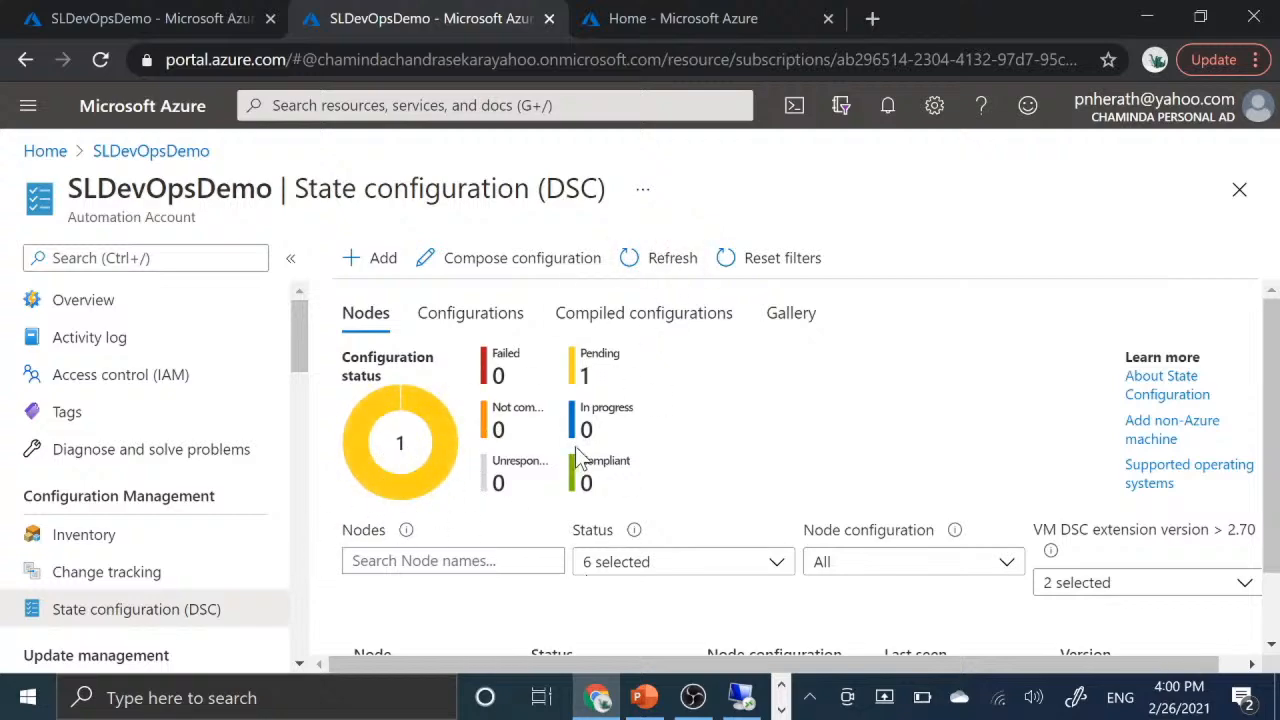
{"action": "scroll", "coordinate": [778, 430], "scroll_direction": "down", "scroll_amount": 1}
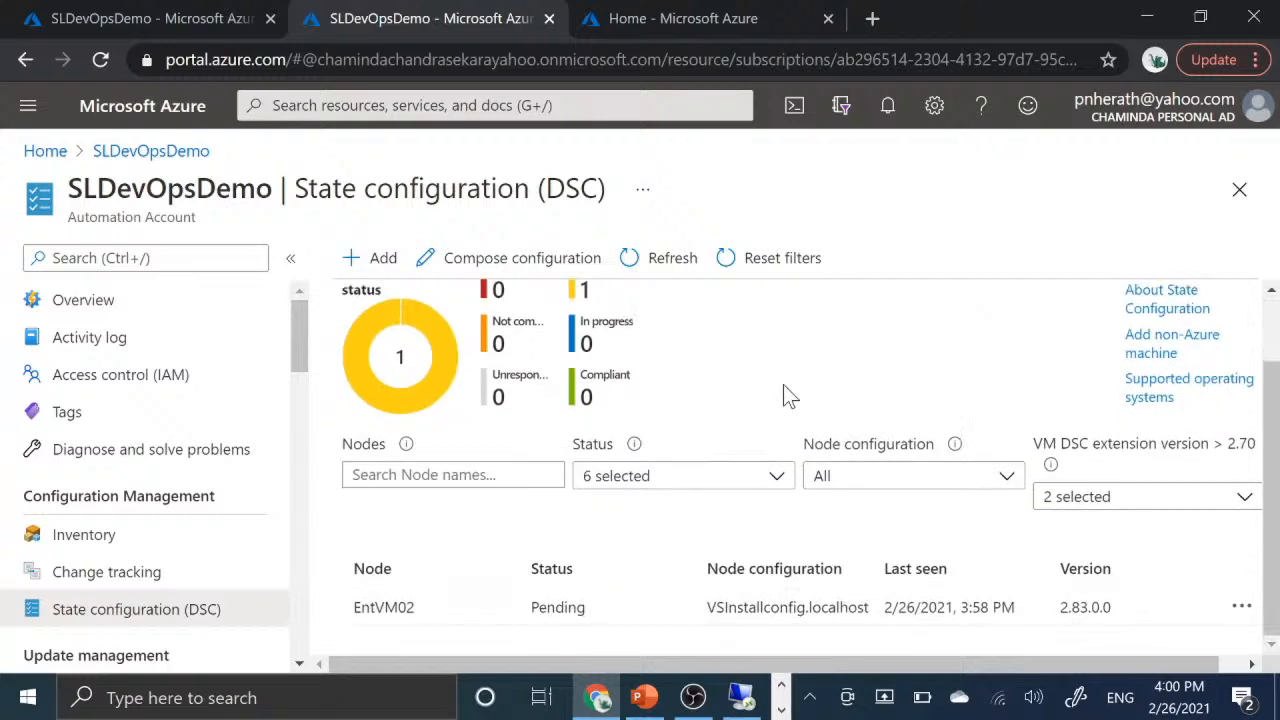
{"action": "scroll", "coordinate": [785, 395], "scroll_direction": "up", "scroll_amount": 1}
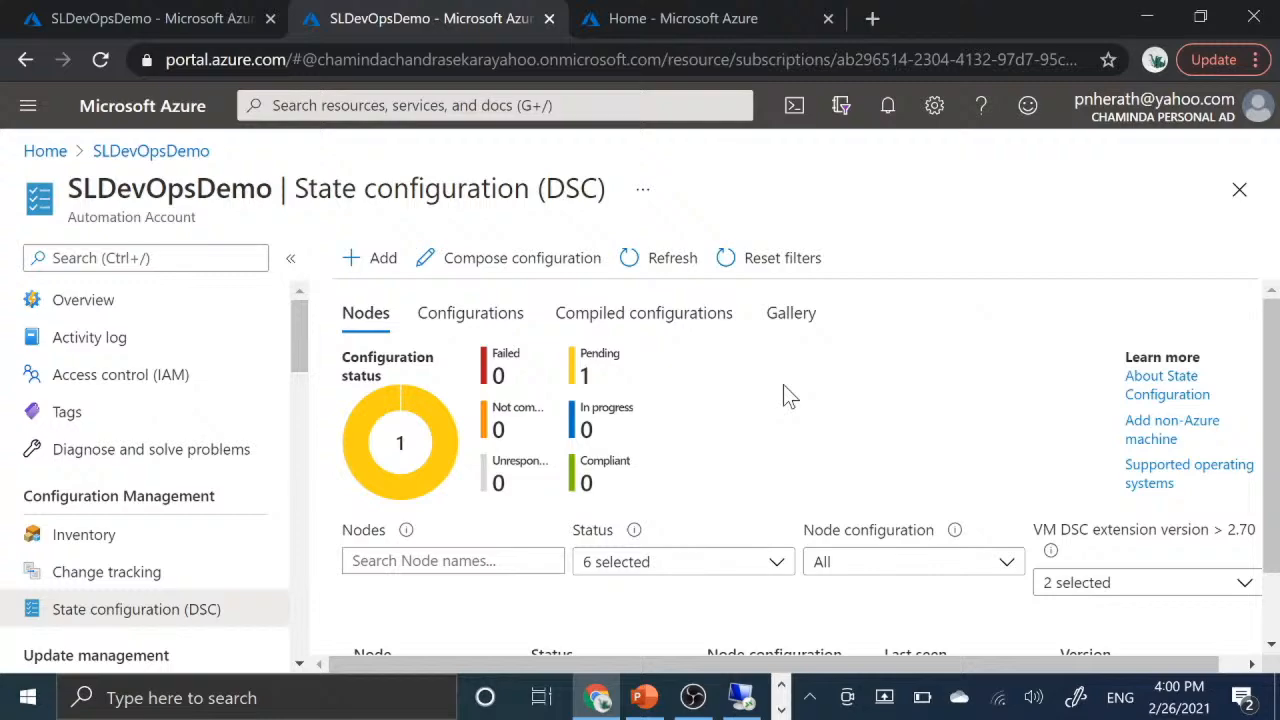
{"action": "scroll", "coordinate": [783, 384], "scroll_direction": "down", "scroll_amount": 1}
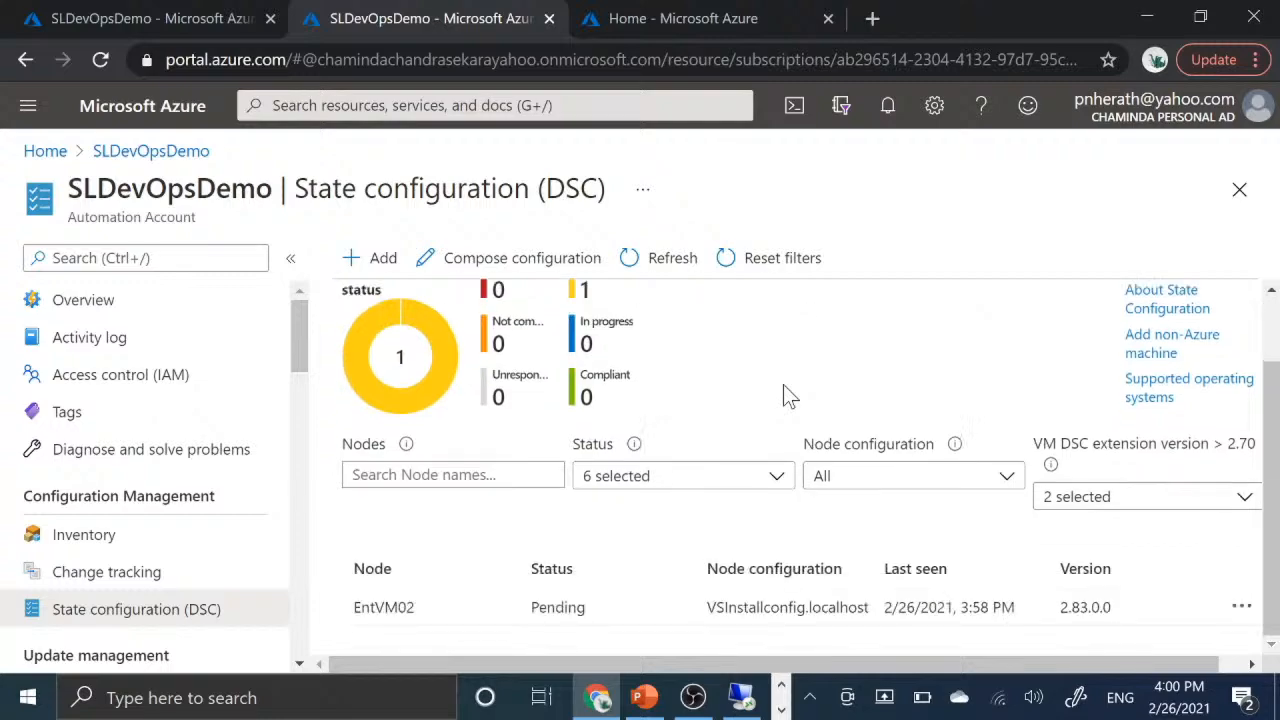
{"action": "scroll", "coordinate": [783, 384], "scroll_direction": "up", "scroll_amount": 1}
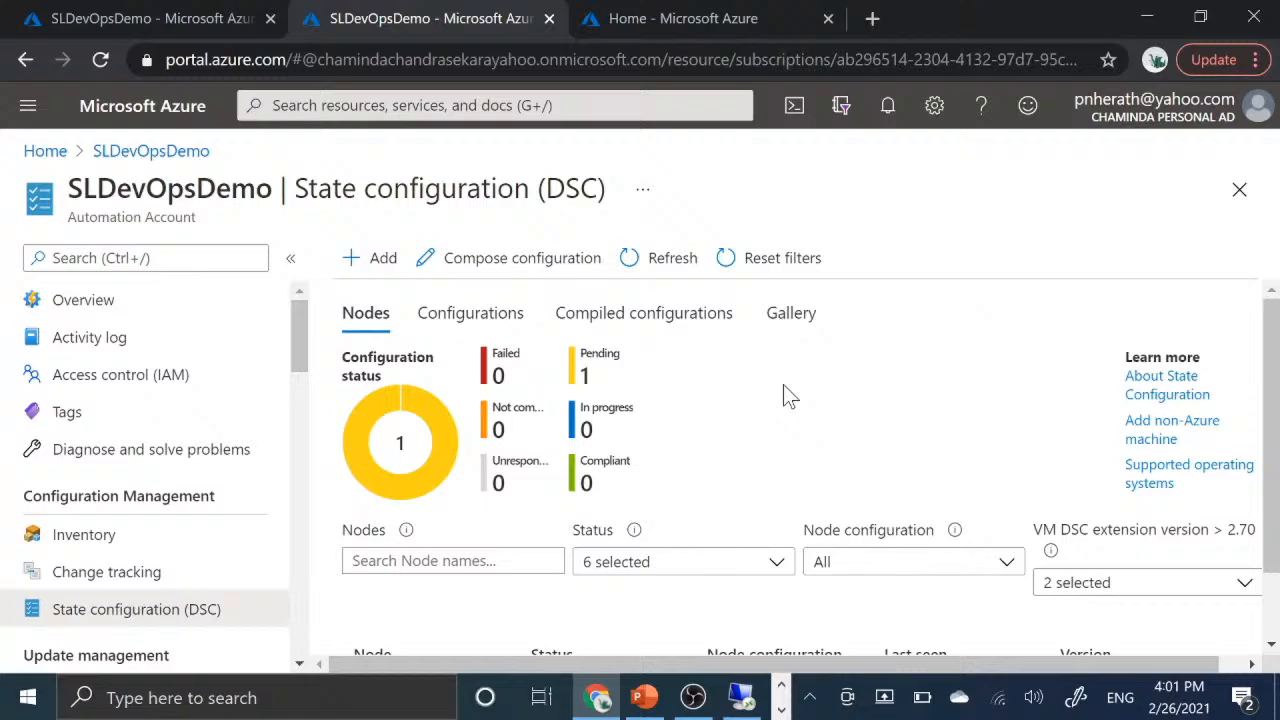
- Switch to the portal home of the Pushpa-Enterprise directory, search for "automation" and open the Automation Accounts service list
{"action": "left_click", "coordinate": [712, 10]}
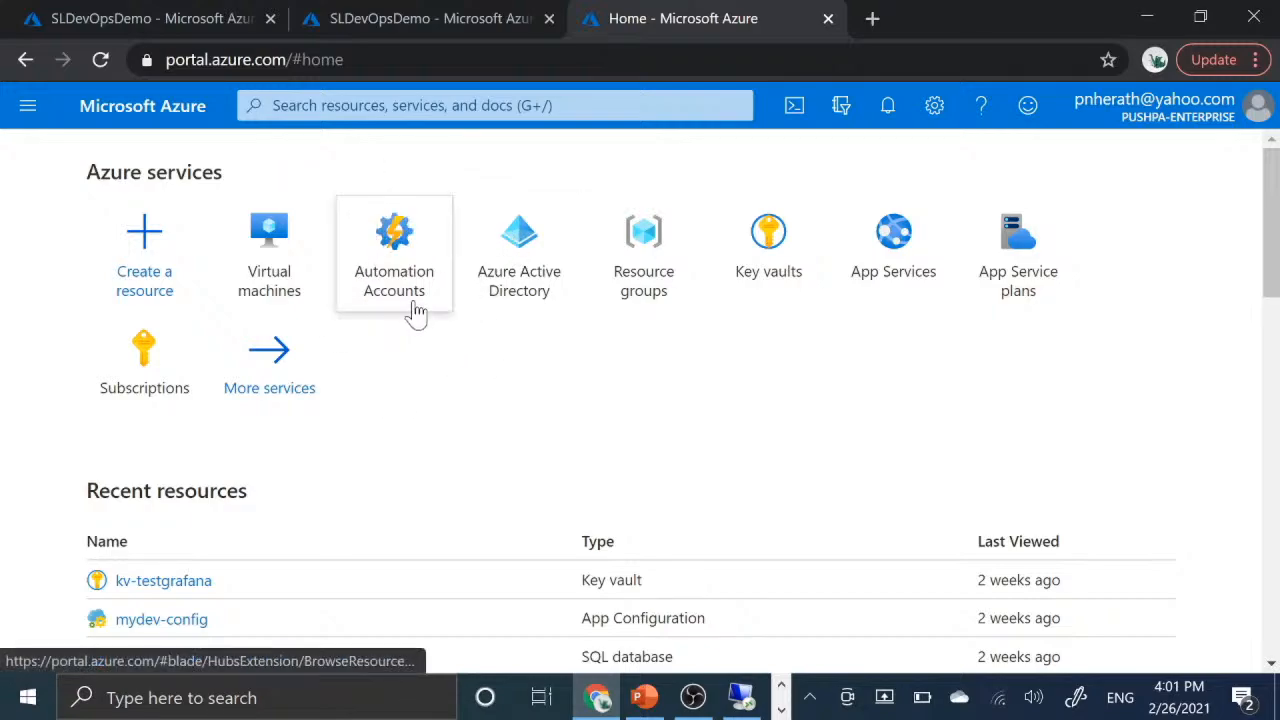
{"action": "mouse_move", "coordinate": [415, 284]}
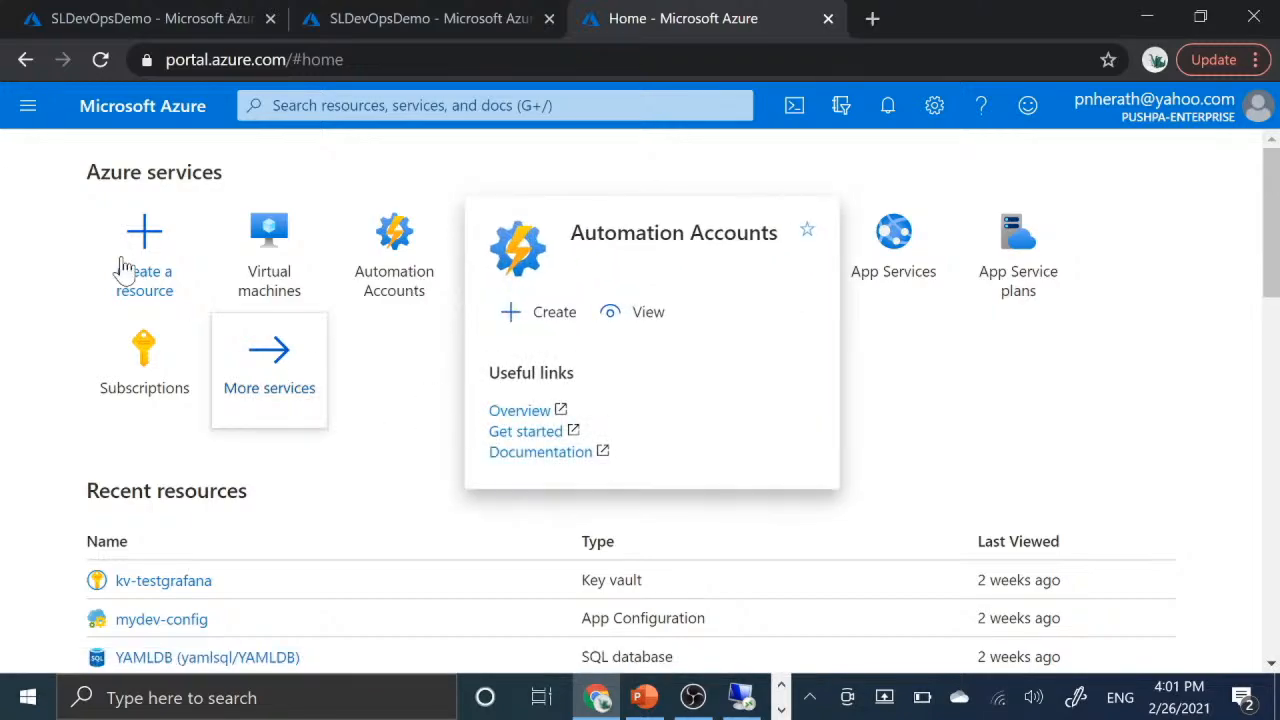
{"action": "left_click", "coordinate": [400, 105]}
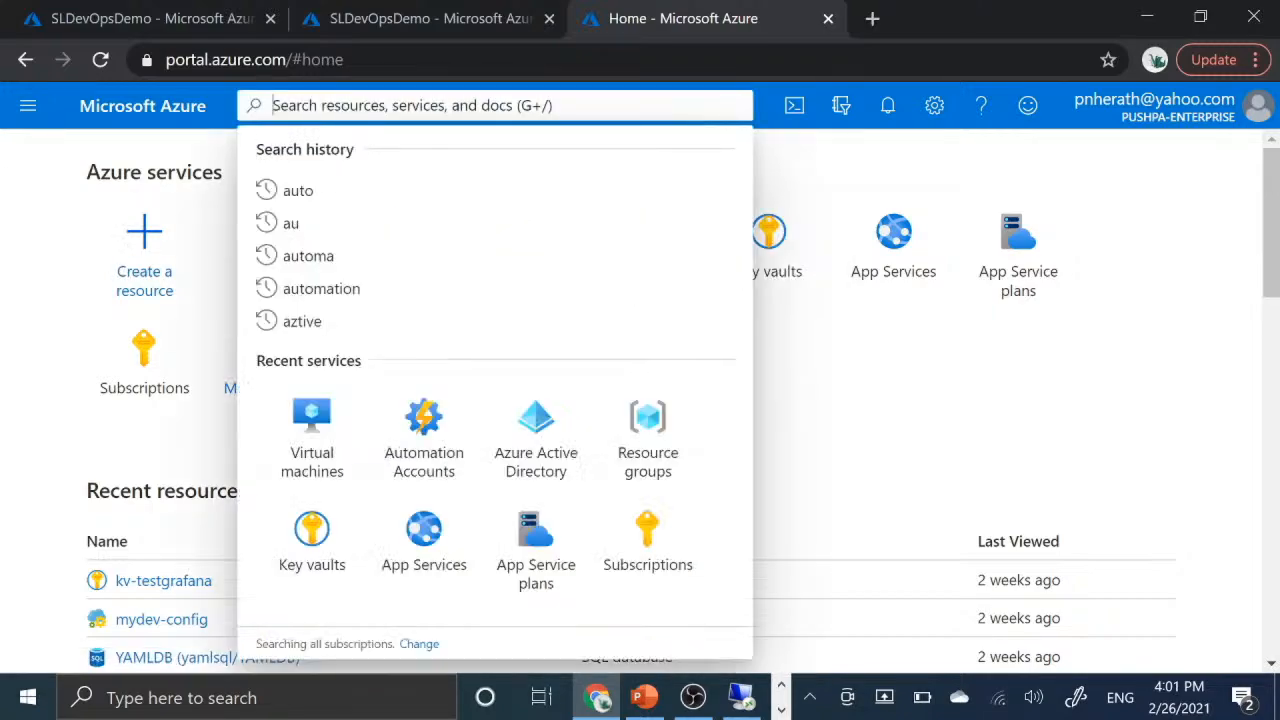
{"action": "type", "text": "a"}
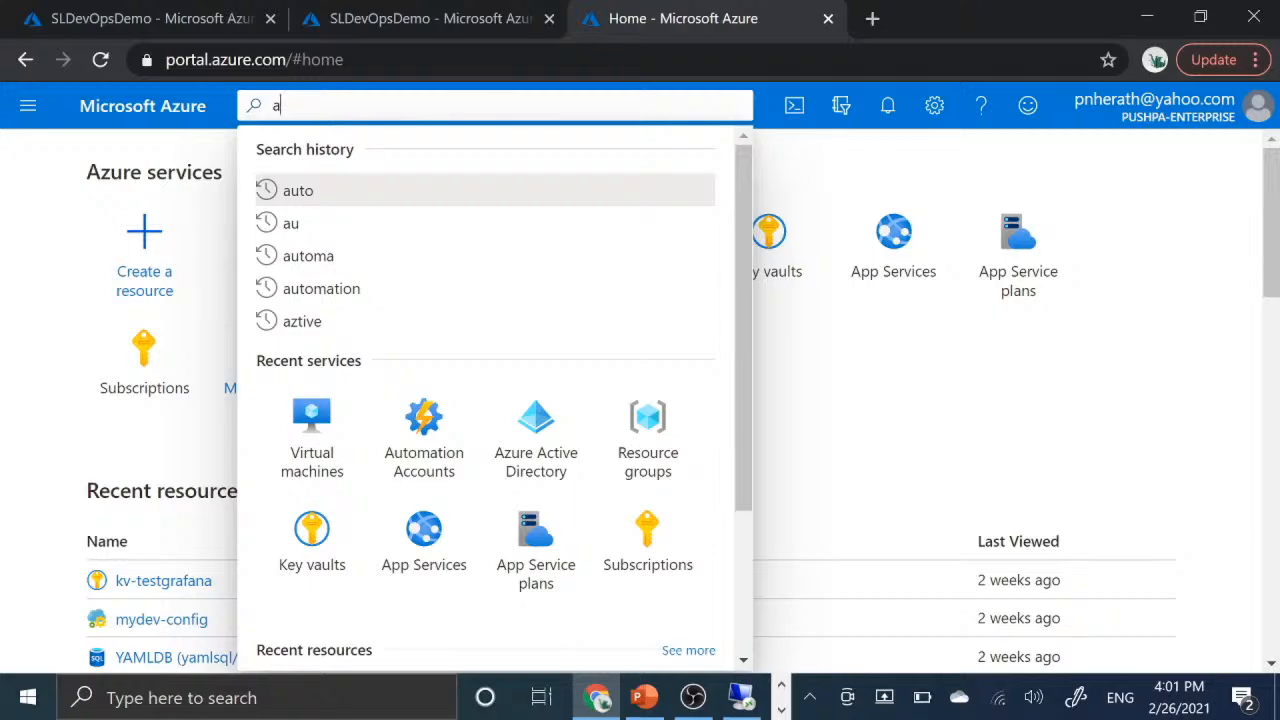
{"action": "type", "text": "utomation"}
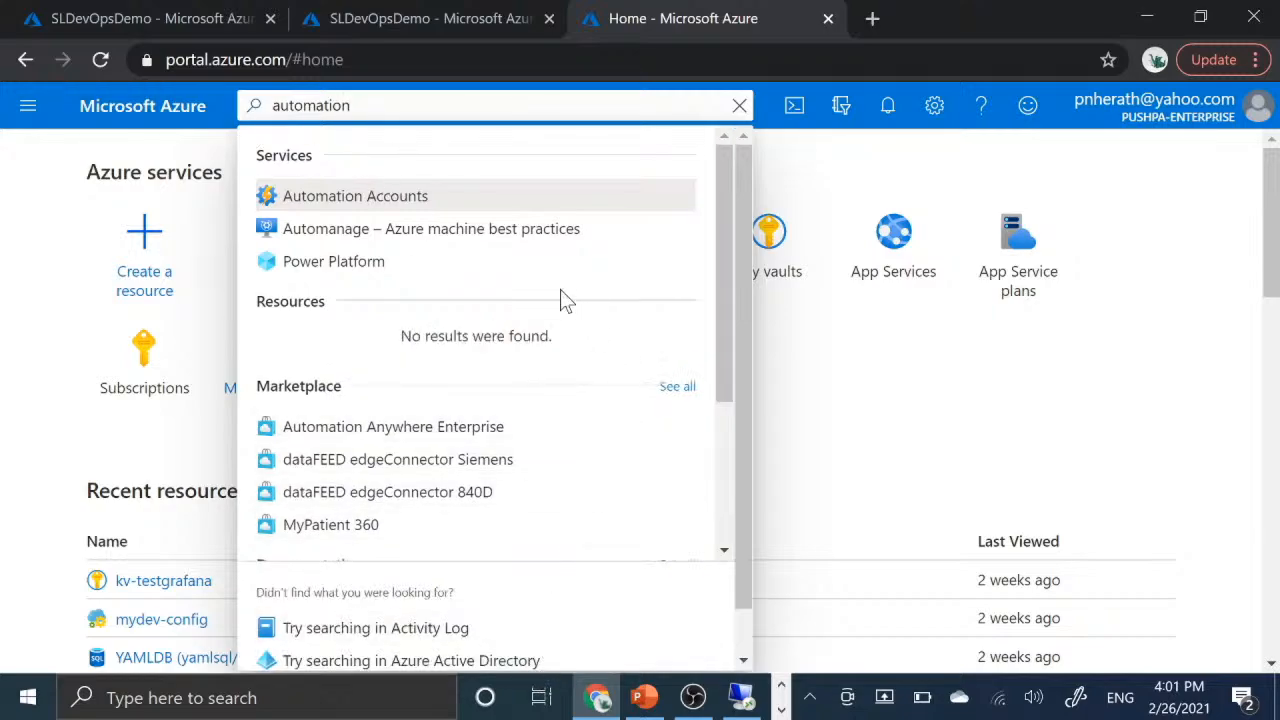
{"action": "left_click", "coordinate": [344, 196]}
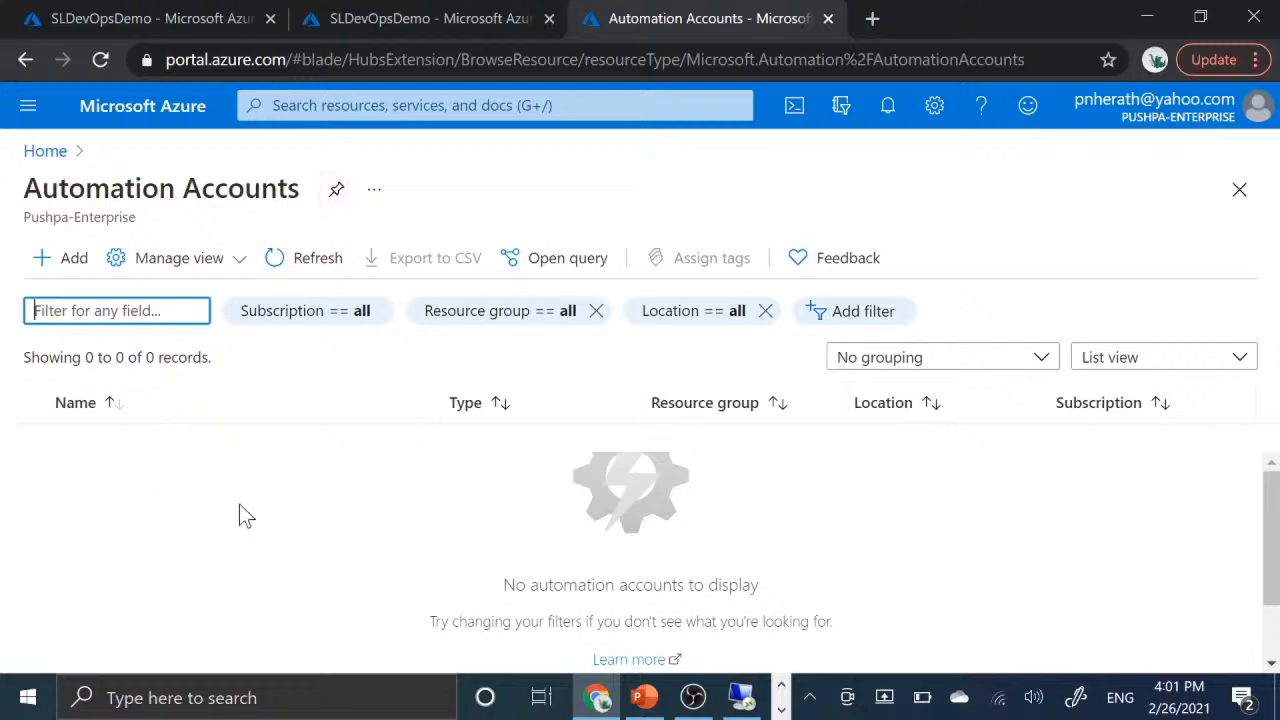
{"action": "scroll", "coordinate": [363, 500], "scroll_direction": "down", "scroll_amount": 1}
{"action": "scroll", "coordinate": [363, 500], "scroll_direction": "up", "scroll_amount": 1}
{"action": "scroll", "coordinate": [363, 500], "scroll_direction": "down", "scroll_amount": 1}
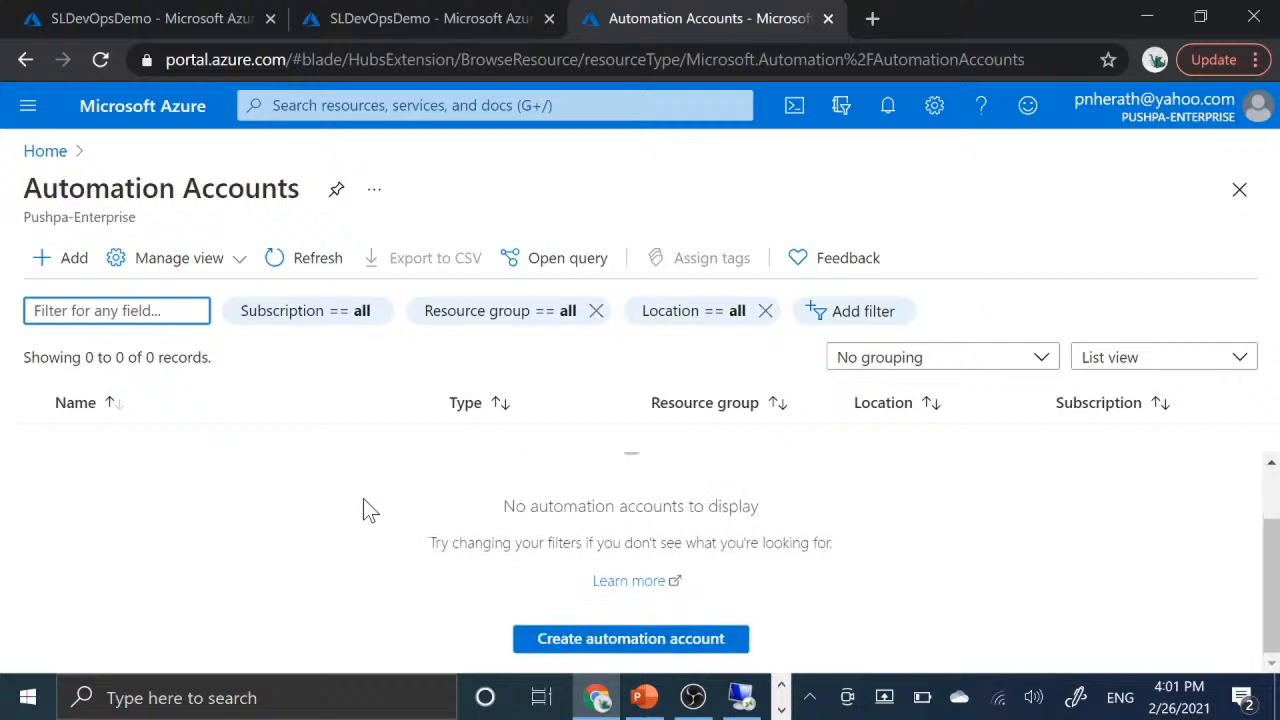
{"action": "scroll", "coordinate": [363, 500], "scroll_direction": "up", "scroll_amount": 1}
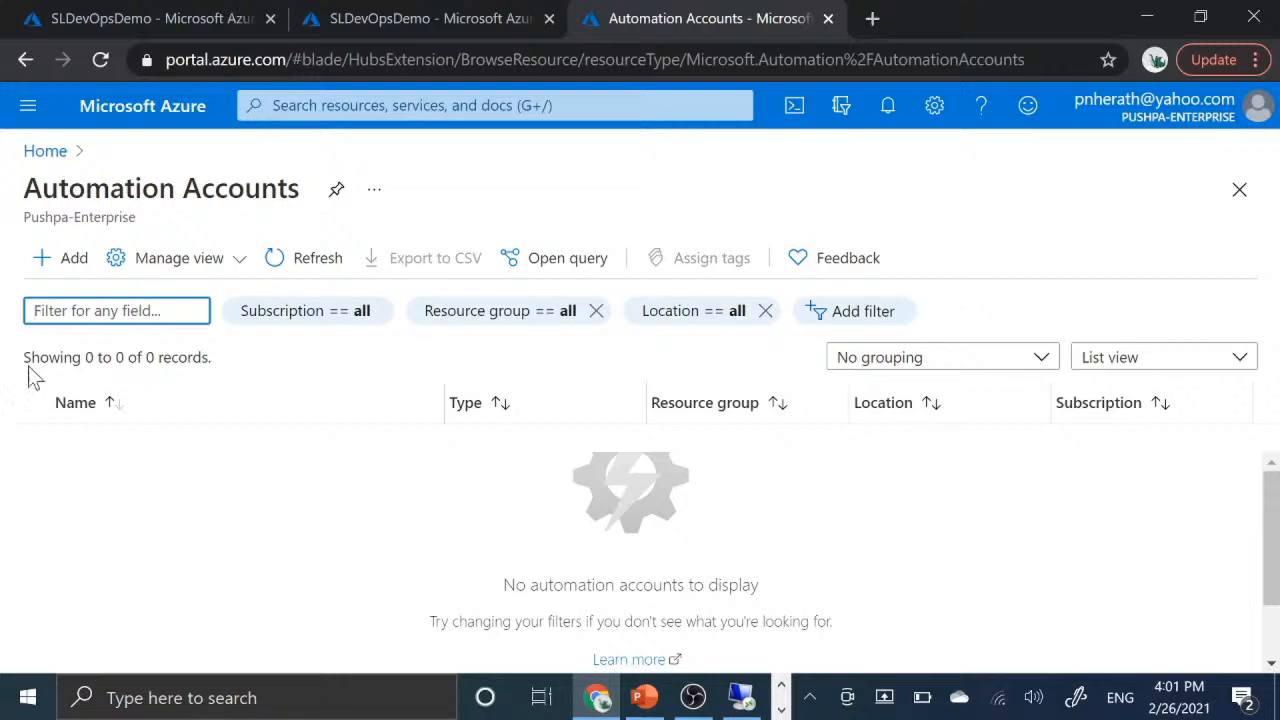
- Open the form for adding an Automation account and examine its name, subscription and existing resource group options
{"action": "left_click", "coordinate": [56, 264]}
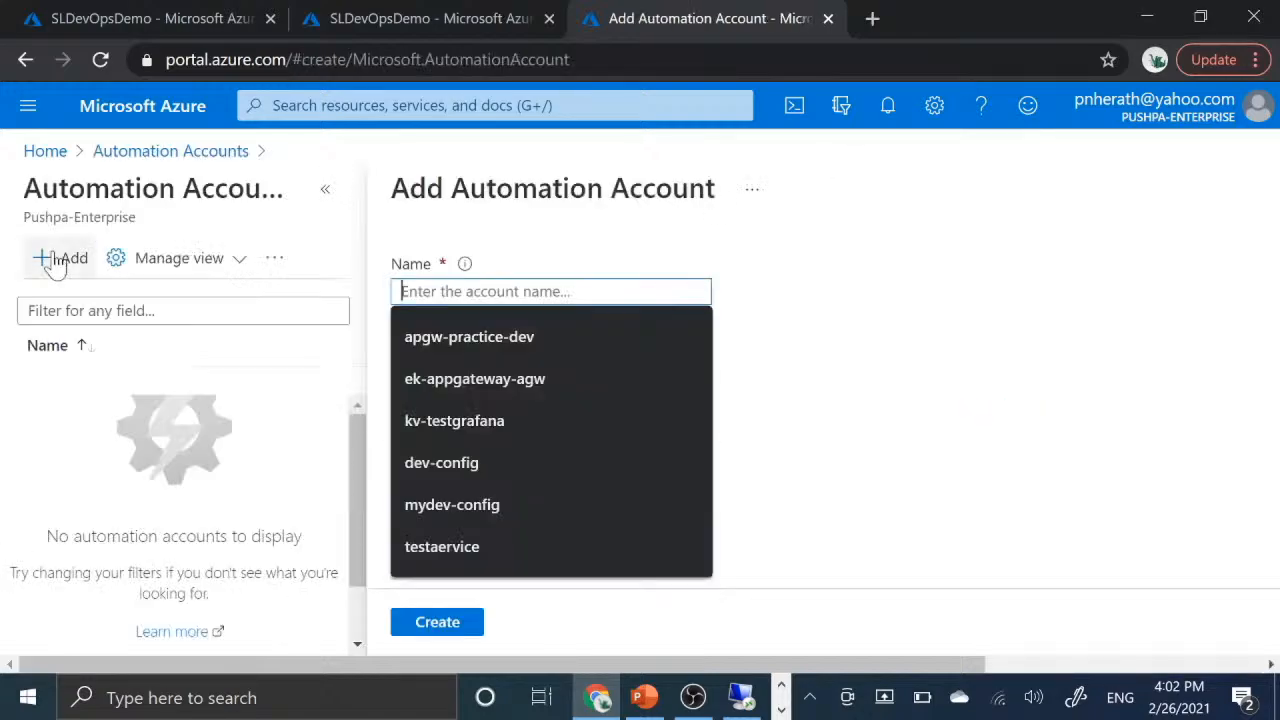
{"action": "left_click", "coordinate": [1098, 463]}
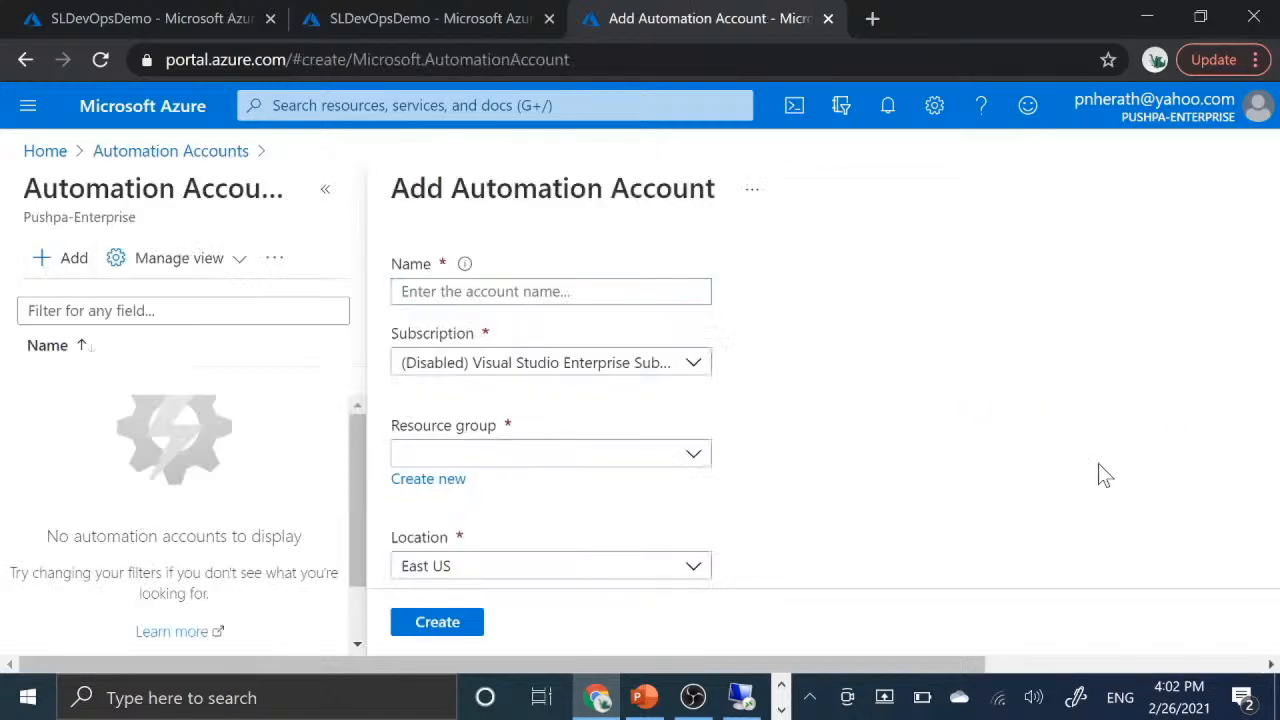
{"action": "left_click", "coordinate": [551, 291]}
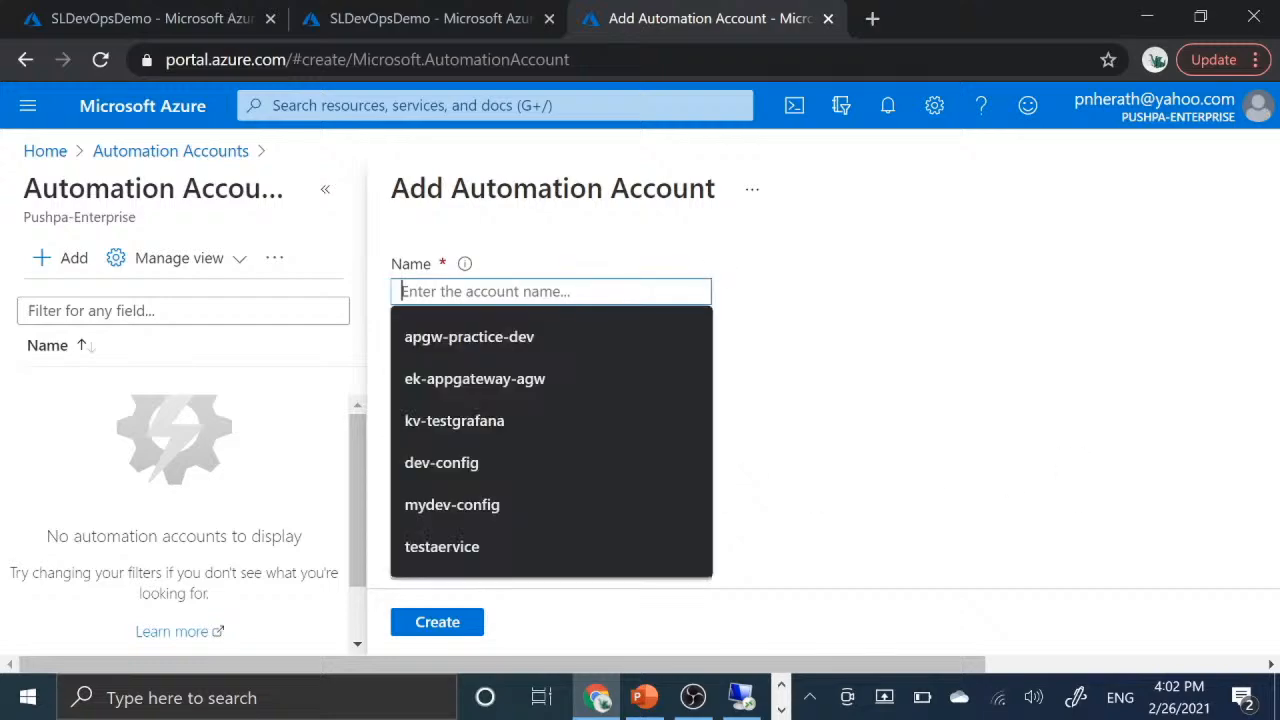
{"action": "left_click", "coordinate": [858, 300]}
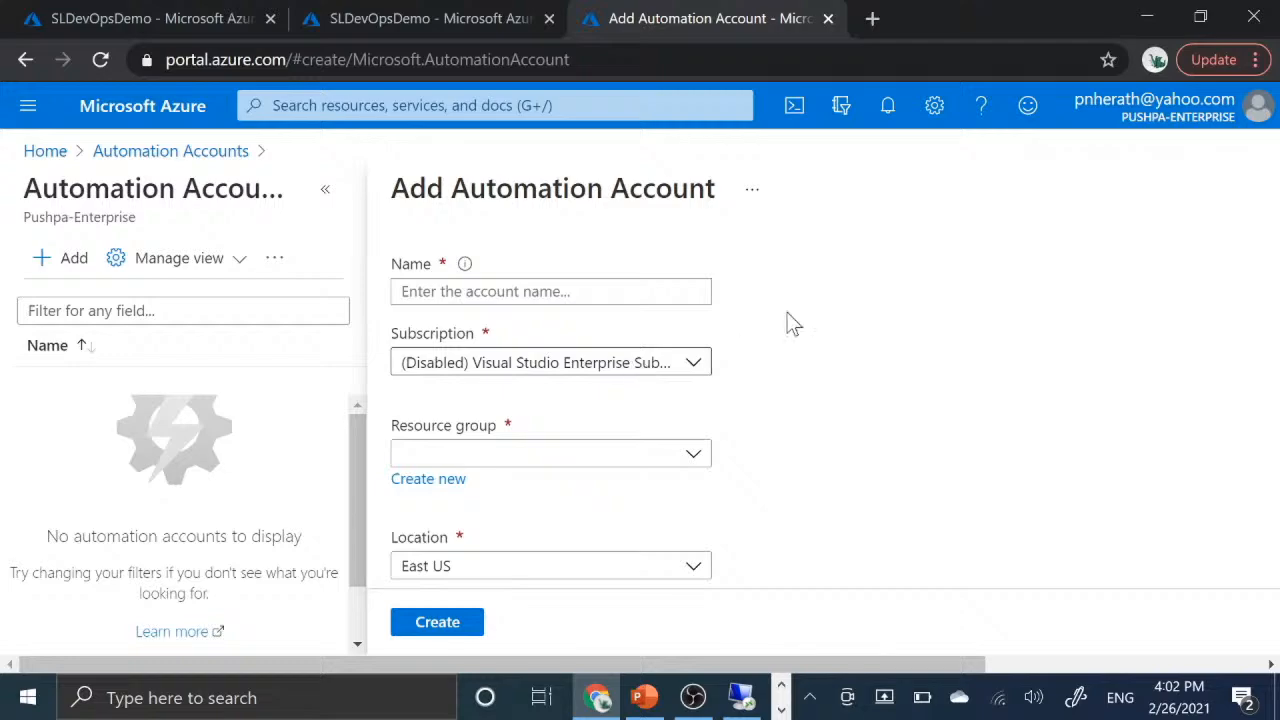
{"action": "scroll", "coordinate": [810, 398], "scroll_direction": "down", "scroll_amount": 1}
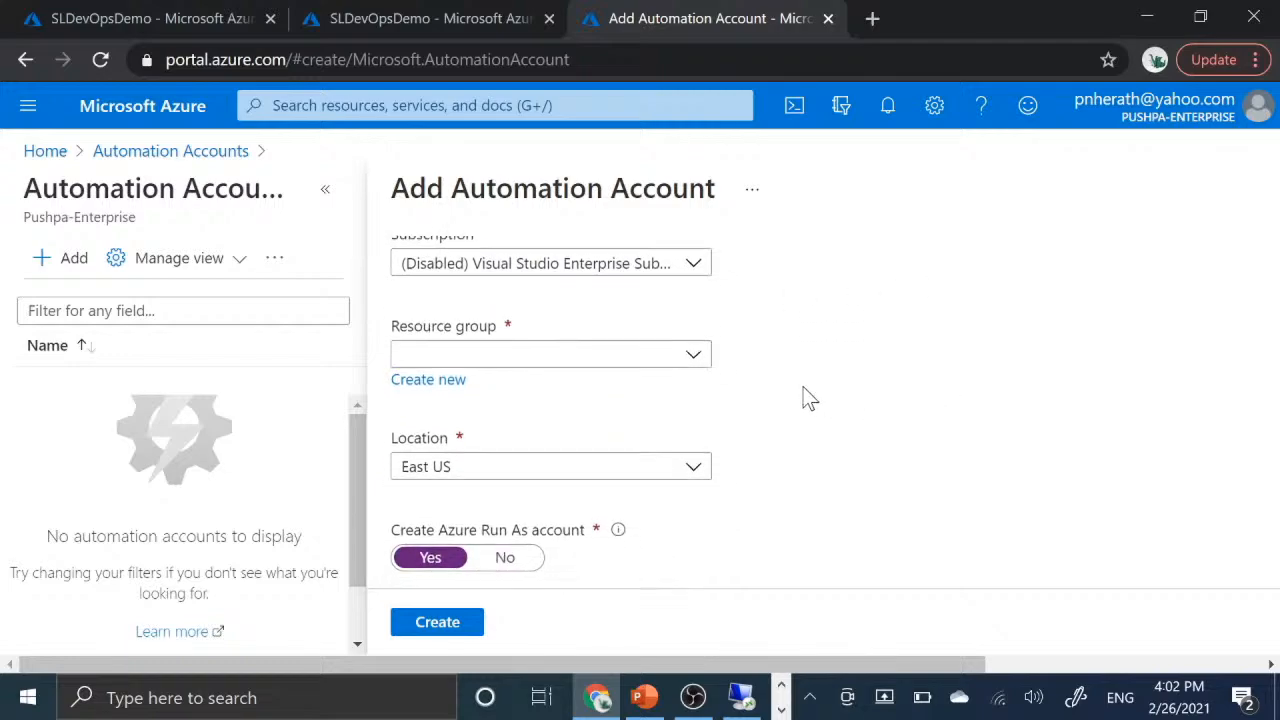
{"action": "left_click", "coordinate": [540, 358]}
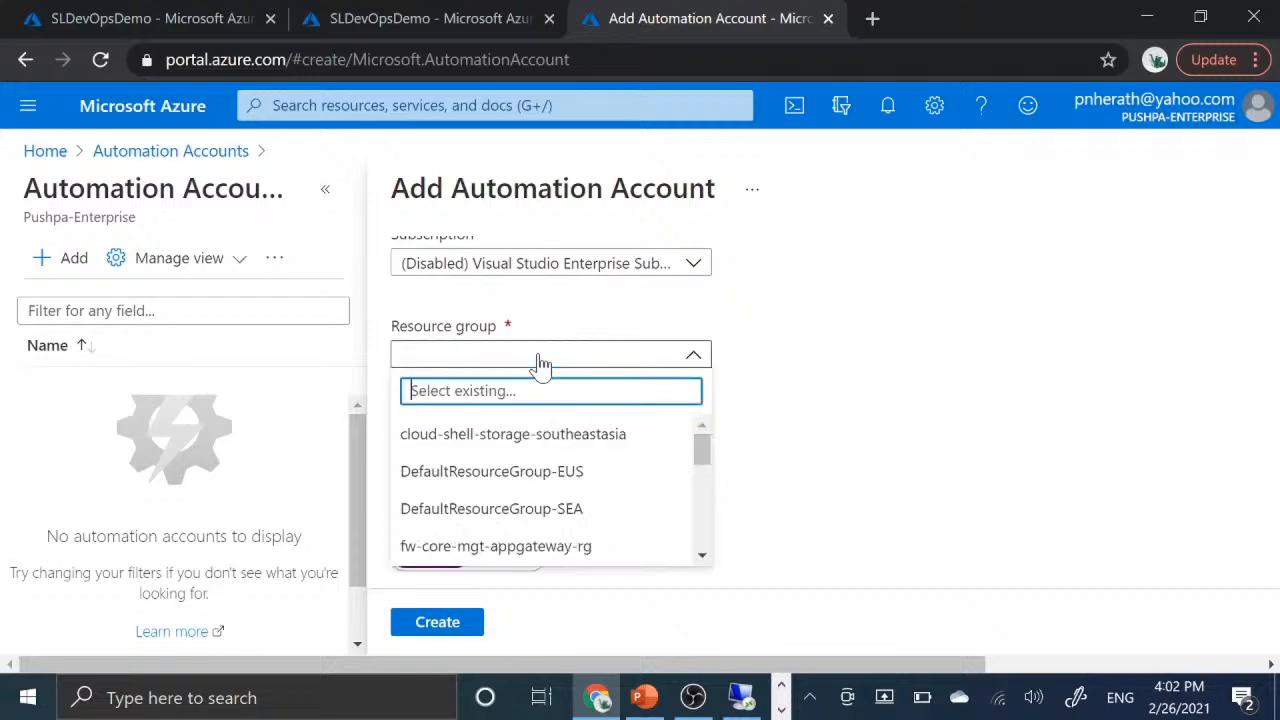
{"action": "left_click", "coordinate": [836, 368]}
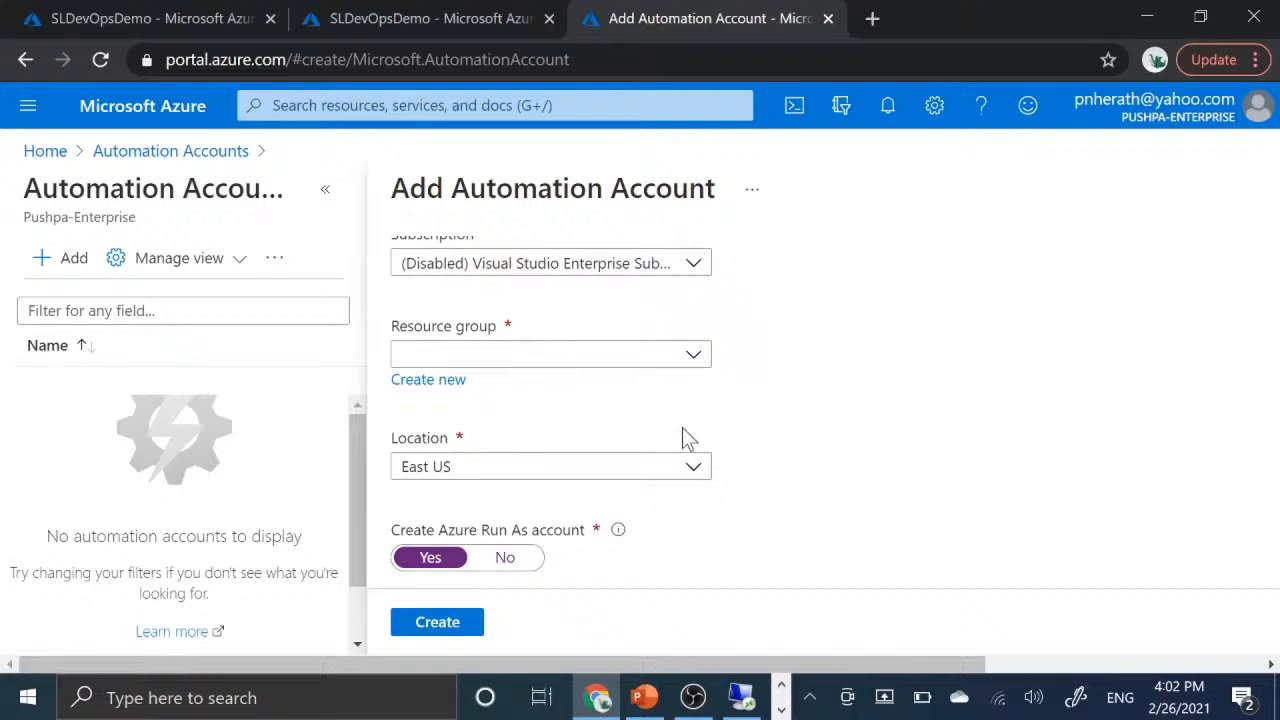
- Review the location and Azure Run As account settings of the new Automation account form, including the Run As explanation and pricing note
{"action": "scroll", "coordinate": [683, 430], "scroll_direction": "down", "scroll_amount": 2}
{"action": "scroll", "coordinate": [682, 437], "scroll_direction": "up", "scroll_amount": 1}
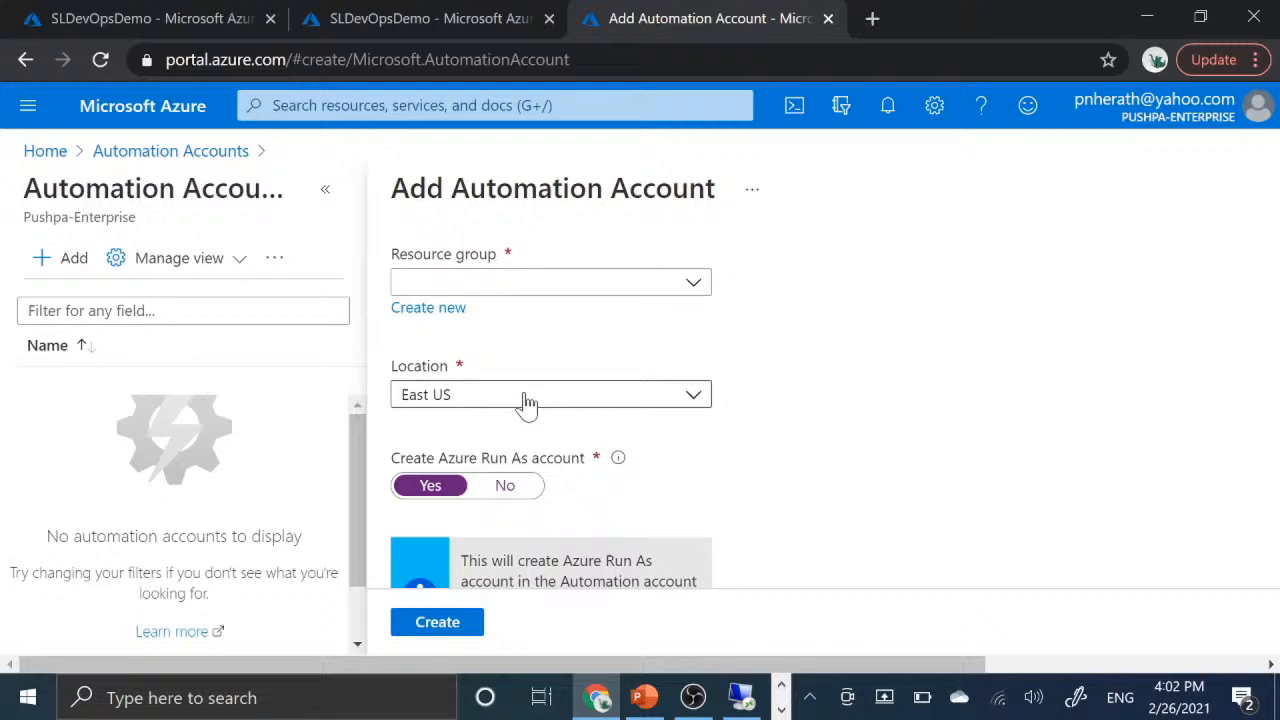
{"action": "scroll", "coordinate": [892, 497], "scroll_direction": "down", "scroll_amount": 2}
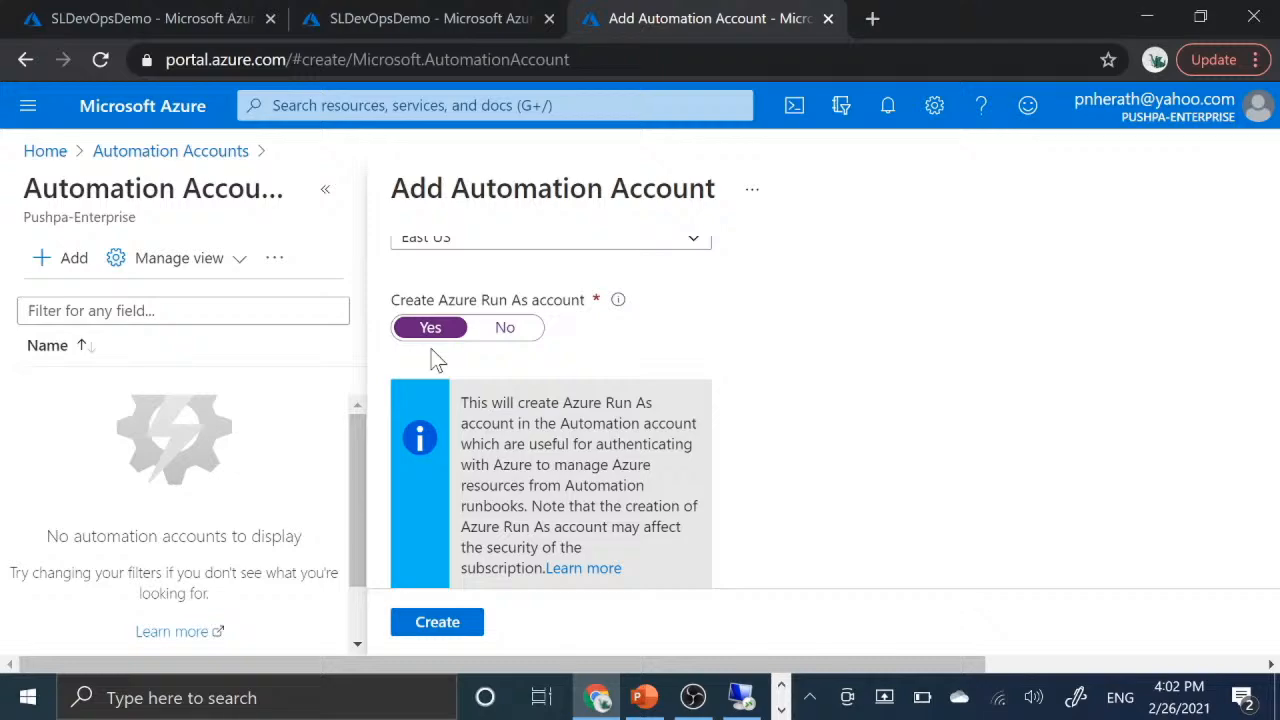
{"action": "scroll", "coordinate": [865, 490], "scroll_direction": "down", "scroll_amount": 2}
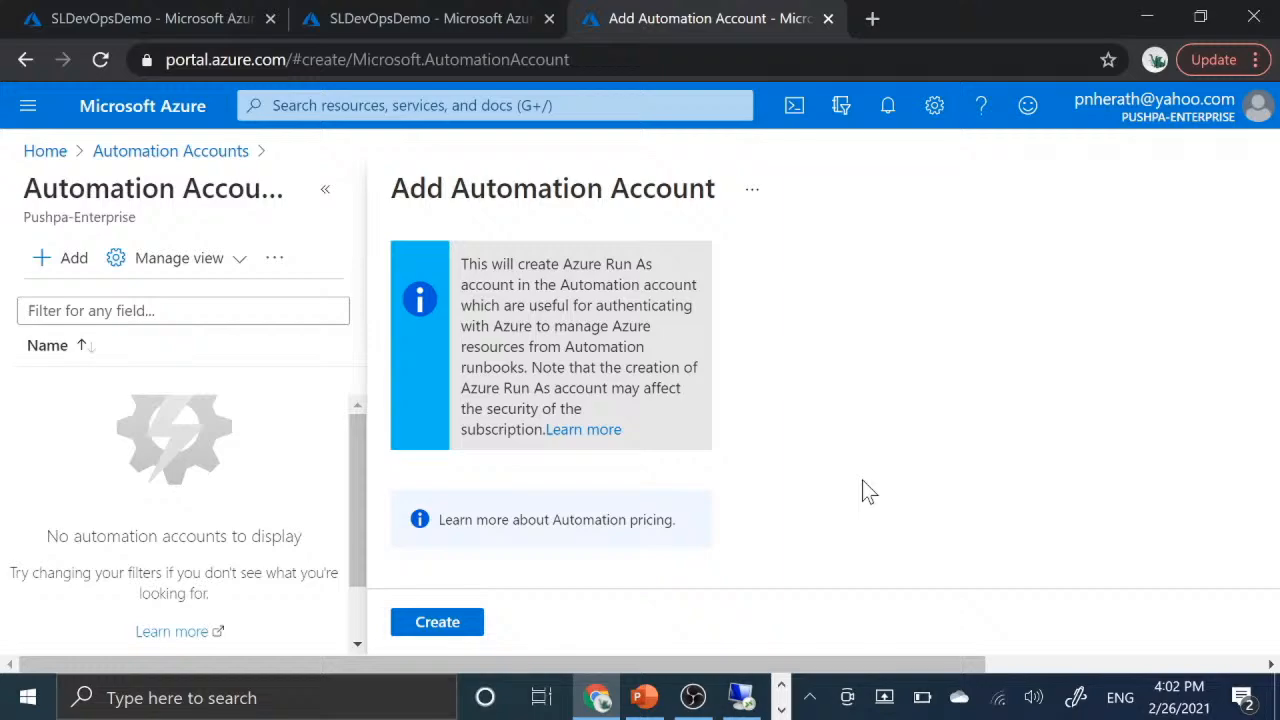
{"action": "scroll", "coordinate": [862, 480], "scroll_direction": "up", "scroll_amount": 1}
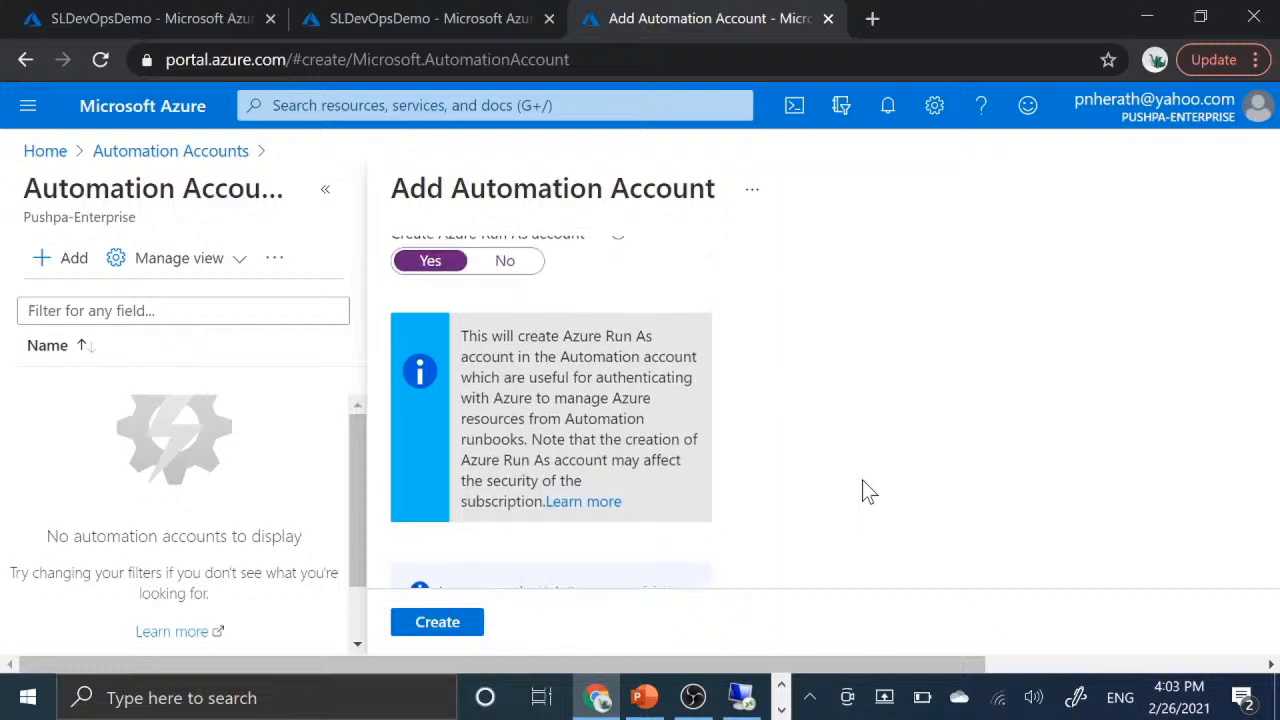
{"action": "scroll", "coordinate": [862, 482], "scroll_direction": "up", "scroll_amount": 1}
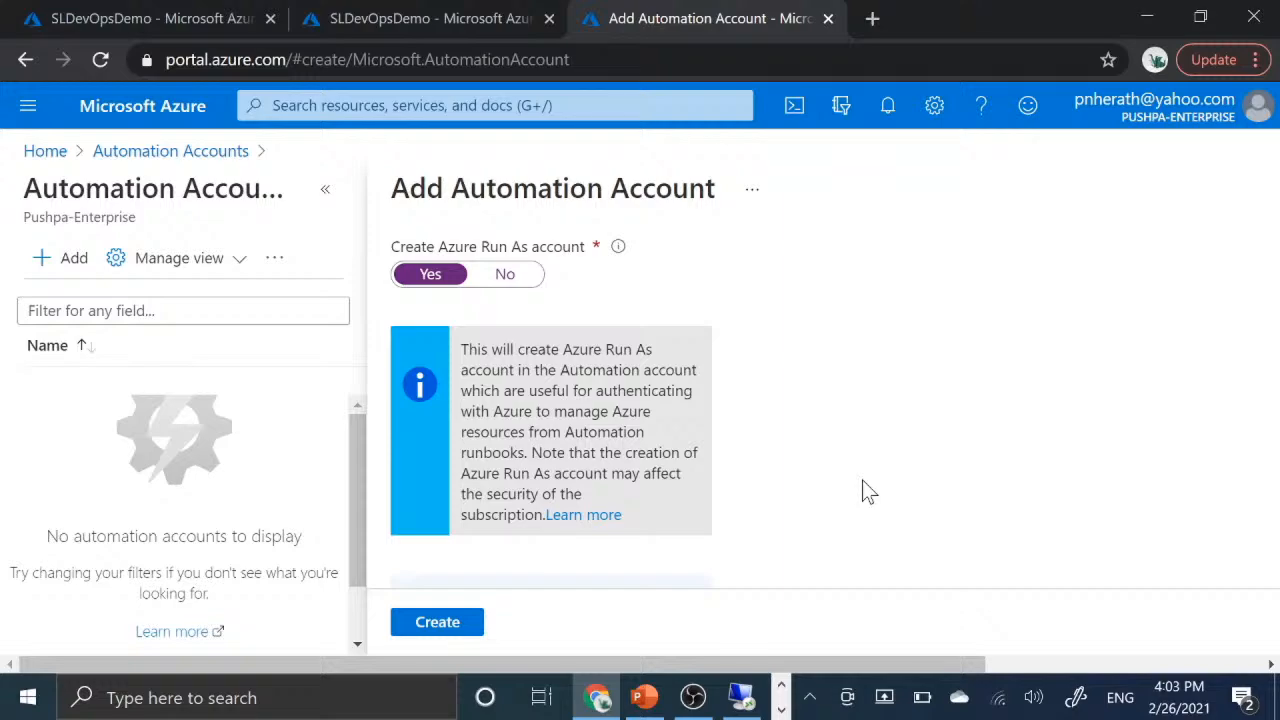
{"action": "scroll", "coordinate": [862, 480], "scroll_direction": "up", "scroll_amount": 4}
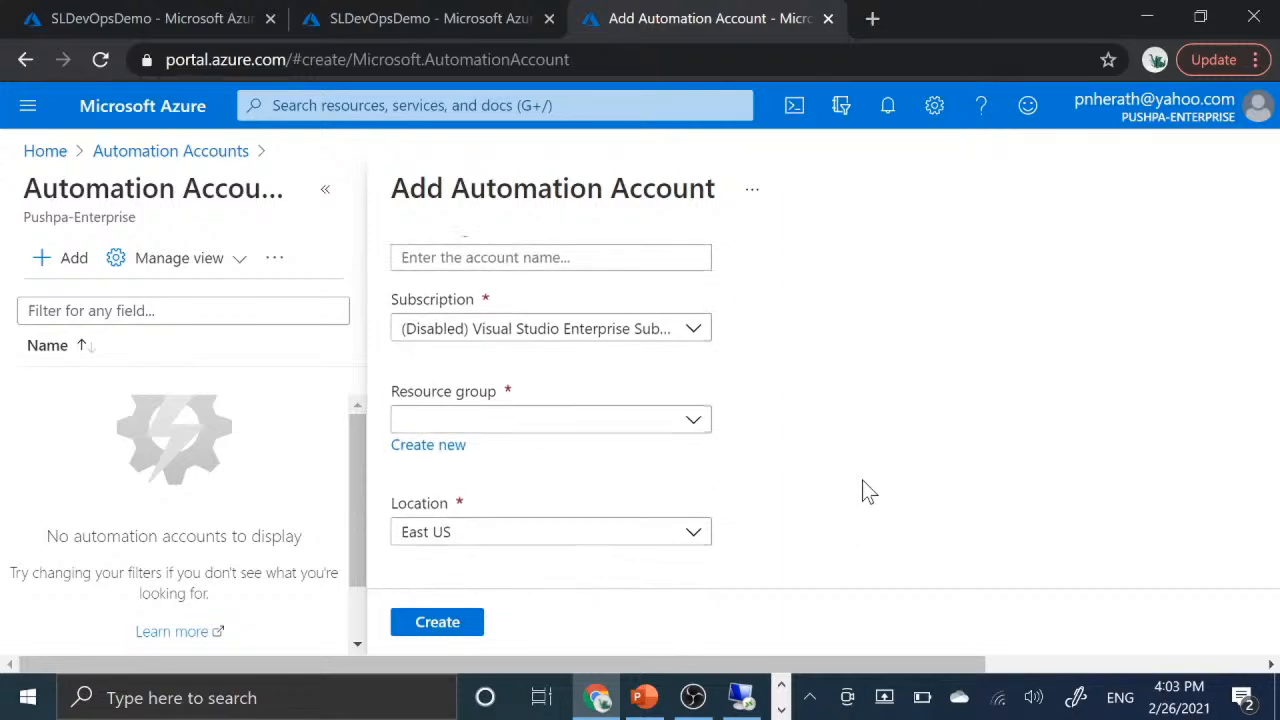
{"action": "scroll", "coordinate": [848, 440], "scroll_direction": "down", "scroll_amount": 3}
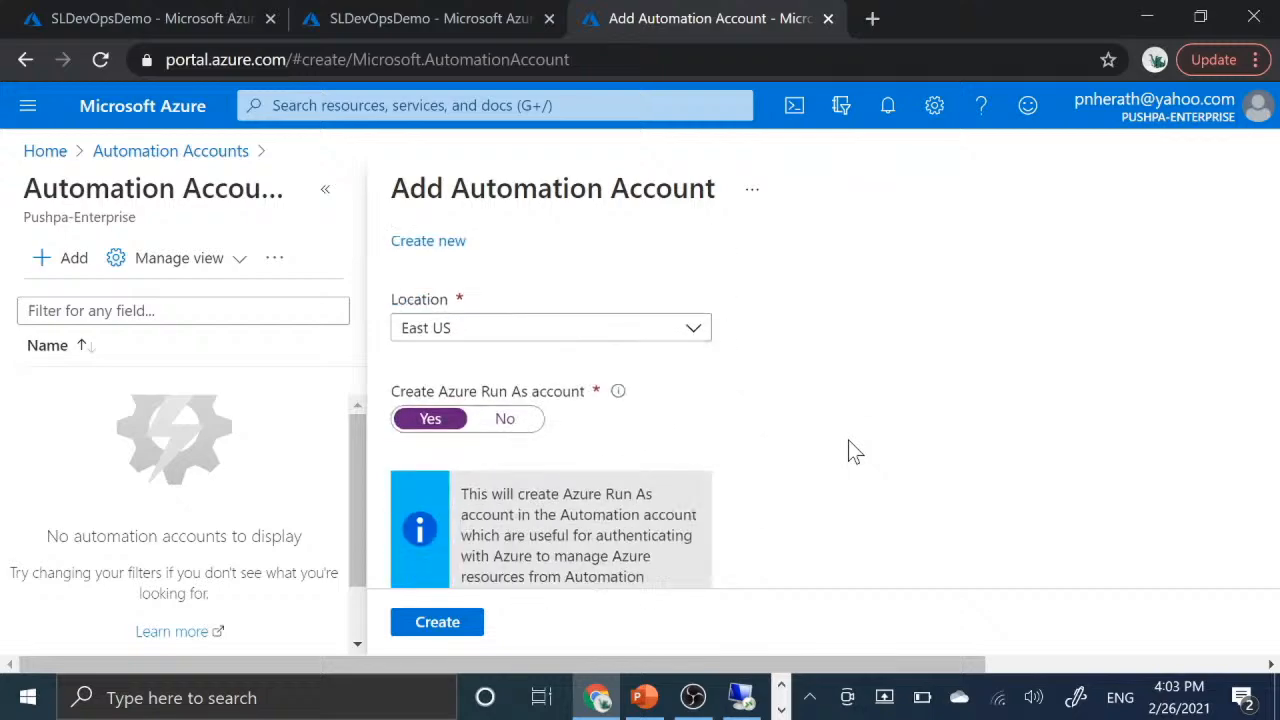
{"action": "scroll", "coordinate": [848, 452], "scroll_direction": "up", "scroll_amount": 4}
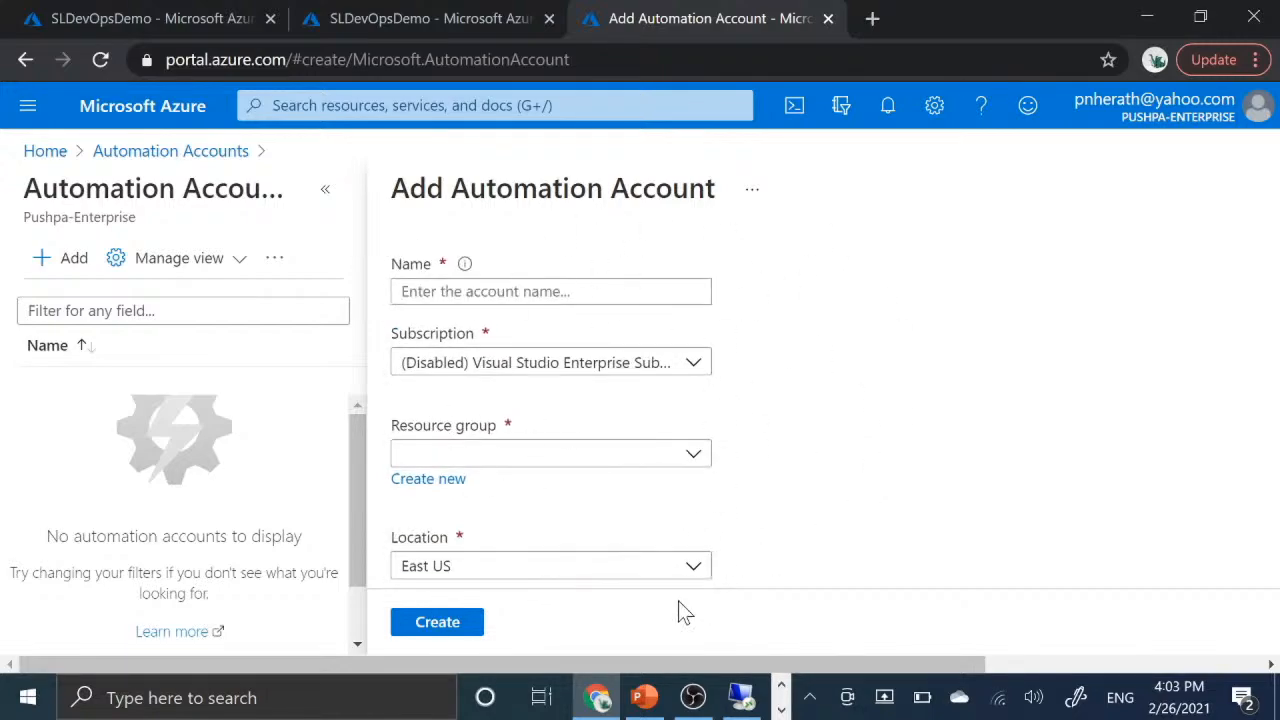
- Finish reviewing the new Automation account form and return to the State configuration (DSC) page of SLDevOpsDemo
{"action": "scroll", "coordinate": [891, 500], "scroll_direction": "down", "scroll_amount": 3}
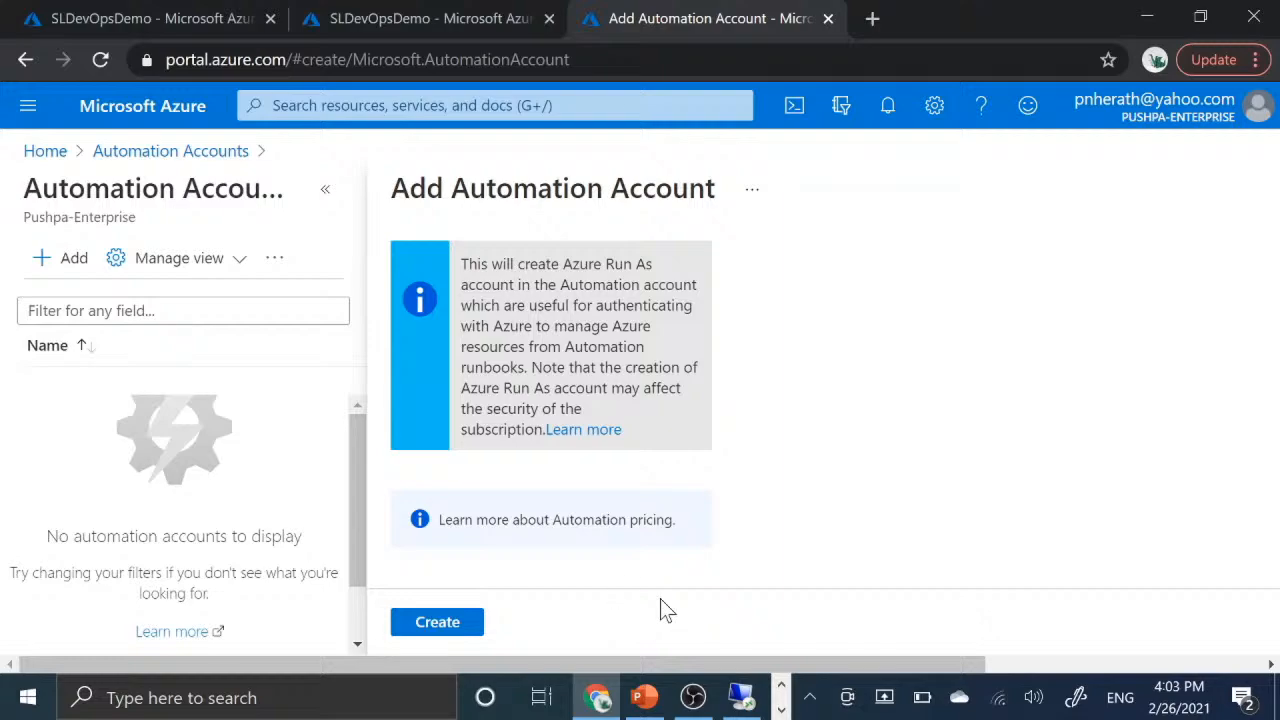
{"action": "scroll", "coordinate": [1003, 414], "scroll_direction": "up", "scroll_amount": 3}
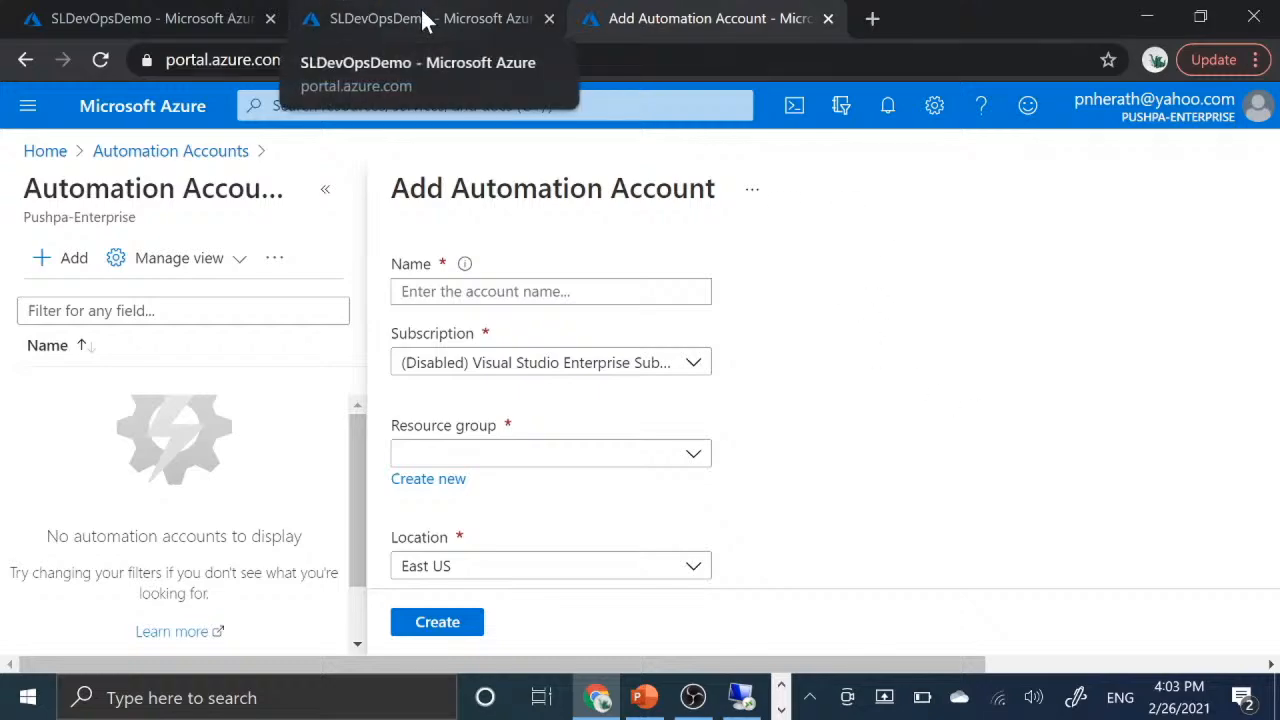
{"action": "left_click", "coordinate": [450, 12]}
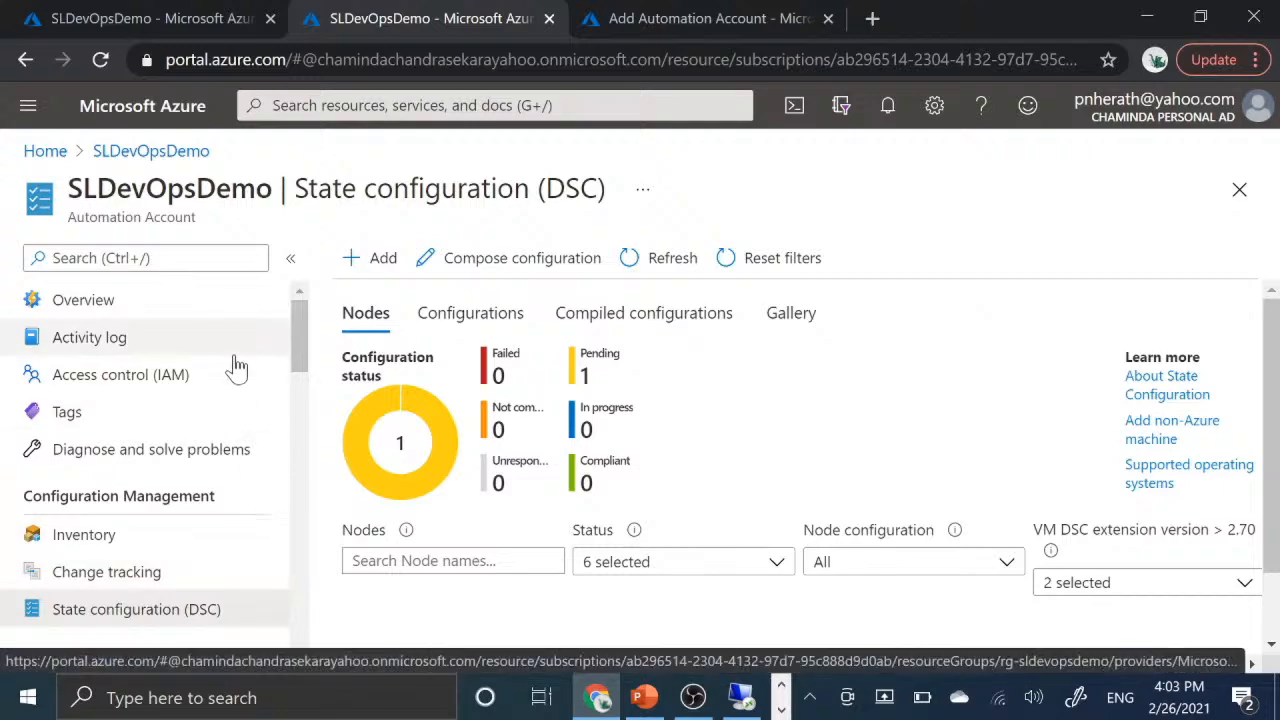
{"action": "scroll", "coordinate": [222, 505], "scroll_direction": "down", "scroll_amount": 3}
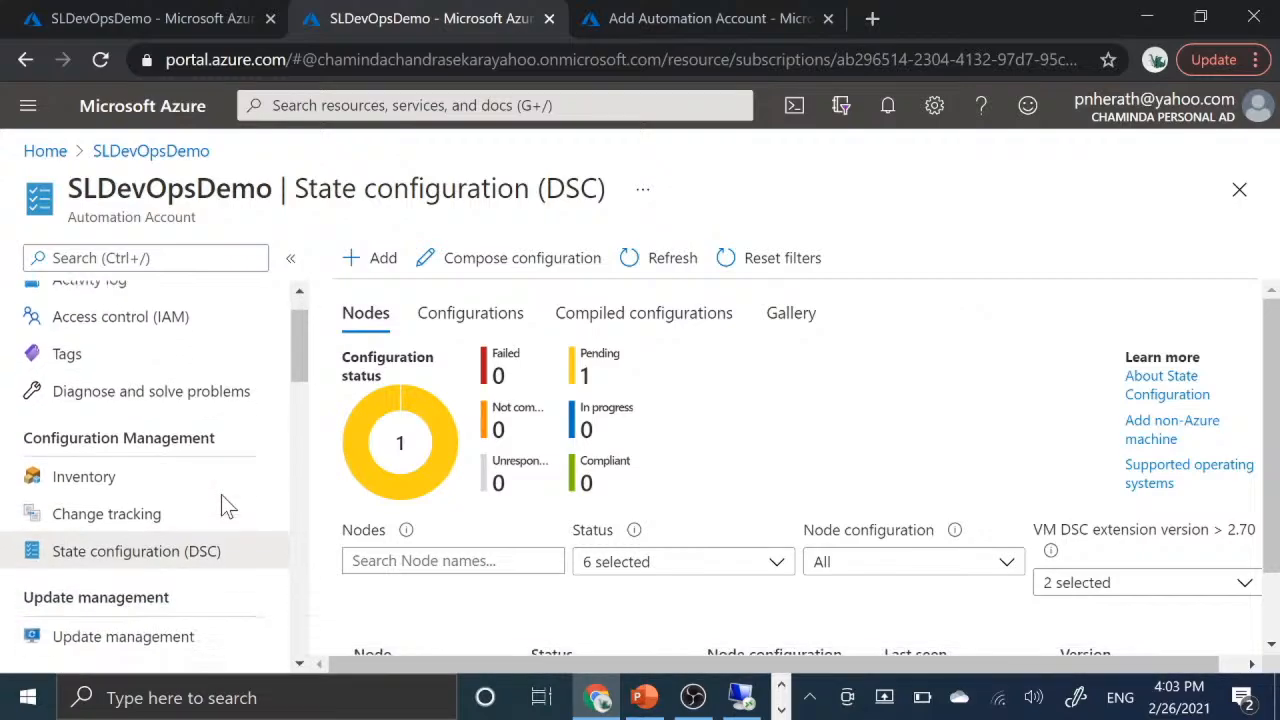
{"action": "scroll", "coordinate": [223, 497], "scroll_direction": "up", "scroll_amount": 3}
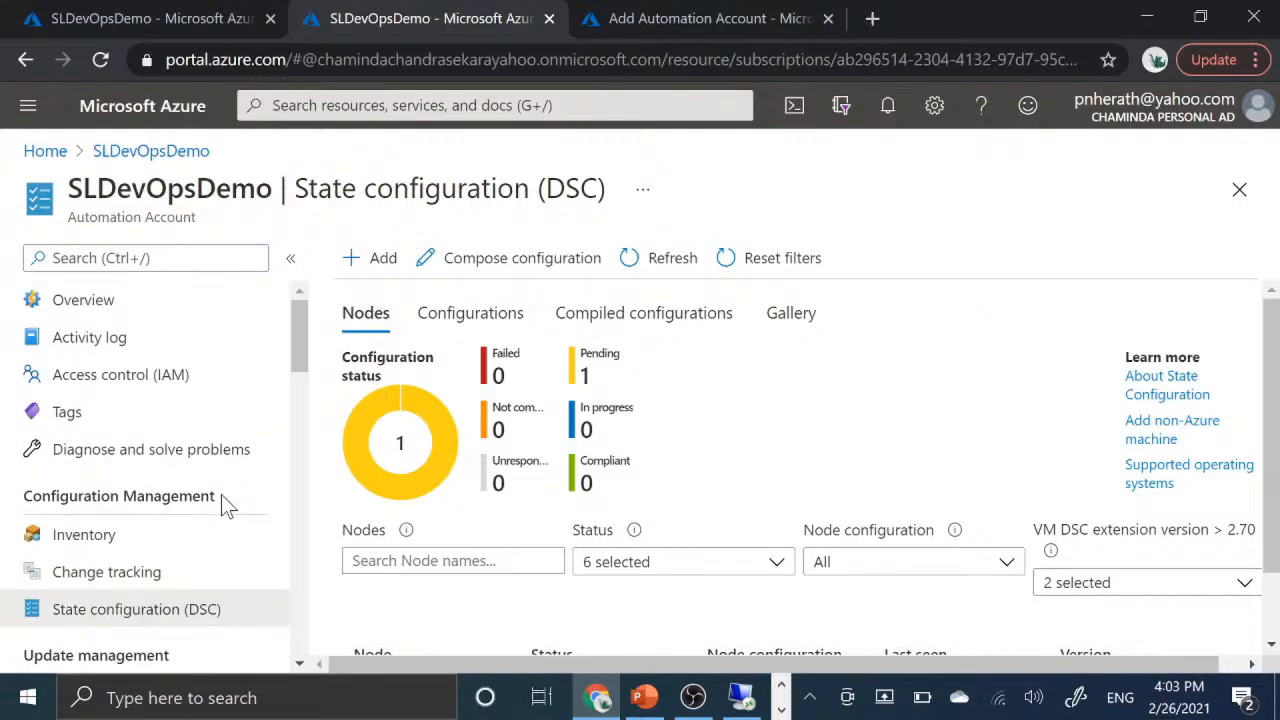
- Open the SLDevOpsDemo overview and examine its essentials and job statistics
{"action": "left_click", "coordinate": [128, 312]}
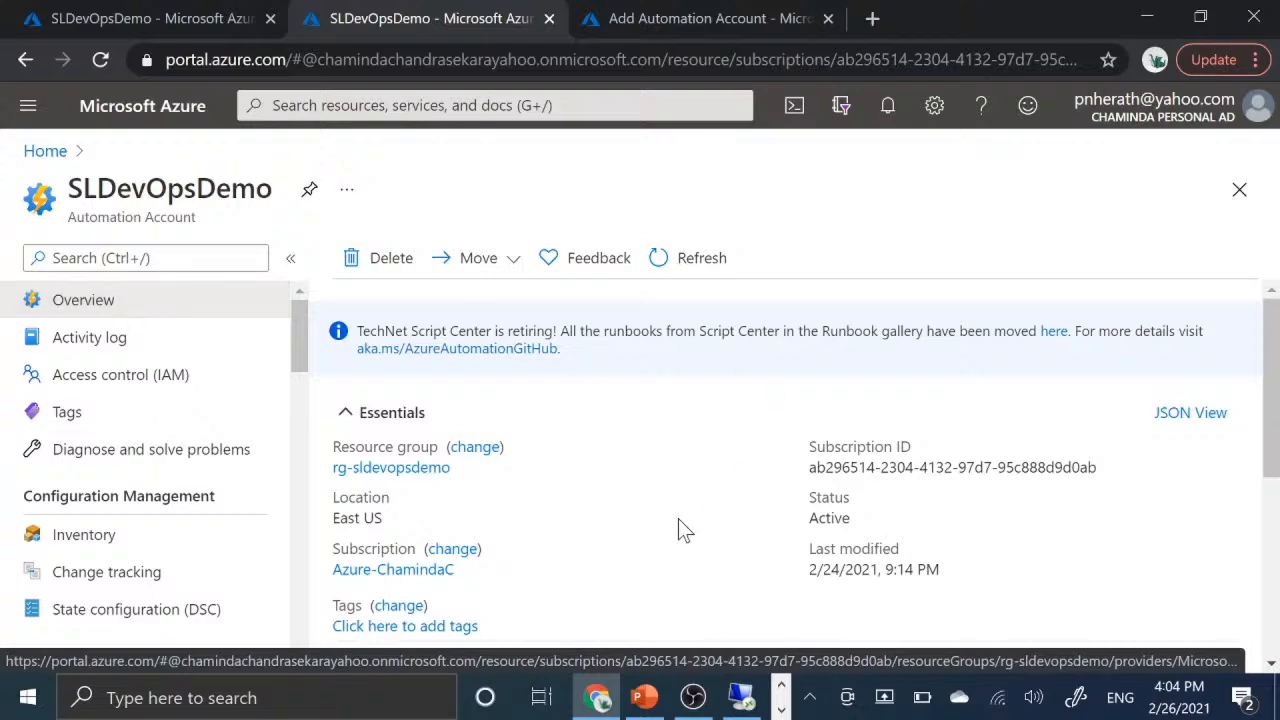
{"action": "scroll", "coordinate": [675, 525], "scroll_direction": "down", "scroll_amount": 2}
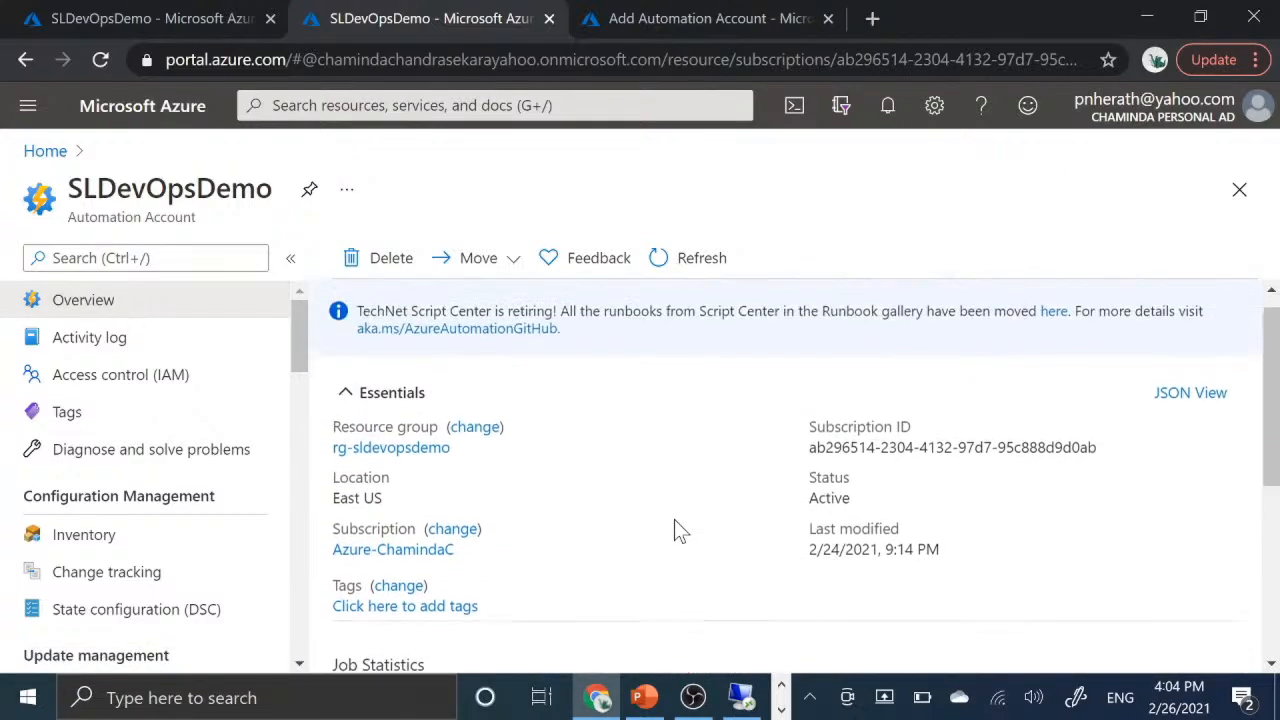
{"action": "scroll", "coordinate": [674, 530], "scroll_direction": "down", "scroll_amount": 3}
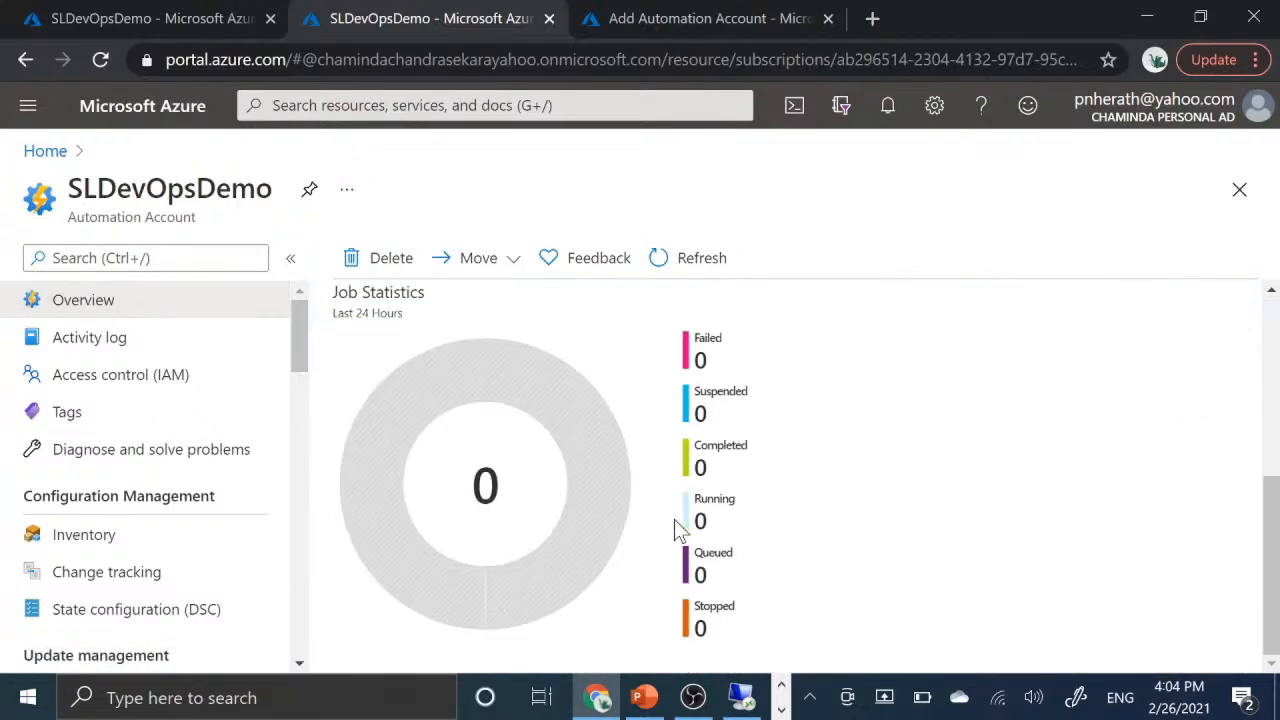
{"action": "scroll", "coordinate": [677, 530], "scroll_direction": "up", "scroll_amount": 3}
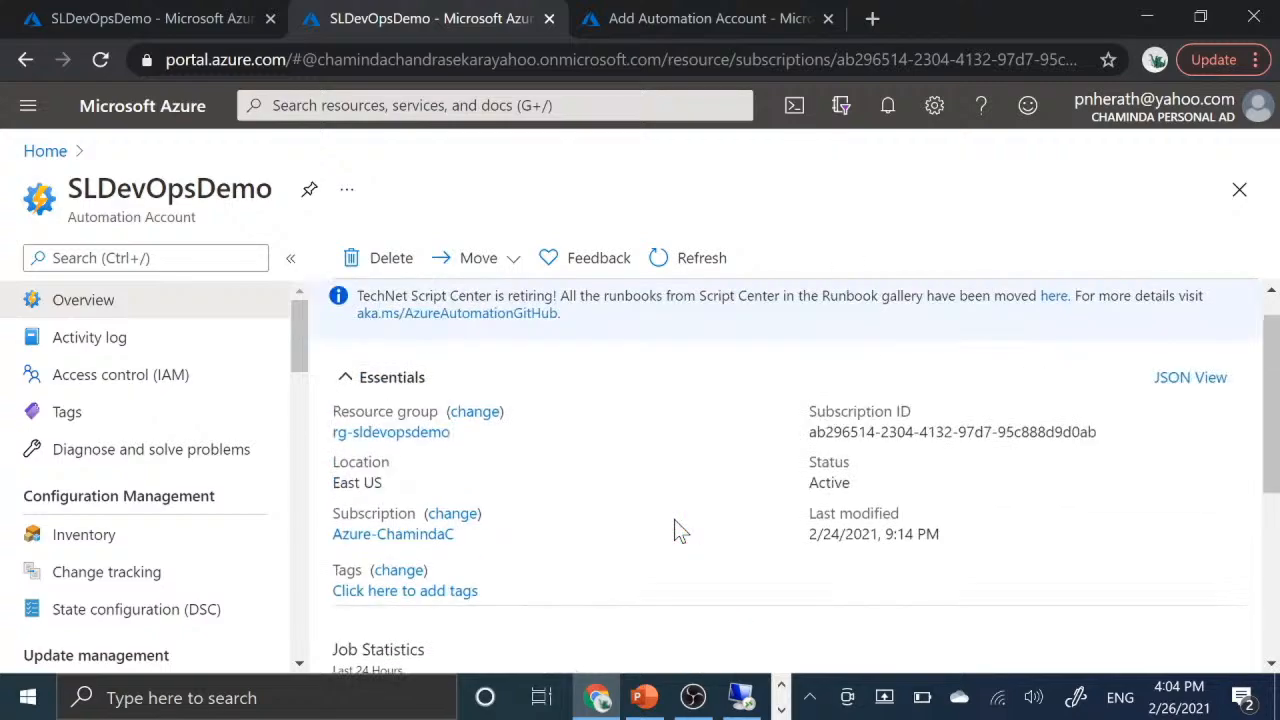
{"action": "scroll", "coordinate": [675, 520], "scroll_direction": "down", "scroll_amount": 1}
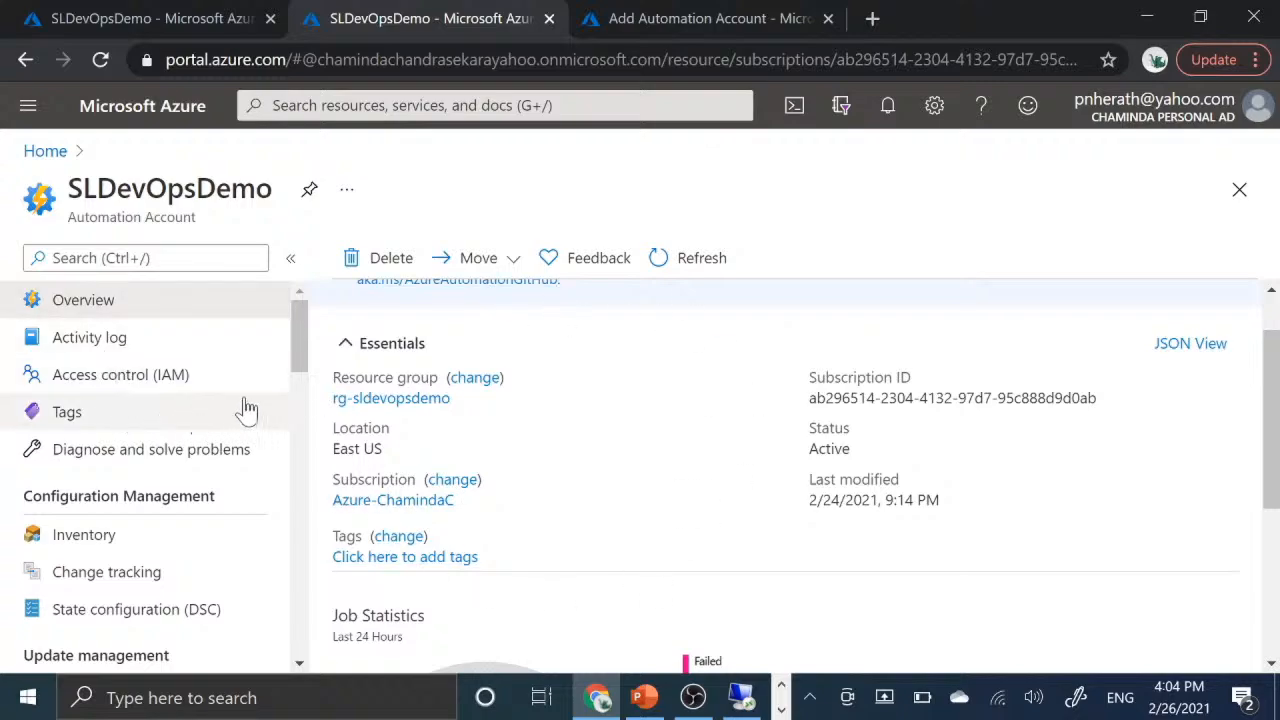
- Open the SLDevOpsDemo activity log and look through its operations, statuses, times and initiators
{"action": "left_click", "coordinate": [150, 344]}
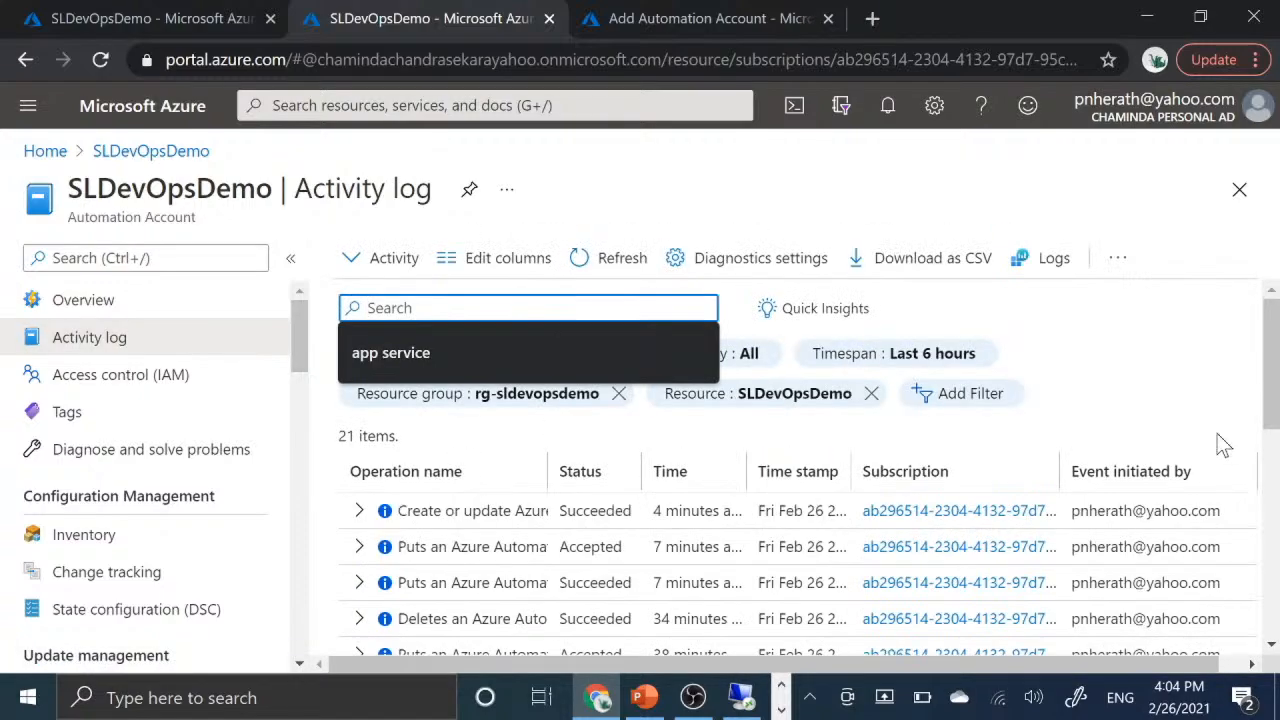
{"action": "scroll", "coordinate": [1222, 444], "scroll_direction": "down", "scroll_amount": 2}
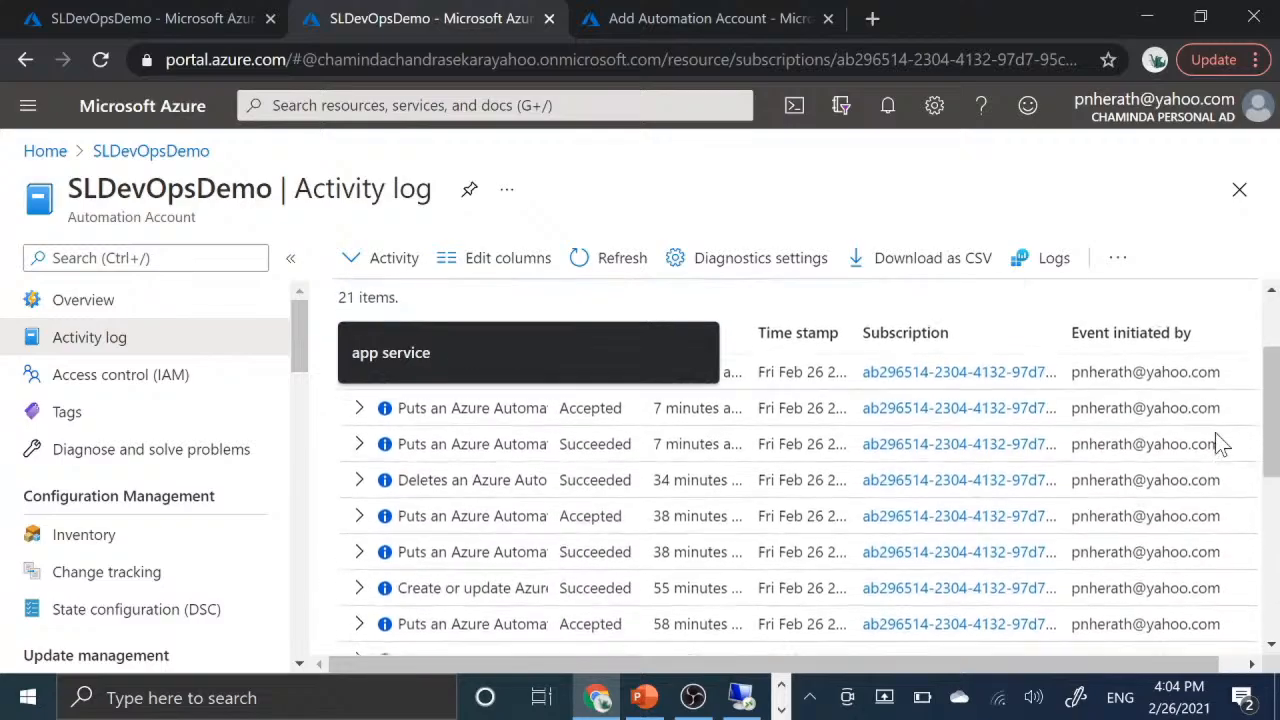
{"action": "scroll", "coordinate": [1222, 444], "scroll_direction": "up", "scroll_amount": 2}
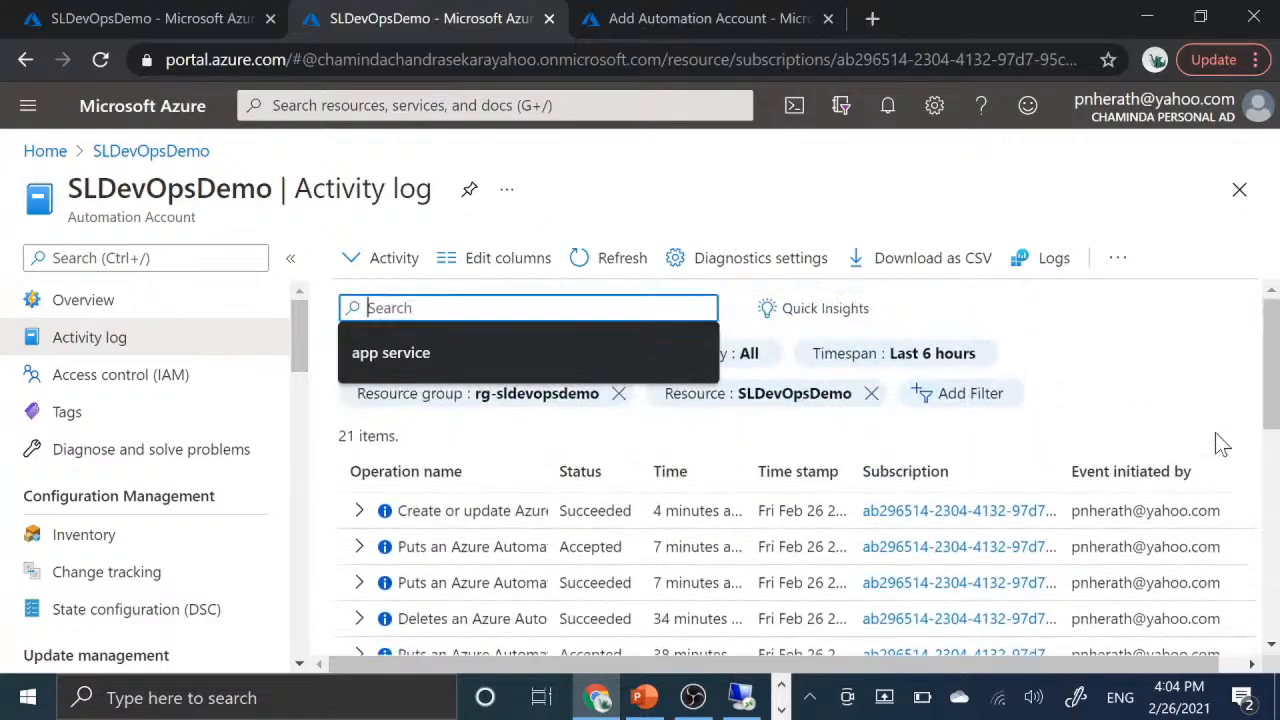
{"action": "scroll", "coordinate": [1215, 432], "scroll_direction": "down", "scroll_amount": 5}
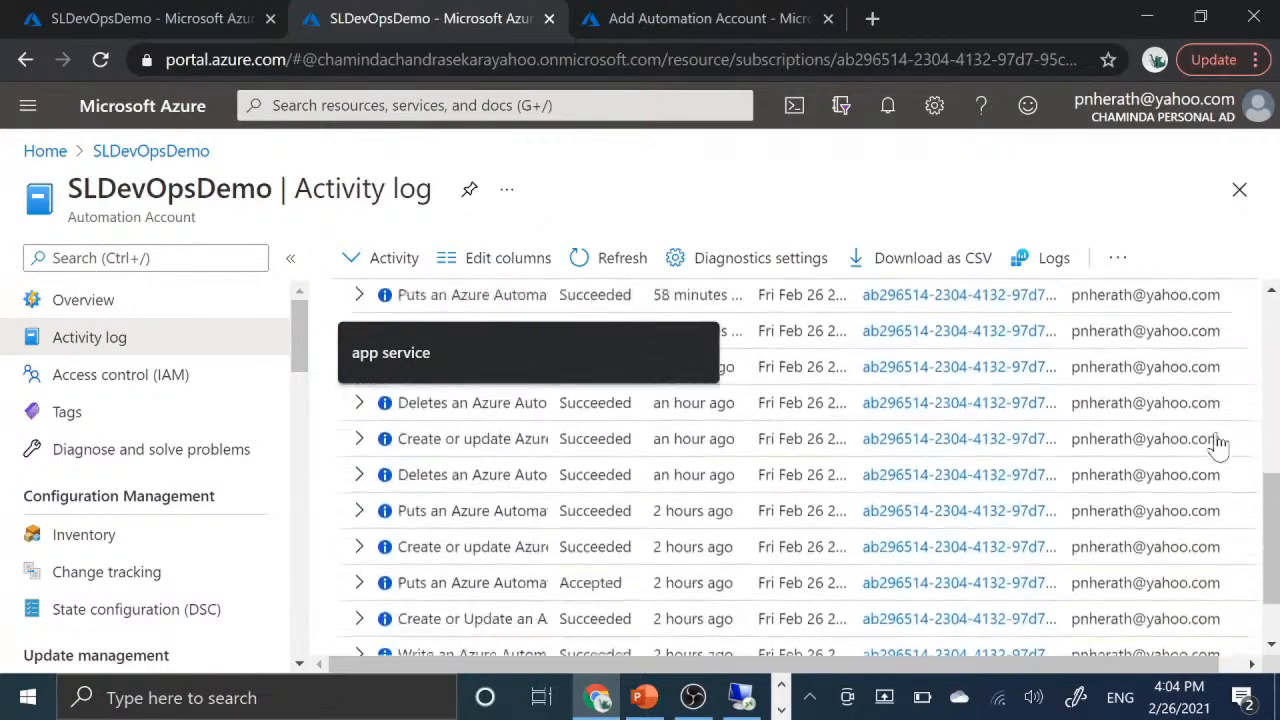
{"action": "scroll", "coordinate": [1218, 446], "scroll_direction": "down", "scroll_amount": 2}
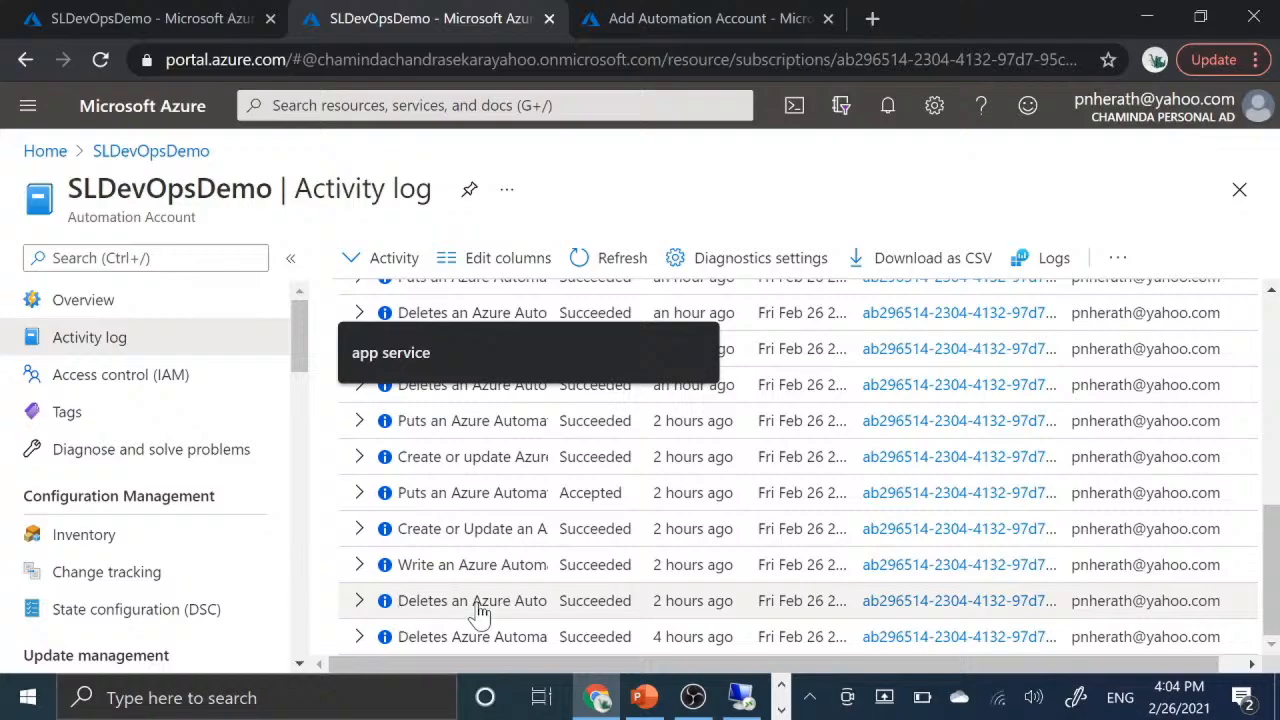
{"action": "scroll", "coordinate": [783, 505], "scroll_direction": "up", "scroll_amount": 5}
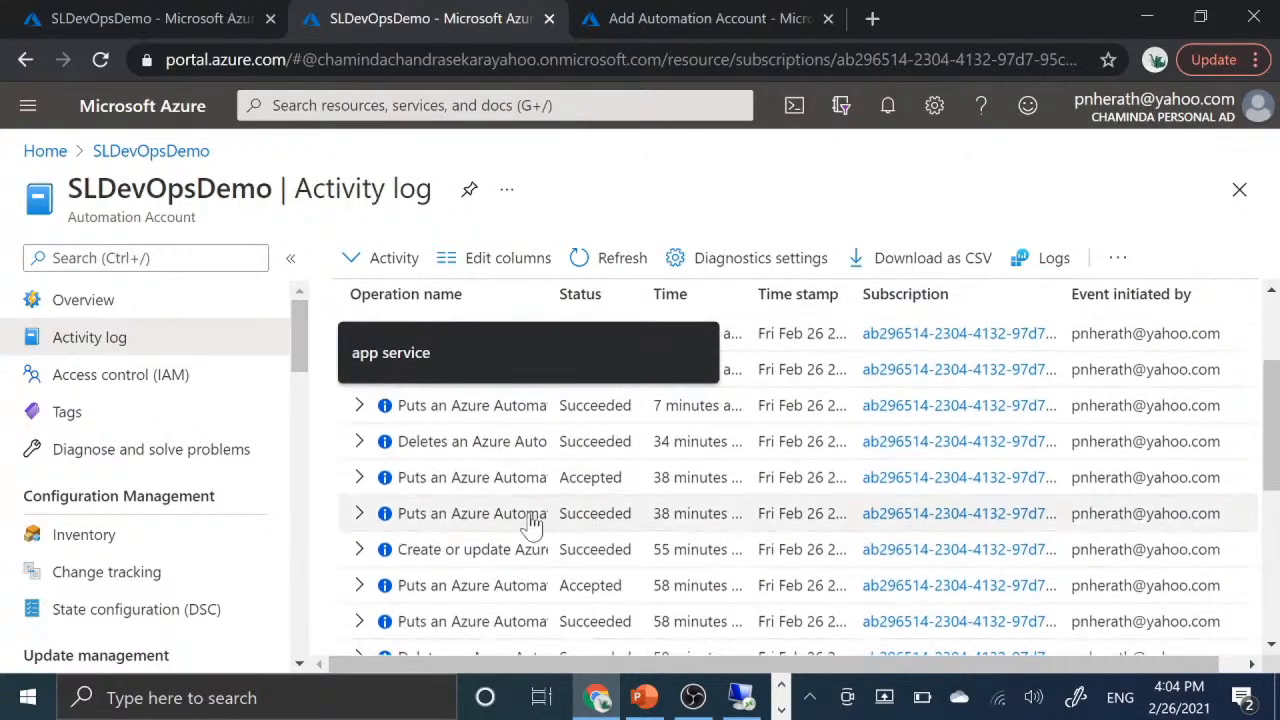
- Expand the latest "Deletes an Azure Automation DSC's content" operation, read its Started event as JSON and close the details
{"action": "left_click", "coordinate": [359, 443]}
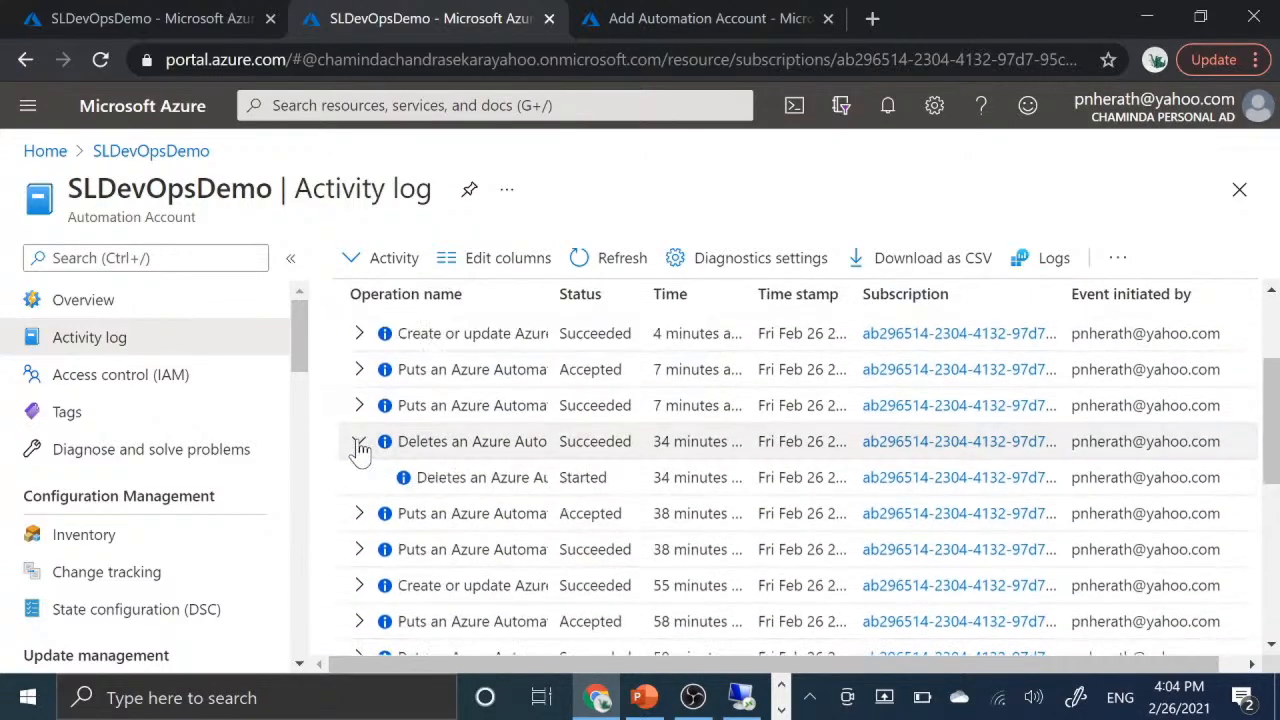
{"action": "left_click", "coordinate": [505, 479]}
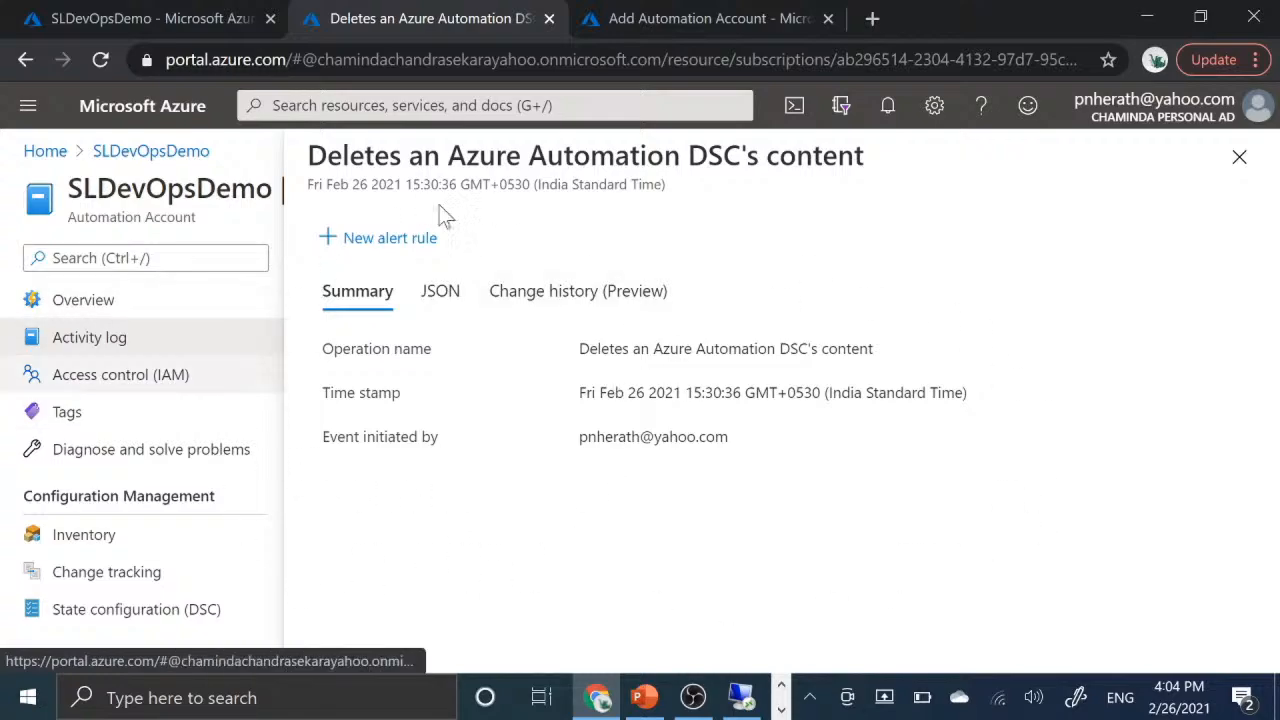
{"action": "left_click", "coordinate": [441, 291]}
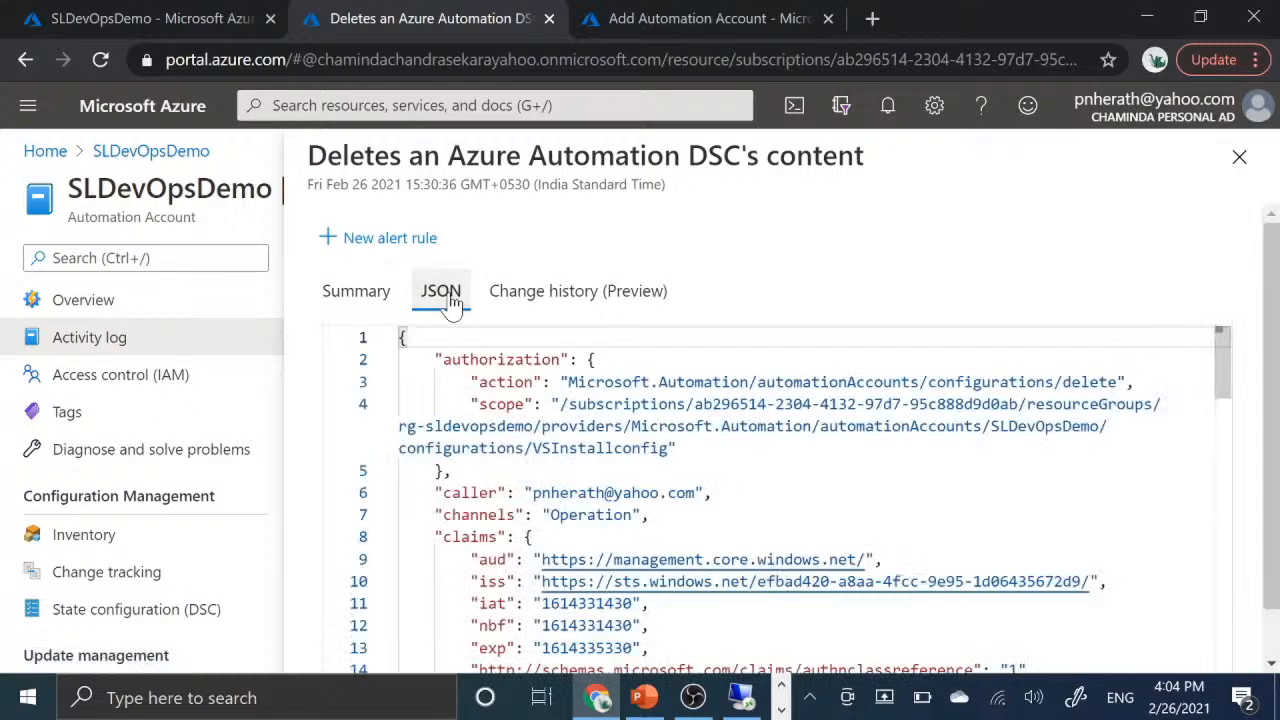
{"action": "scroll", "coordinate": [770, 500], "scroll_direction": "down", "scroll_amount": 2}
{"action": "scroll", "coordinate": [770, 500], "scroll_direction": "down", "scroll_amount": 15}
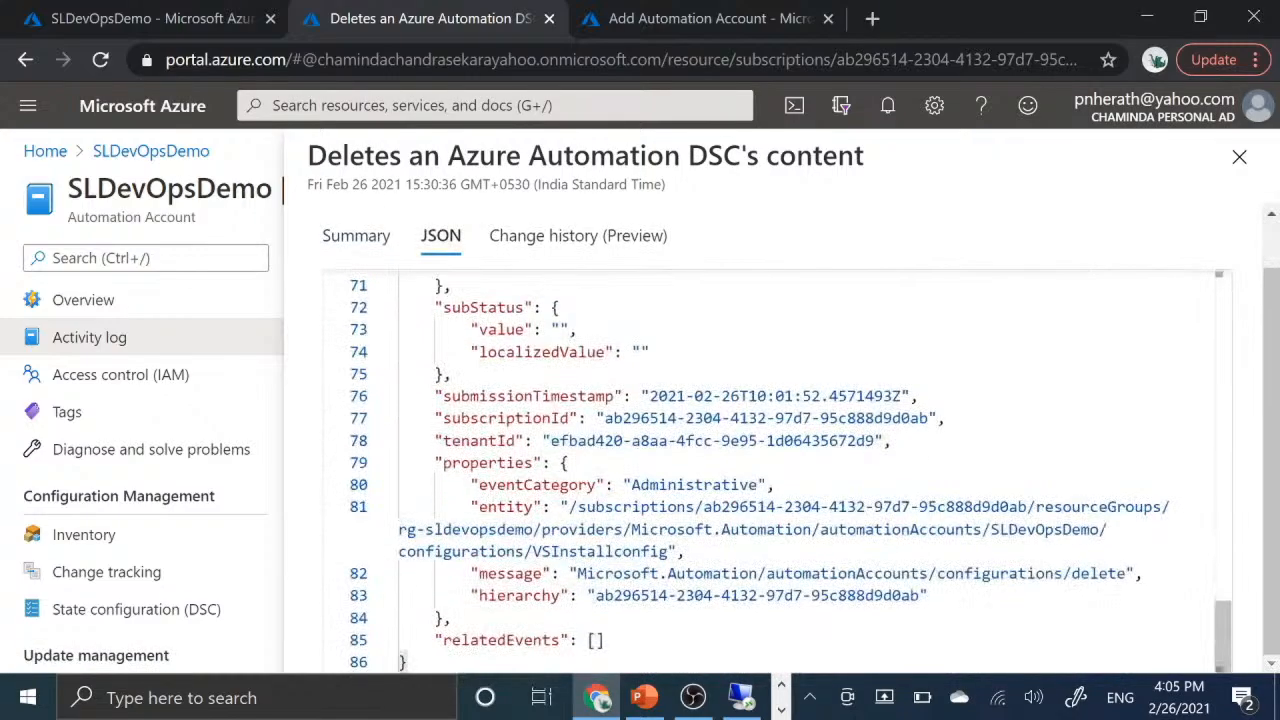
{"action": "scroll", "coordinate": [770, 500], "scroll_direction": "up", "scroll_amount": 10}
{"action": "scroll", "coordinate": [770, 500], "scroll_direction": "up", "scroll_amount": 5}
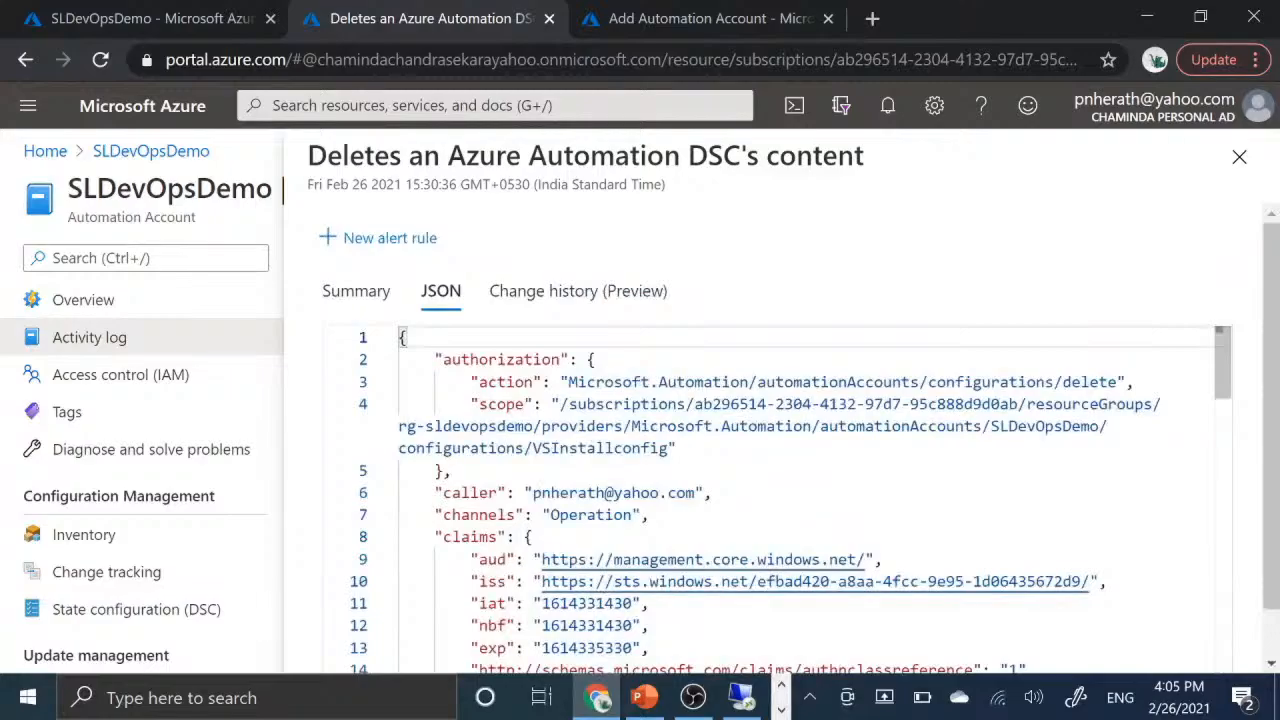
{"action": "scroll", "coordinate": [770, 500], "scroll_direction": "down", "scroll_amount": 15}
{"action": "scroll", "coordinate": [770, 500], "scroll_direction": "up", "scroll_amount": 15}
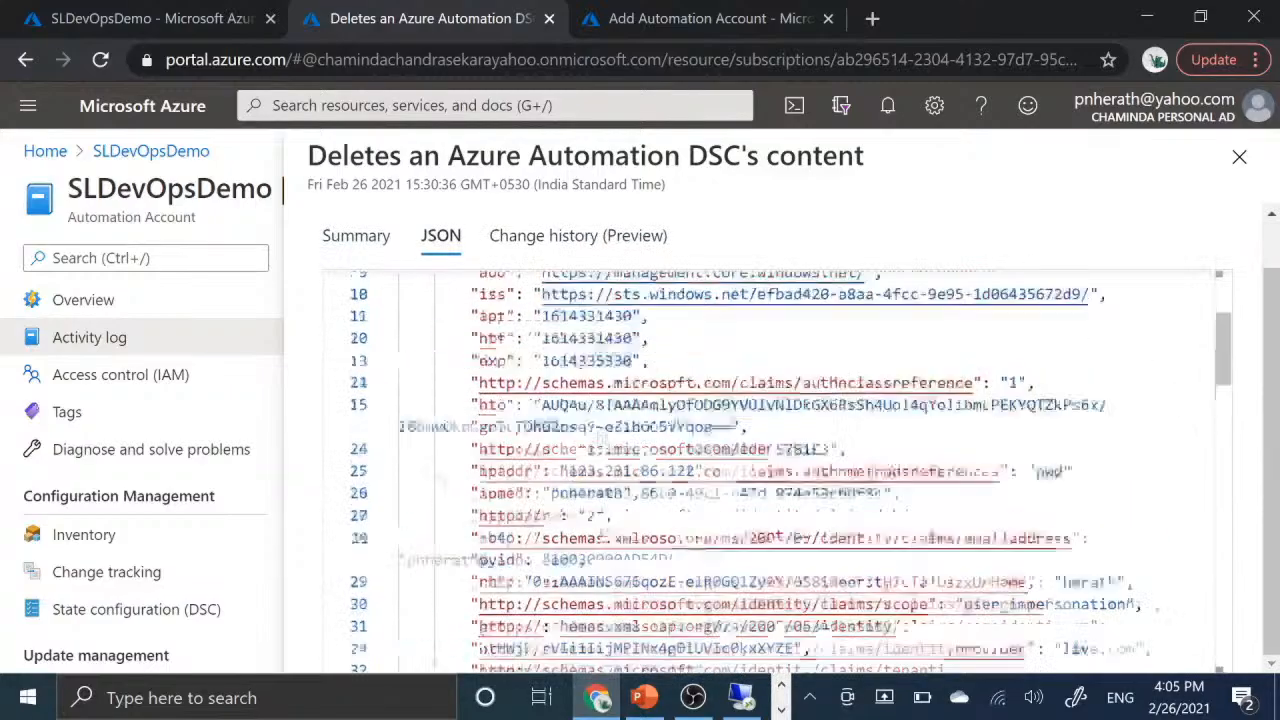
{"action": "left_click", "coordinate": [1240, 174]}
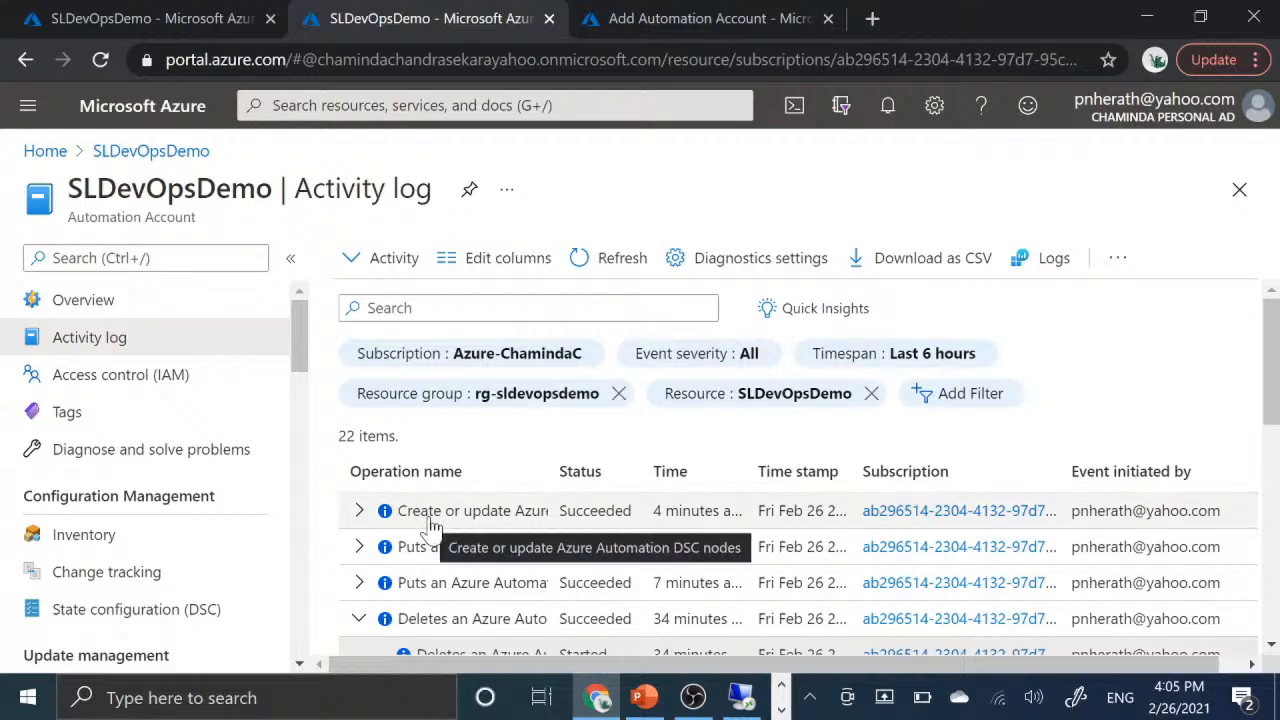
- Look through the activity log's older create, update and delete operations once more
{"action": "scroll", "coordinate": [651, 562], "scroll_direction": "down", "scroll_amount": 5}
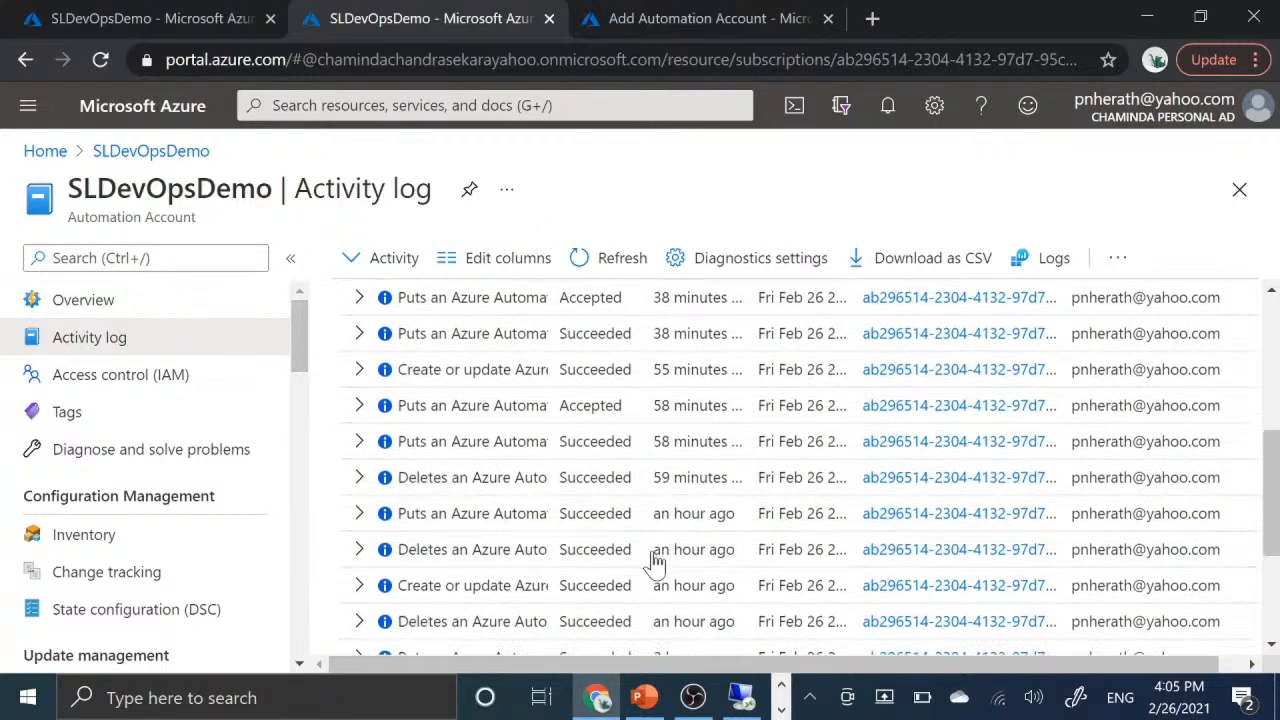
{"action": "scroll", "coordinate": [655, 562], "scroll_direction": "down", "scroll_amount": 3}
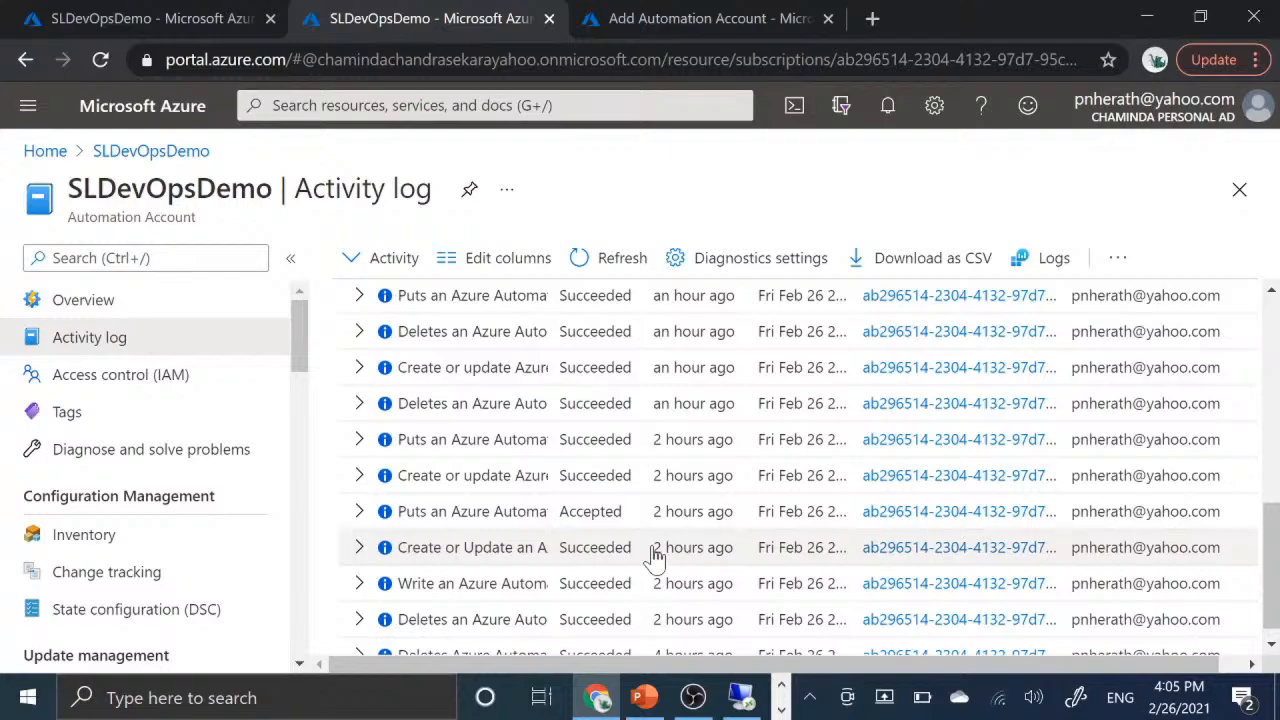
{"action": "scroll", "coordinate": [655, 557], "scroll_direction": "up", "scroll_amount": 10}
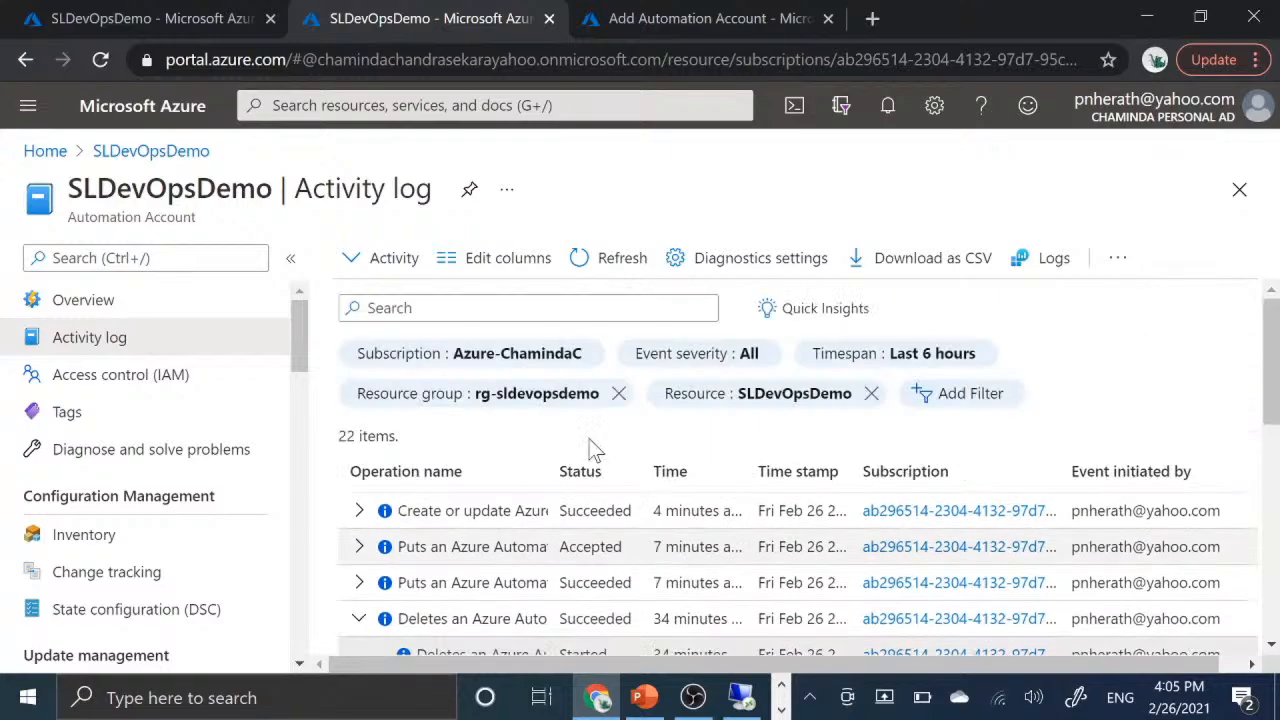
- View the Access control (IAM) page of SLDevOpsDemo and examine the name and value fields on its Tags page
{"action": "left_click", "coordinate": [118, 385]}
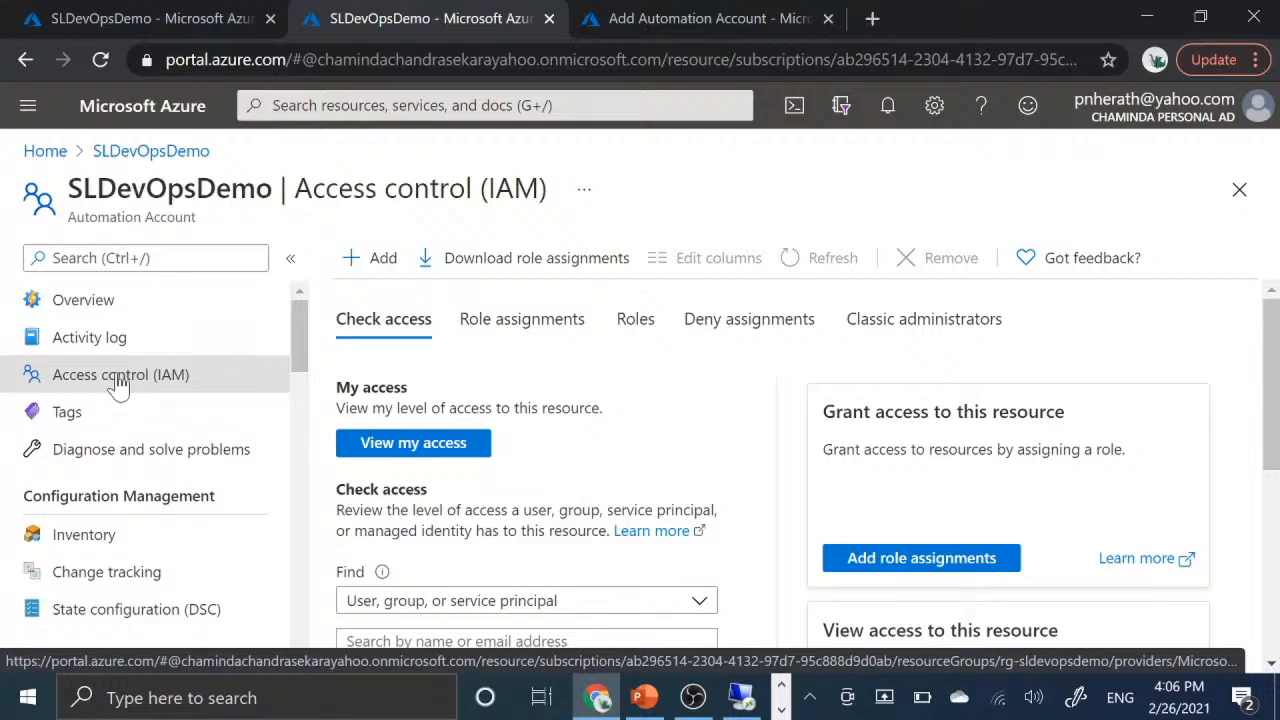
{"action": "left_click", "coordinate": [96, 424]}
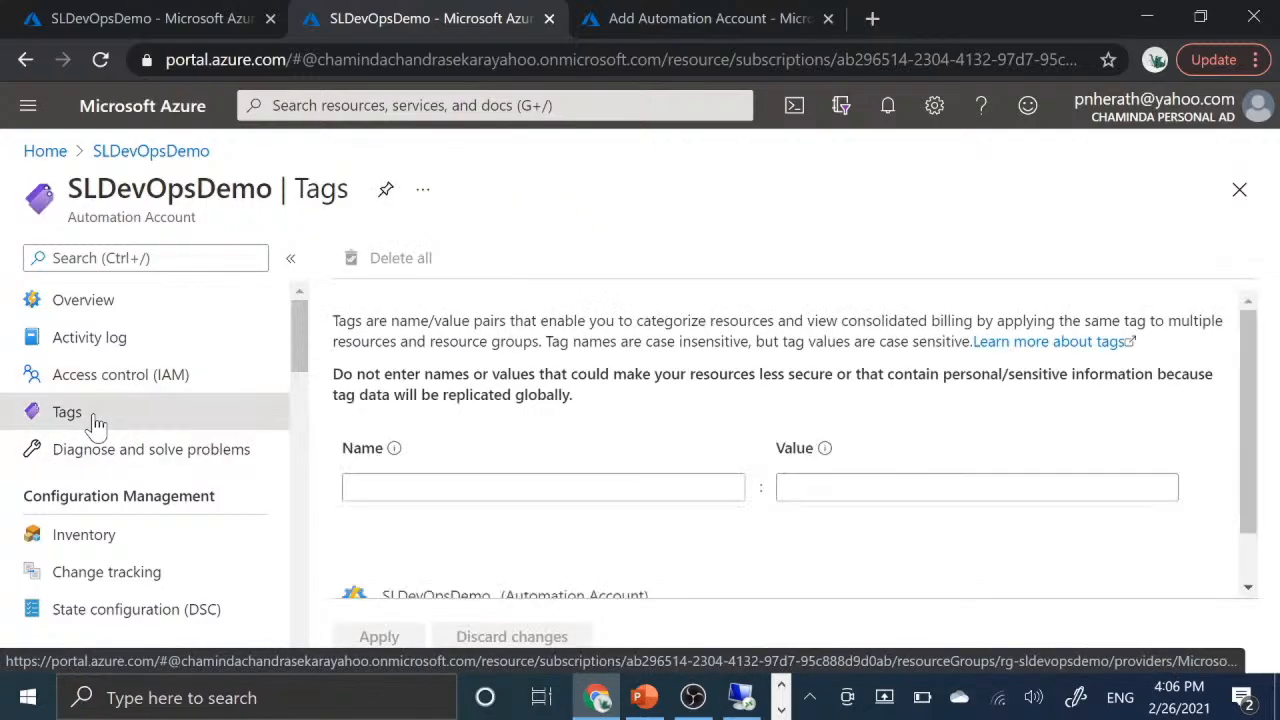
{"action": "scroll", "coordinate": [808, 462], "scroll_direction": "down", "scroll_amount": 1}
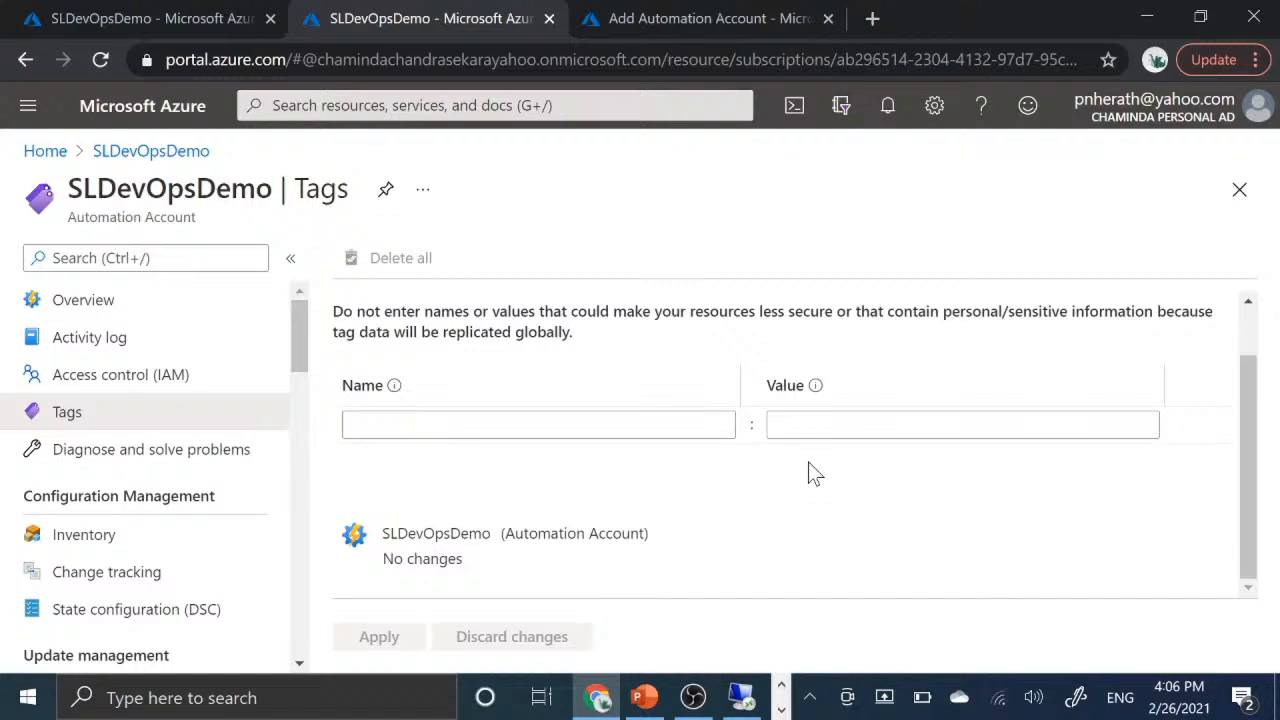
{"action": "scroll", "coordinate": [808, 462], "scroll_direction": "up", "scroll_amount": 1}
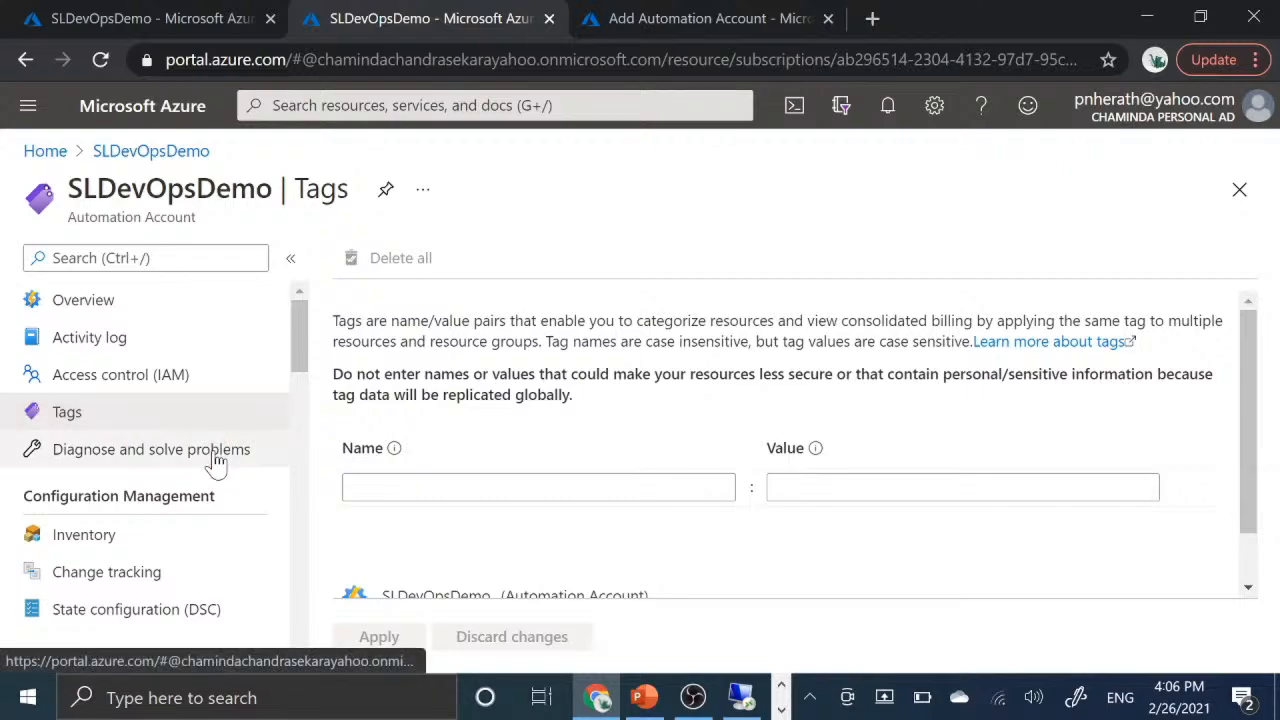
- Open the Inventory page under Configuration Management and examine its Log Analytics workspace settings and Learn more links
{"action": "scroll", "coordinate": [214, 463], "scroll_direction": "down", "scroll_amount": 3}
{"action": "scroll", "coordinate": [214, 463], "scroll_direction": "up", "scroll_amount": 2}
{"action": "scroll", "coordinate": [214, 463], "scroll_direction": "down", "scroll_amount": 1}
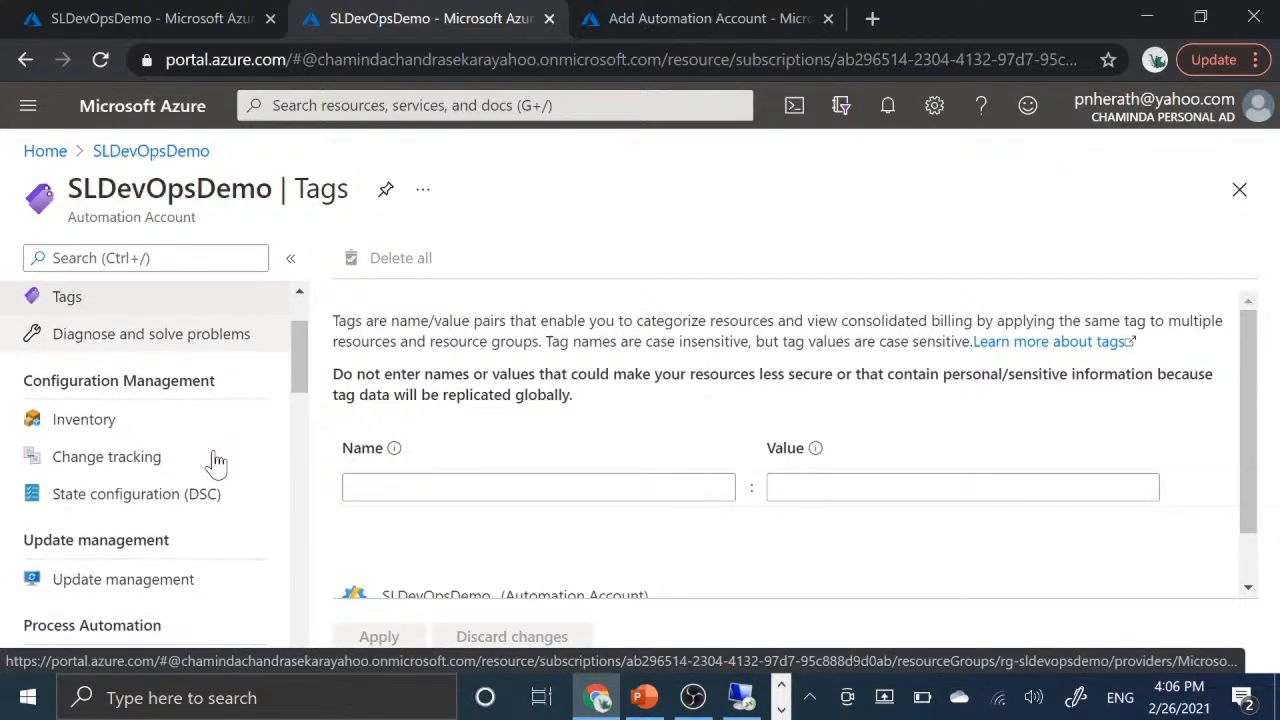
{"action": "left_click", "coordinate": [84, 412]}
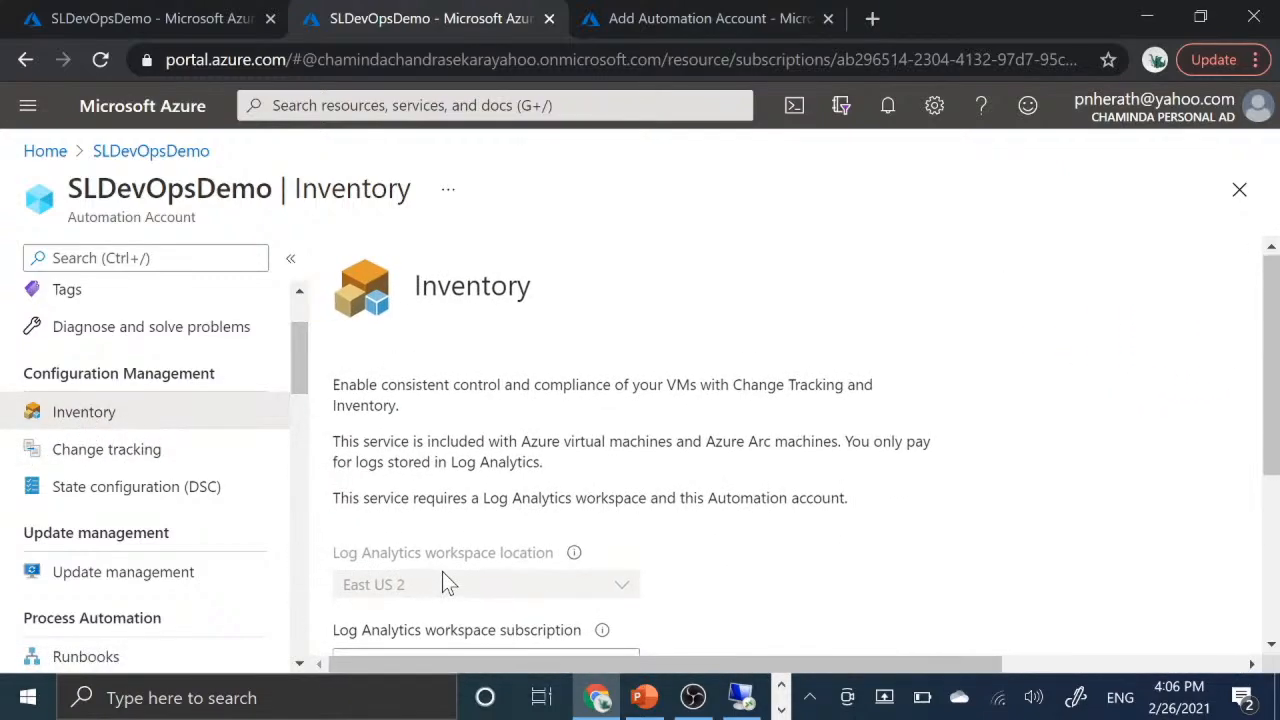
{"action": "scroll", "coordinate": [444, 577], "scroll_direction": "down", "scroll_amount": 3}
{"action": "scroll", "coordinate": [447, 583], "scroll_direction": "down", "scroll_amount": 1}
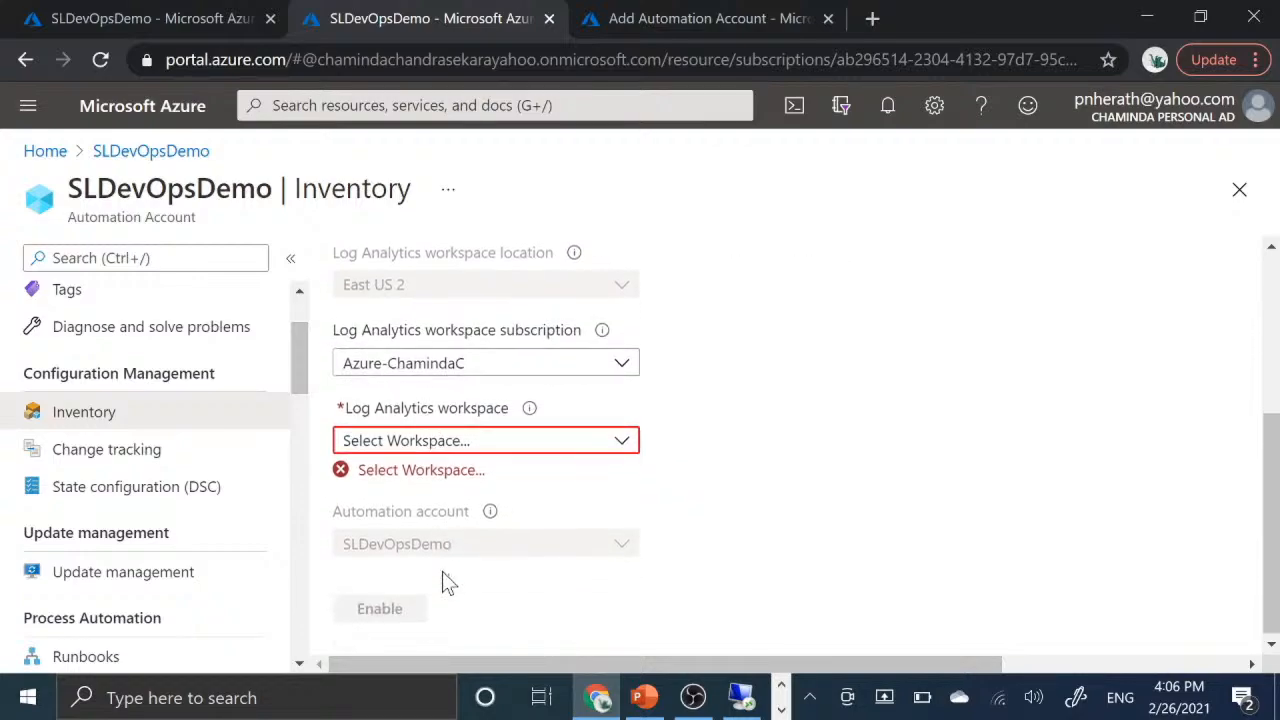
{"action": "scroll", "coordinate": [447, 583], "scroll_direction": "up", "scroll_amount": 3}
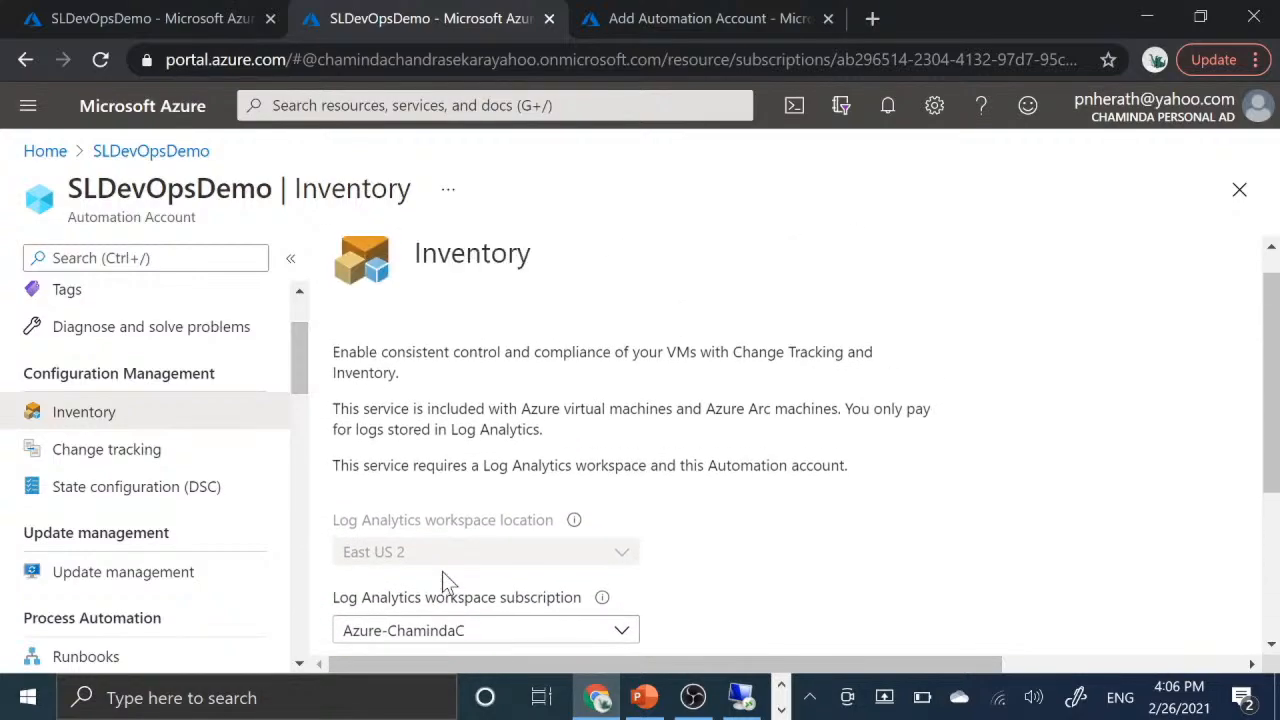
{"action": "scroll", "coordinate": [930, 532], "scroll_direction": "right", "scroll_amount": 3}
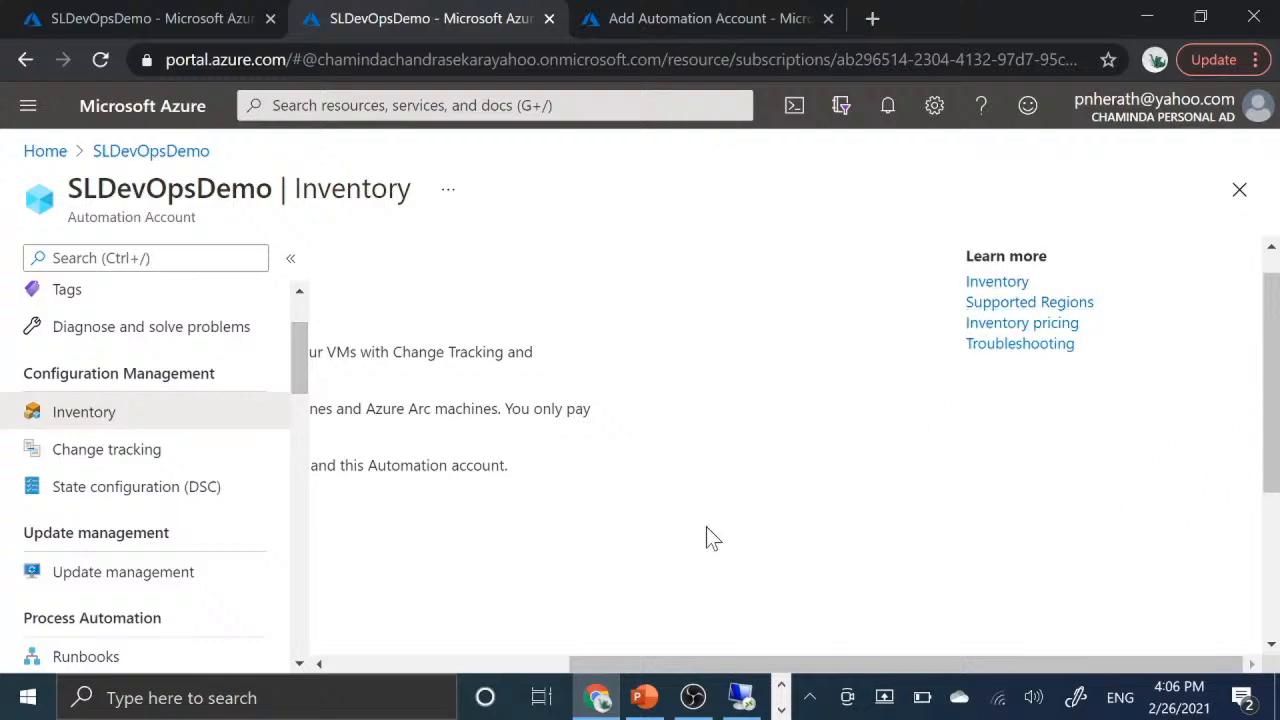
- View the Change tracking page and the State configuration (DSC) page of the SLDevOpsDemo Automation account
{"action": "scroll", "coordinate": [706, 538], "scroll_direction": "left", "scroll_amount": 3}
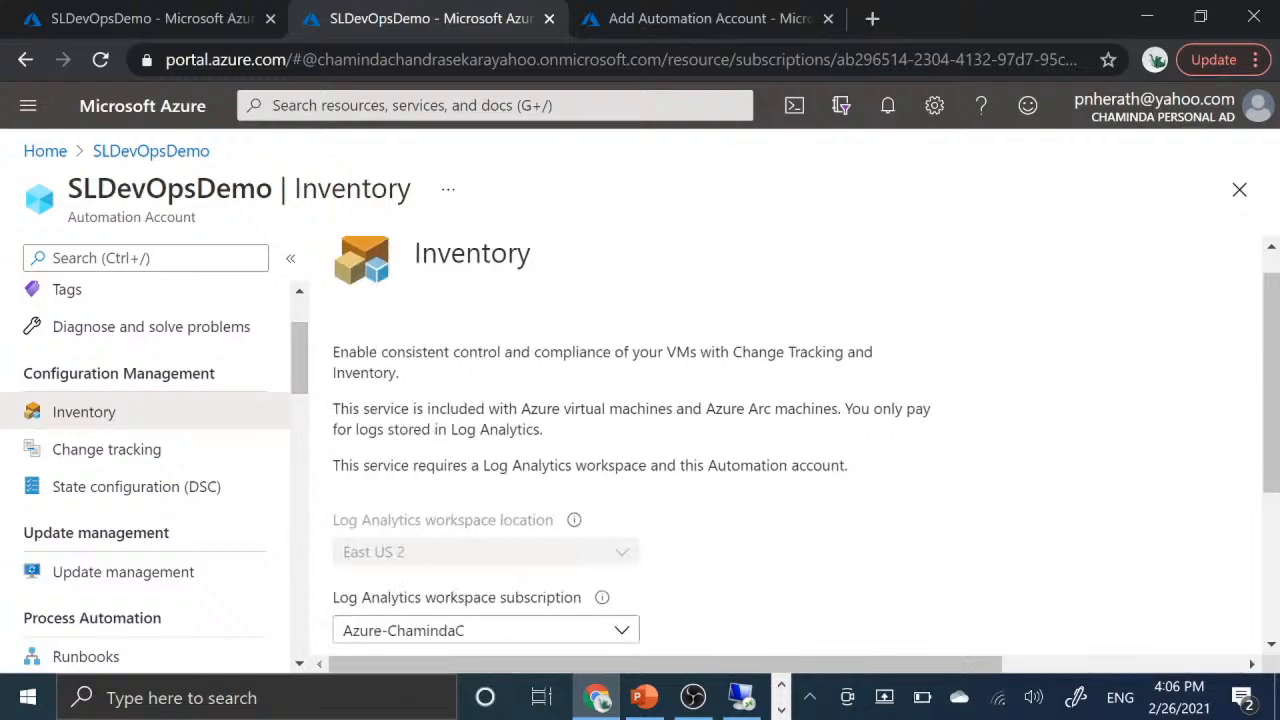
{"action": "left_click", "coordinate": [107, 452]}
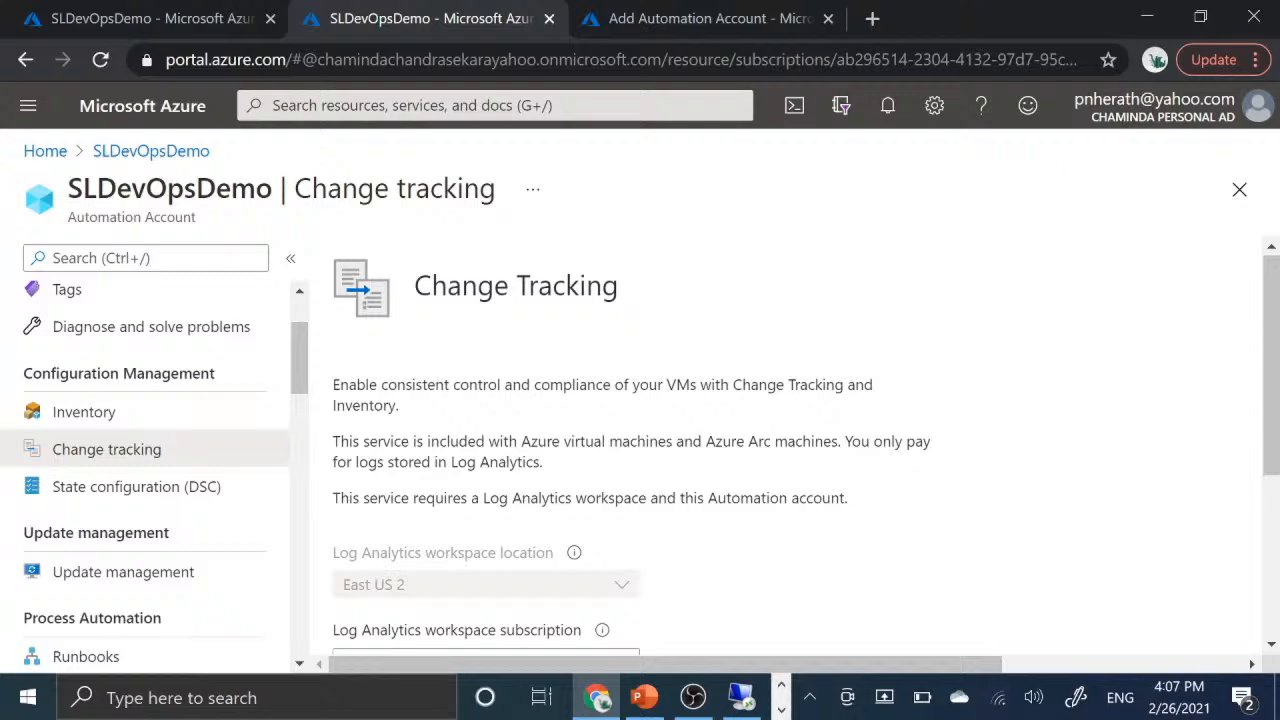
{"action": "left_click", "coordinate": [176, 505]}
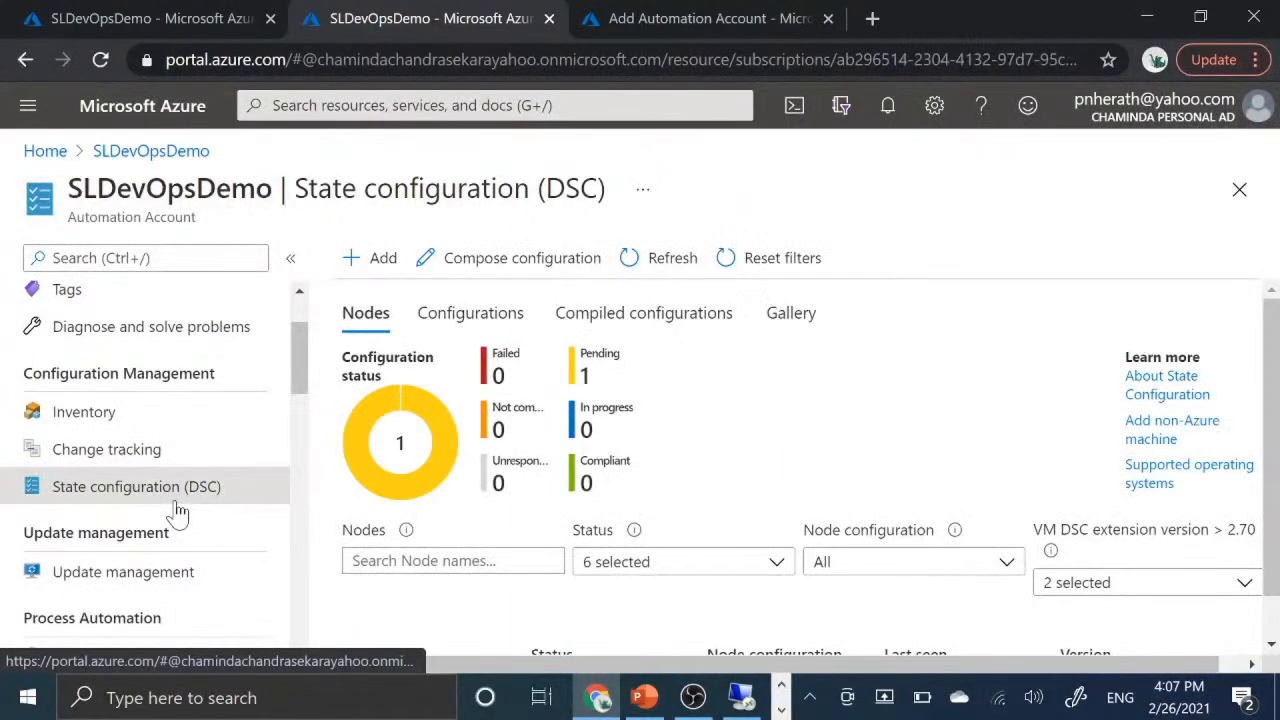
- Open the Update management page and examine its description and Log Analytics workspace settings
{"action": "scroll", "coordinate": [176, 512], "scroll_direction": "down", "scroll_amount": 2}
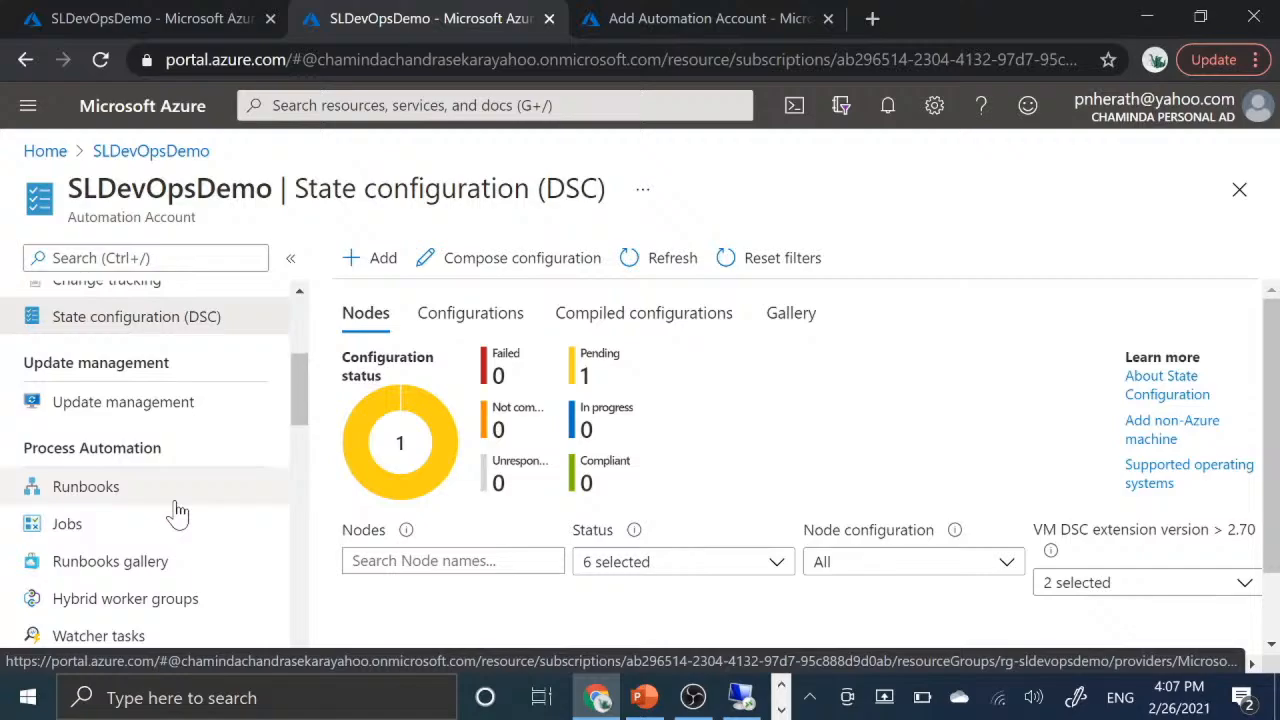
{"action": "left_click", "coordinate": [148, 416]}
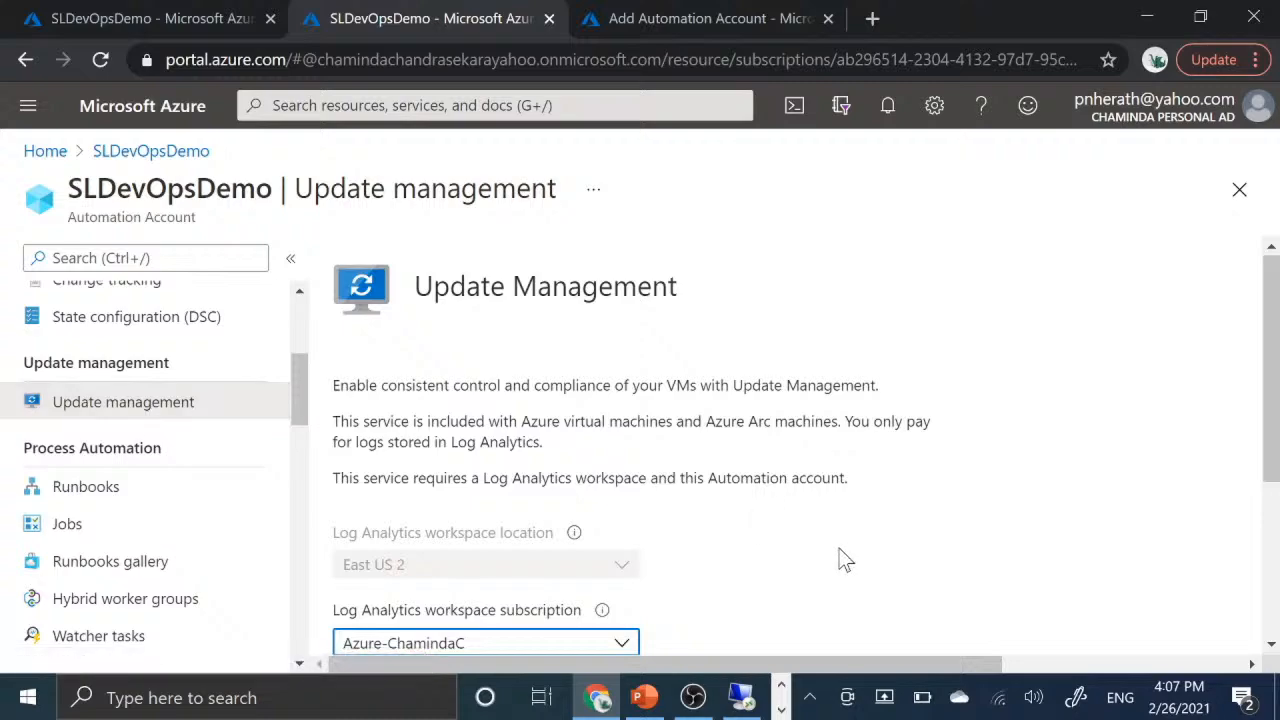
{"action": "scroll", "coordinate": [840, 560], "scroll_direction": "down", "scroll_amount": 3}
{"action": "scroll", "coordinate": [840, 560], "scroll_direction": "up", "scroll_amount": 3}
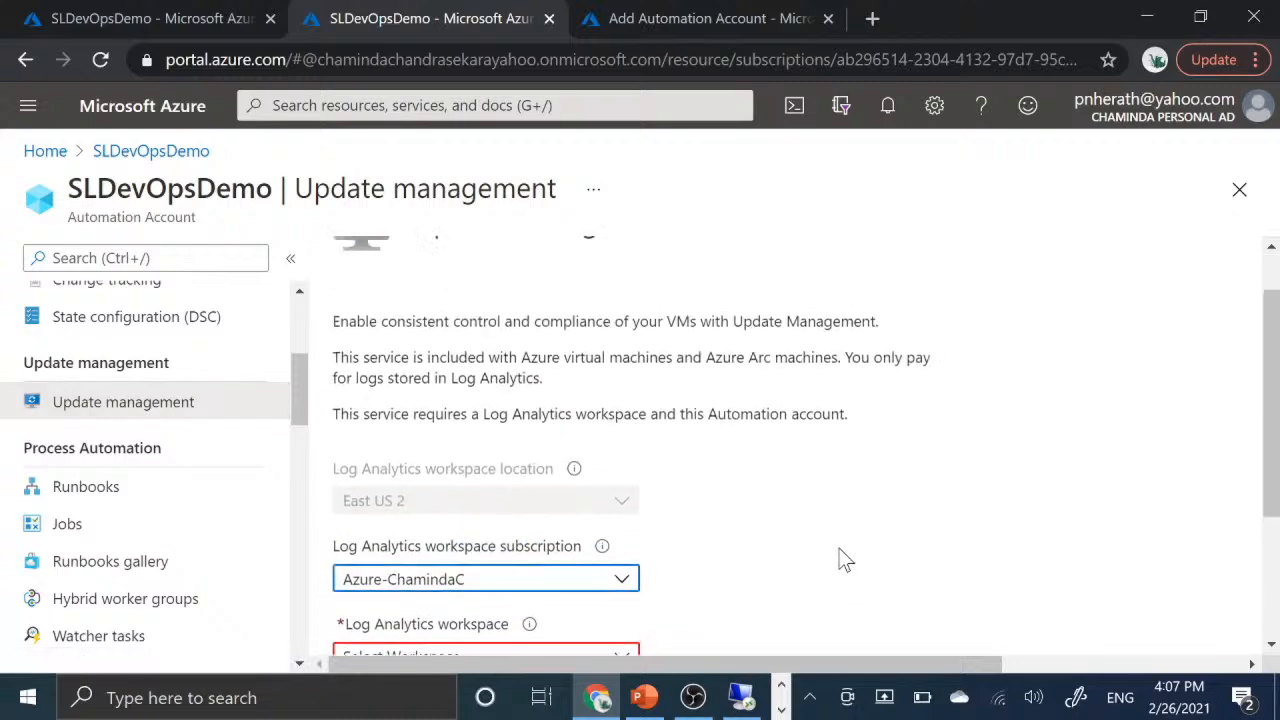
{"action": "scroll", "coordinate": [840, 560], "scroll_direction": "down", "scroll_amount": 3}
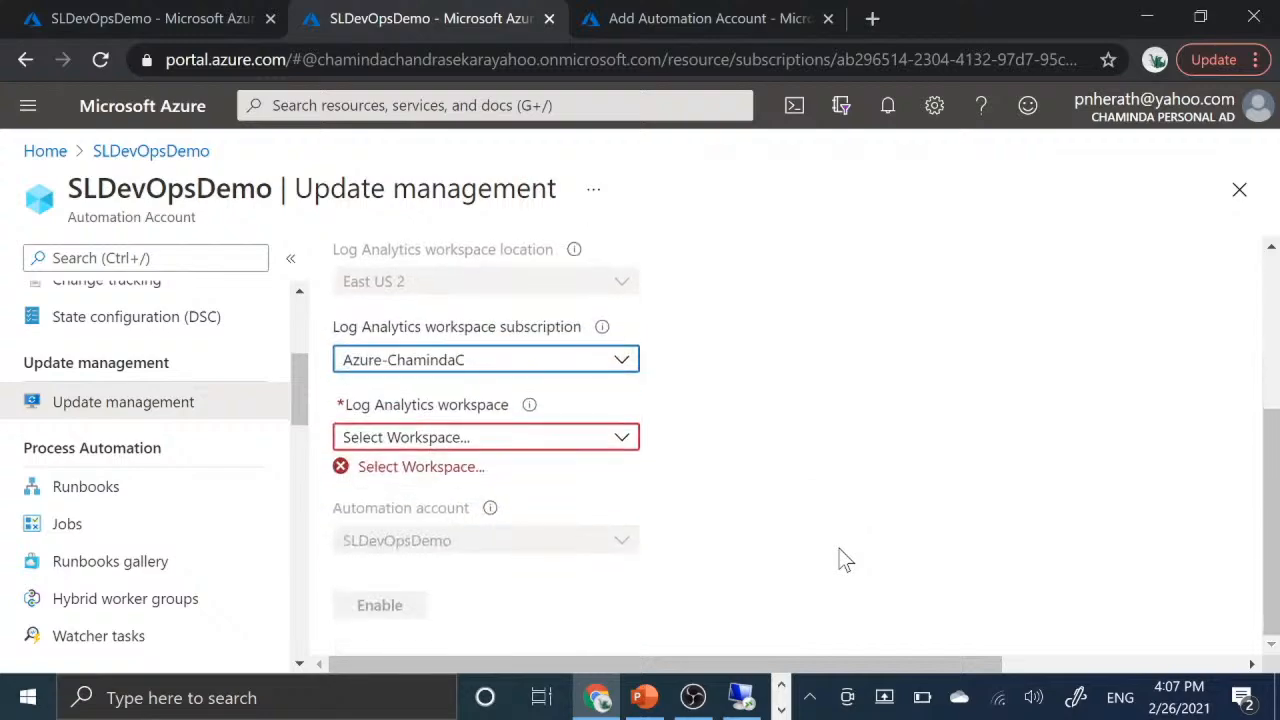
{"action": "scroll", "coordinate": [840, 560], "scroll_direction": "up", "scroll_amount": 3}
{"action": "scroll", "coordinate": [840, 558], "scroll_direction": "down", "scroll_amount": 2}
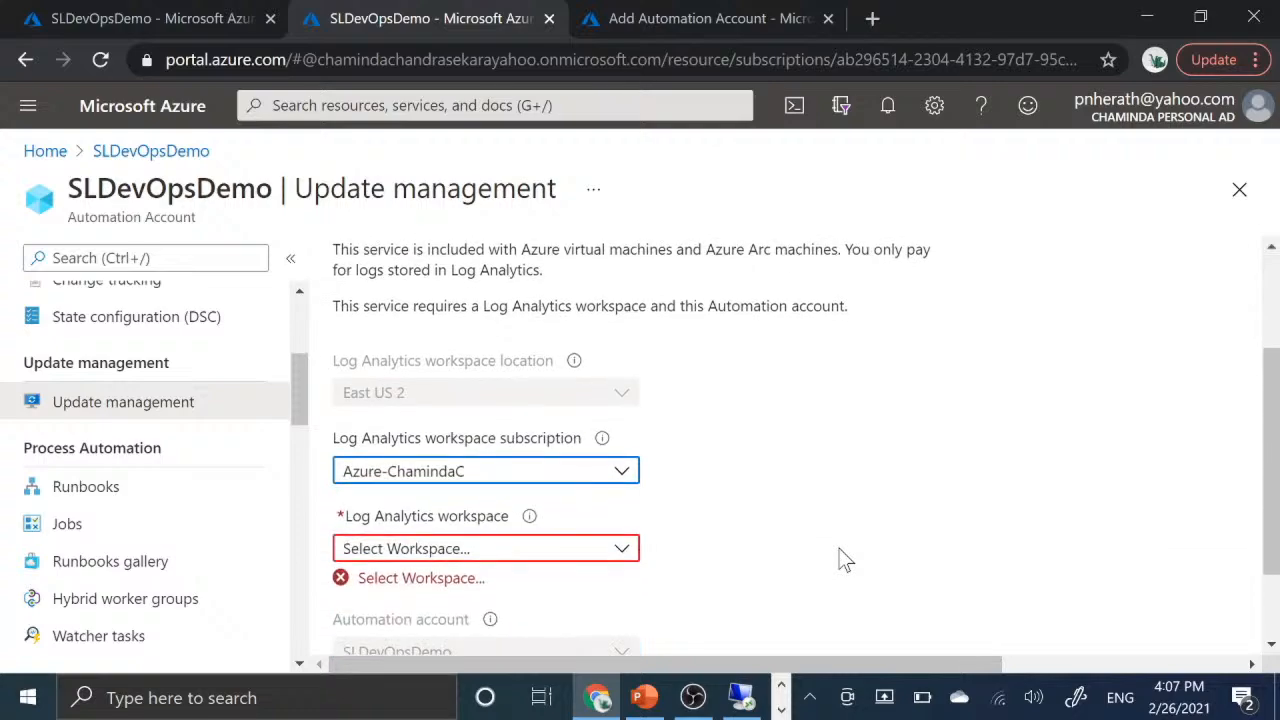
{"action": "scroll", "coordinate": [840, 558], "scroll_direction": "down", "scroll_amount": 1}
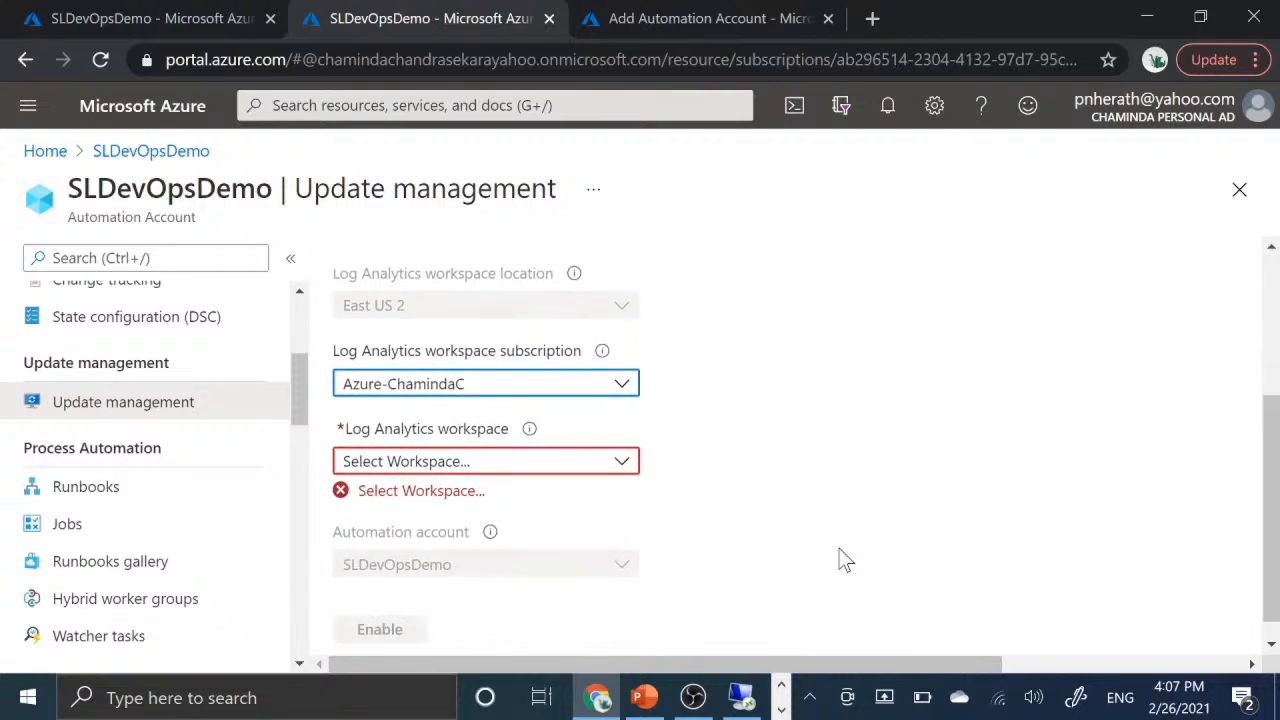
{"action": "scroll", "coordinate": [840, 560], "scroll_direction": "up", "scroll_amount": 3}
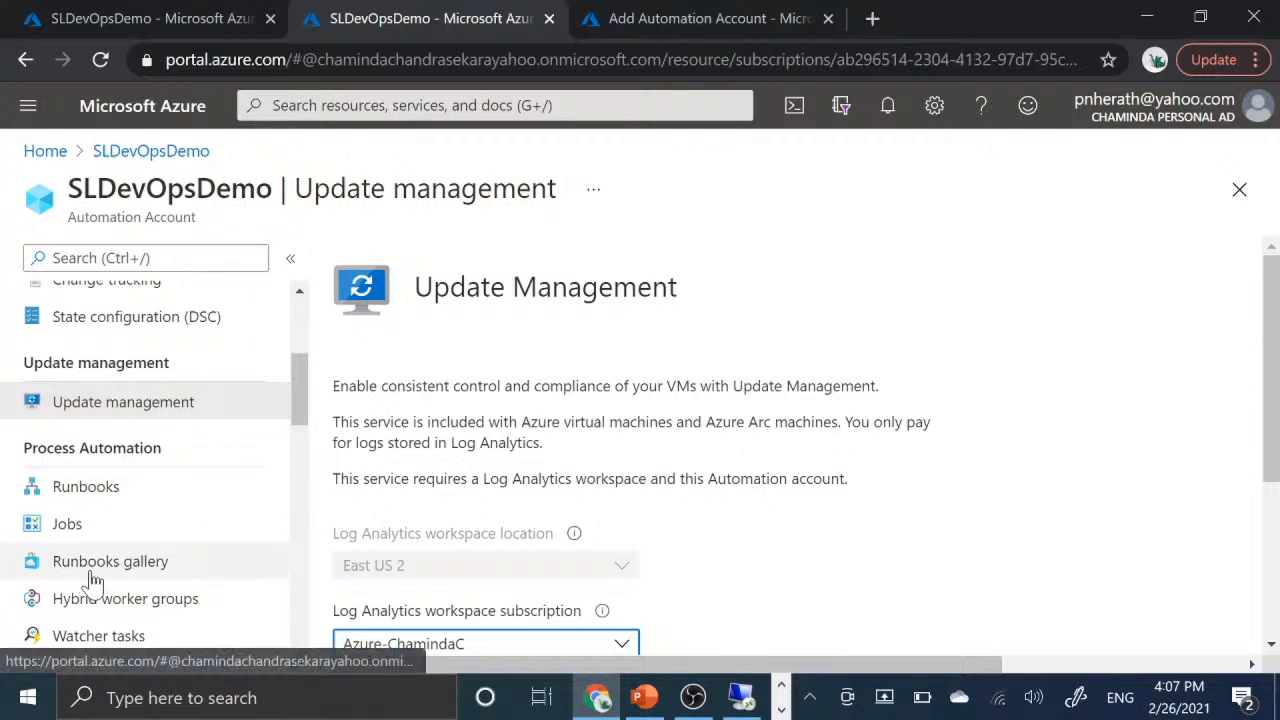
- Create a runbook named runbook2 of type Graphical from the account's Runbooks page, leaving the description empty
{"action": "scroll", "coordinate": [90, 578], "scroll_direction": "down", "scroll_amount": 2}
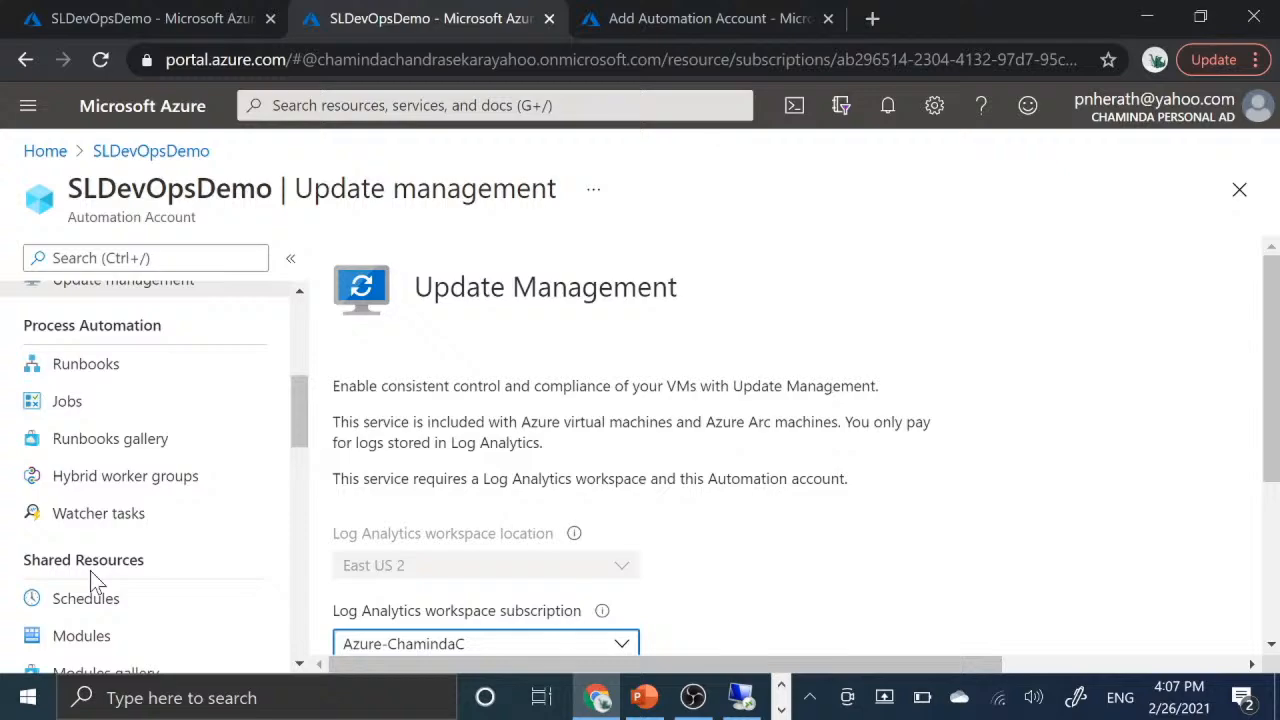
{"action": "left_click", "coordinate": [97, 373]}
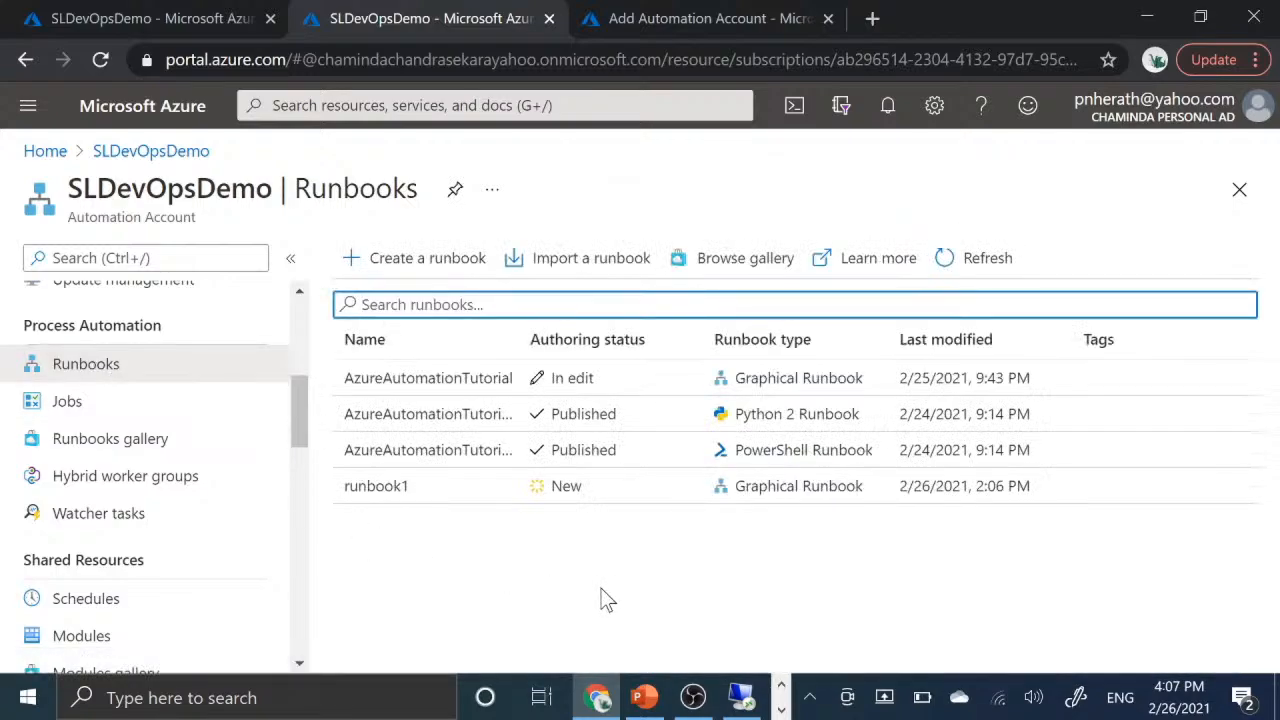
{"action": "left_click", "coordinate": [449, 270]}
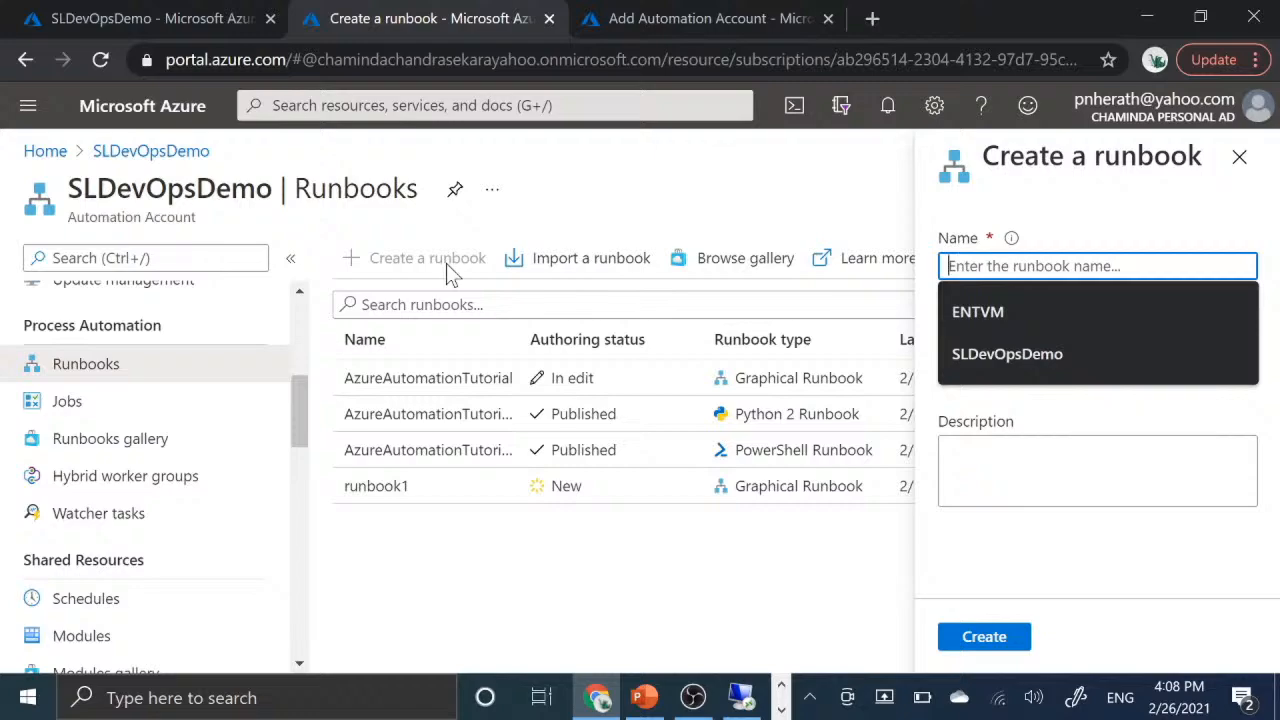
{"action": "type", "text": "runb"}
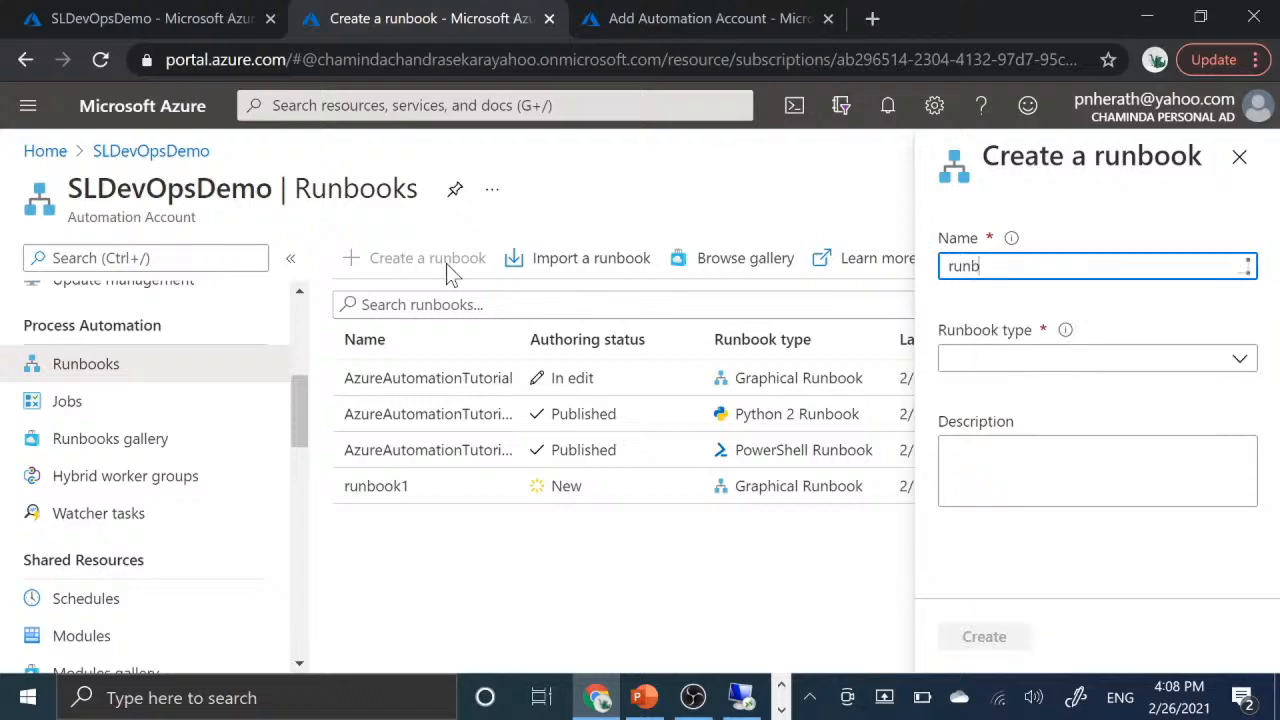
{"action": "type", "text": "ook2"}
{"action": "left_click", "coordinate": [1066, 358]}
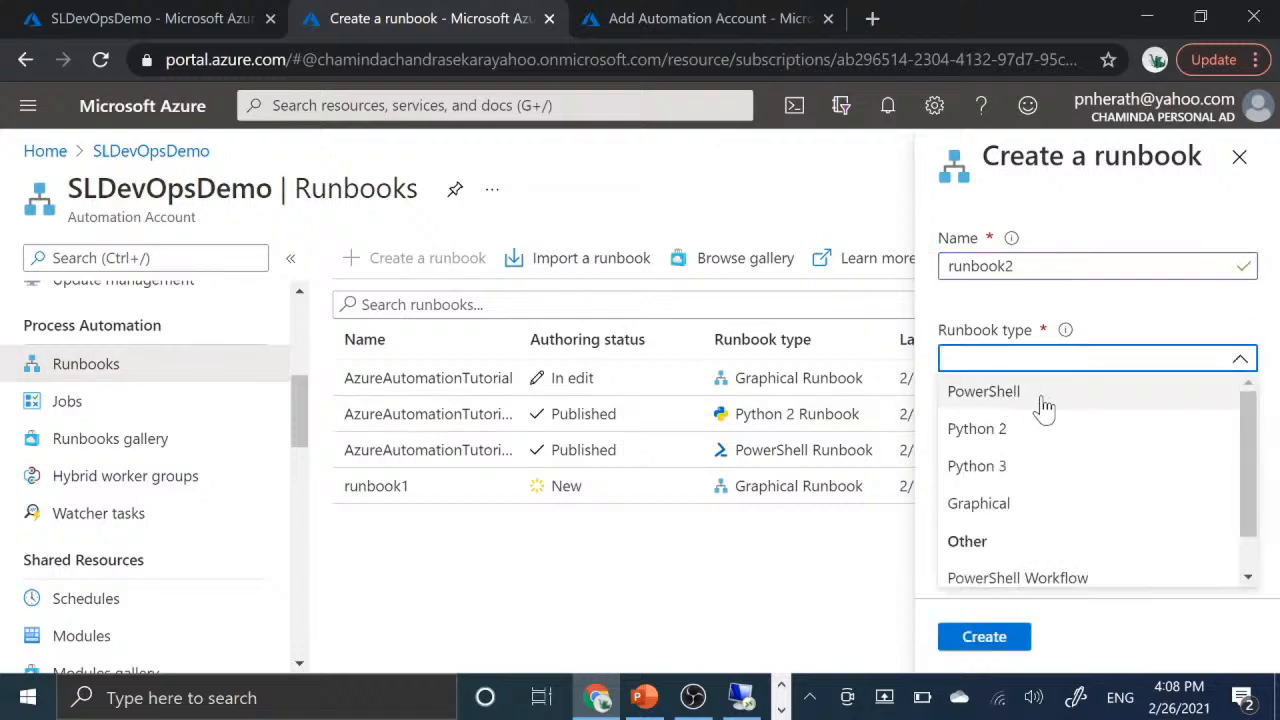
{"action": "left_click", "coordinate": [995, 508]}
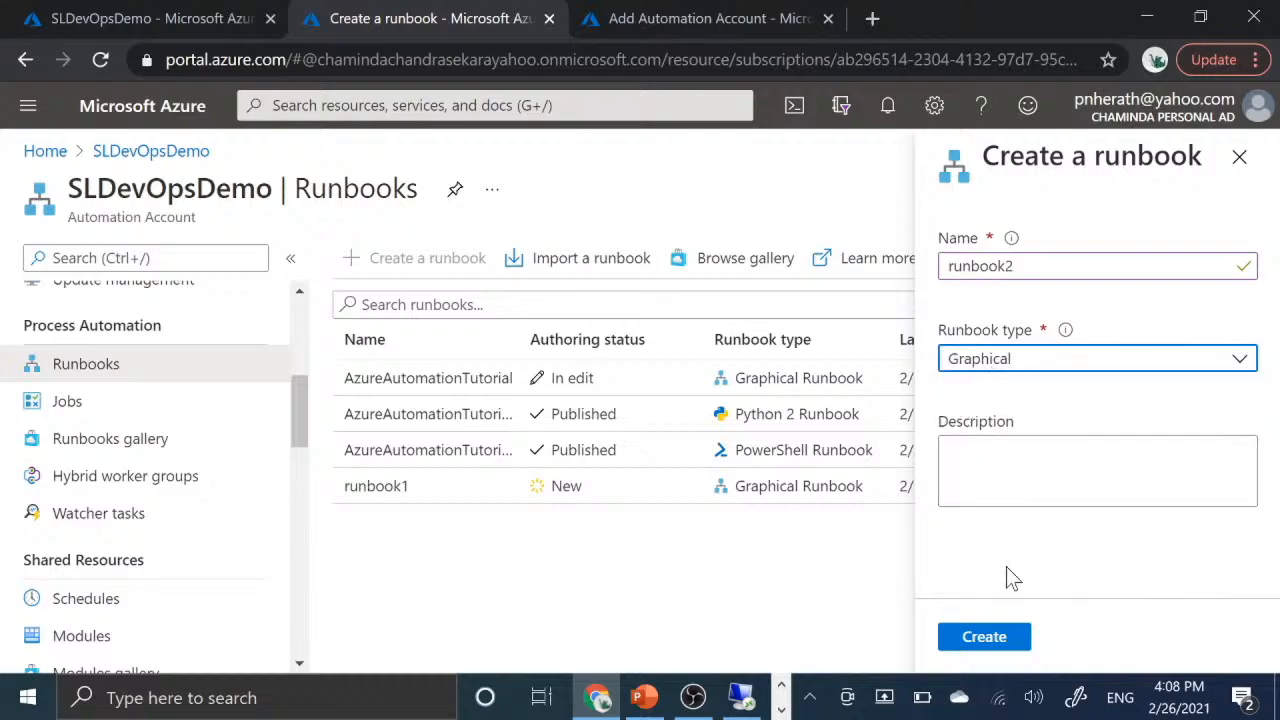
{"action": "left_click", "coordinate": [988, 478]}
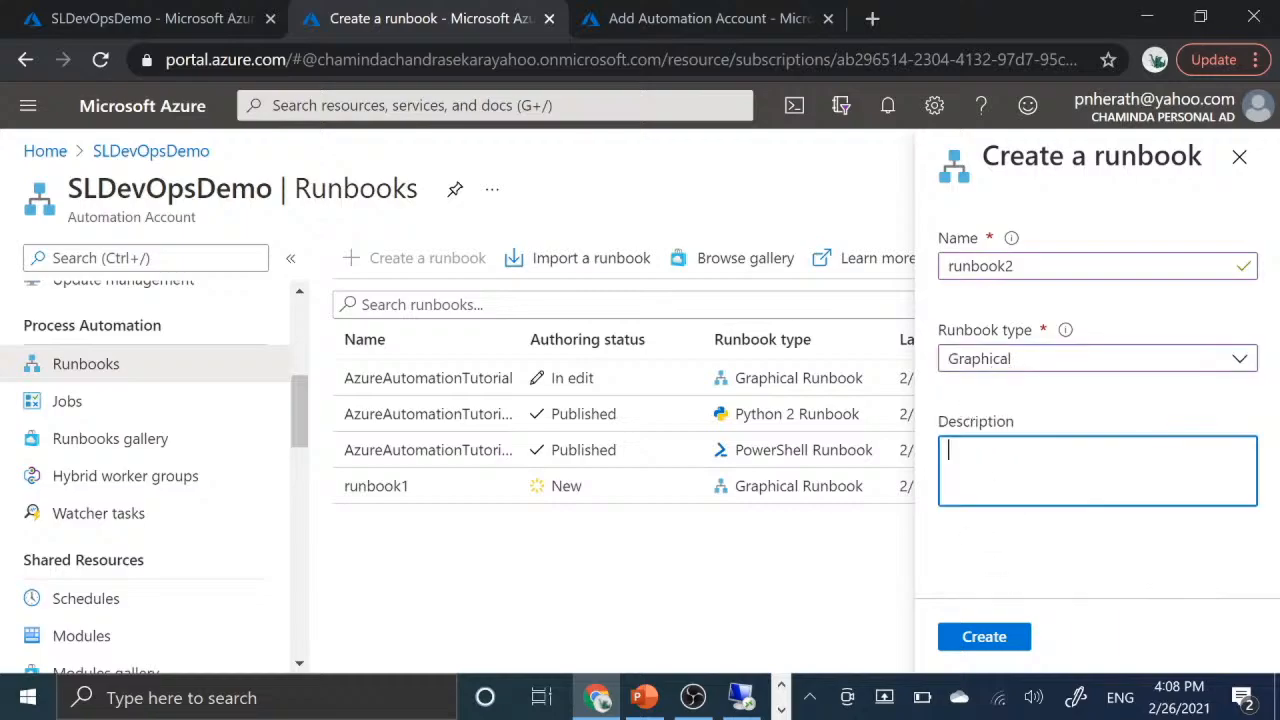
{"action": "left_click", "coordinate": [986, 640]}
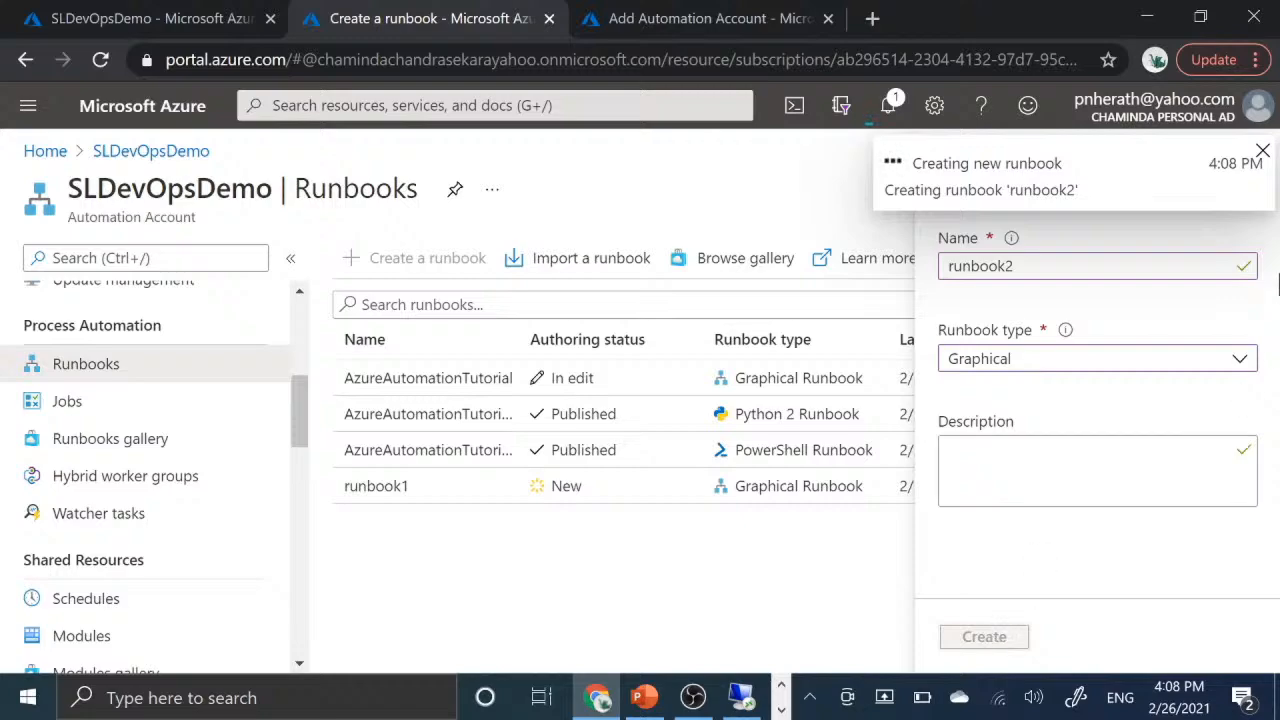
{"action": "left_click", "coordinate": [1262, 151]}
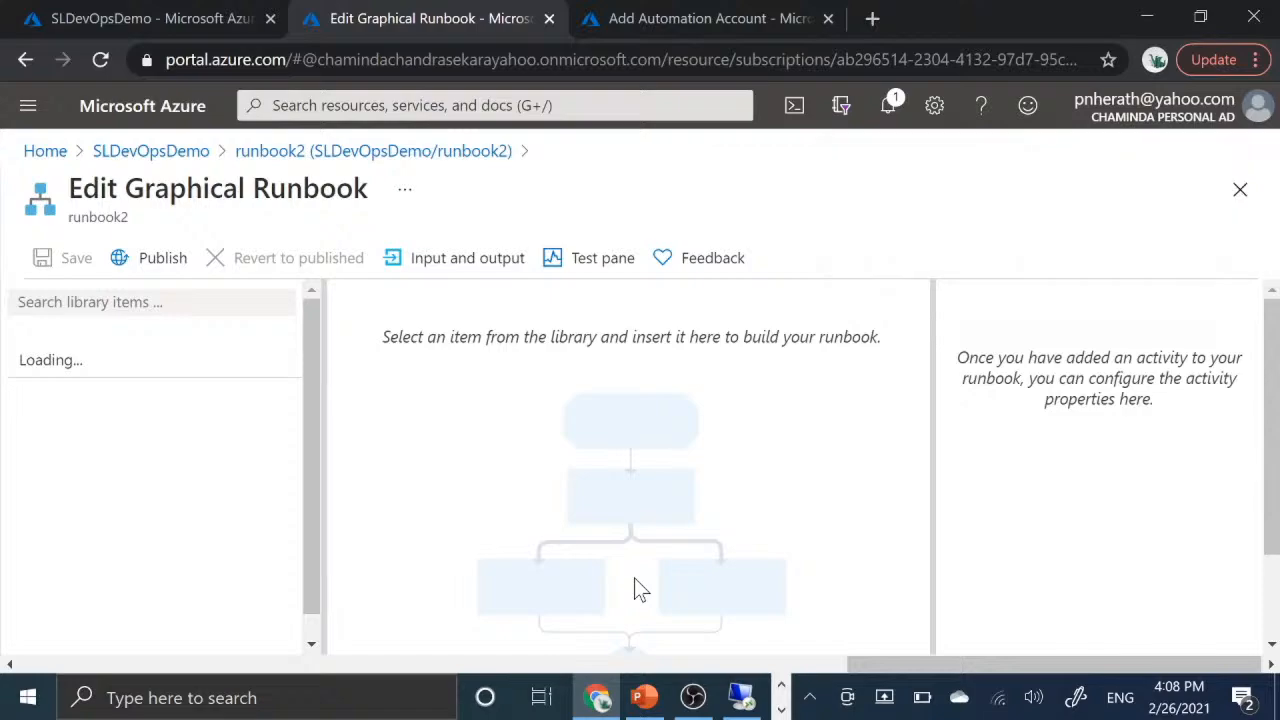
- Expand the CMDLETS group in runbook2's graphical editor, look through its modules and close the editor
{"action": "scroll", "coordinate": [634, 578], "scroll_direction": "down", "scroll_amount": 1}
{"action": "scroll", "coordinate": [641, 590], "scroll_direction": "up", "scroll_amount": 1}
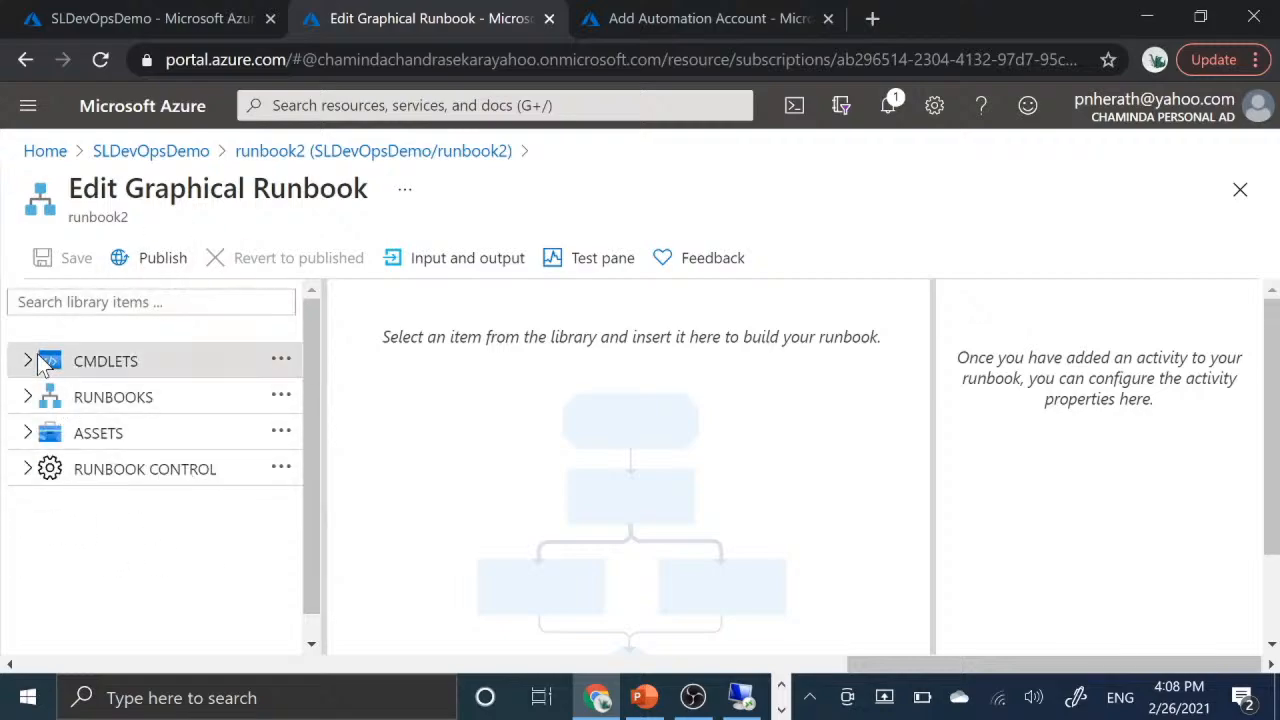
{"action": "left_click", "coordinate": [28, 361]}
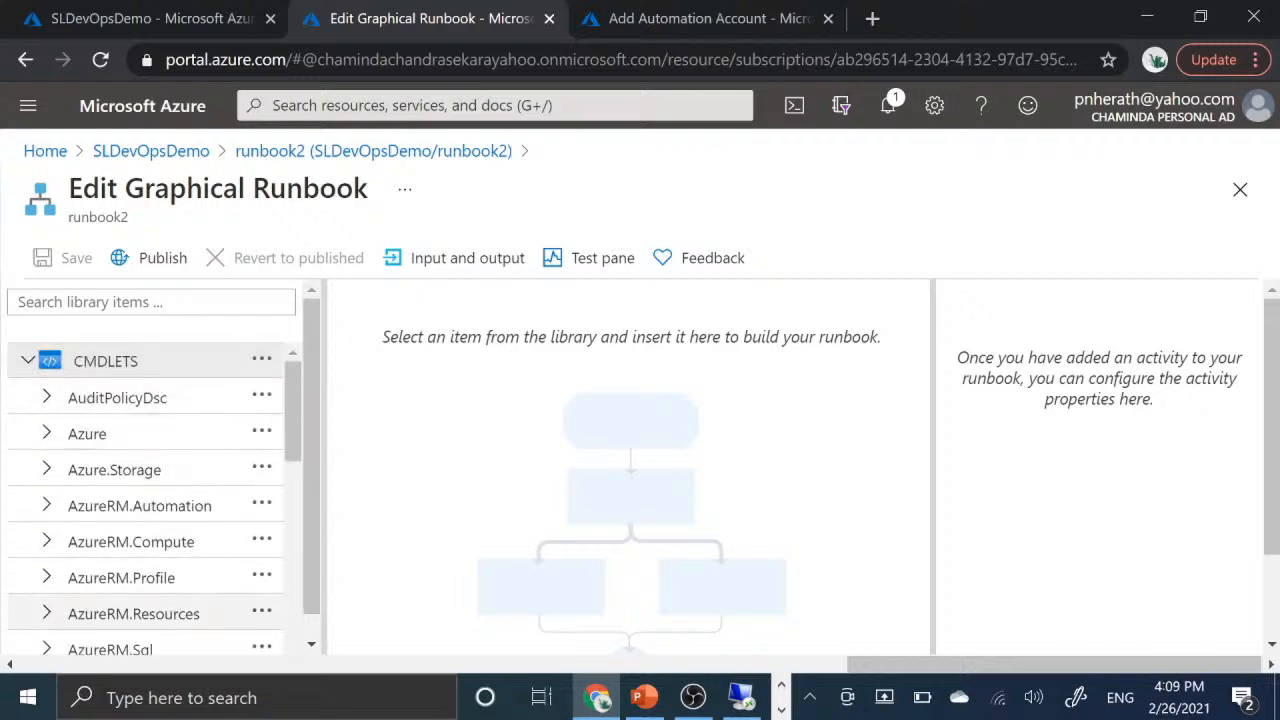
{"action": "scroll", "coordinate": [40, 612], "scroll_direction": "down", "scroll_amount": 2}
{"action": "scroll", "coordinate": [200, 500], "scroll_direction": "down", "scroll_amount": 2}
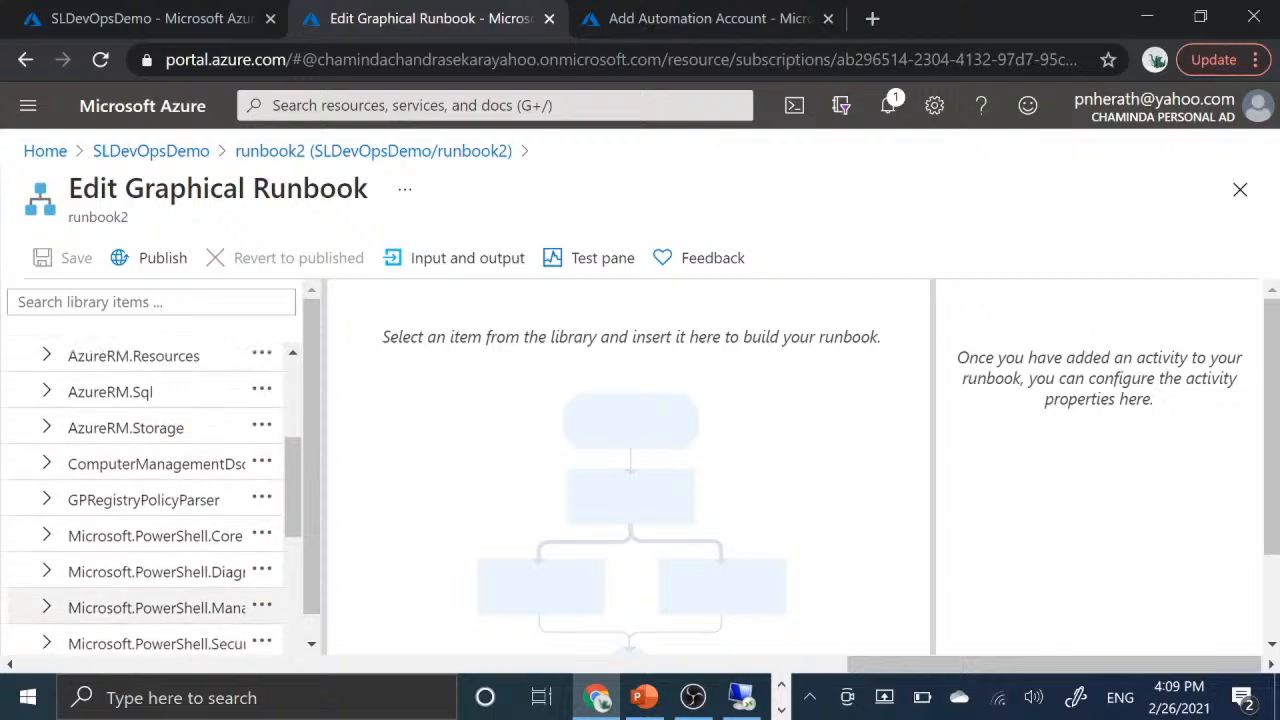
{"action": "scroll", "coordinate": [150, 497], "scroll_direction": "down", "scroll_amount": 4}
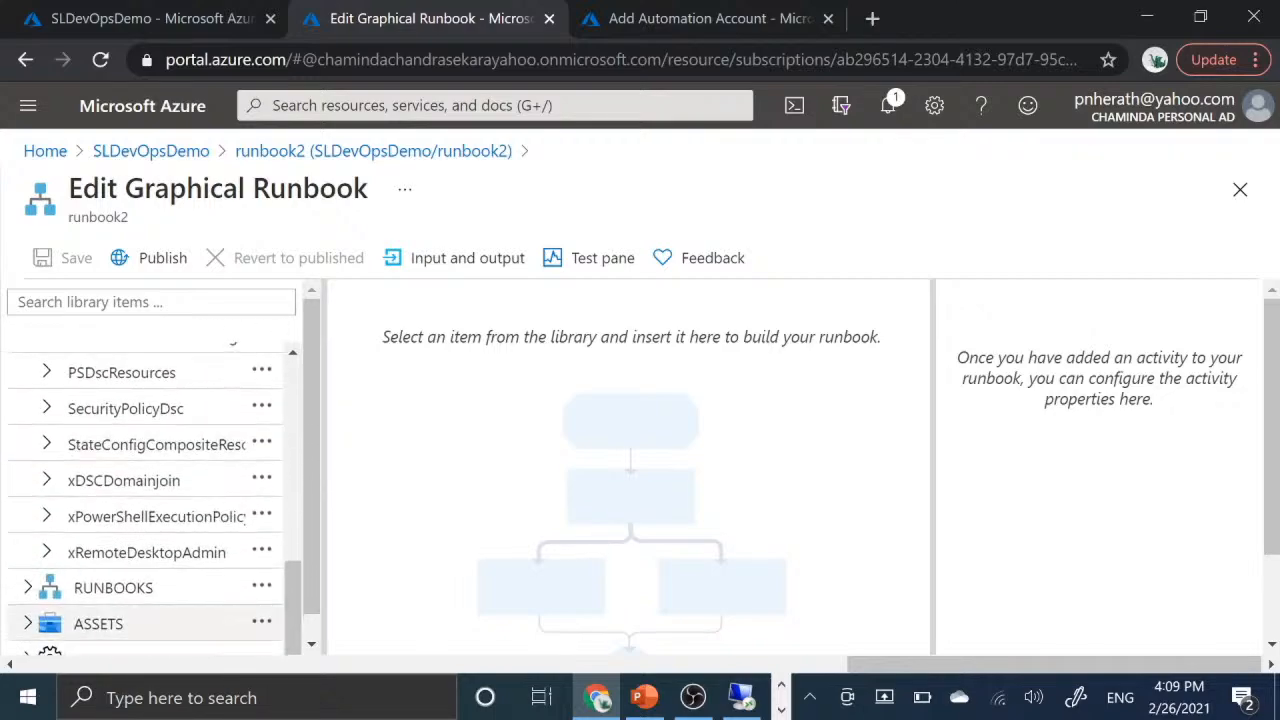
{"action": "scroll", "coordinate": [119, 627], "scroll_direction": "up", "scroll_amount": 10}
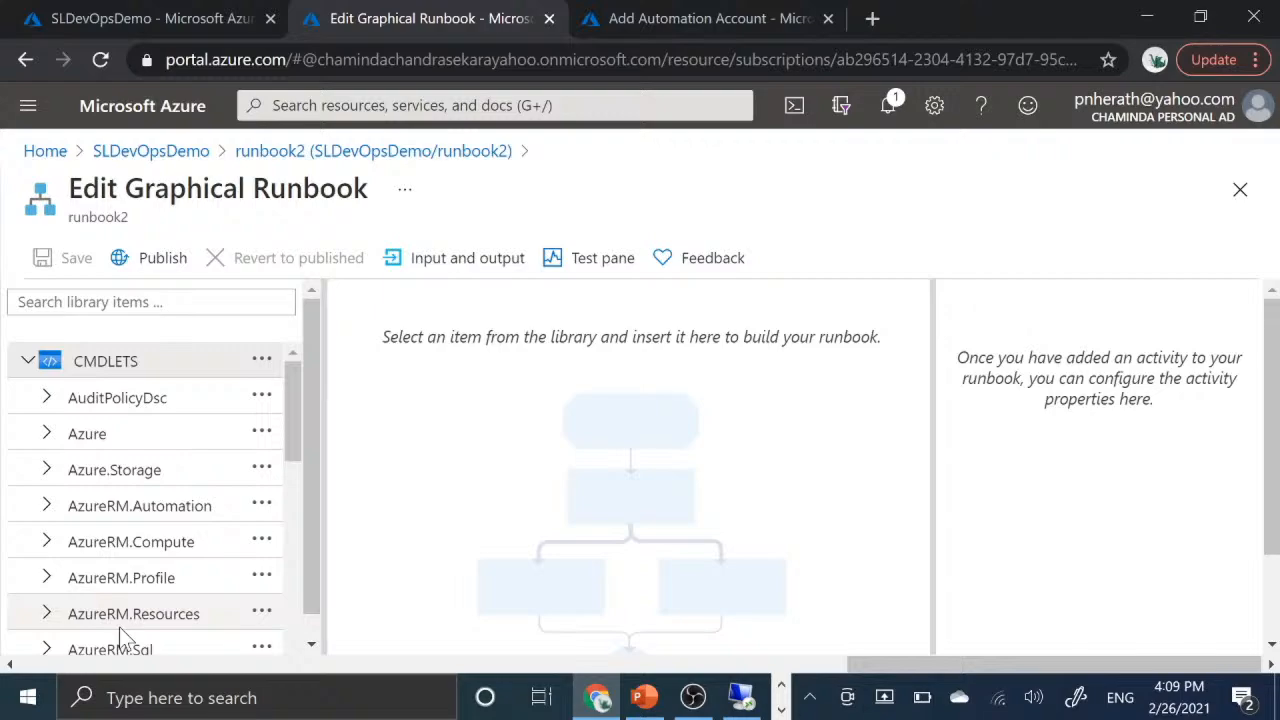
{"action": "scroll", "coordinate": [219, 491], "scroll_direction": "down", "scroll_amount": 6}
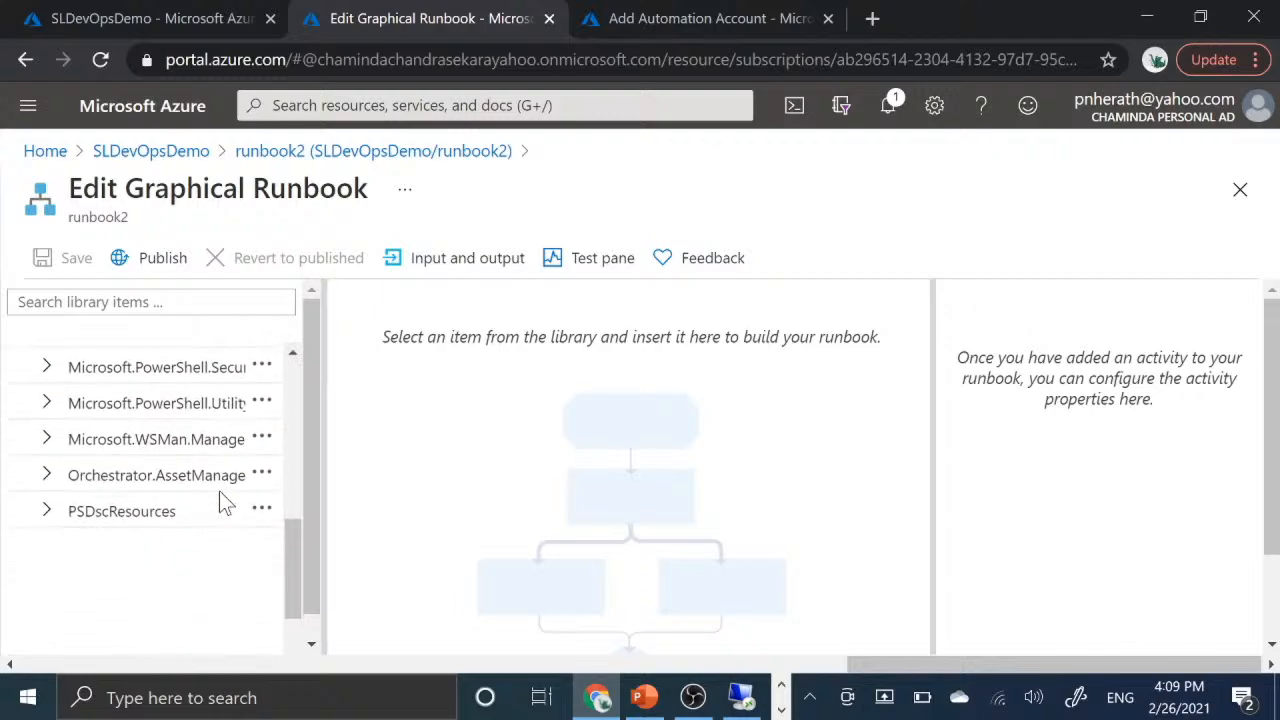
{"action": "scroll", "coordinate": [219, 491], "scroll_direction": "up", "scroll_amount": 6}
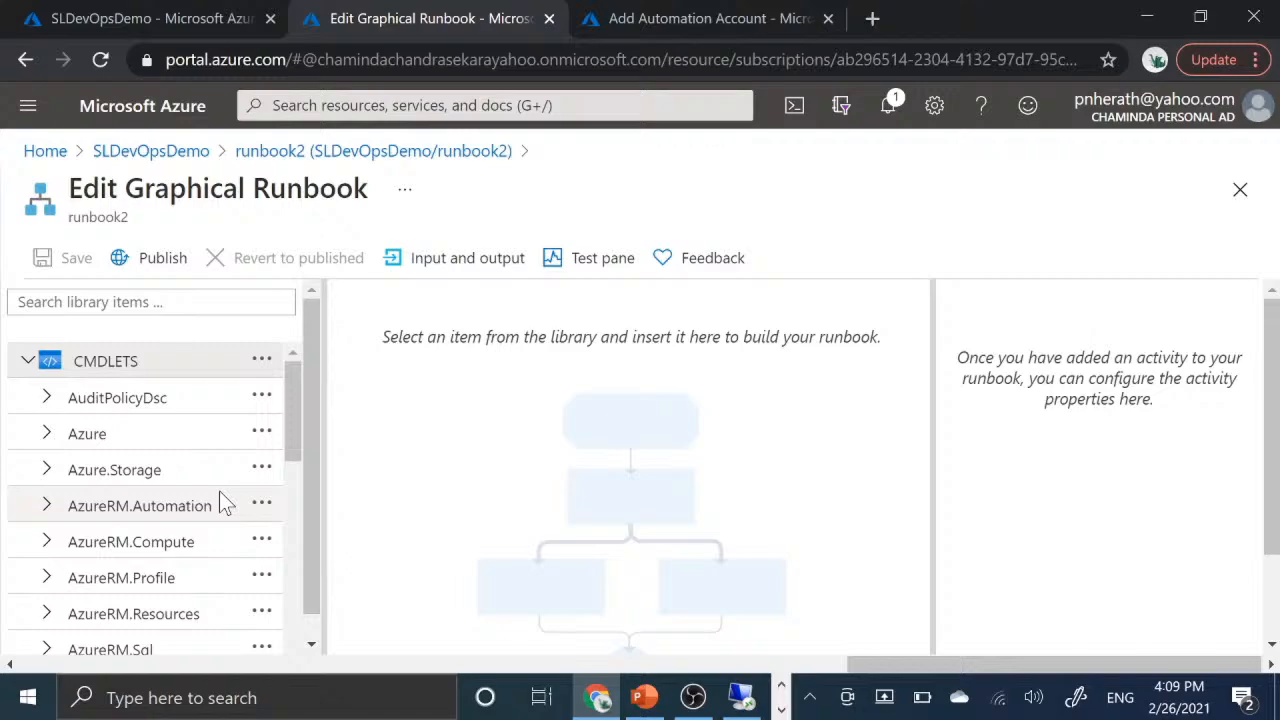
{"action": "left_click", "coordinate": [1240, 192]}
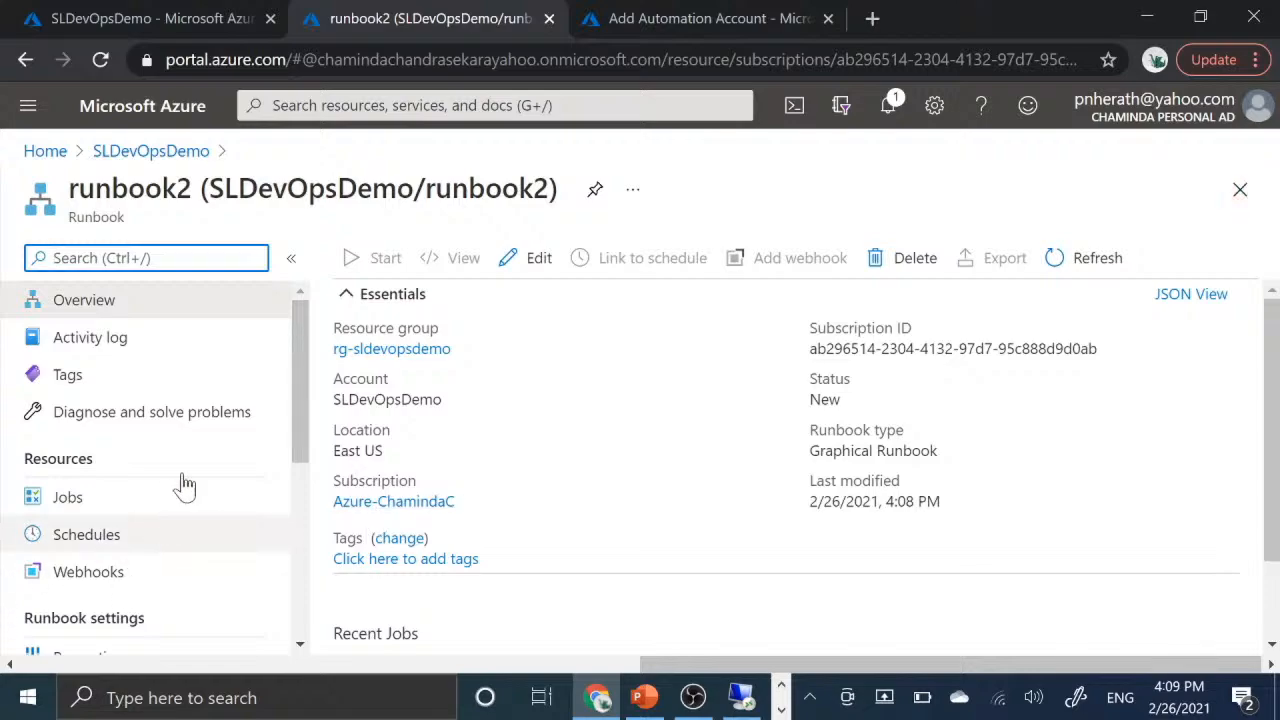
- Examine runbook2's overview, recent jobs and available resource pages, and return to the SLDevOpsDemo runbook list
{"action": "scroll", "coordinate": [656, 518], "scroll_direction": "down", "scroll_amount": 1}
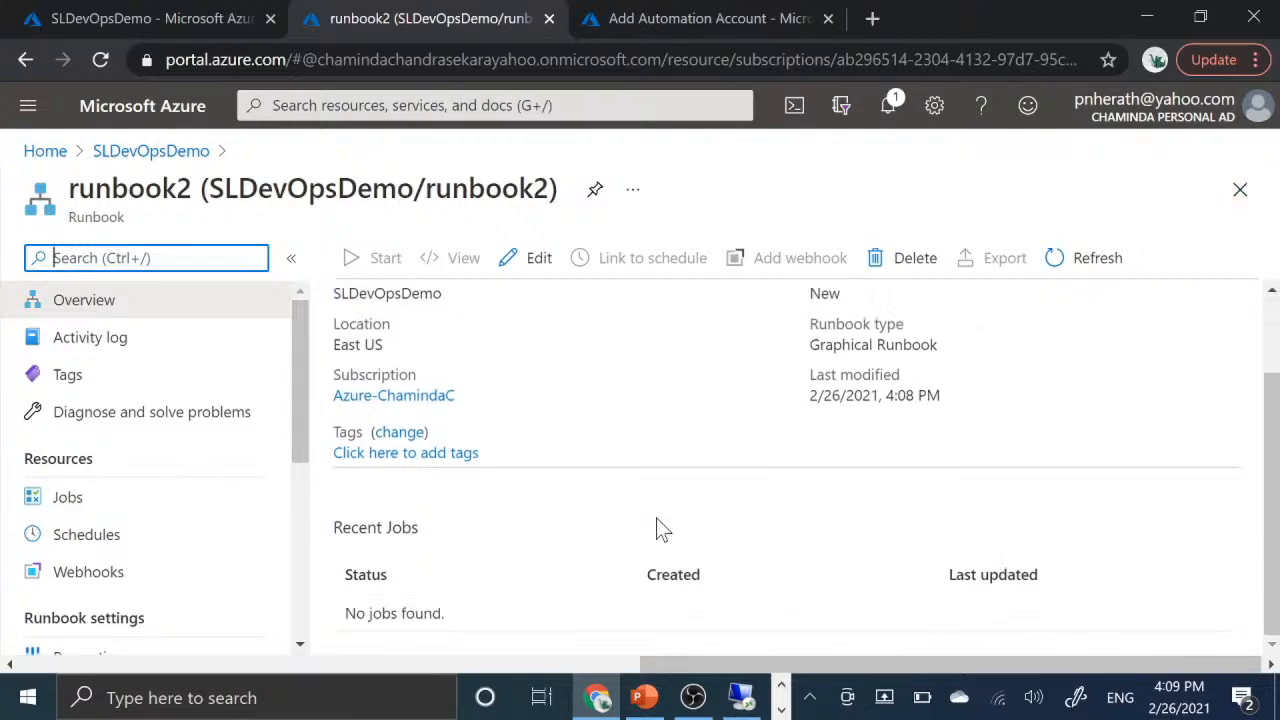
{"action": "scroll", "coordinate": [656, 518], "scroll_direction": "up", "scroll_amount": 1}
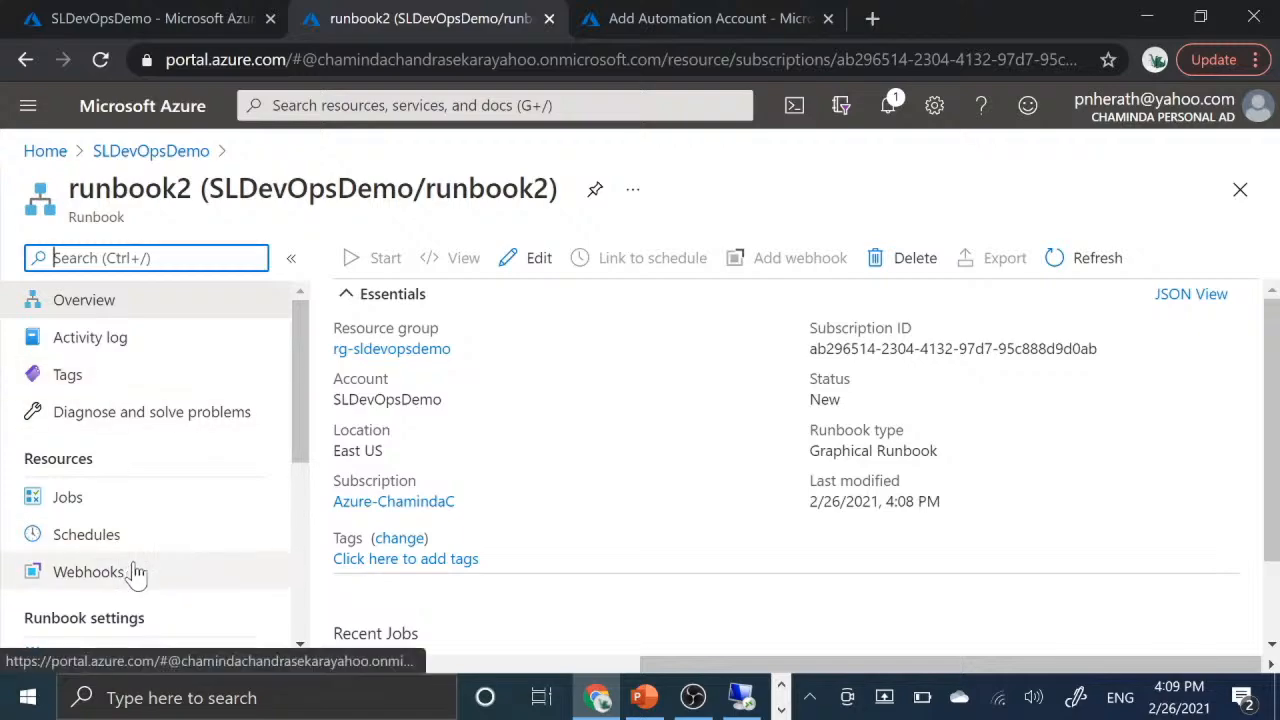
{"action": "scroll", "coordinate": [131, 569], "scroll_direction": "down", "scroll_amount": 4}
{"action": "scroll", "coordinate": [255, 368], "scroll_direction": "up", "scroll_amount": 4}
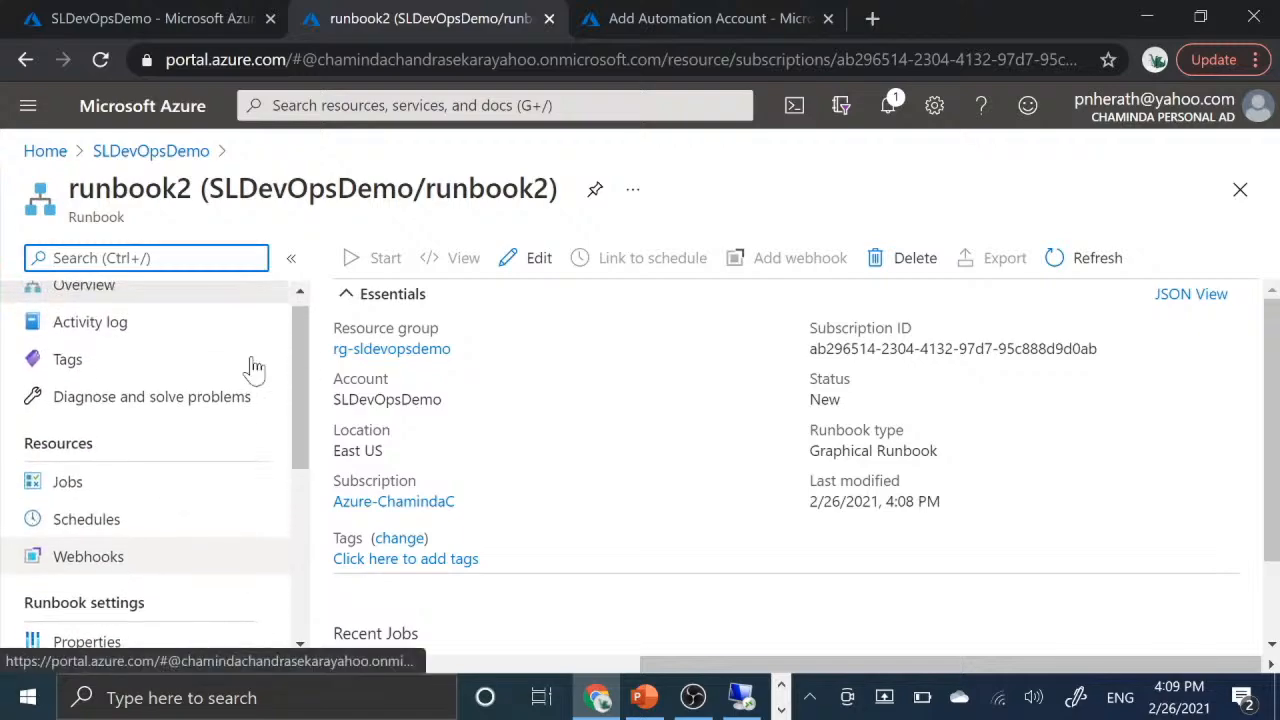
{"action": "left_click", "coordinate": [198, 158]}
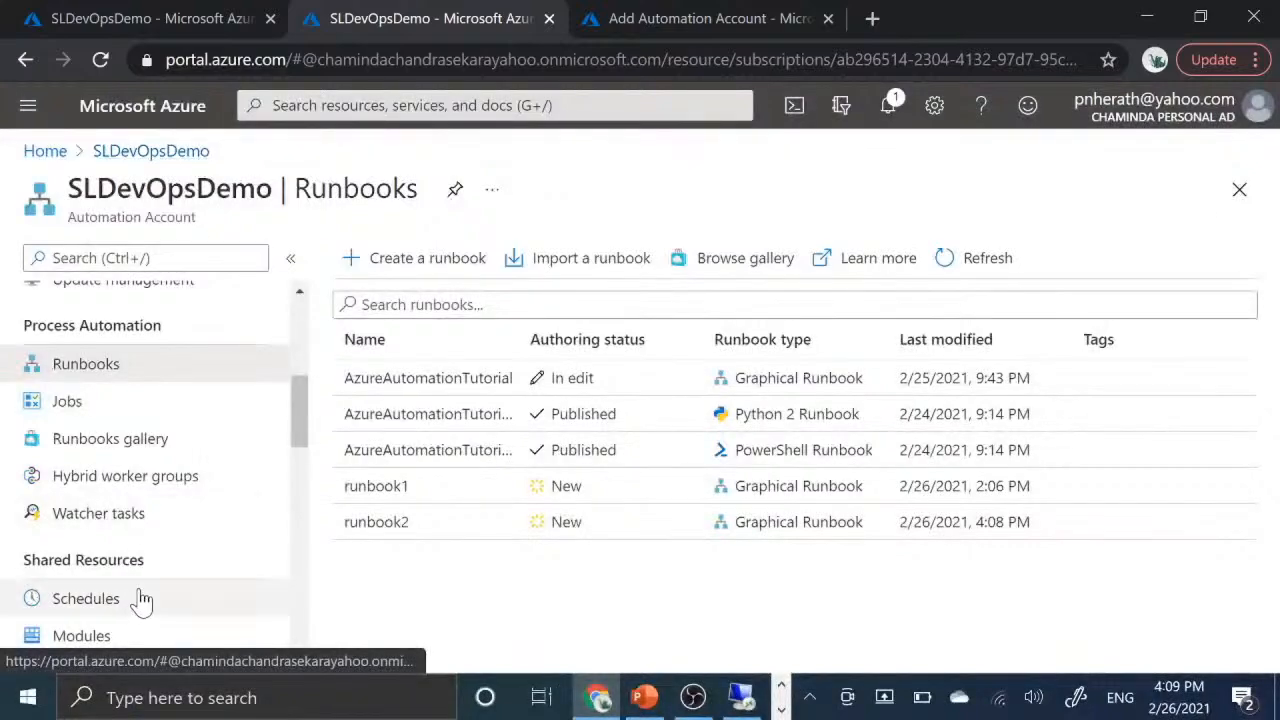
- Open the account's Schedules page, examine the New Schedule form's start, time zone and recurrence options, and close it without creating a schedule
{"action": "scroll", "coordinate": [134, 603], "scroll_direction": "down", "scroll_amount": 1}
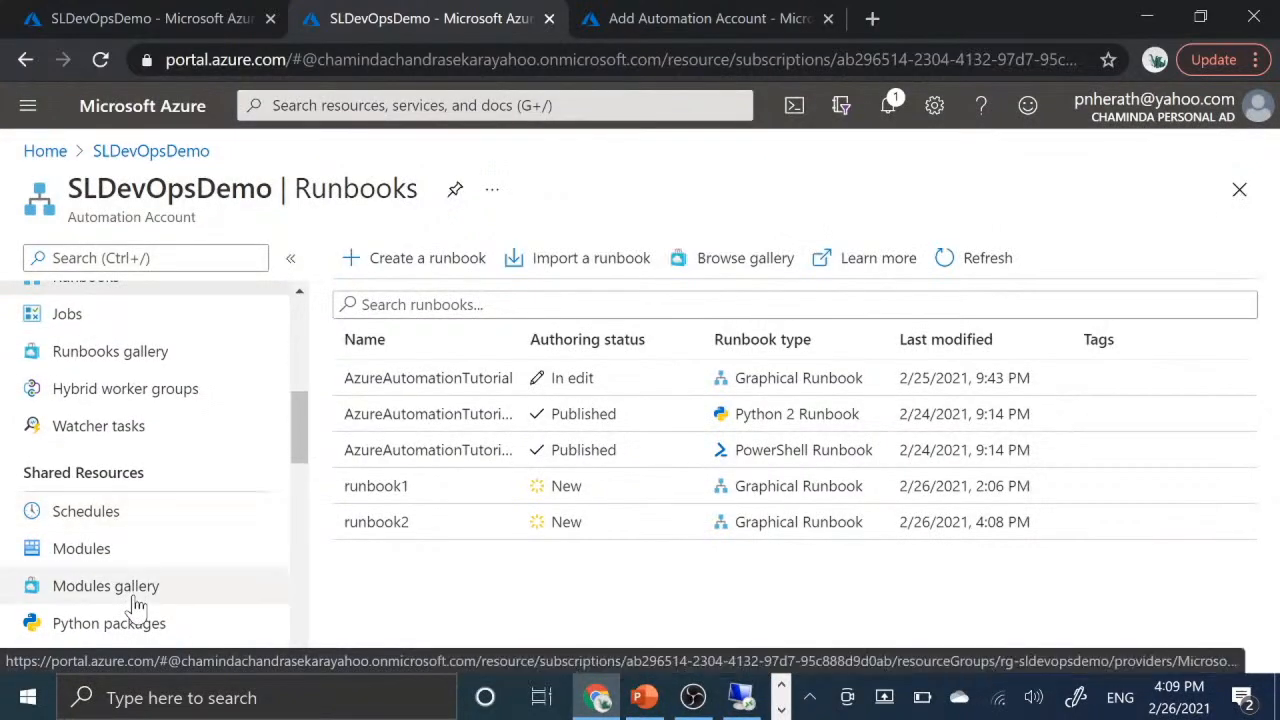
{"action": "scroll", "coordinate": [183, 394], "scroll_direction": "up", "scroll_amount": 1}
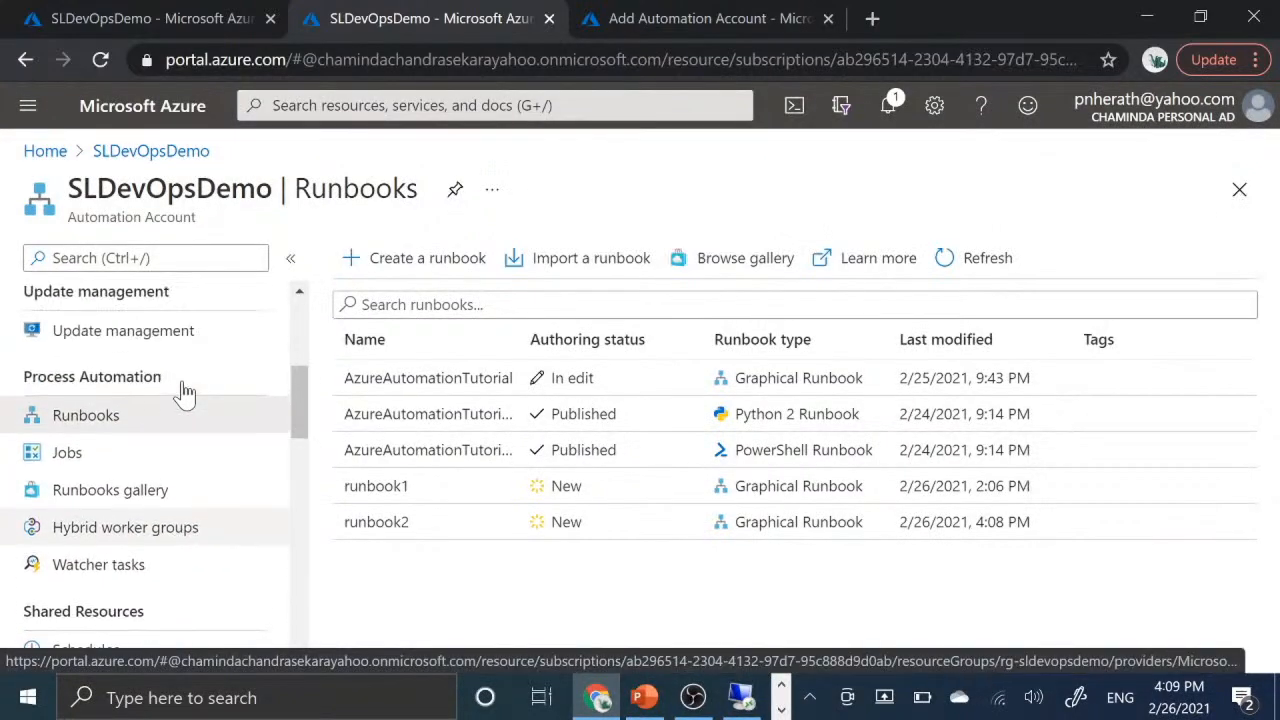
{"action": "scroll", "coordinate": [183, 394], "scroll_direction": "down", "scroll_amount": 3}
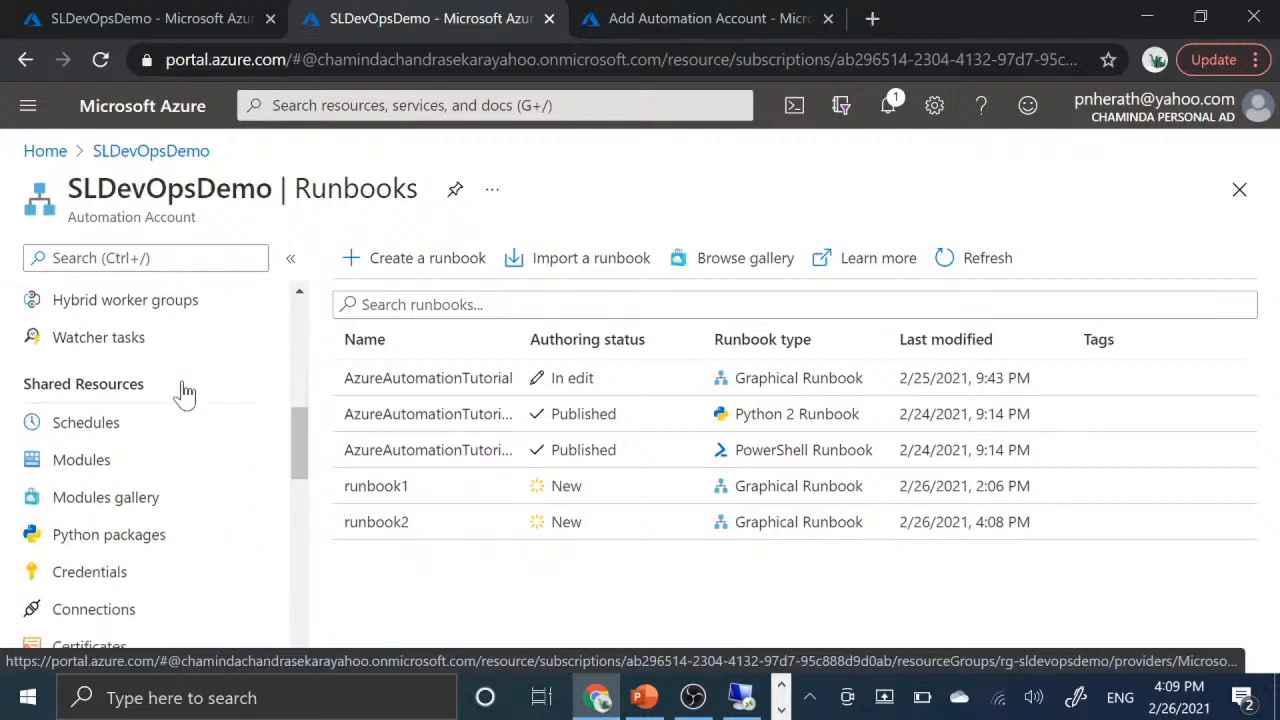
{"action": "scroll", "coordinate": [185, 393], "scroll_direction": "down", "scroll_amount": 1}
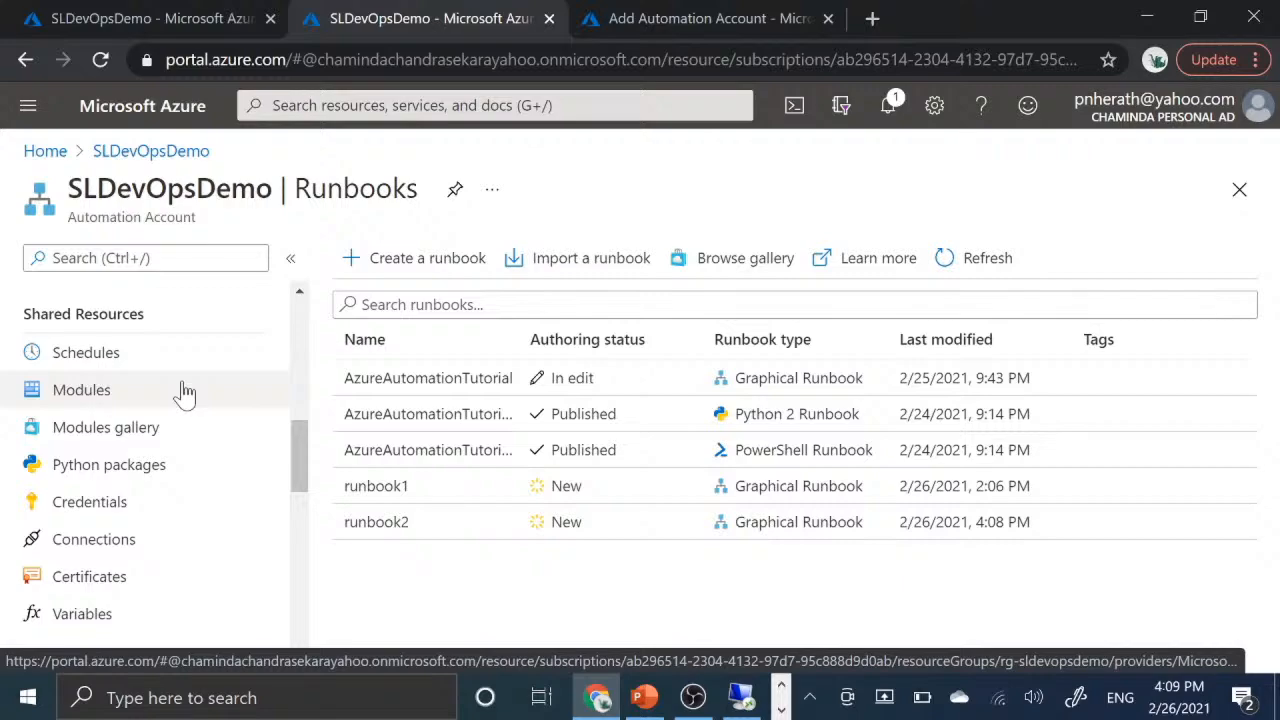
{"action": "left_click", "coordinate": [88, 360]}
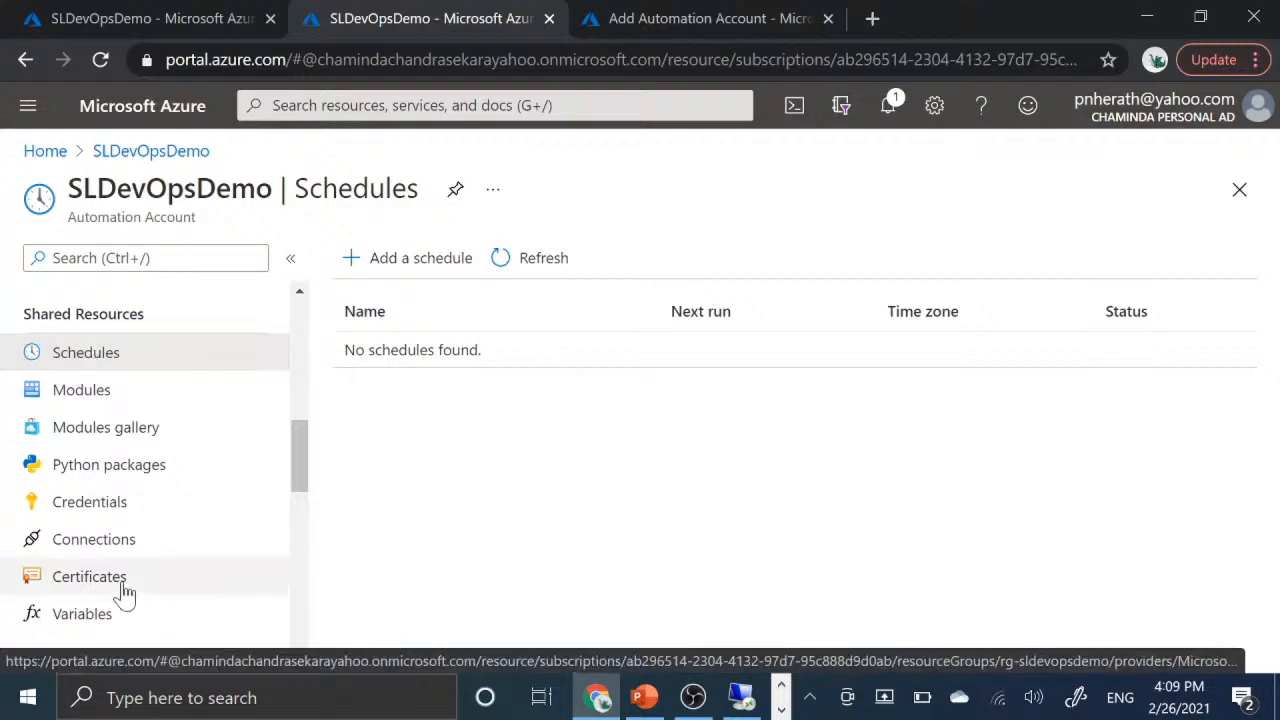
{"action": "left_click", "coordinate": [422, 250]}
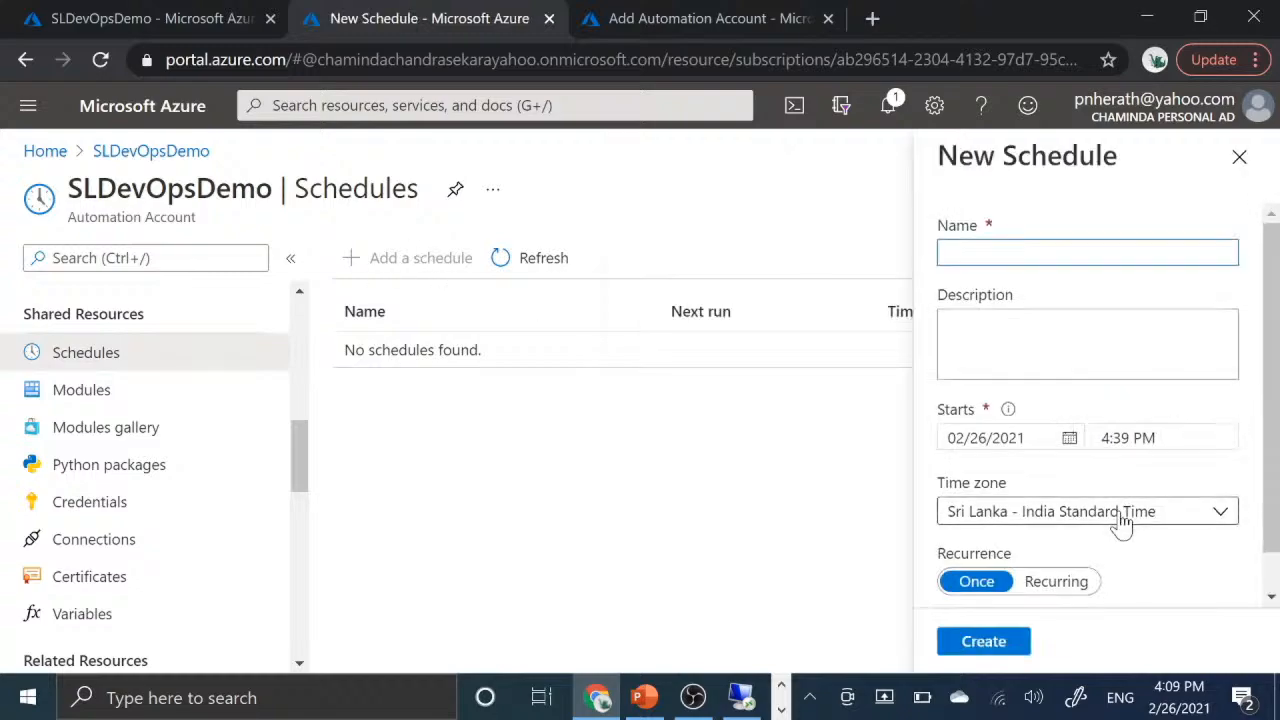
{"action": "scroll", "coordinate": [1122, 522], "scroll_direction": "down", "scroll_amount": 1}
{"action": "scroll", "coordinate": [1121, 523], "scroll_direction": "up", "scroll_amount": 1}
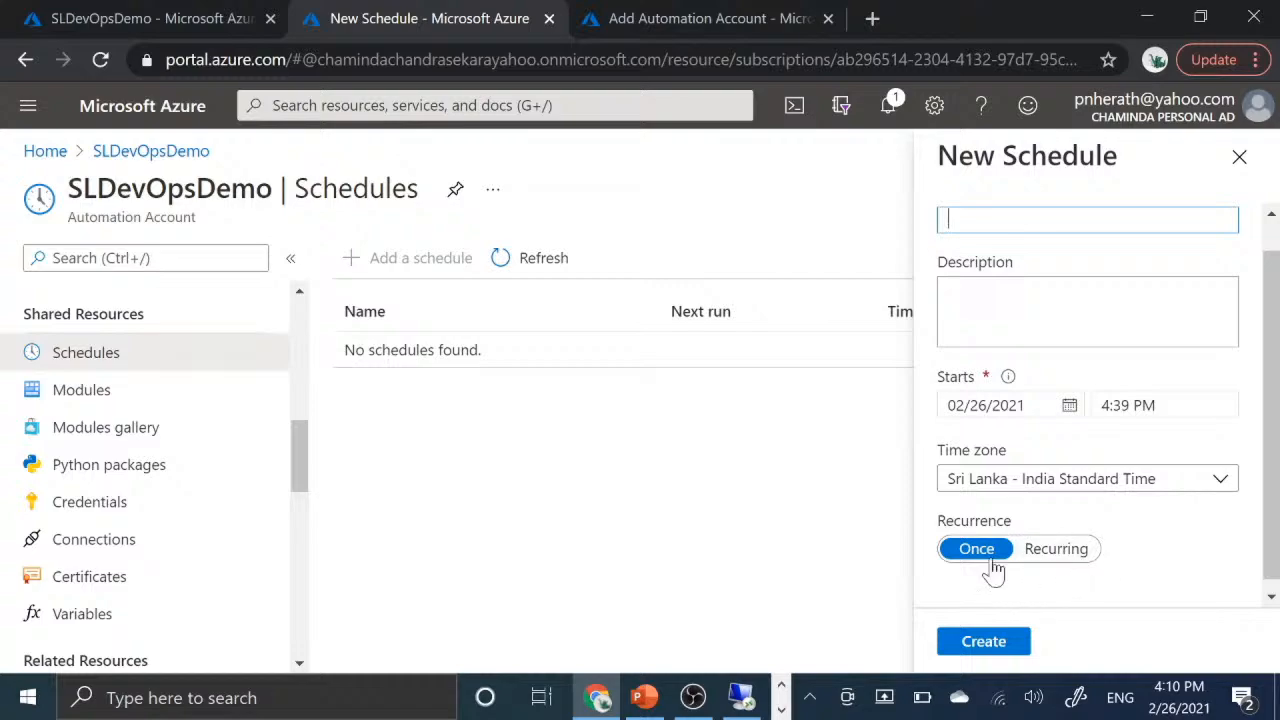
{"action": "scroll", "coordinate": [1138, 563], "scroll_direction": "up", "scroll_amount": 1}
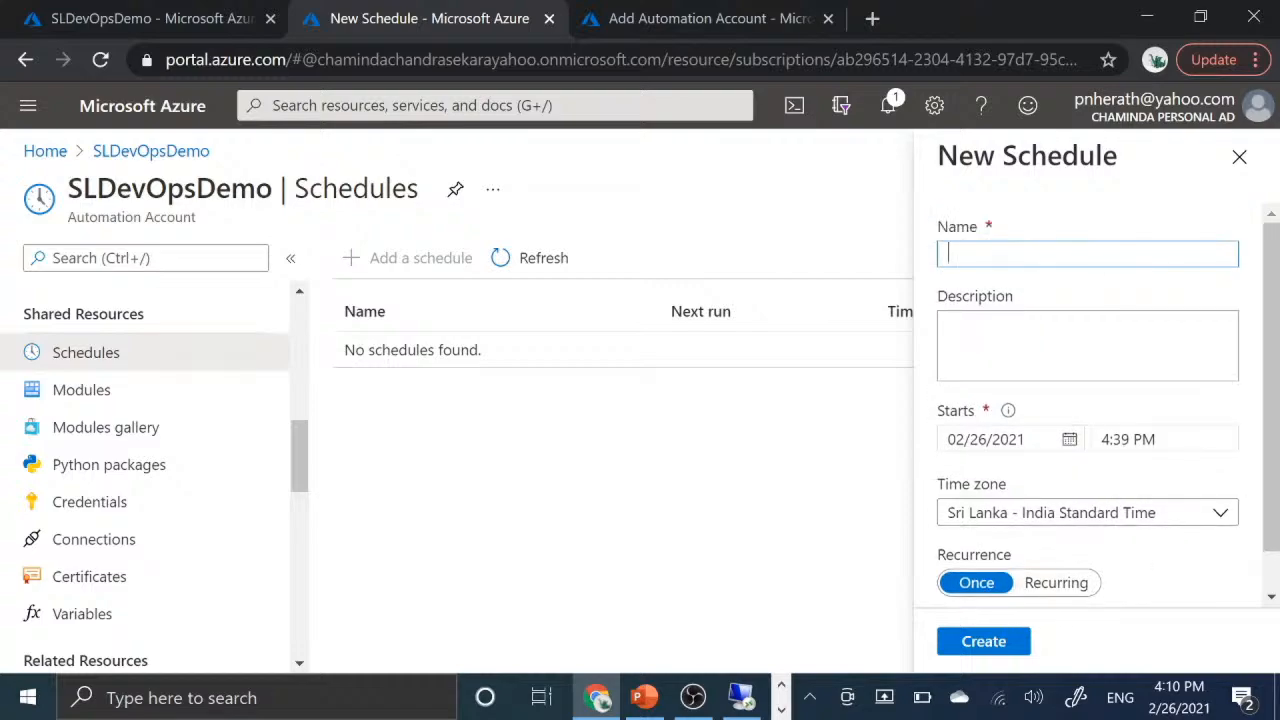
{"action": "left_click", "coordinate": [1239, 157]}
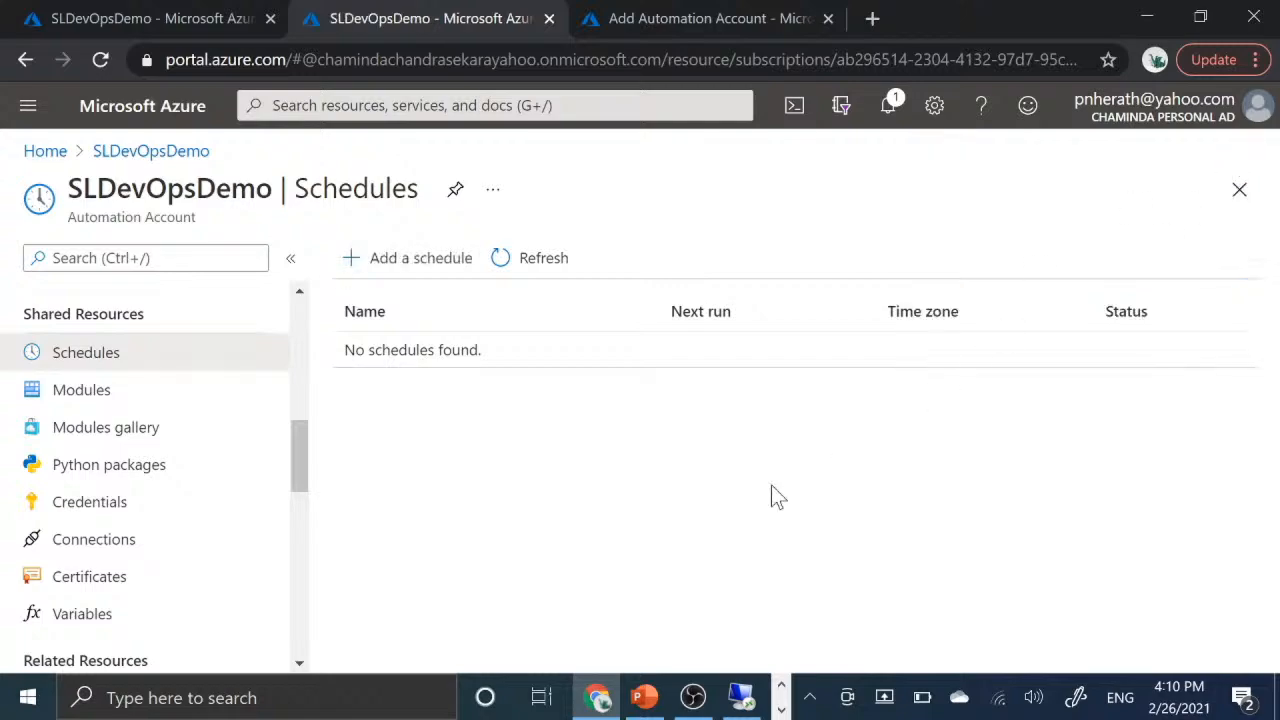
- Look through the account's Modules list, examine the Add a module upload form and close it without adding a module
{"action": "left_click", "coordinate": [105, 395]}
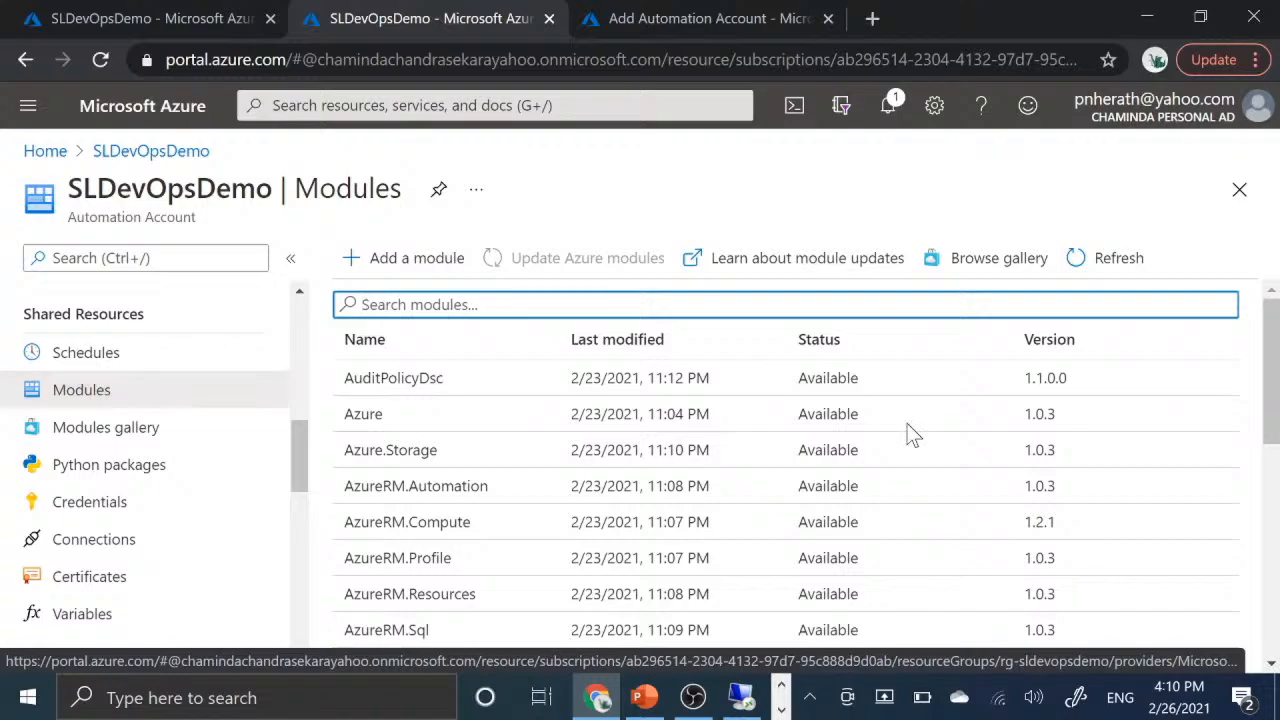
{"action": "scroll", "coordinate": [897, 497], "scroll_direction": "down", "scroll_amount": 1}
{"action": "scroll", "coordinate": [897, 497], "scroll_direction": "down", "scroll_amount": 3}
{"action": "scroll", "coordinate": [897, 497], "scroll_direction": "up", "scroll_amount": 4}
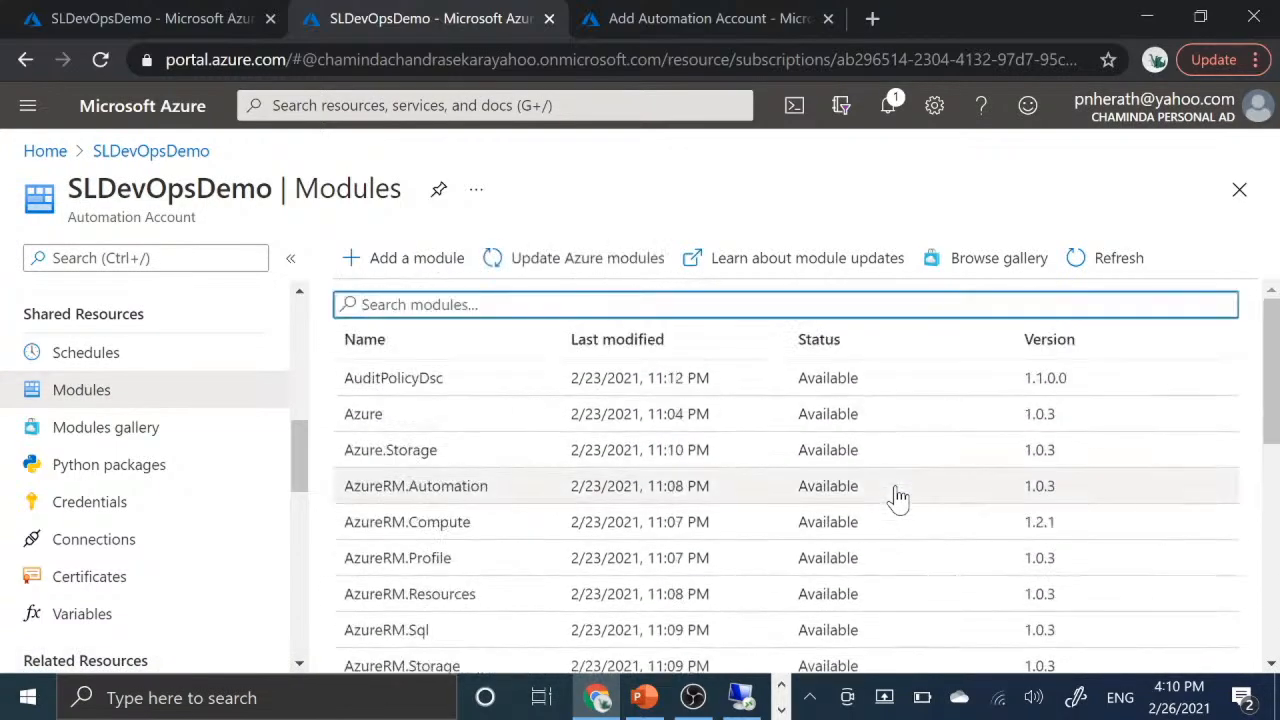
{"action": "scroll", "coordinate": [897, 497], "scroll_direction": "down", "scroll_amount": 2}
{"action": "scroll", "coordinate": [897, 497], "scroll_direction": "up", "scroll_amount": 2}
{"action": "scroll", "coordinate": [894, 500], "scroll_direction": "down", "scroll_amount": 5}
{"action": "scroll", "coordinate": [894, 500], "scroll_direction": "up", "scroll_amount": 5}
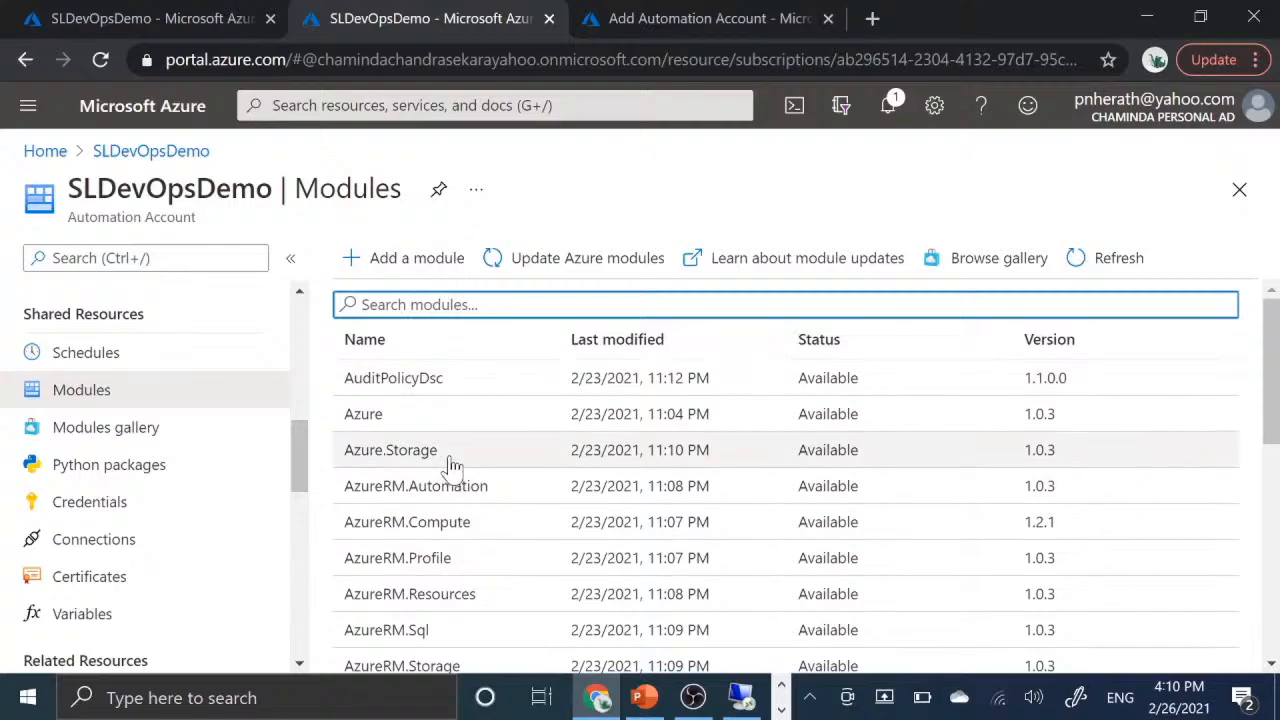
{"action": "scroll", "coordinate": [452, 465], "scroll_direction": "down", "scroll_amount": 3}
{"action": "scroll", "coordinate": [452, 465], "scroll_direction": "down", "scroll_amount": 3}
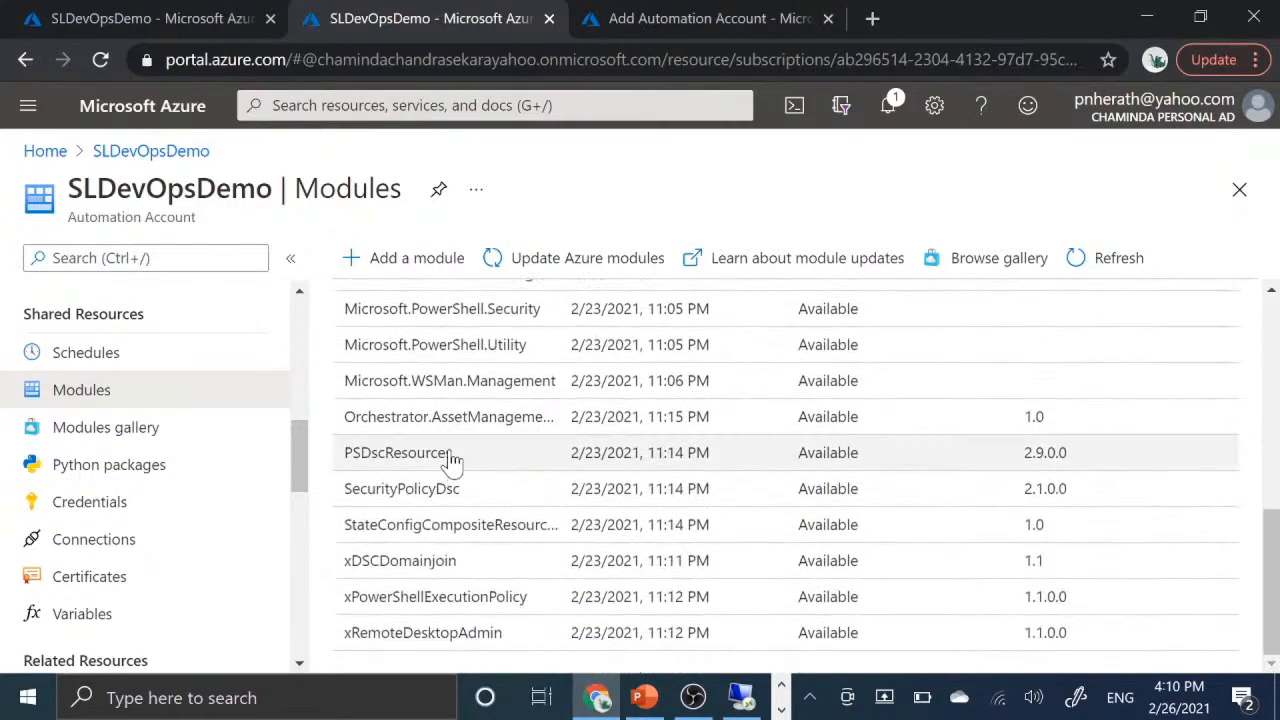
{"action": "scroll", "coordinate": [568, 418], "scroll_direction": "up", "scroll_amount": 6}
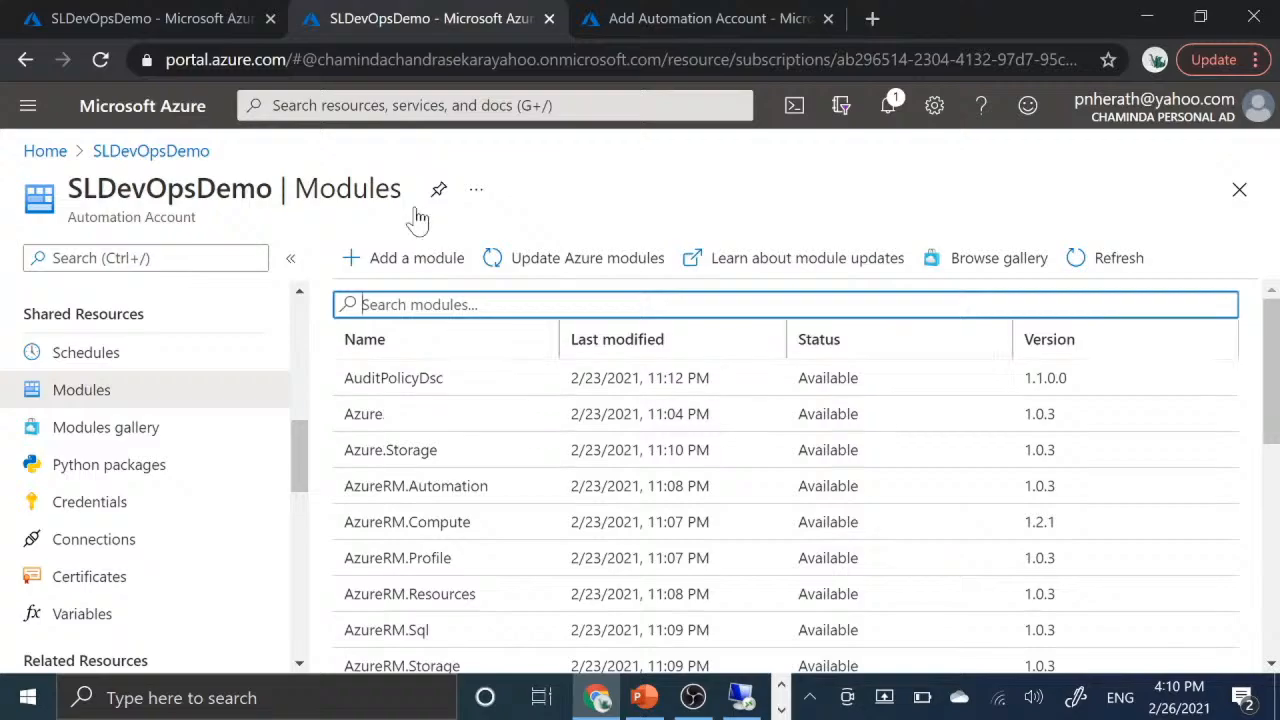
{"action": "left_click", "coordinate": [395, 262]}
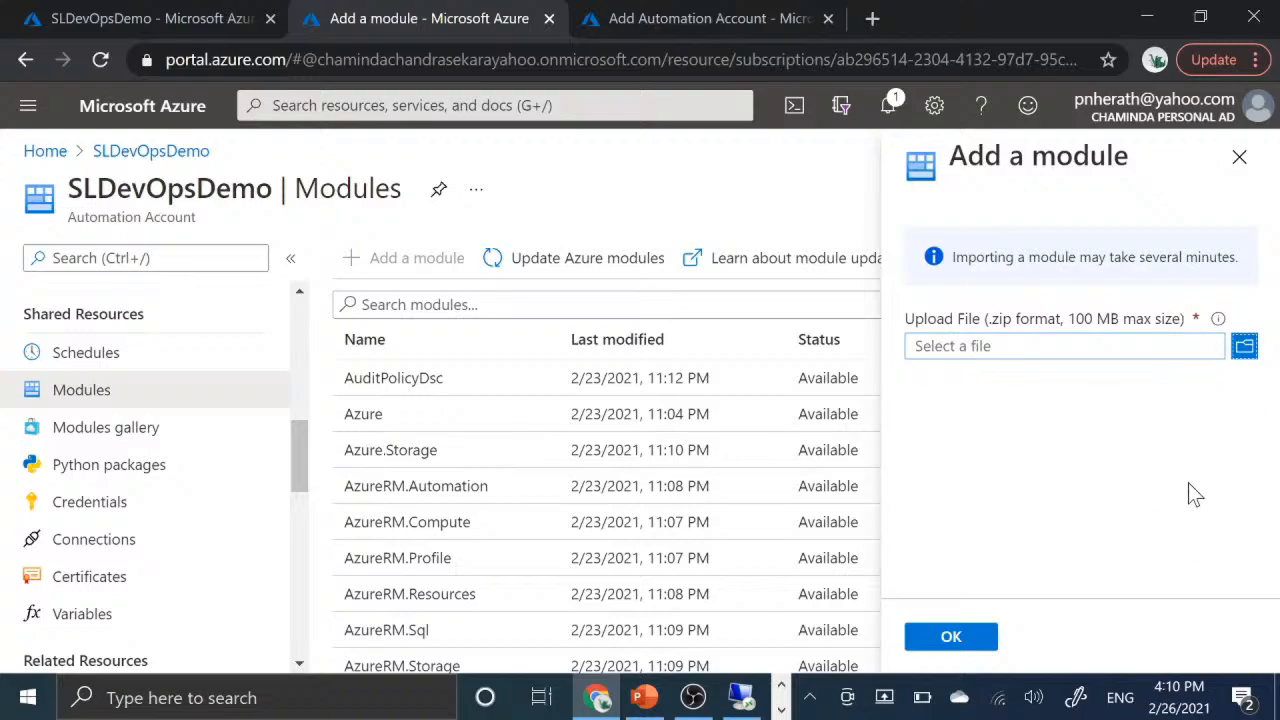
{"action": "left_click", "coordinate": [1239, 157]}
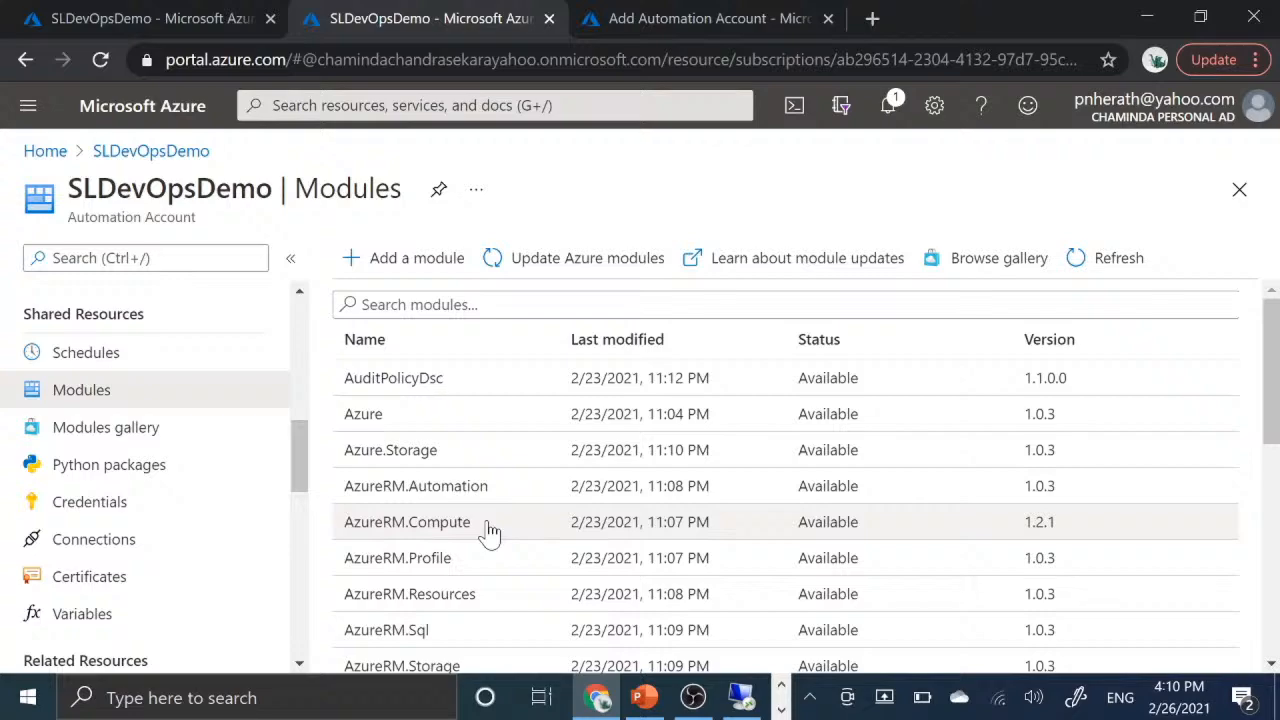
- Open the Modules gallery and browse the modules available for import
{"action": "left_click", "coordinate": [106, 430]}
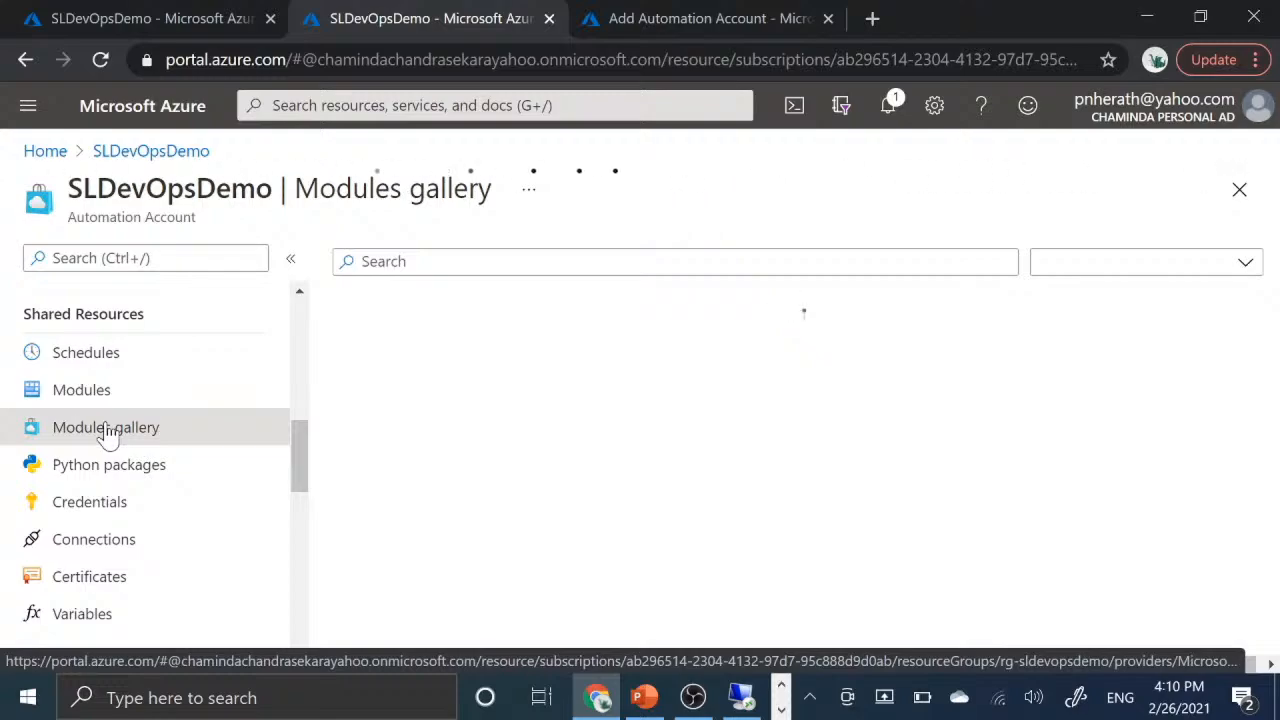
{"action": "scroll", "coordinate": [588, 505], "scroll_direction": "down", "scroll_amount": 1}
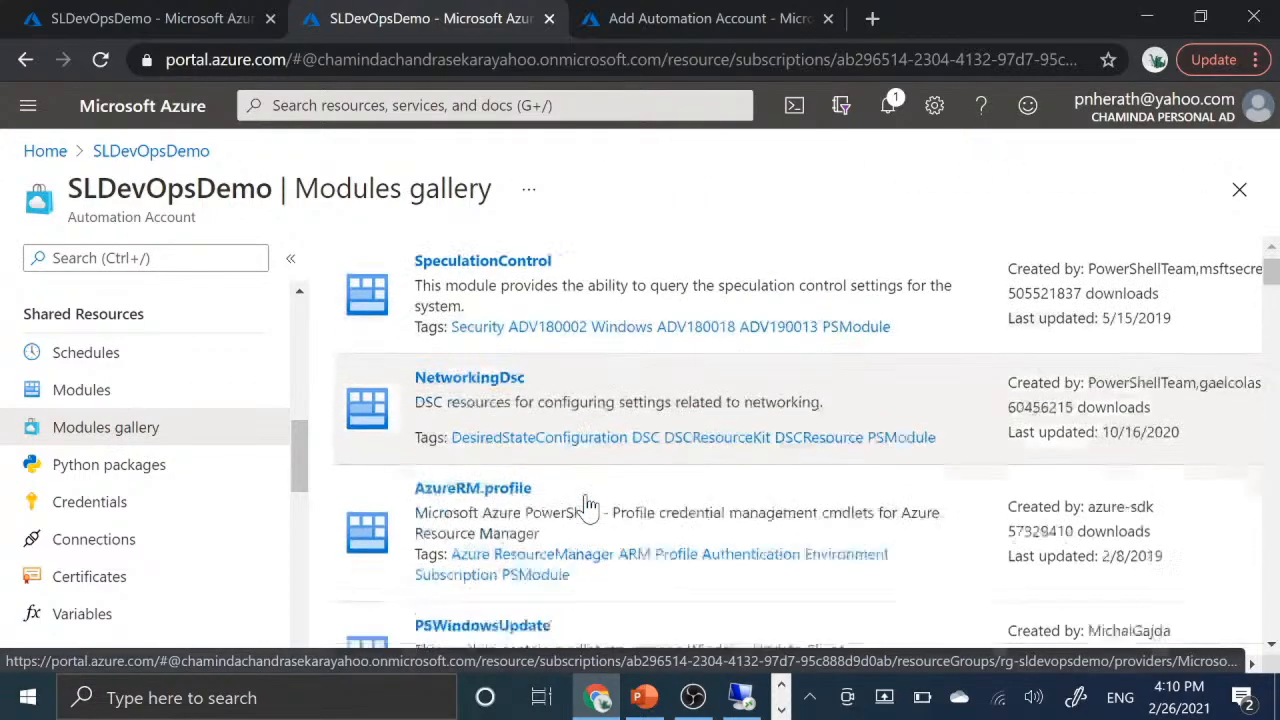
{"action": "scroll", "coordinate": [588, 505], "scroll_direction": "down", "scroll_amount": 5}
{"action": "scroll", "coordinate": [588, 507], "scroll_direction": "up", "scroll_amount": 10}
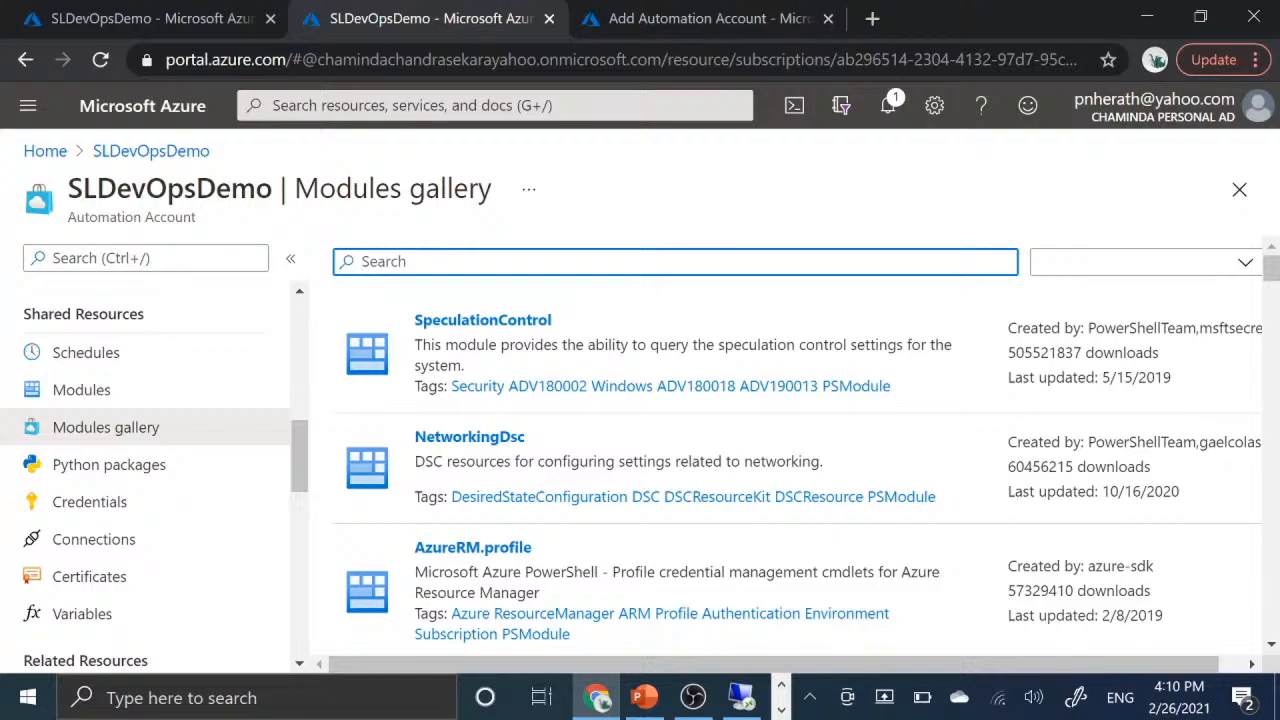
{"action": "scroll", "coordinate": [523, 560], "scroll_direction": "down", "scroll_amount": 10}
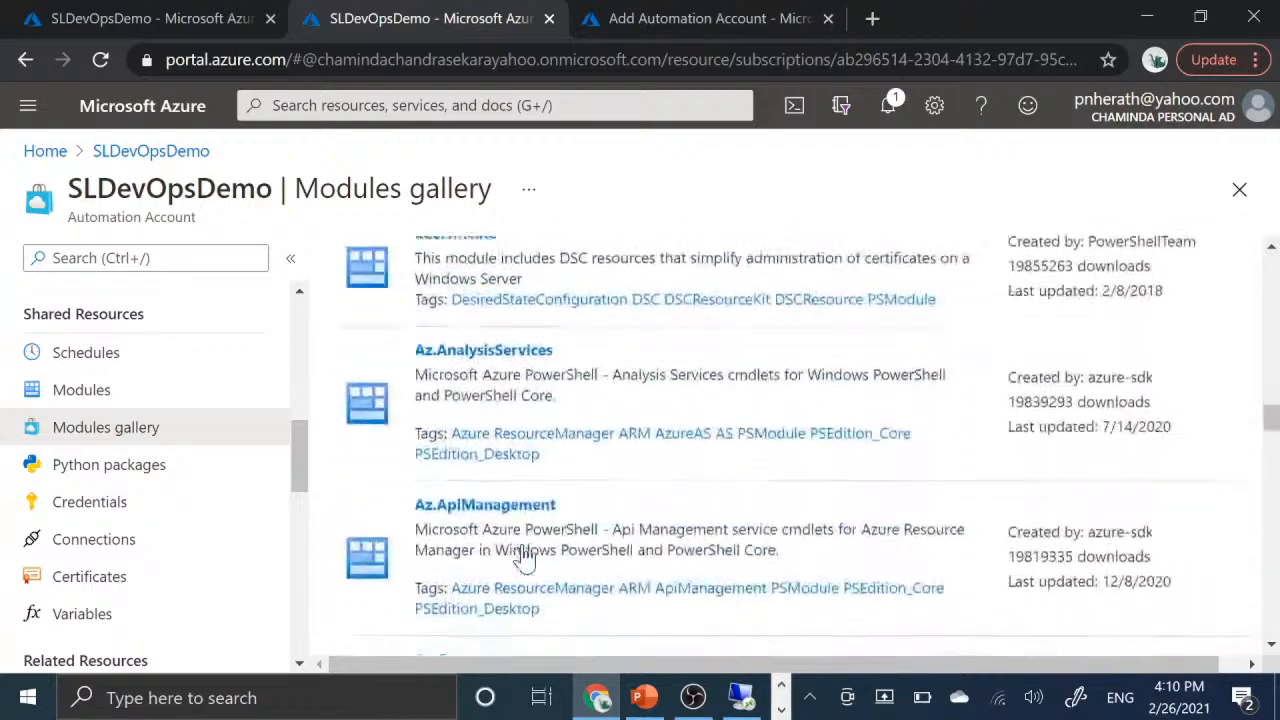
{"action": "scroll", "coordinate": [523, 560], "scroll_direction": "down", "scroll_amount": 5}
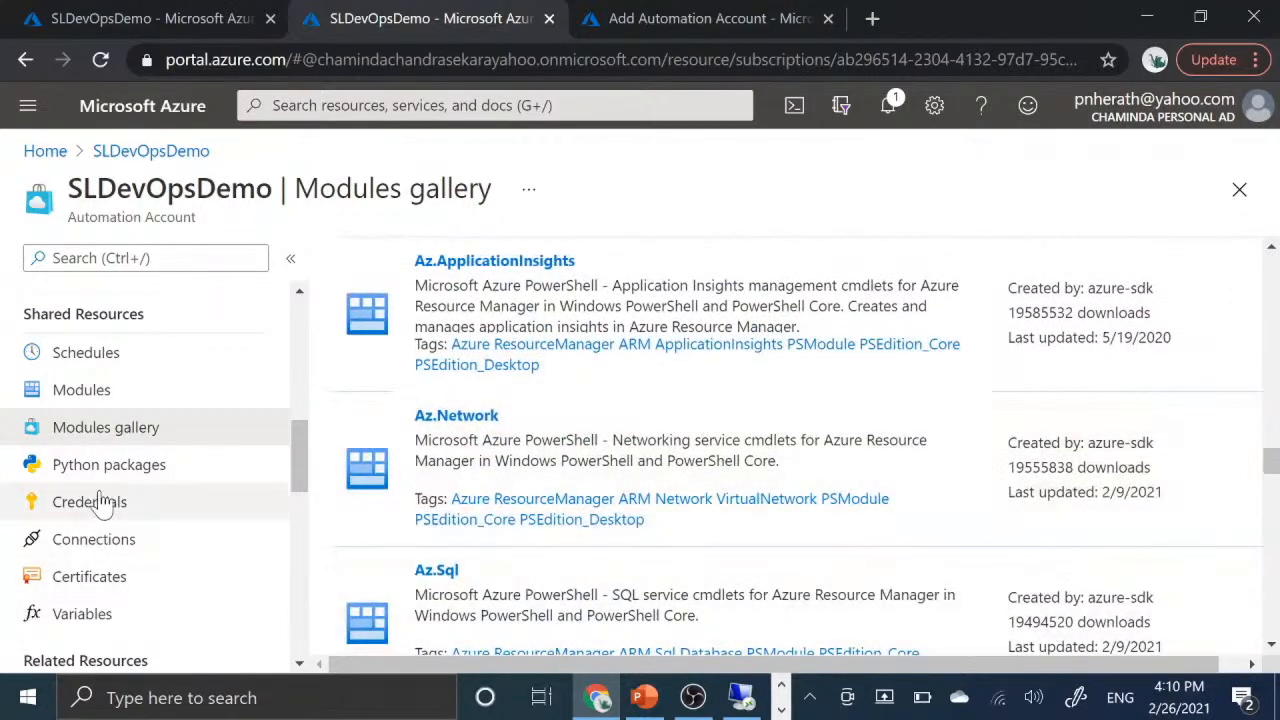
- View the Python packages page, examine the New Credential form on the Credentials page and close it without creating a credential
{"action": "left_click", "coordinate": [97, 478]}
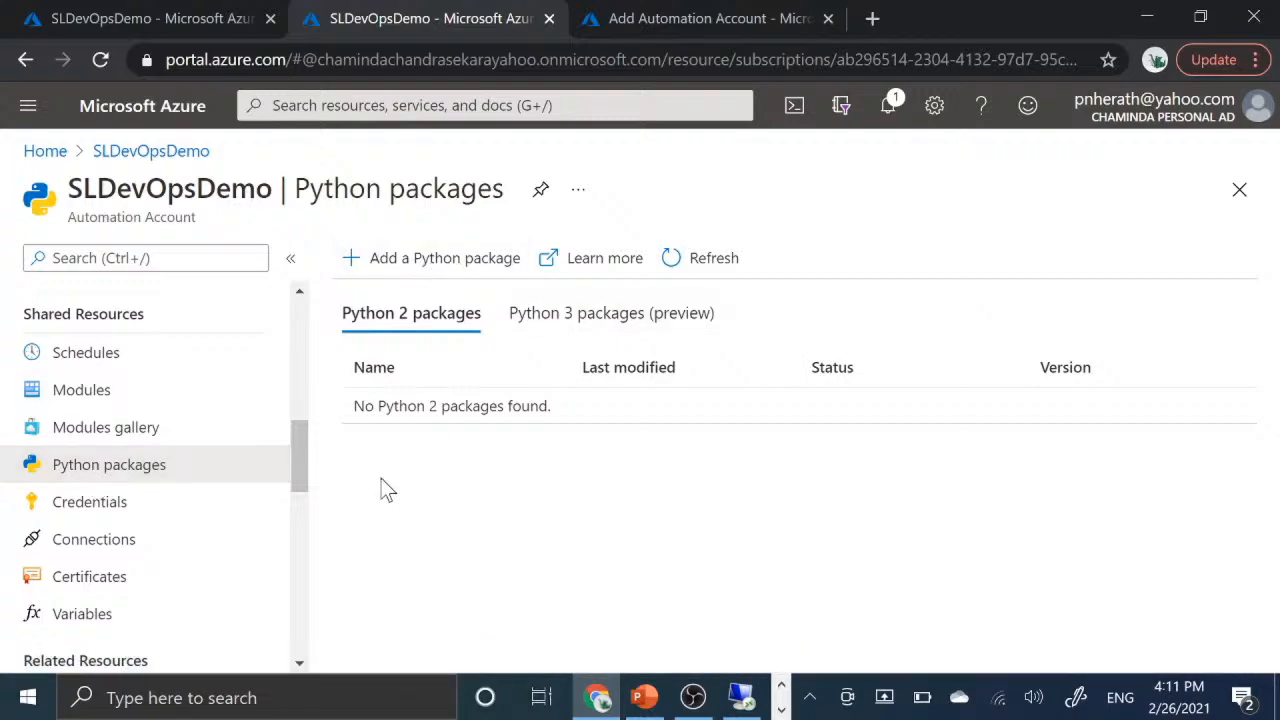
{"action": "left_click", "coordinate": [65, 518]}
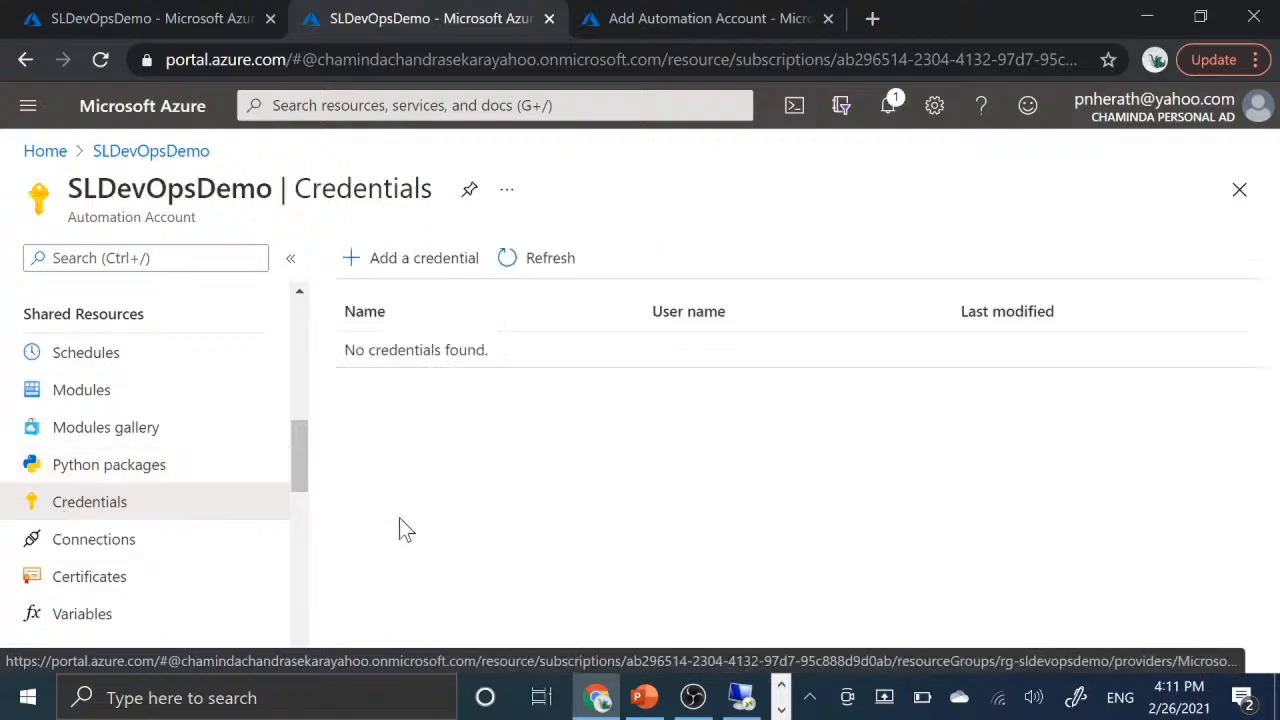
{"action": "left_click", "coordinate": [416, 272]}
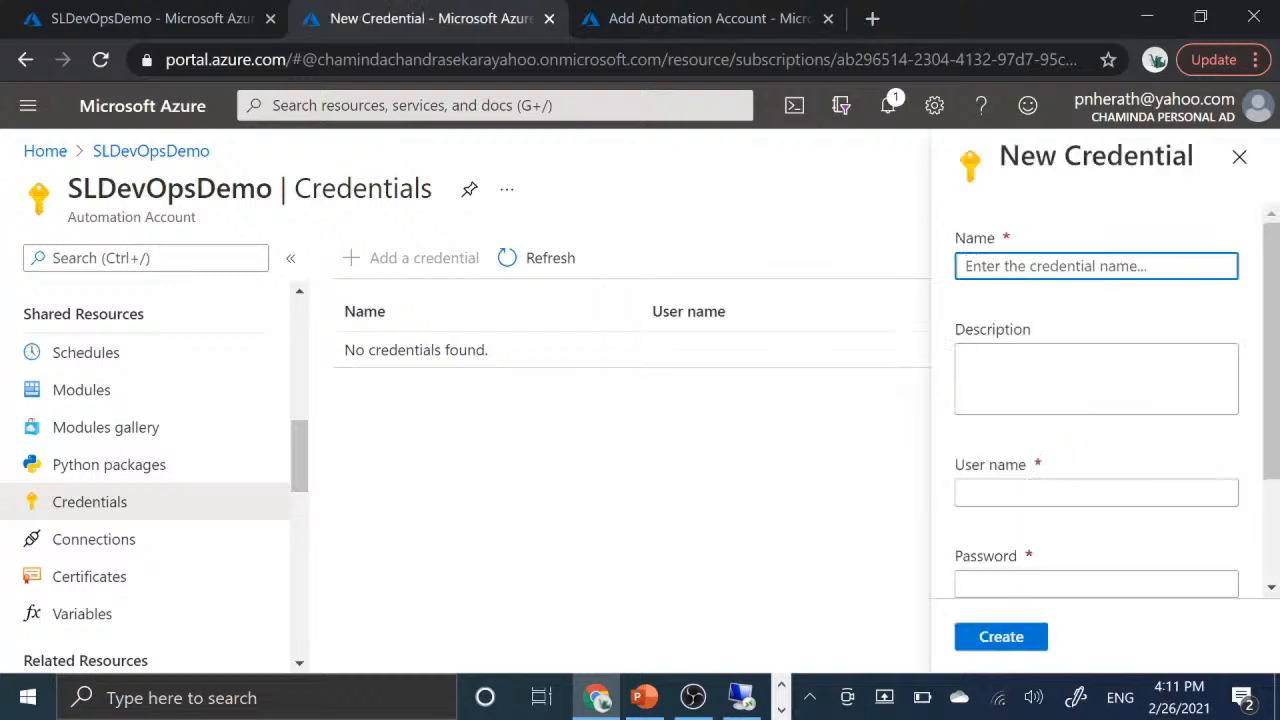
{"action": "scroll", "coordinate": [1123, 325], "scroll_direction": "down", "scroll_amount": 2}
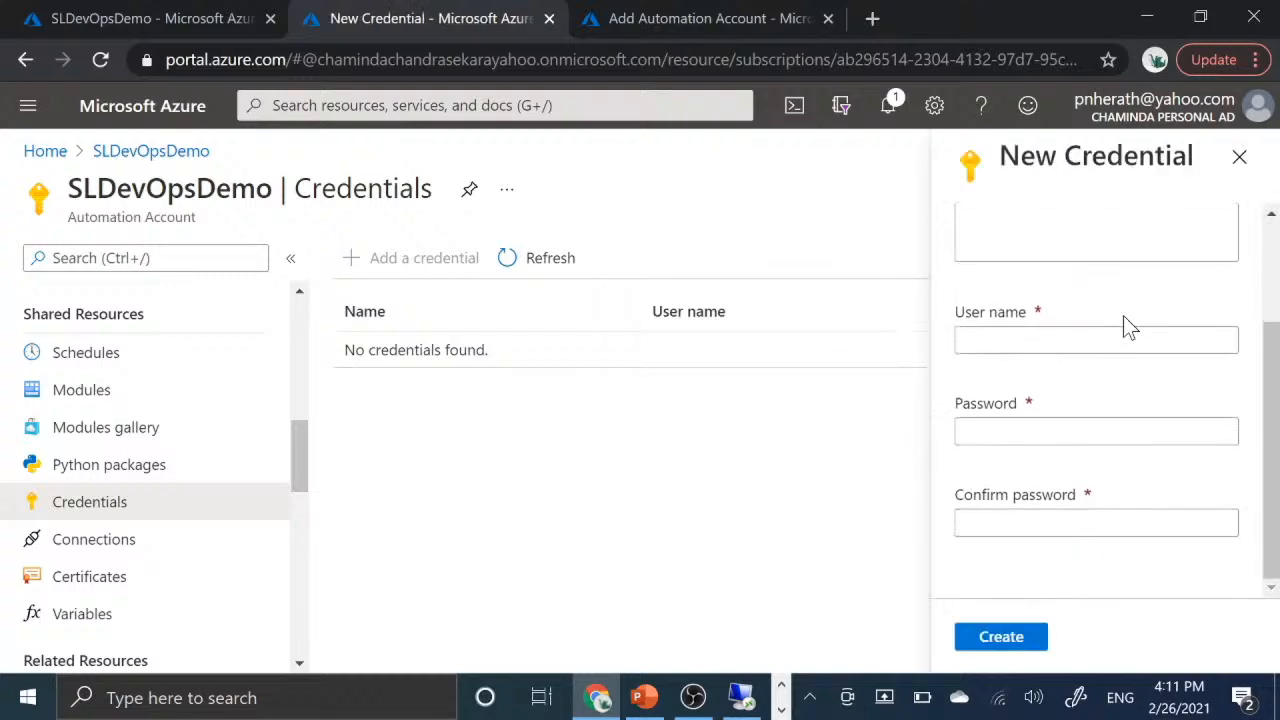
{"action": "left_click", "coordinate": [1100, 340]}
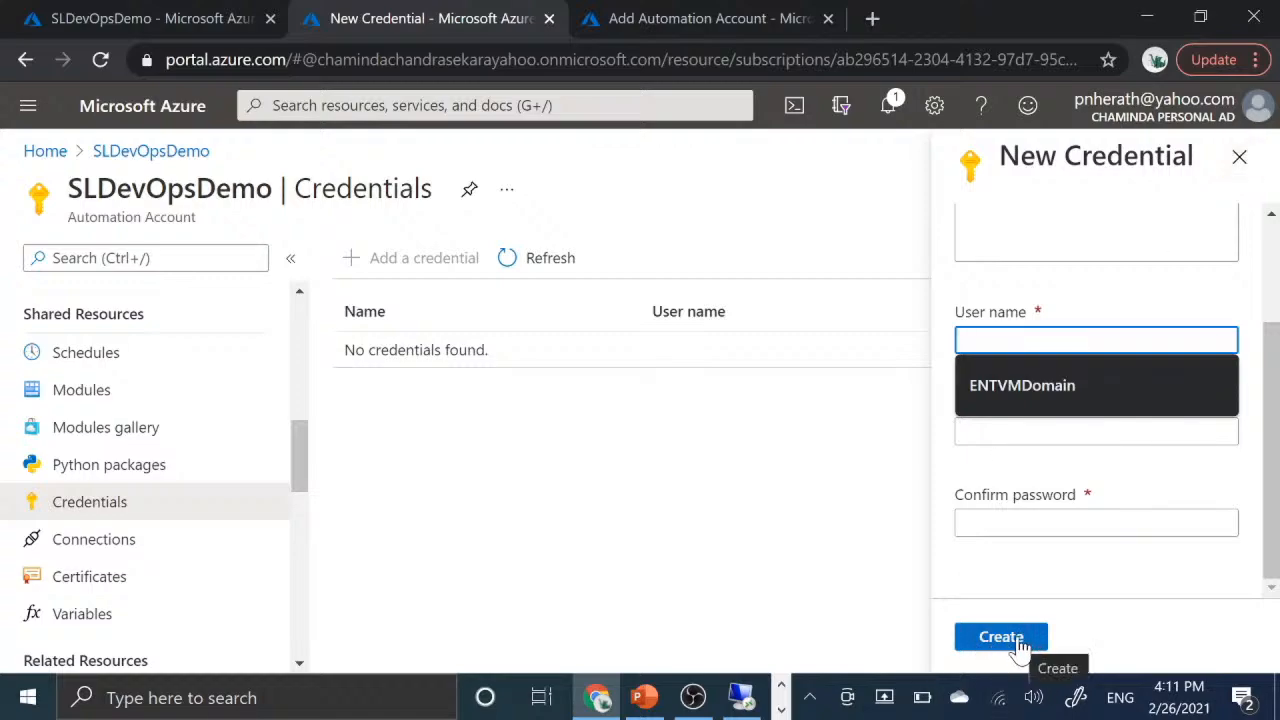
{"action": "left_click", "coordinate": [1236, 168]}
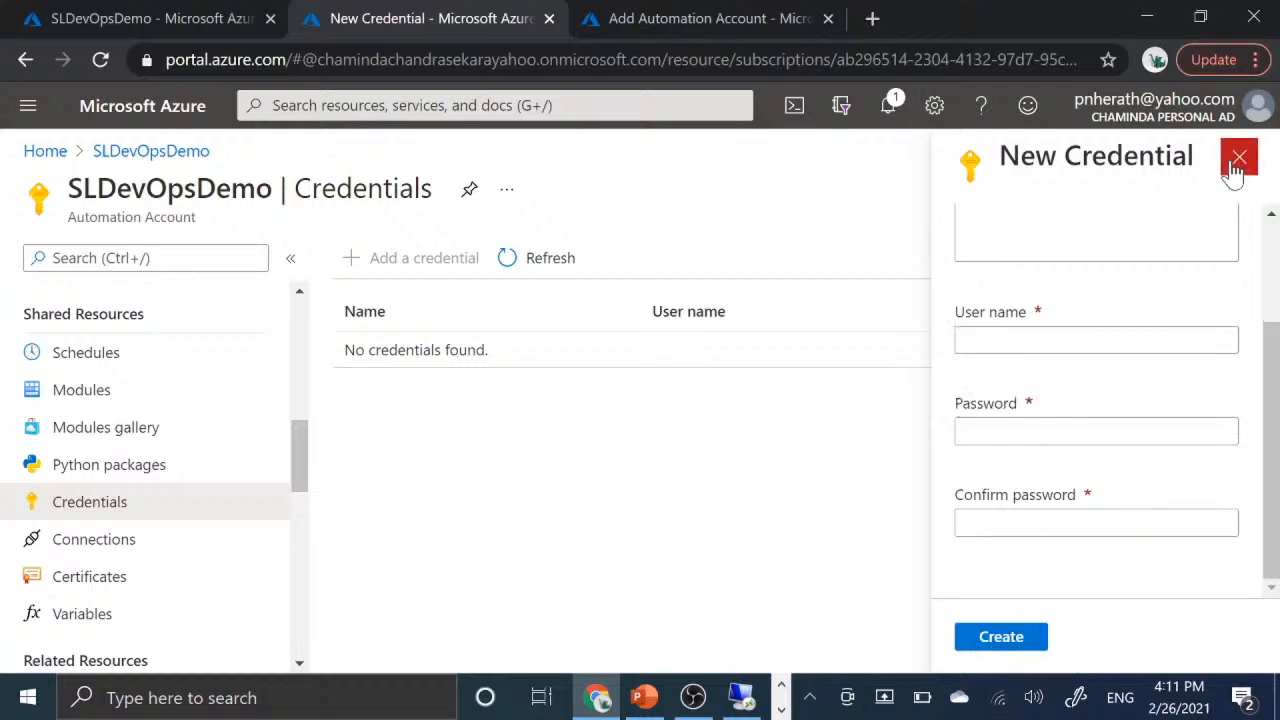
{"action": "left_click", "coordinate": [1237, 164]}
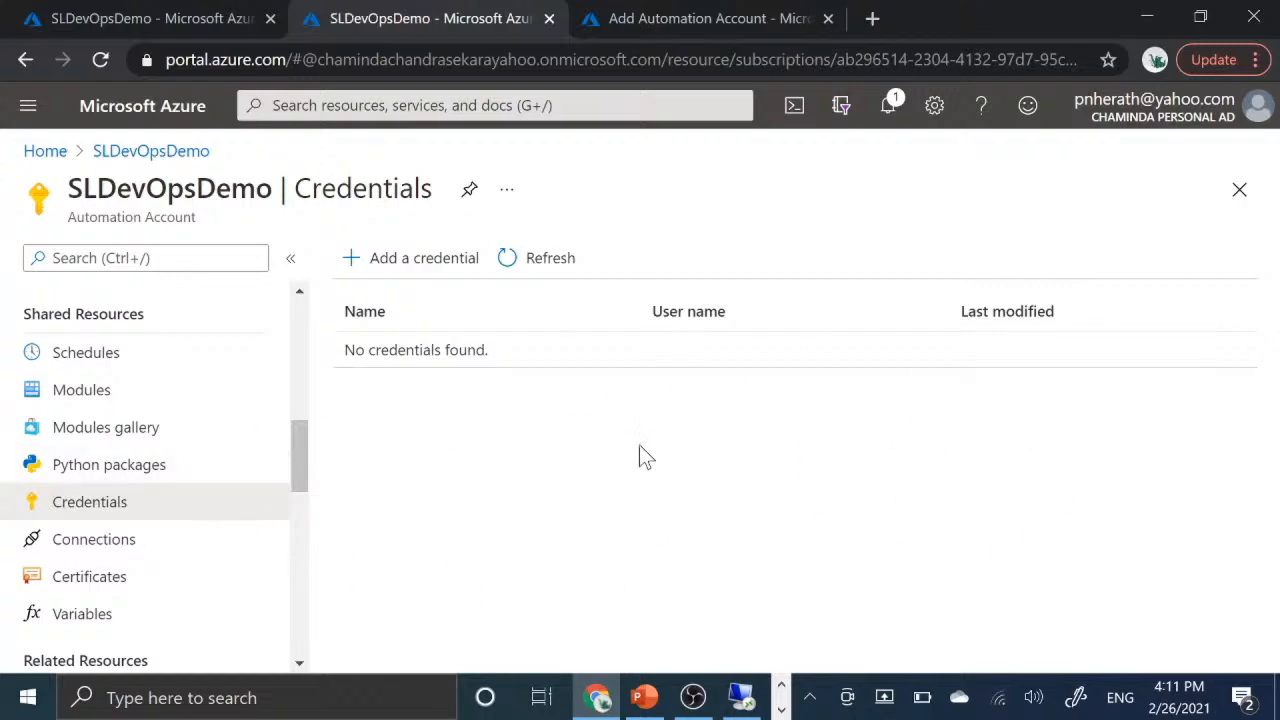
- Open the Connections page, examine the type choices in the New Connection form and close it without creating a connection
{"action": "left_click", "coordinate": [120, 549]}
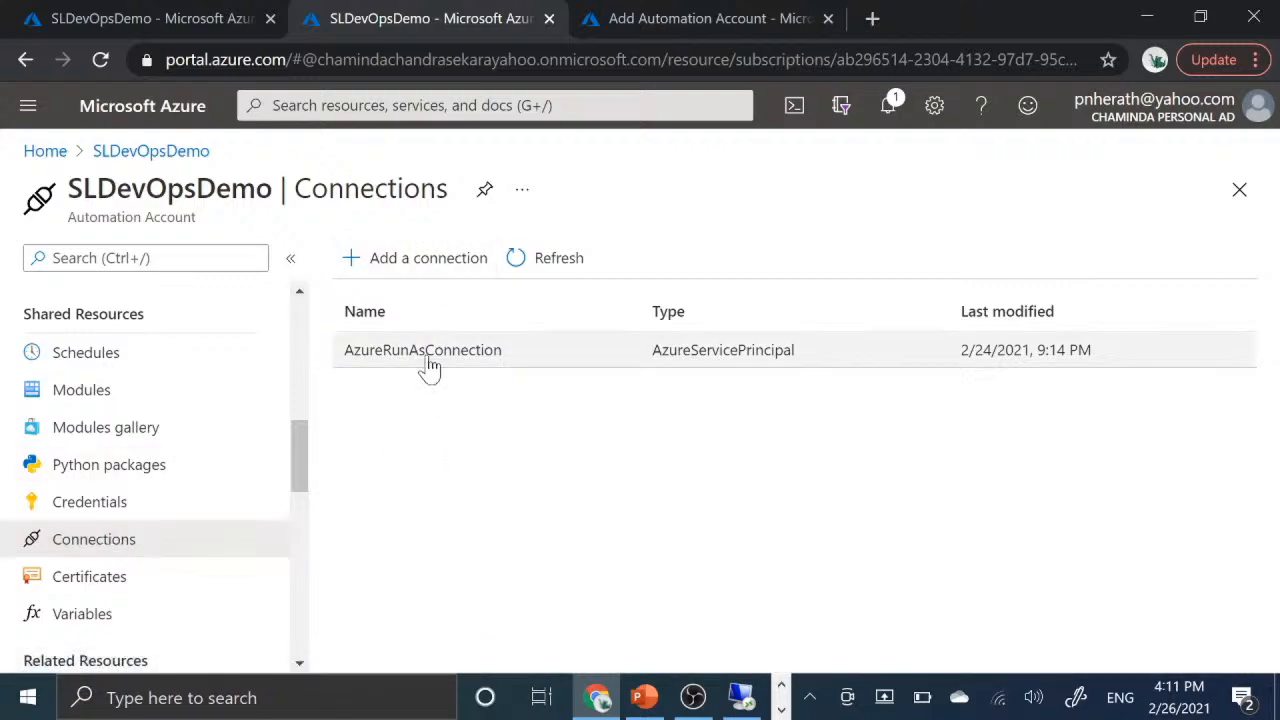
{"action": "left_click", "coordinate": [420, 262]}
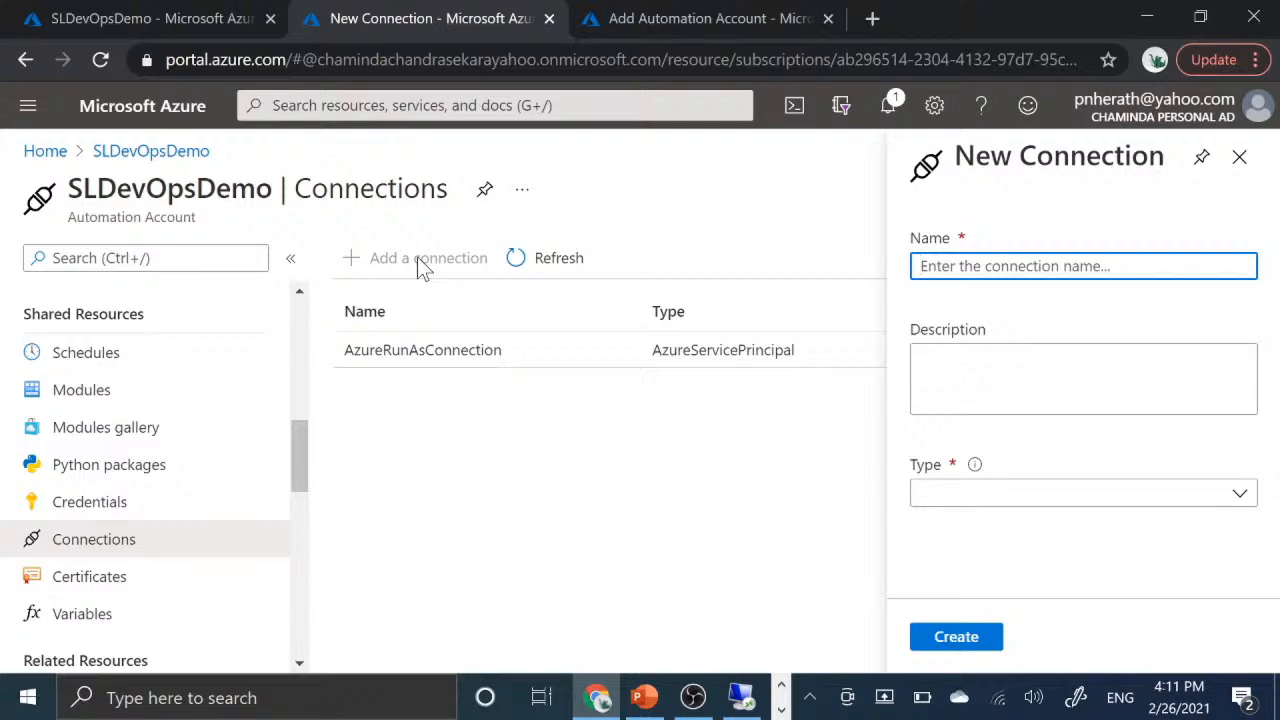
{"action": "left_click", "coordinate": [1241, 494]}
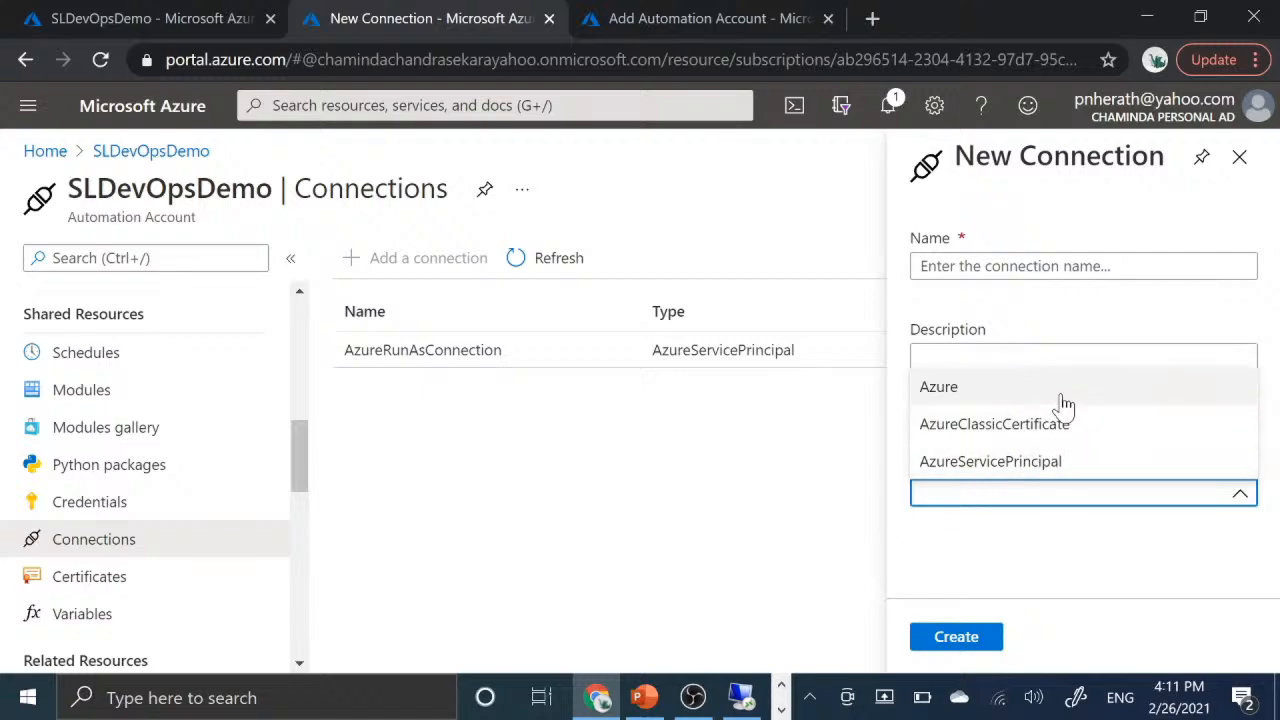
{"action": "left_click", "coordinate": [1043, 578]}
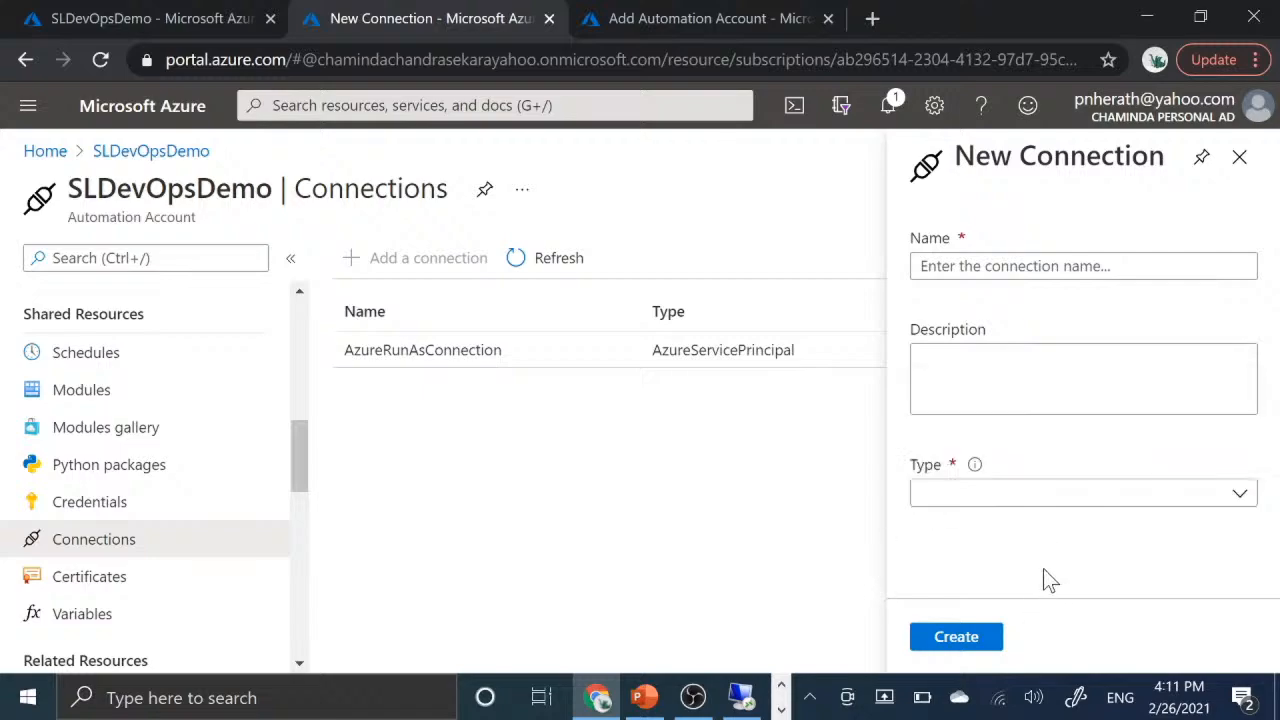
{"action": "left_click", "coordinate": [1237, 175]}
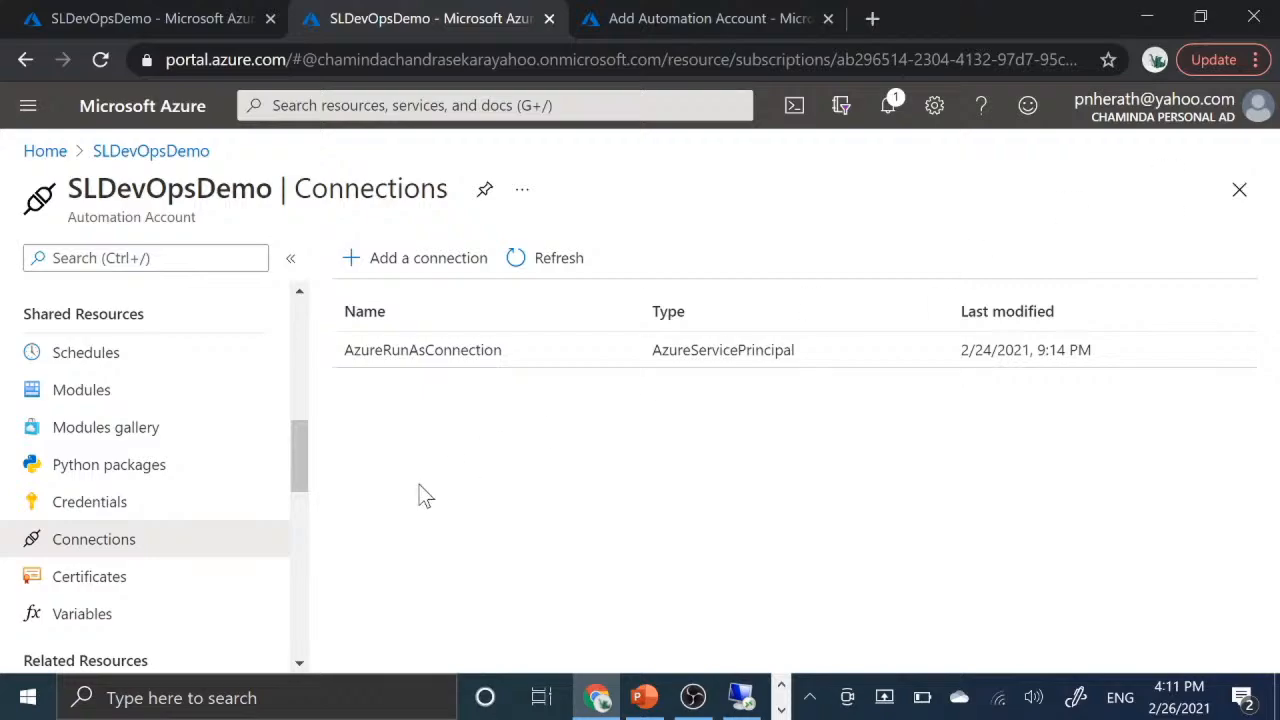
- Open the Certificates page, examine the Add a certificate form and close it without adding a certificate
{"action": "scroll", "coordinate": [145, 560], "scroll_direction": "down", "scroll_amount": 2}
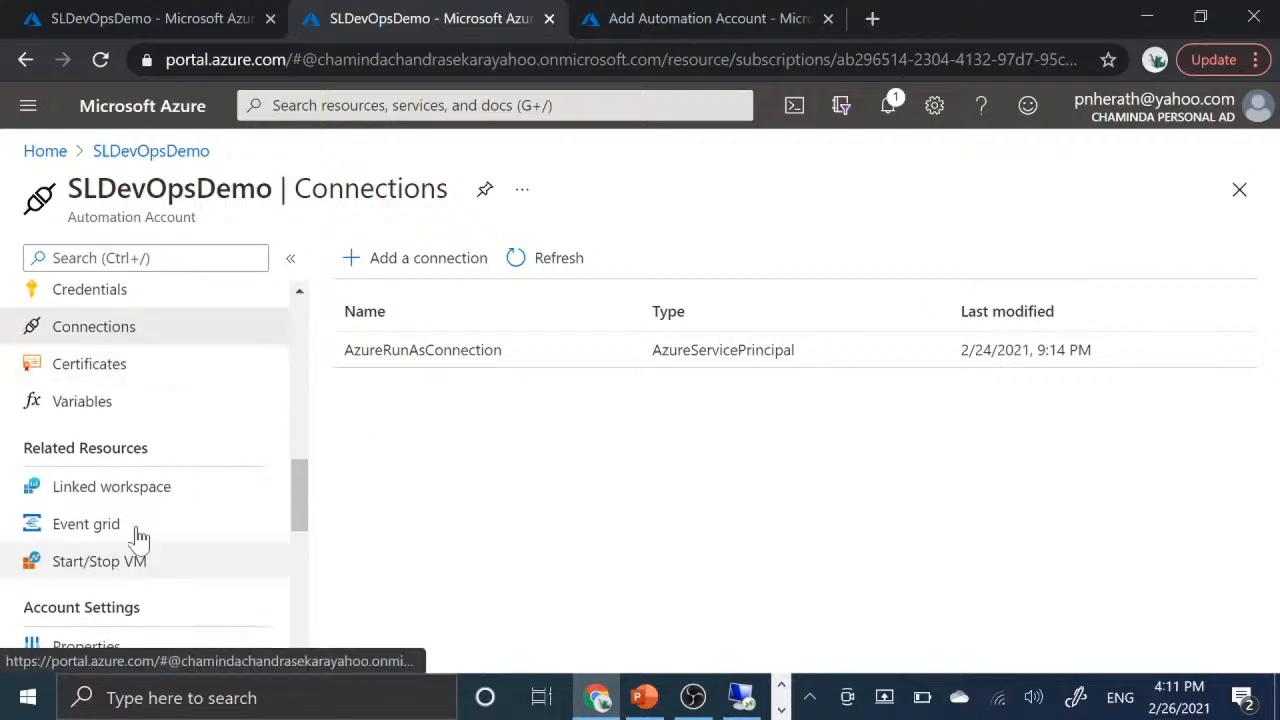
{"action": "left_click", "coordinate": [122, 384]}
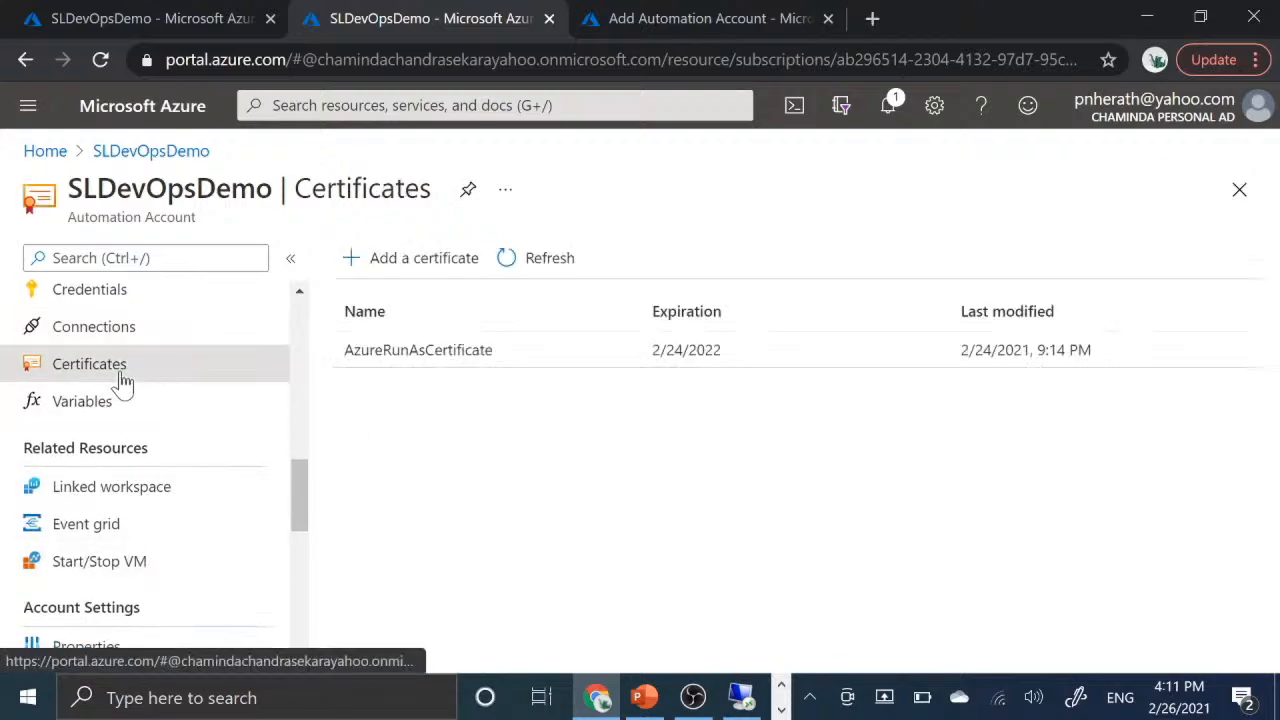
{"action": "left_click", "coordinate": [399, 268]}
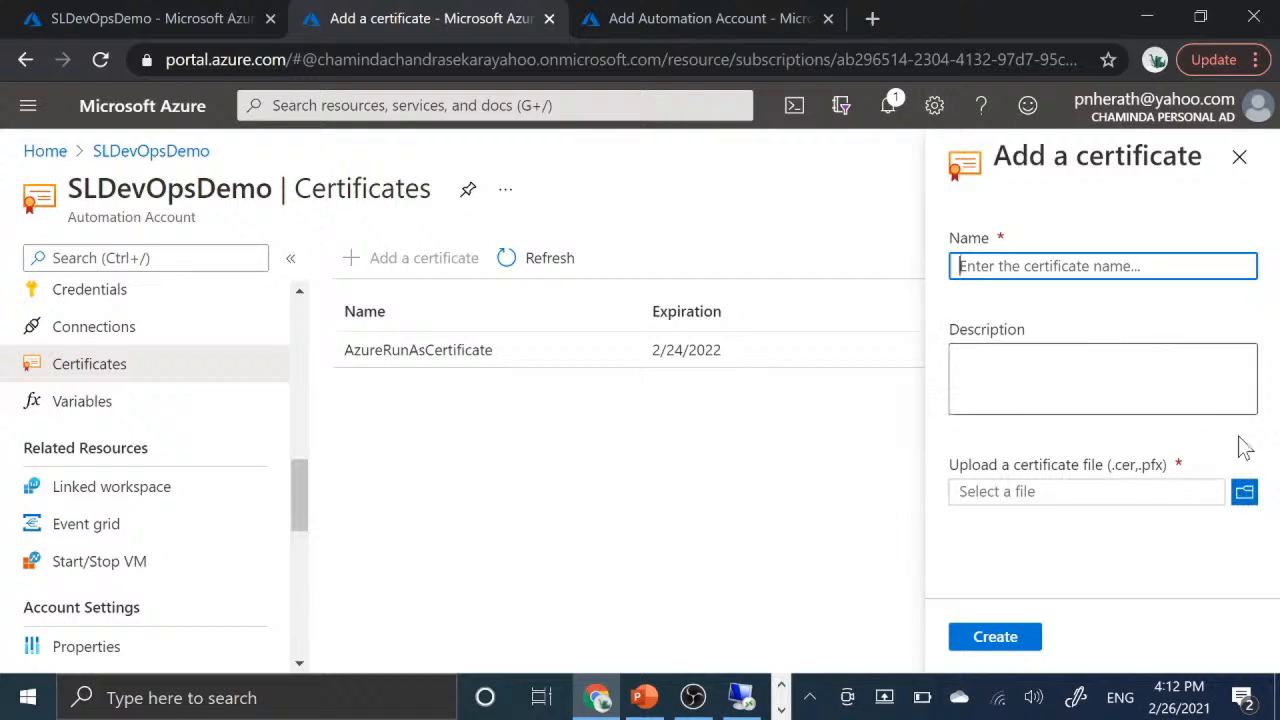
{"action": "left_click", "coordinate": [1238, 165]}
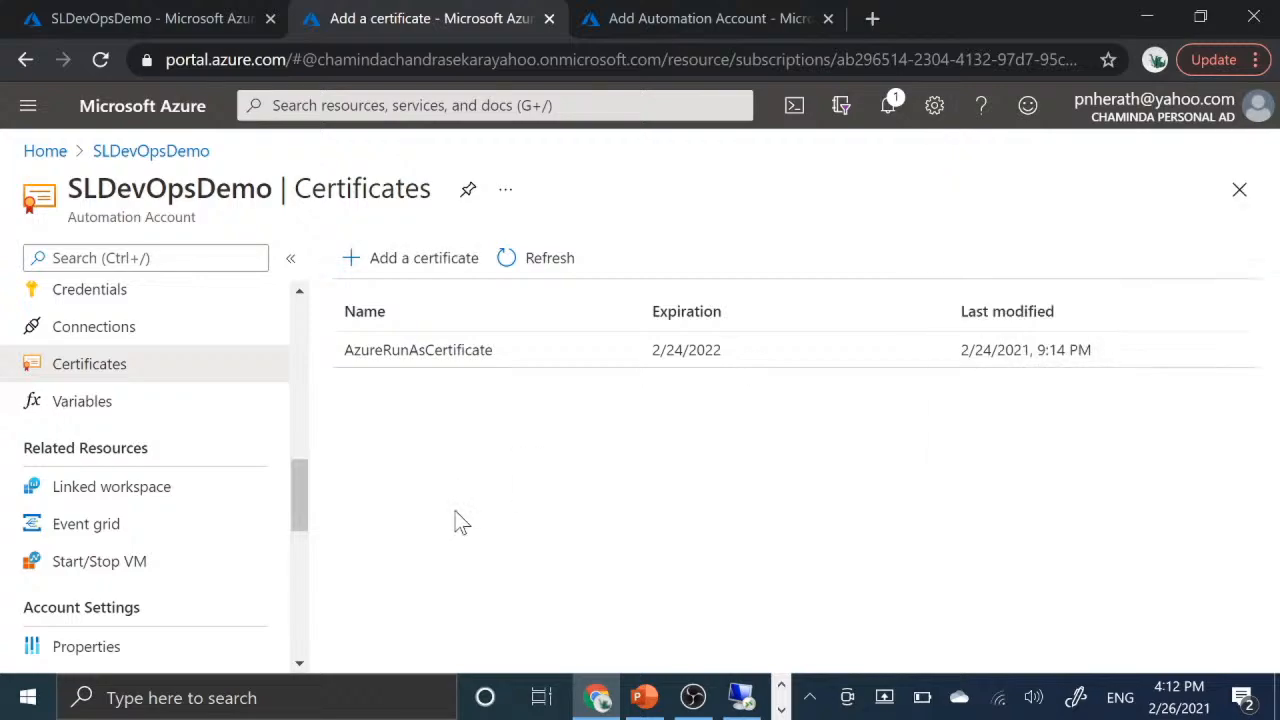
- Open the Variables page, start a new variable and examine the form's fields and its available data types
{"action": "left_click", "coordinate": [110, 402]}
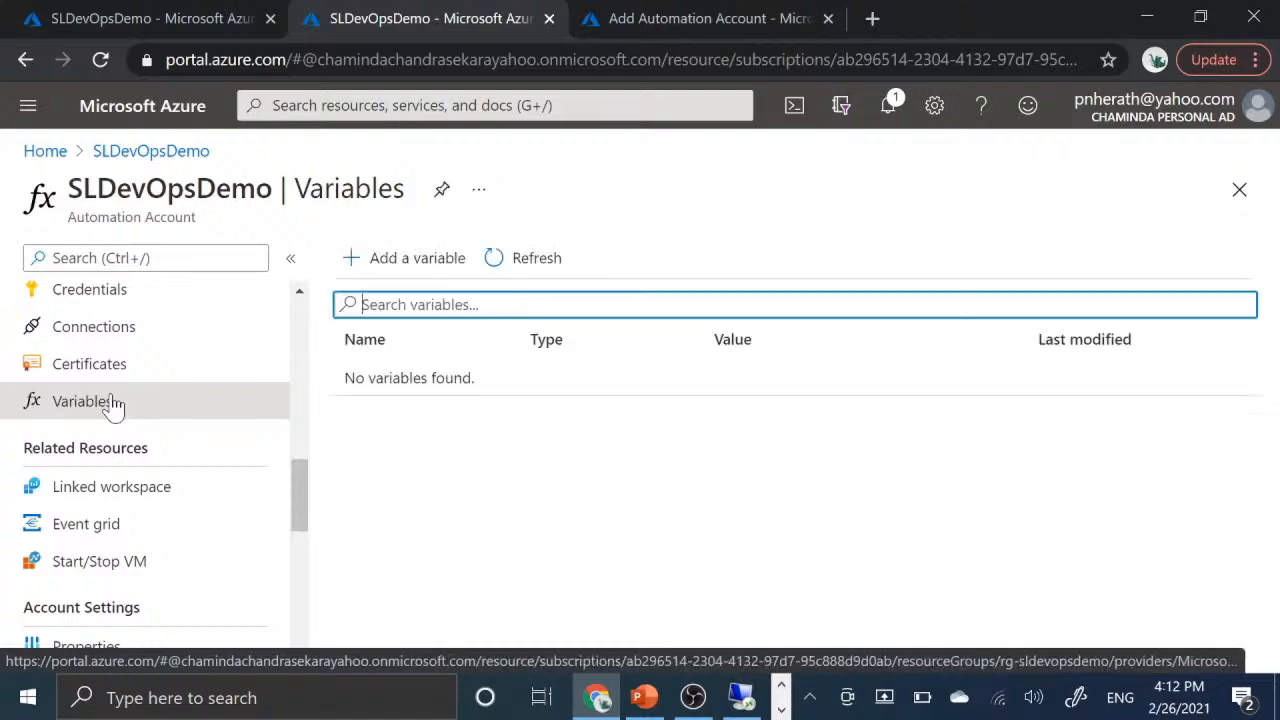
{"action": "left_click", "coordinate": [430, 261]}
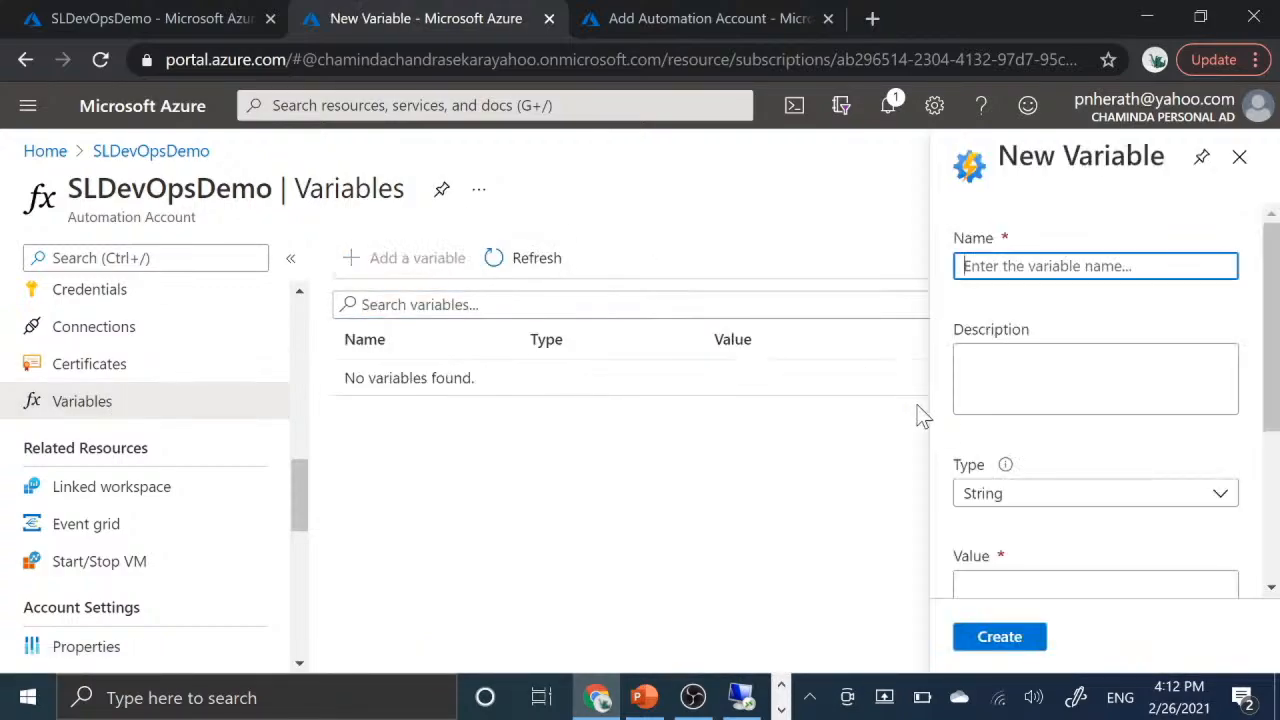
{"action": "scroll", "coordinate": [1158, 444], "scroll_direction": "down", "scroll_amount": 3}
{"action": "scroll", "coordinate": [1158, 444], "scroll_direction": "up", "scroll_amount": 1}
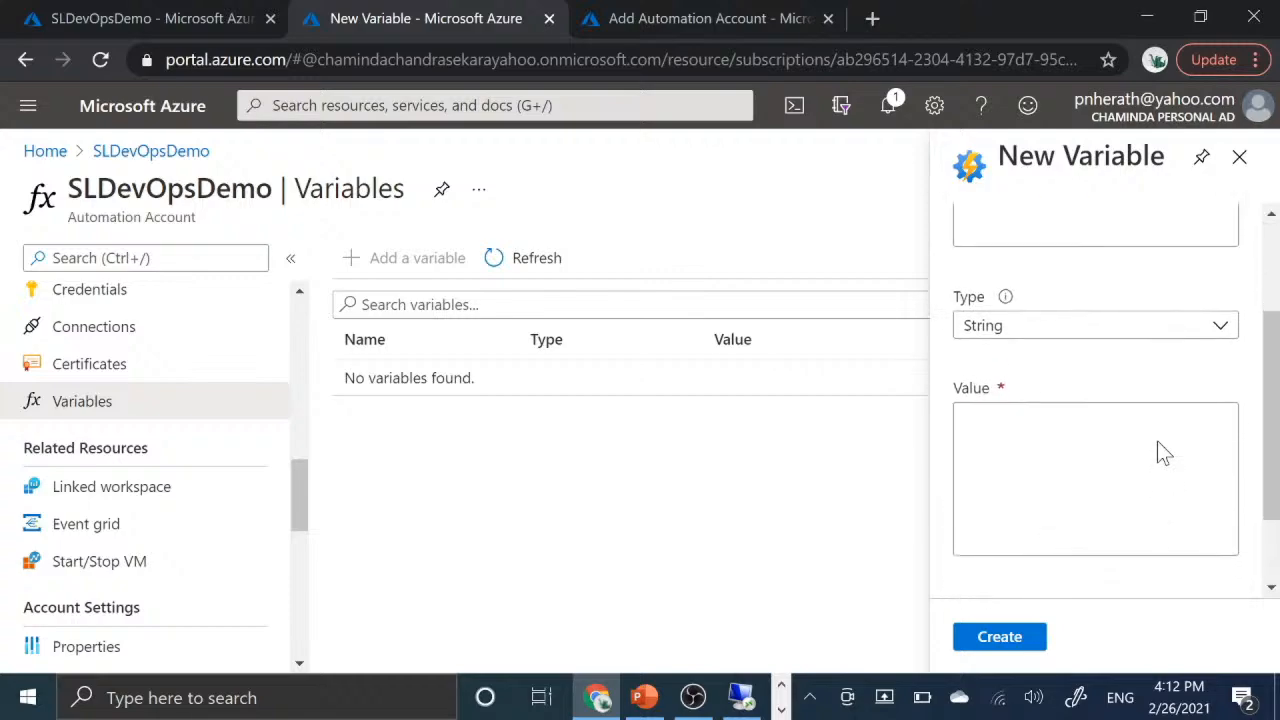
{"action": "scroll", "coordinate": [1157, 441], "scroll_direction": "down", "scroll_amount": 1}
{"action": "scroll", "coordinate": [1157, 441], "scroll_direction": "up", "scroll_amount": 3}
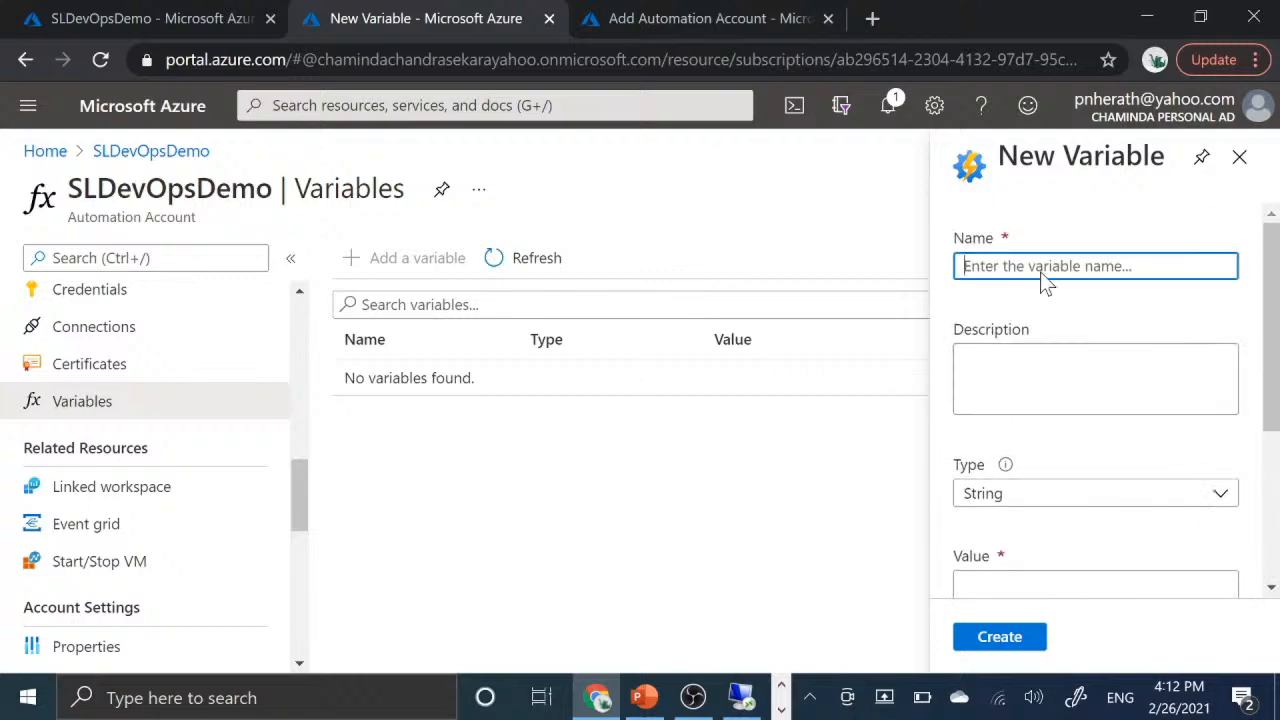
{"action": "left_click", "coordinate": [1166, 500]}
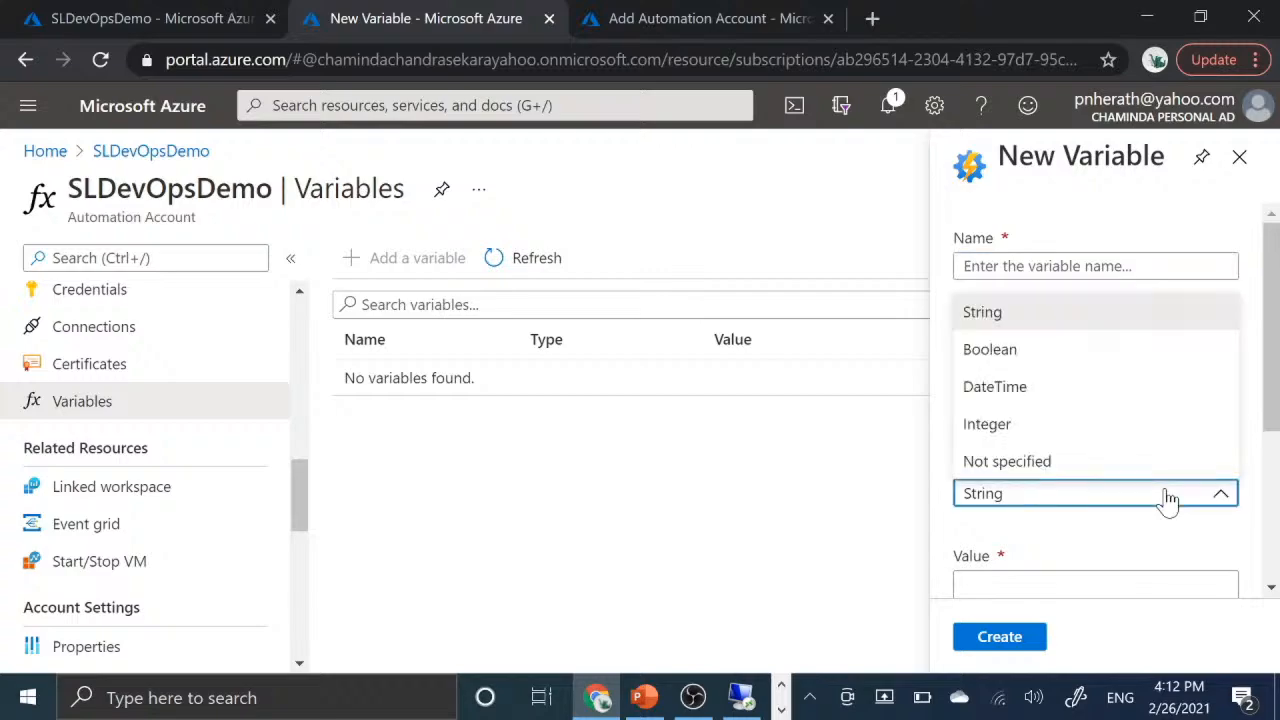
{"action": "left_click", "coordinate": [1168, 500]}
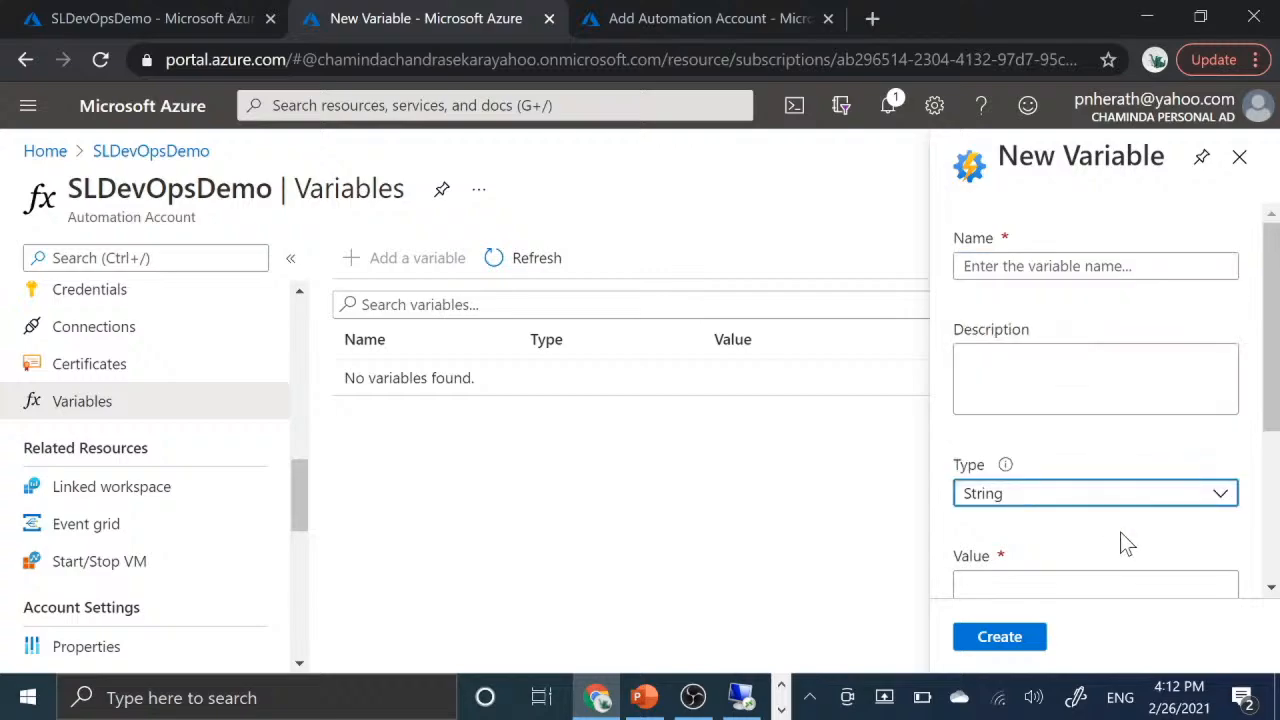
- Examine the Value and Encrypted settings in the New Variable form and close it without creating a variable
{"action": "scroll", "coordinate": [1120, 532], "scroll_direction": "down", "scroll_amount": 2}
{"action": "left_click", "coordinate": [1108, 445]}
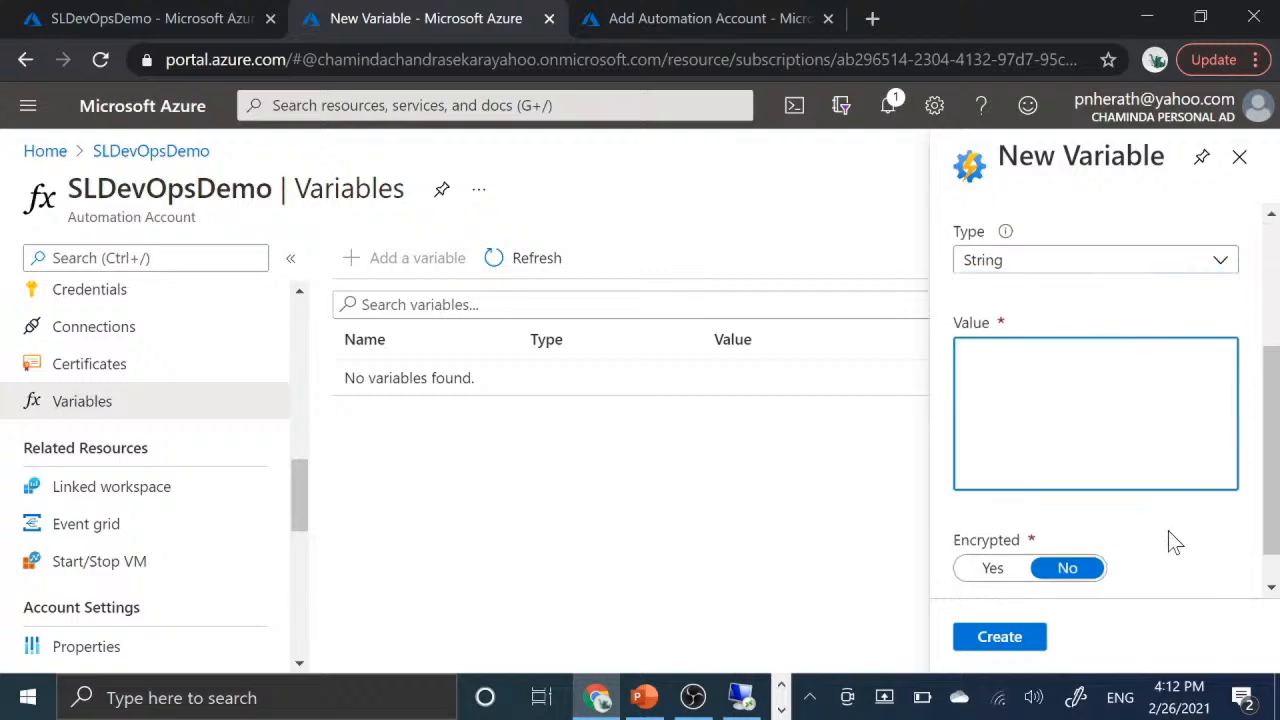
{"action": "scroll", "coordinate": [1172, 543], "scroll_direction": "down", "scroll_amount": 1}
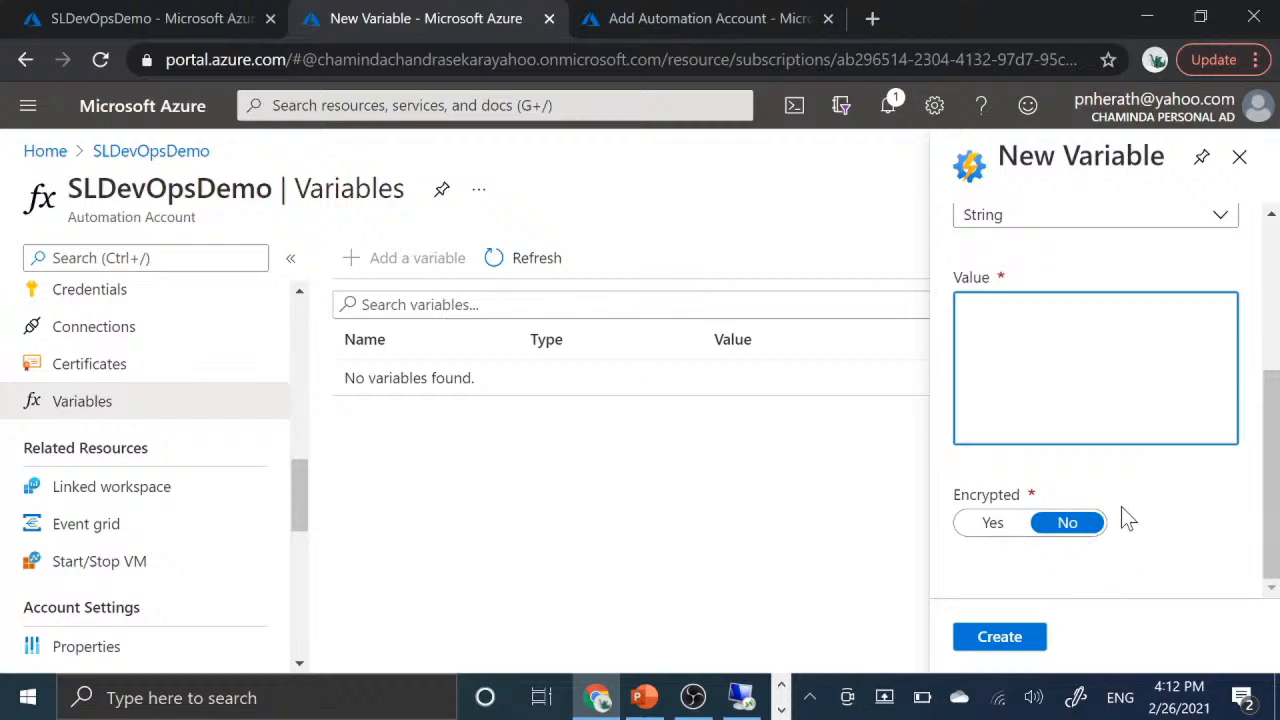
{"action": "scroll", "coordinate": [1121, 506], "scroll_direction": "up", "scroll_amount": 3}
{"action": "scroll", "coordinate": [1121, 506], "scroll_direction": "down", "scroll_amount": 3}
{"action": "scroll", "coordinate": [1124, 519], "scroll_direction": "up", "scroll_amount": 3}
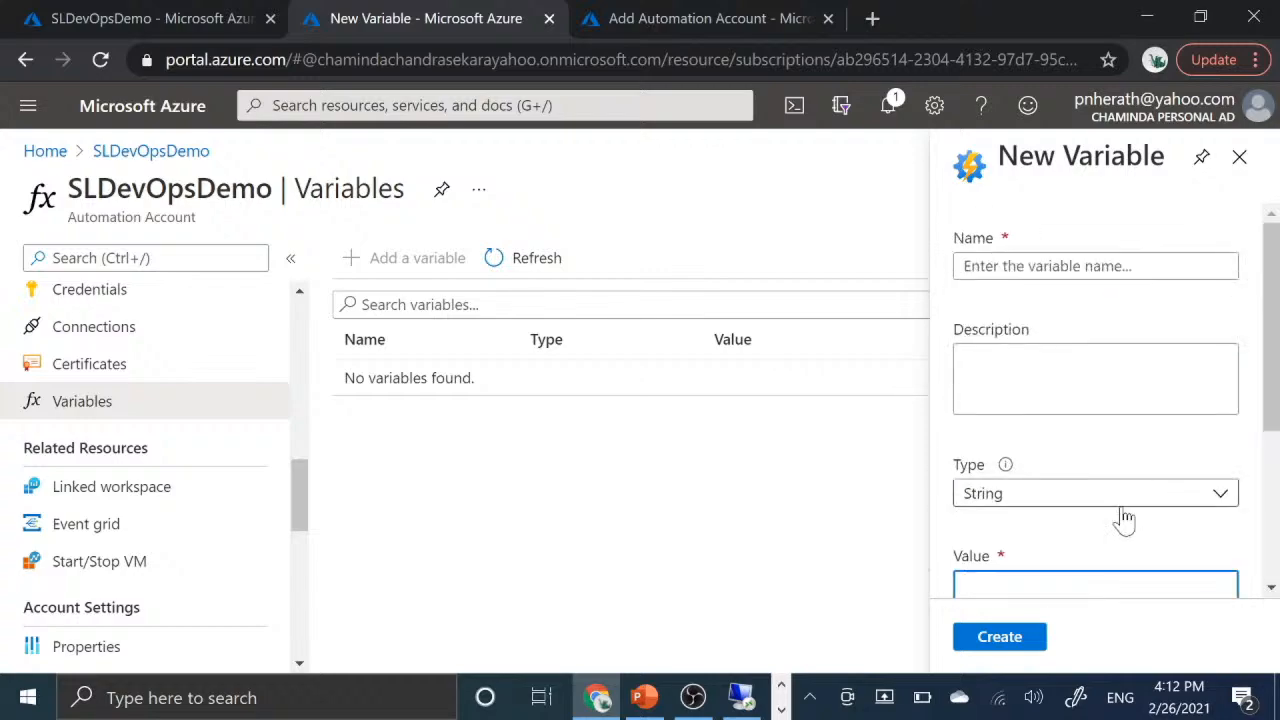
{"action": "left_click", "coordinate": [1237, 155]}
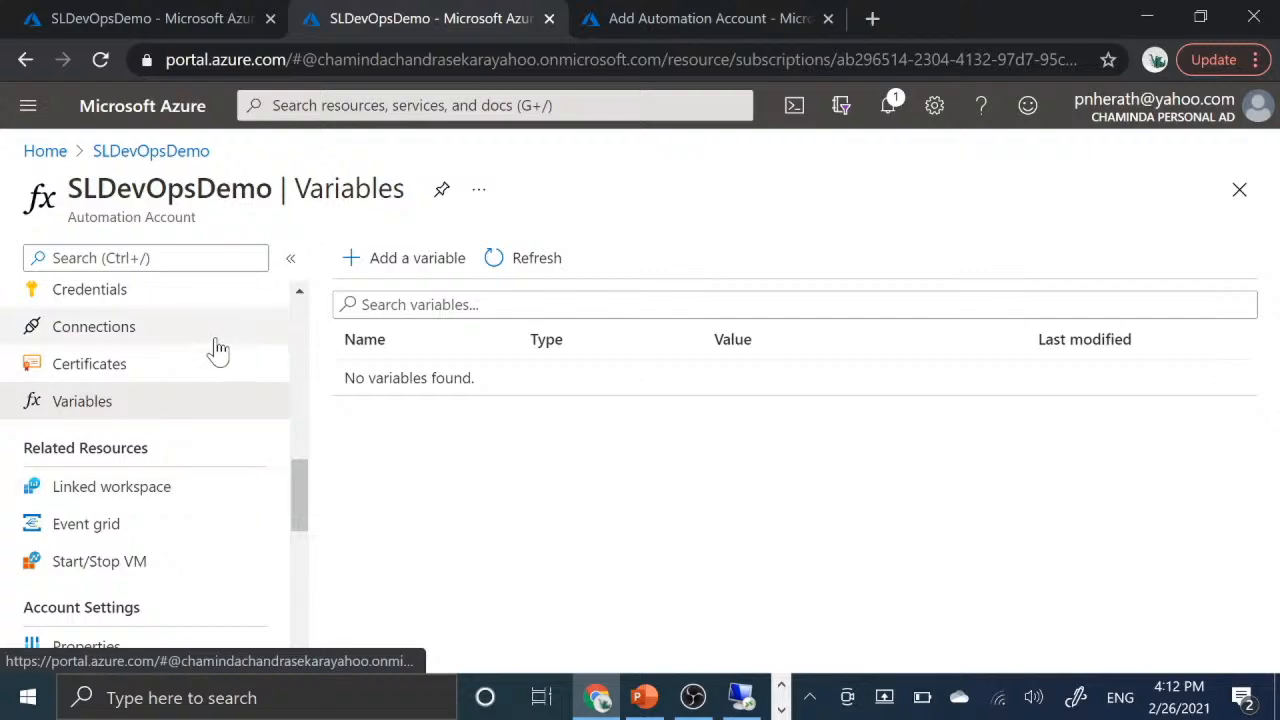
- Look through the account's remaining features under Related Resources, Account Settings, Settings, Monitoring and Automation
{"action": "scroll", "coordinate": [216, 349], "scroll_direction": "up", "scroll_amount": 2}
{"action": "scroll", "coordinate": [218, 350], "scroll_direction": "up", "scroll_amount": 2}
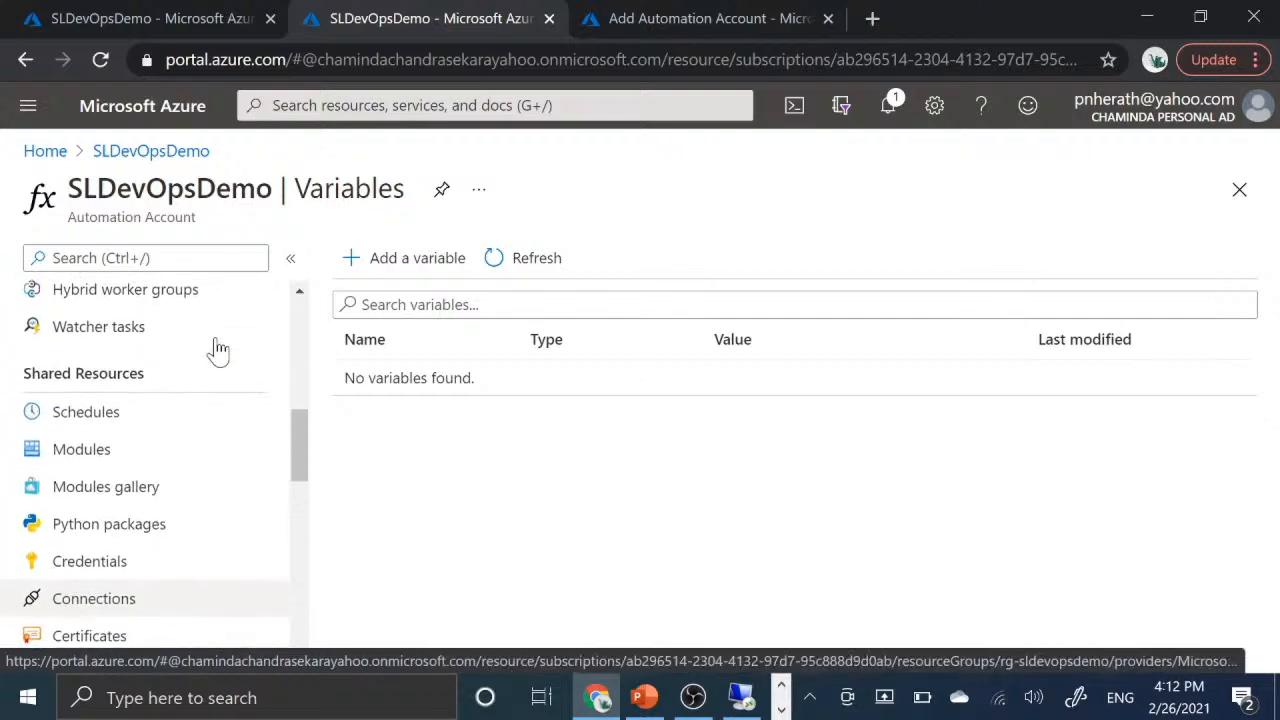
{"action": "scroll", "coordinate": [218, 350], "scroll_direction": "down", "scroll_amount": 1}
{"action": "scroll", "coordinate": [218, 350], "scroll_direction": "down", "scroll_amount": 3}
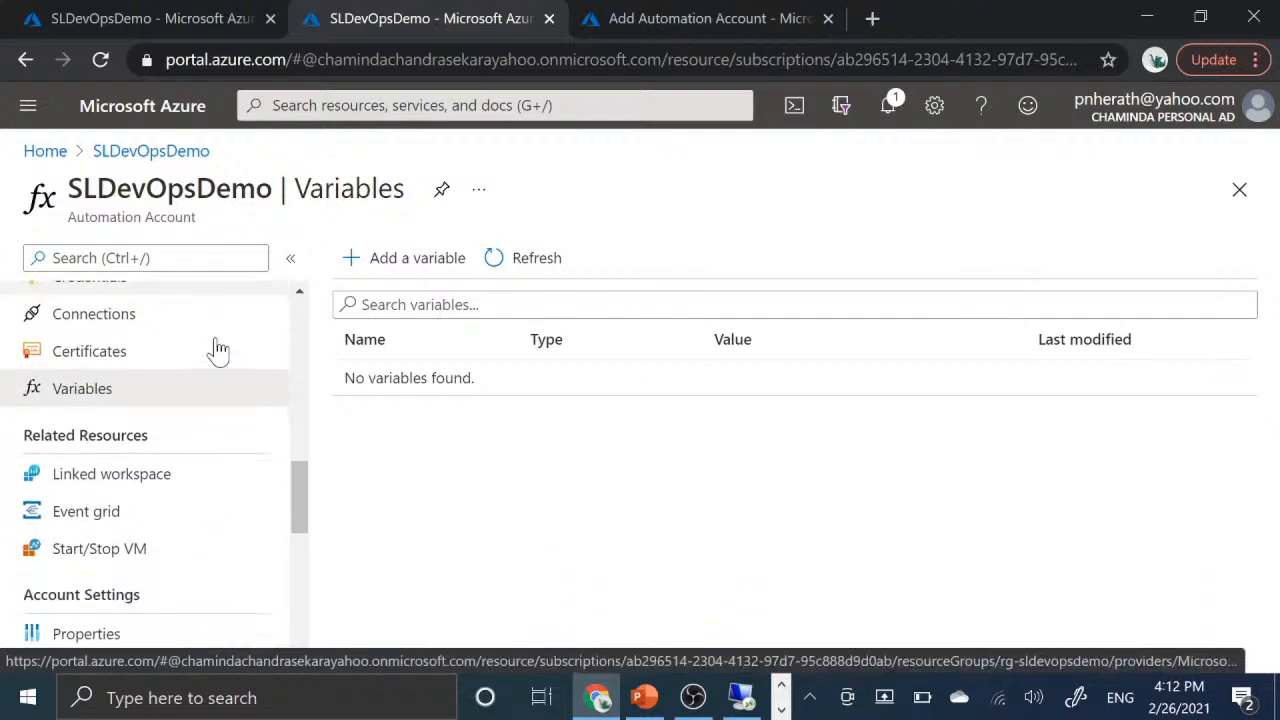
{"action": "scroll", "coordinate": [218, 350], "scroll_direction": "down", "scroll_amount": 1}
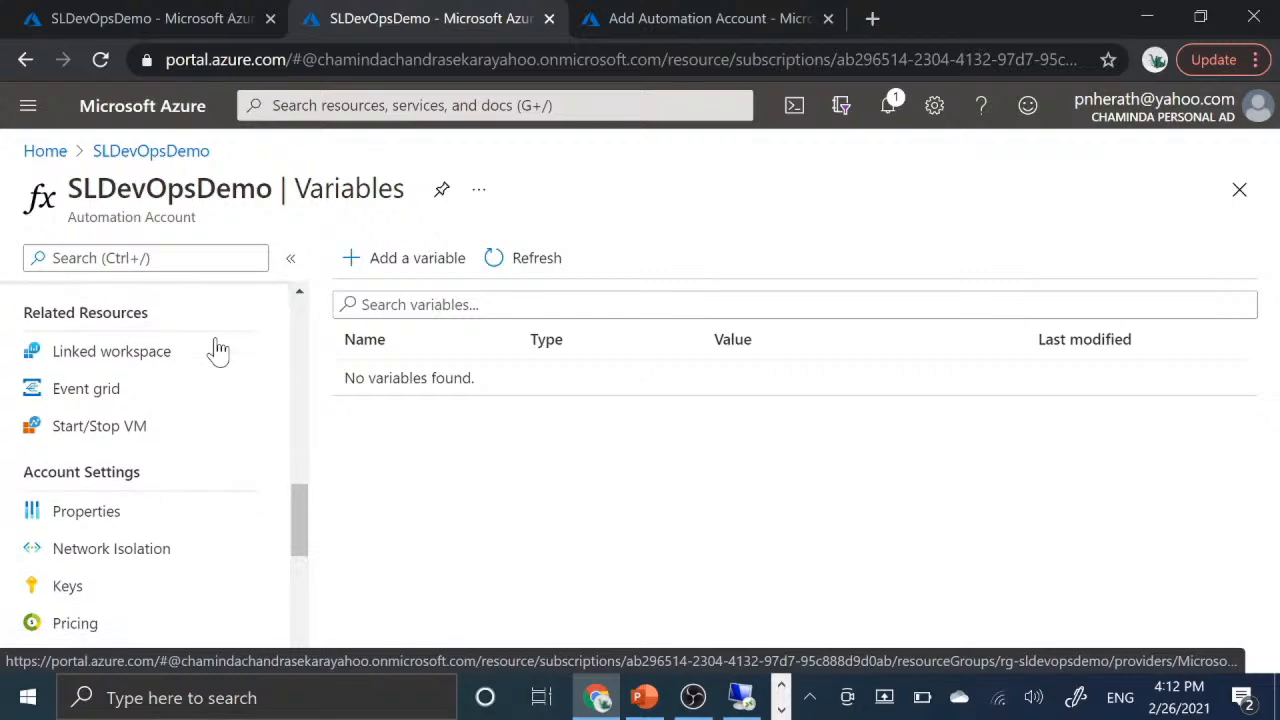
{"action": "scroll", "coordinate": [200, 517], "scroll_direction": "down", "scroll_amount": 2}
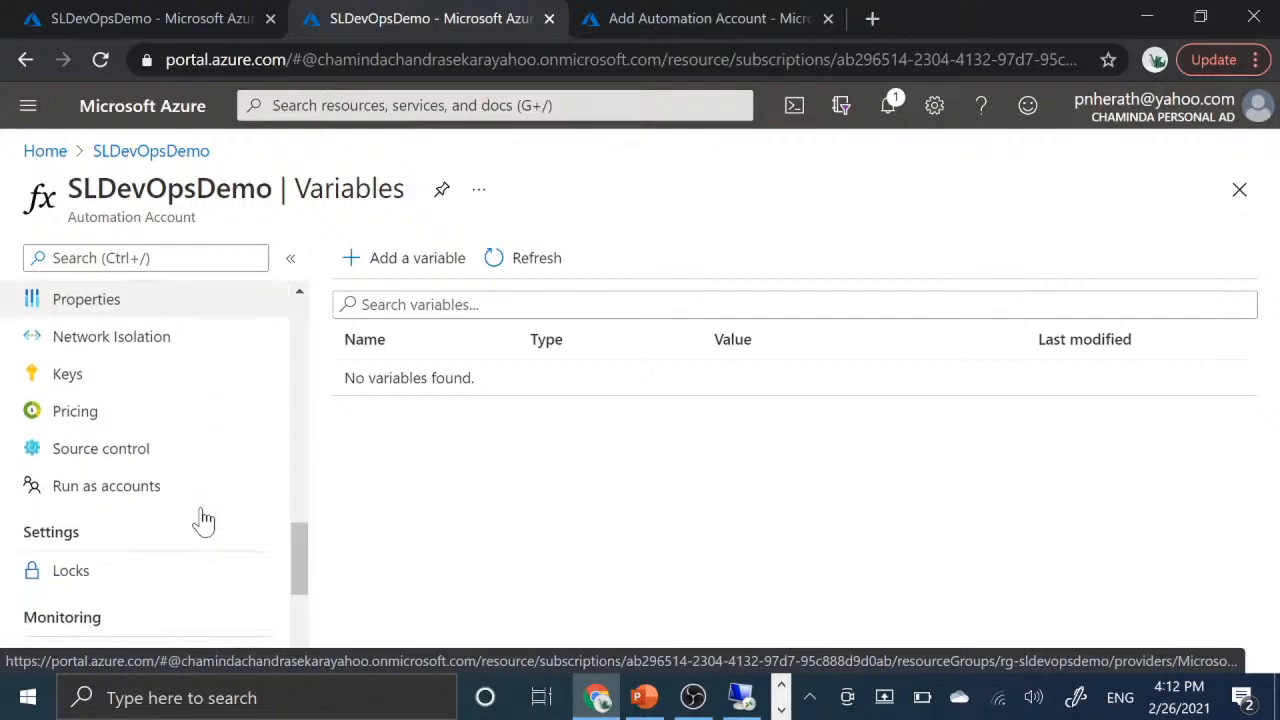
{"action": "scroll", "coordinate": [203, 518], "scroll_direction": "down", "scroll_amount": 3}
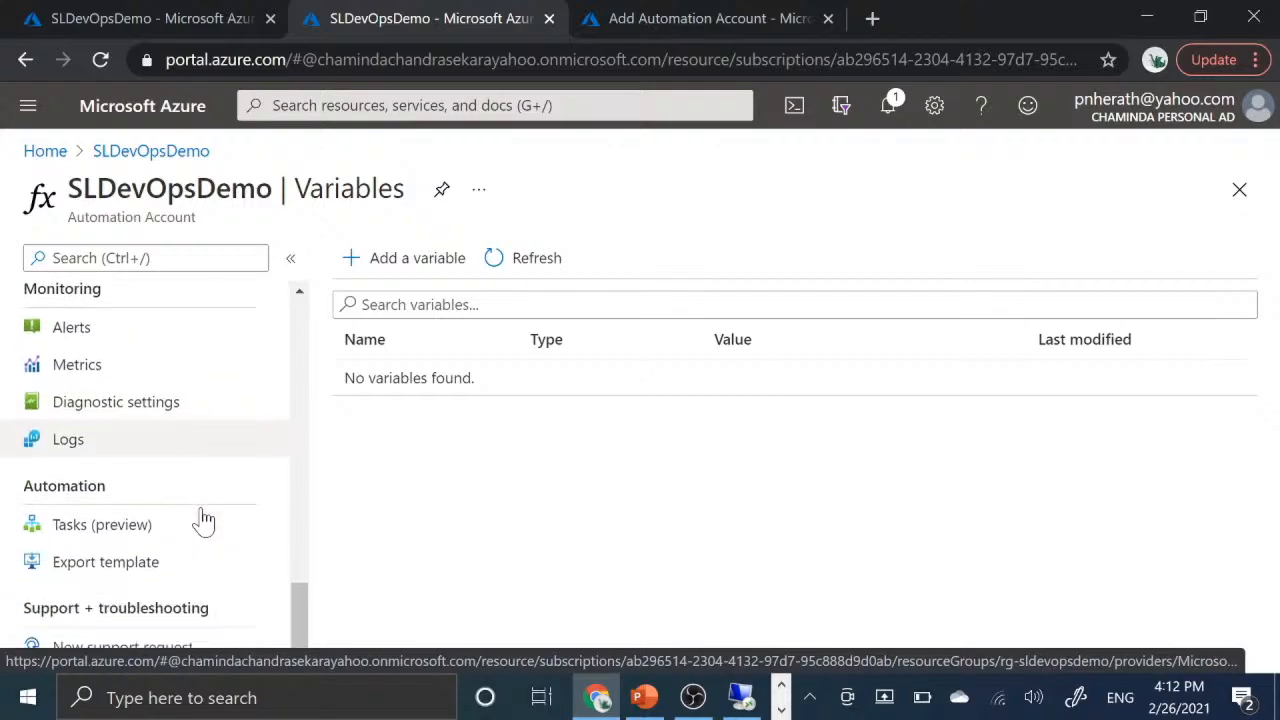
{"action": "scroll", "coordinate": [203, 518], "scroll_direction": "up", "scroll_amount": 10}
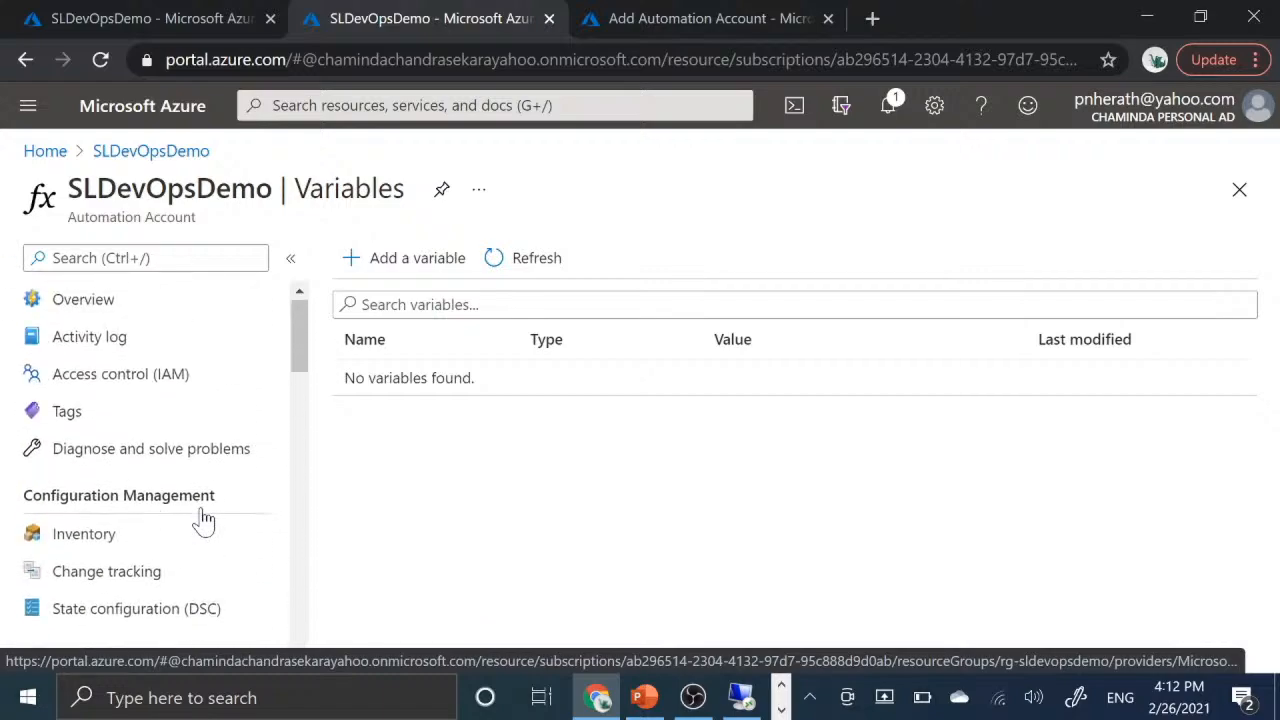
- Open State configuration (DSC) and view the consistency reports of the EntVM02 node
{"action": "scroll", "coordinate": [205, 518], "scroll_direction": "down", "scroll_amount": 2}
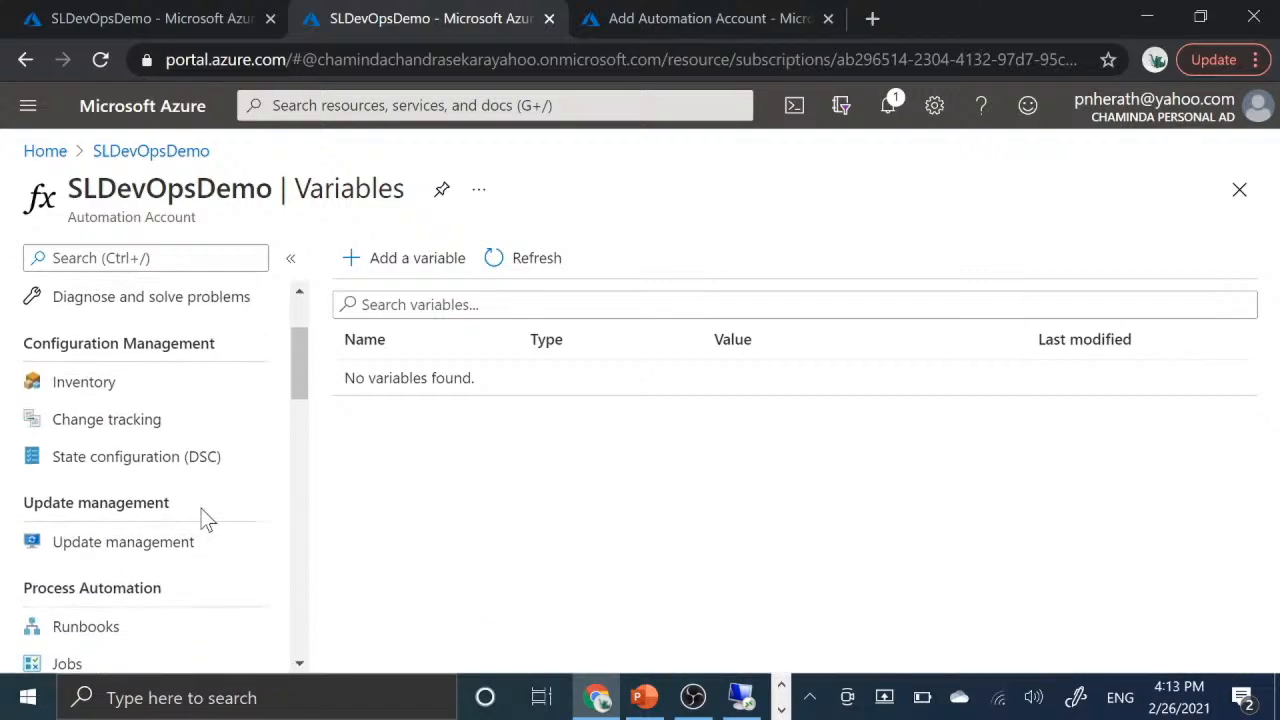
{"action": "left_click", "coordinate": [127, 470]}
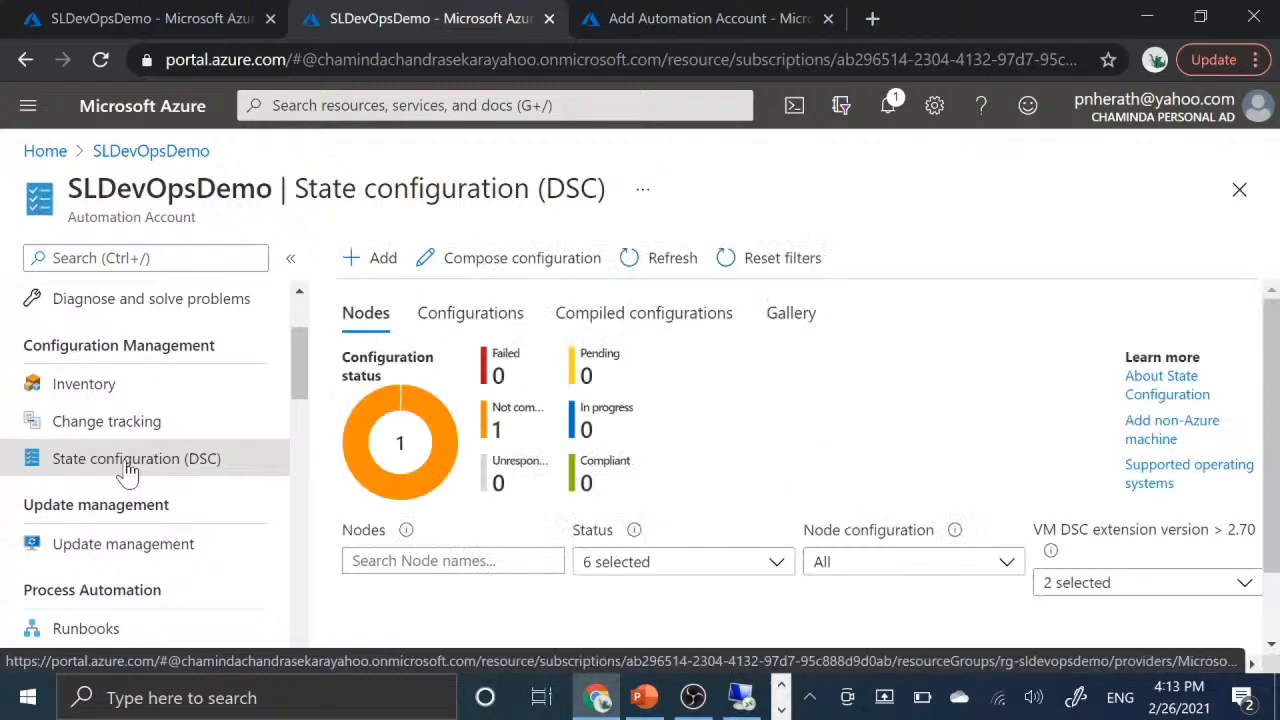
{"action": "scroll", "coordinate": [654, 500], "scroll_direction": "down", "scroll_amount": 1}
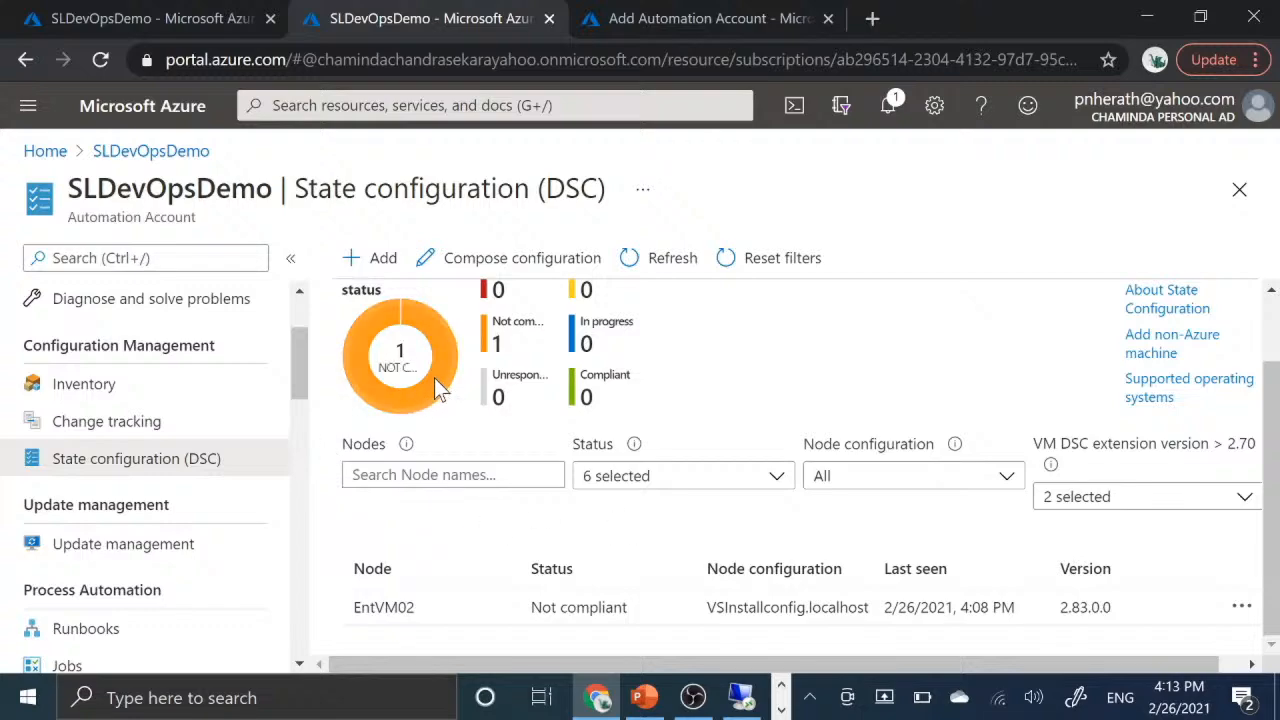
{"action": "left_click", "coordinate": [588, 620]}
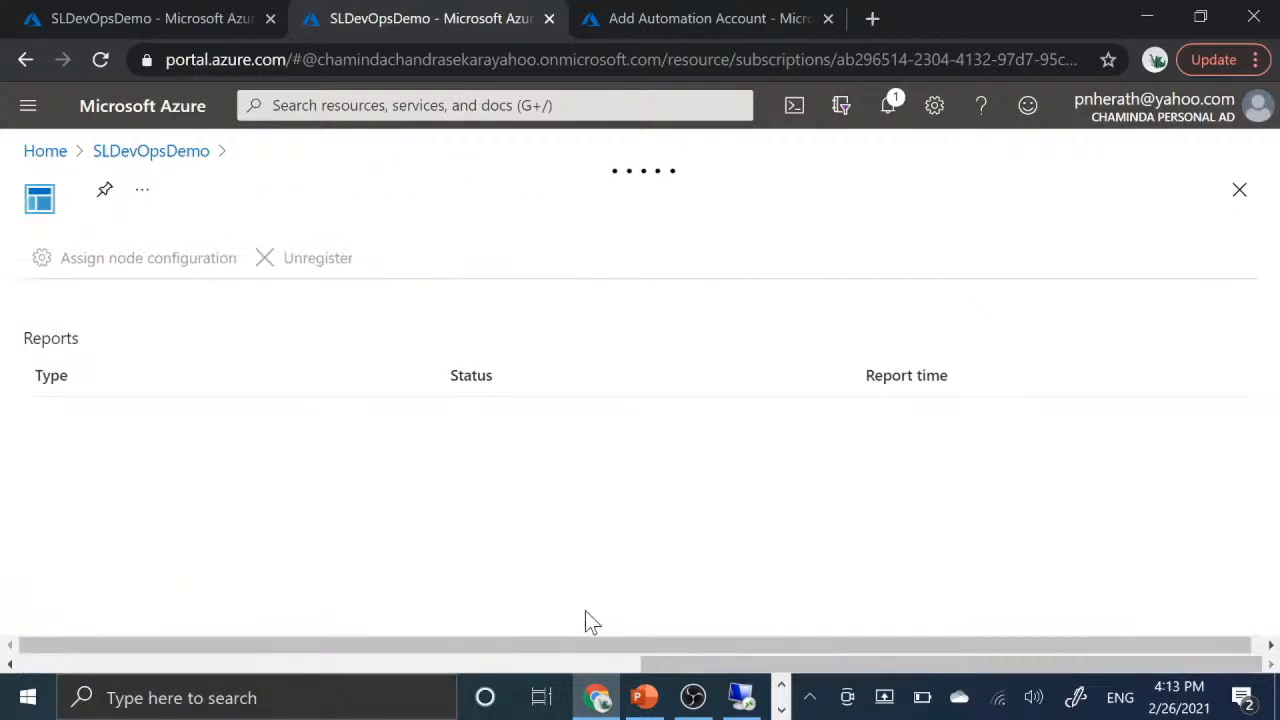
{"action": "scroll", "coordinate": [404, 530], "scroll_direction": "down", "scroll_amount": 2}
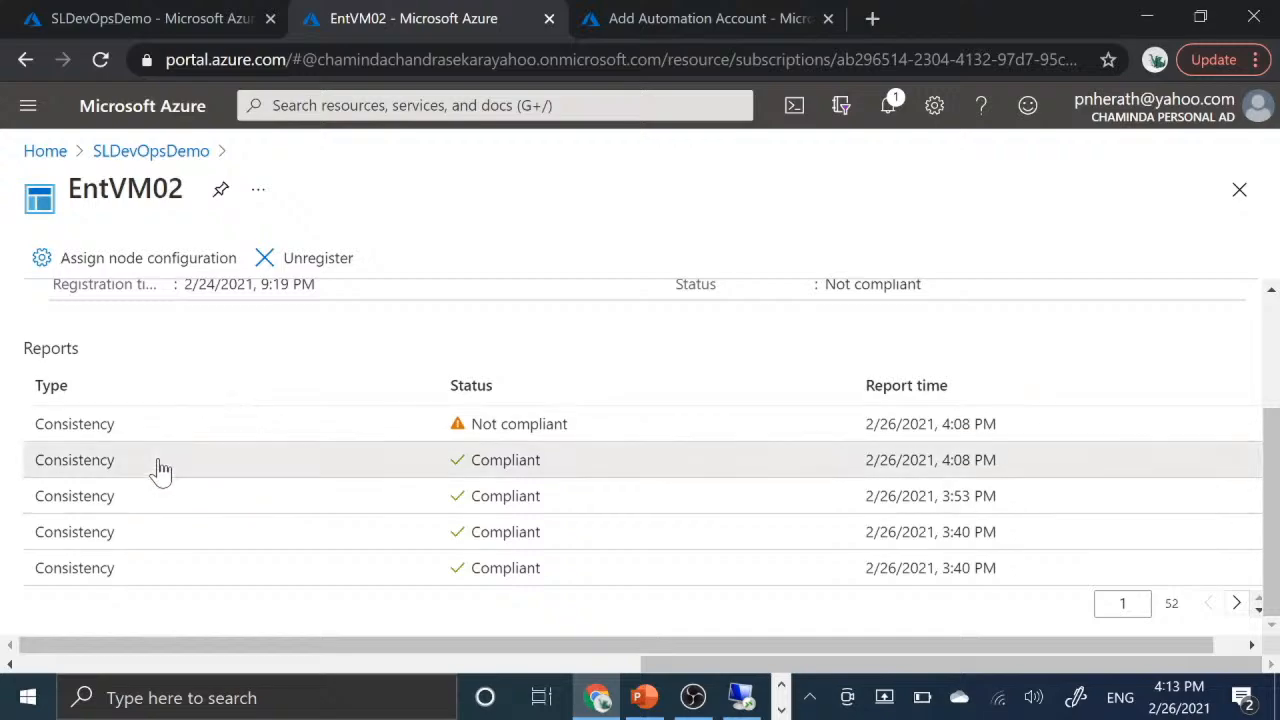
- Examine EntVM02's compliant 4:08 PM consistency report, including its resources, and return to the node's report list
{"action": "left_click", "coordinate": [162, 470]}
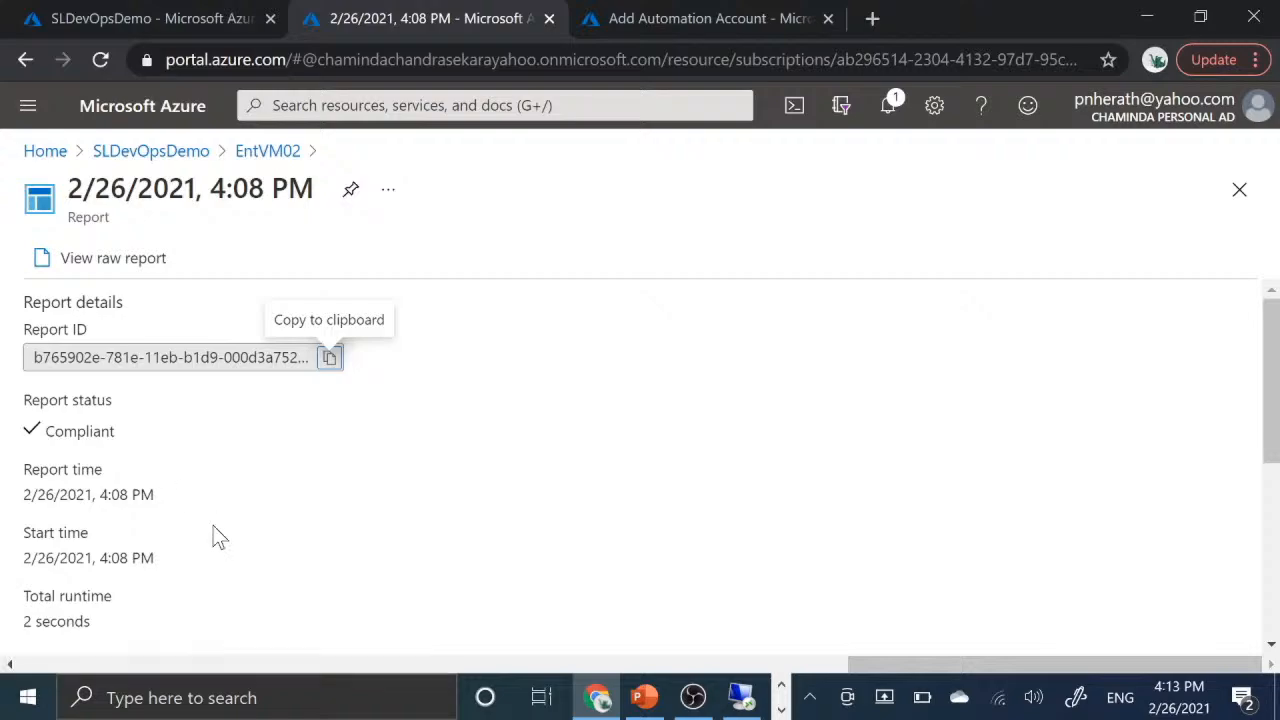
{"action": "scroll", "coordinate": [222, 545], "scroll_direction": "down", "scroll_amount": 4}
{"action": "scroll", "coordinate": [222, 545], "scroll_direction": "down", "scroll_amount": 1}
{"action": "scroll", "coordinate": [222, 545], "scroll_direction": "up", "scroll_amount": 5}
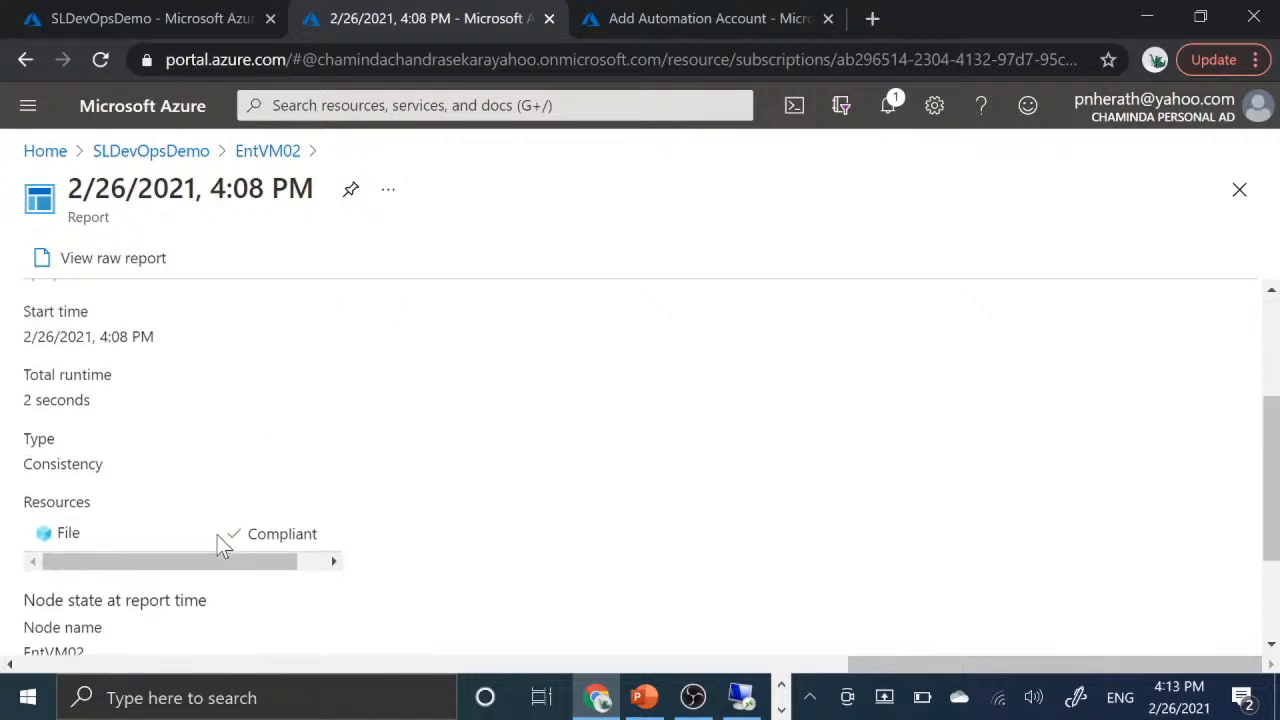
{"action": "left_click", "coordinate": [268, 155]}
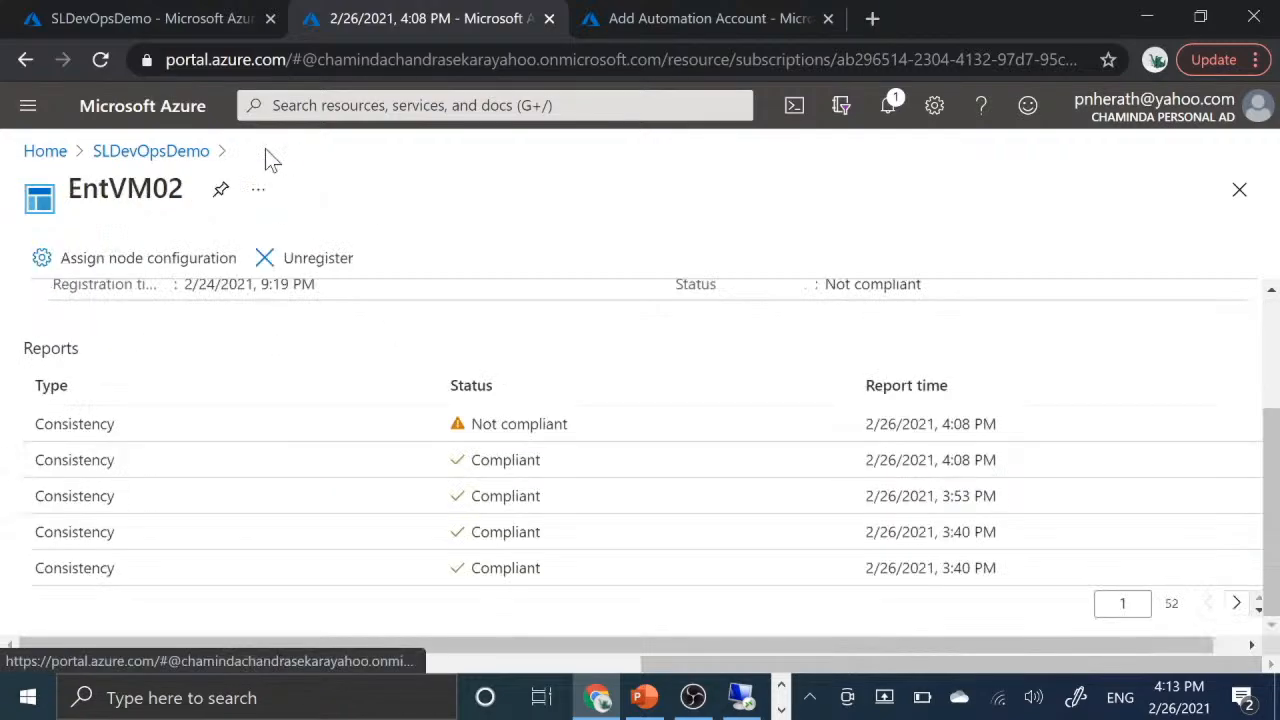
- Examine the Package resource in EntVM02's non-compliant 4:08 PM report, then return to the State configuration (DSC) page
{"action": "left_click", "coordinate": [188, 425]}
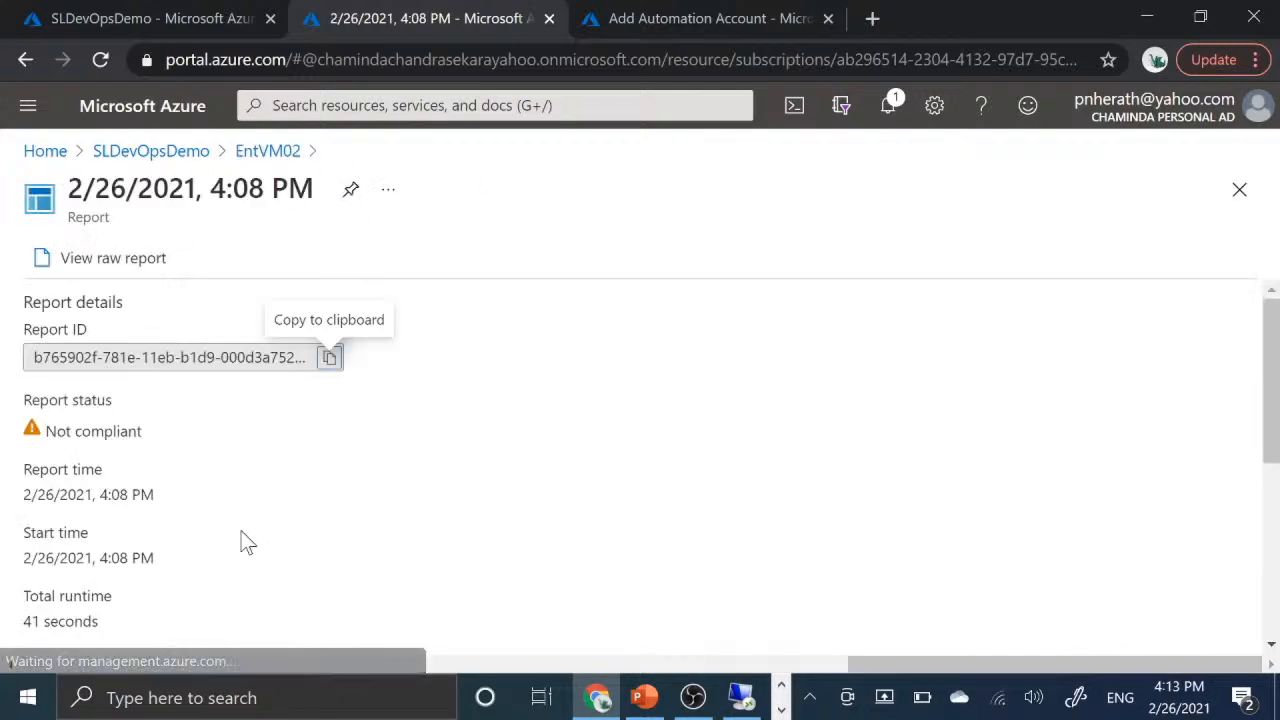
{"action": "scroll", "coordinate": [247, 512], "scroll_direction": "down", "scroll_amount": 3}
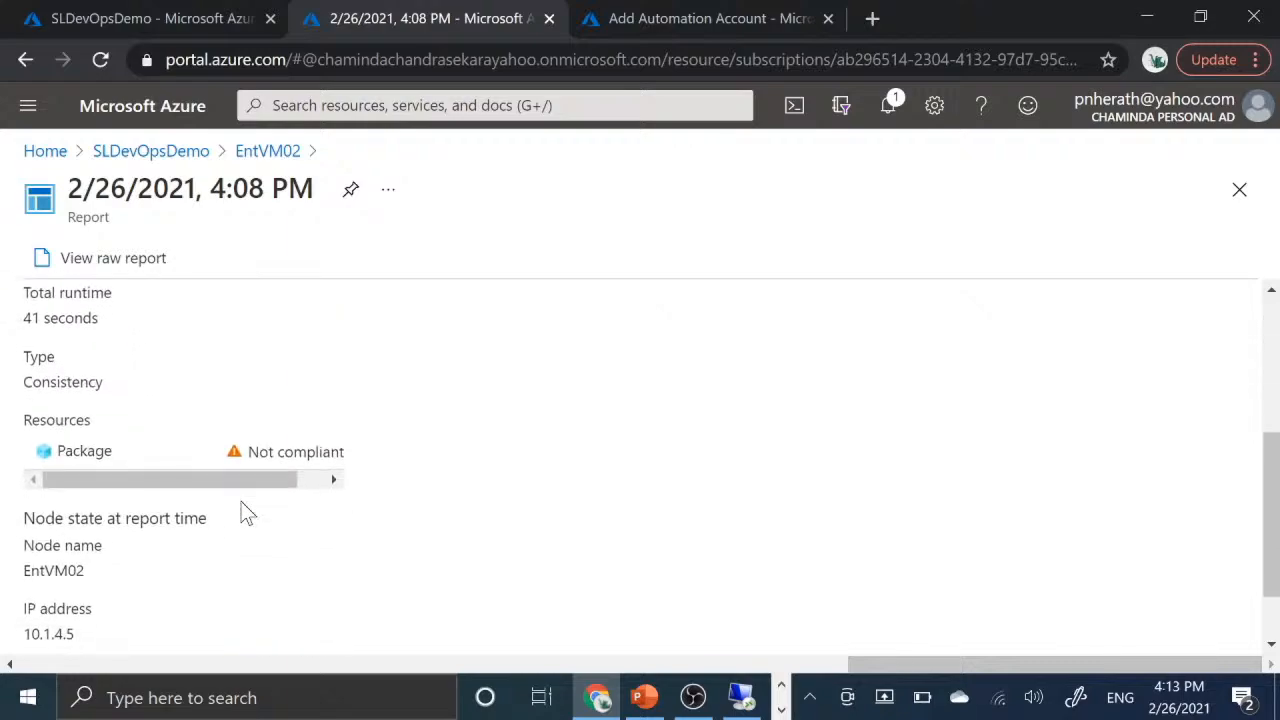
{"action": "left_click", "coordinate": [129, 452]}
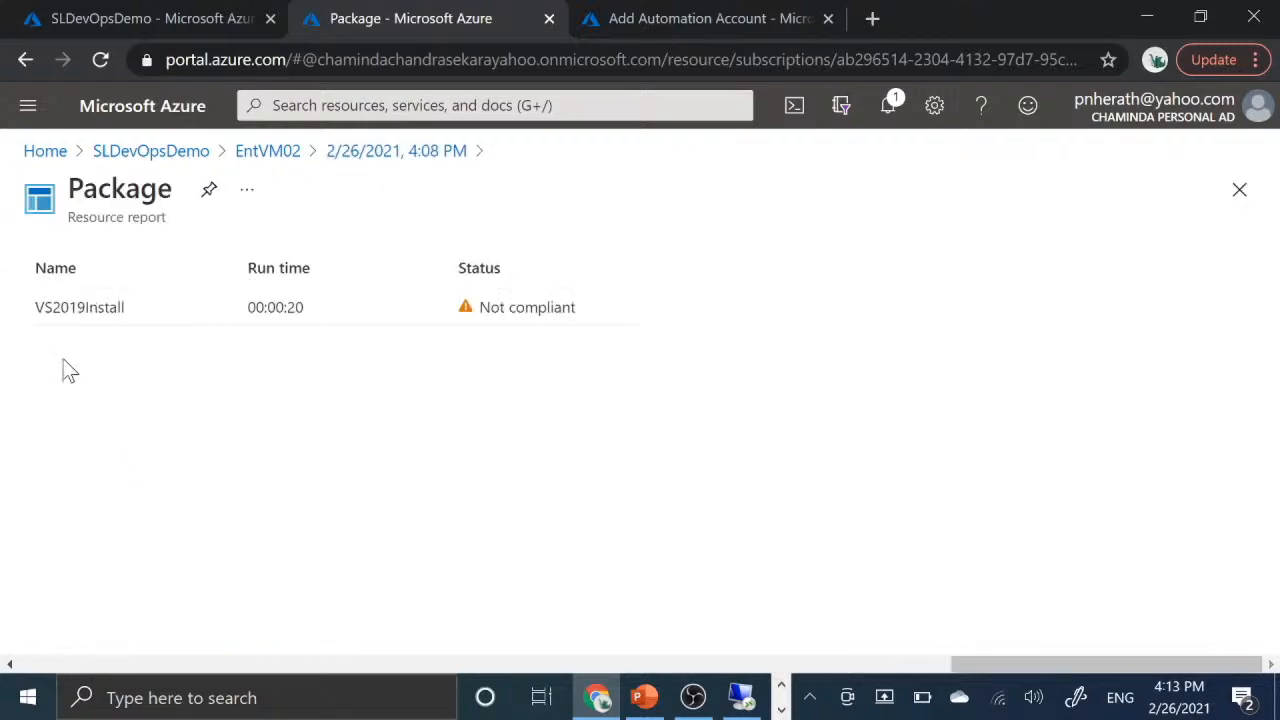
{"action": "left_click", "coordinate": [256, 164]}
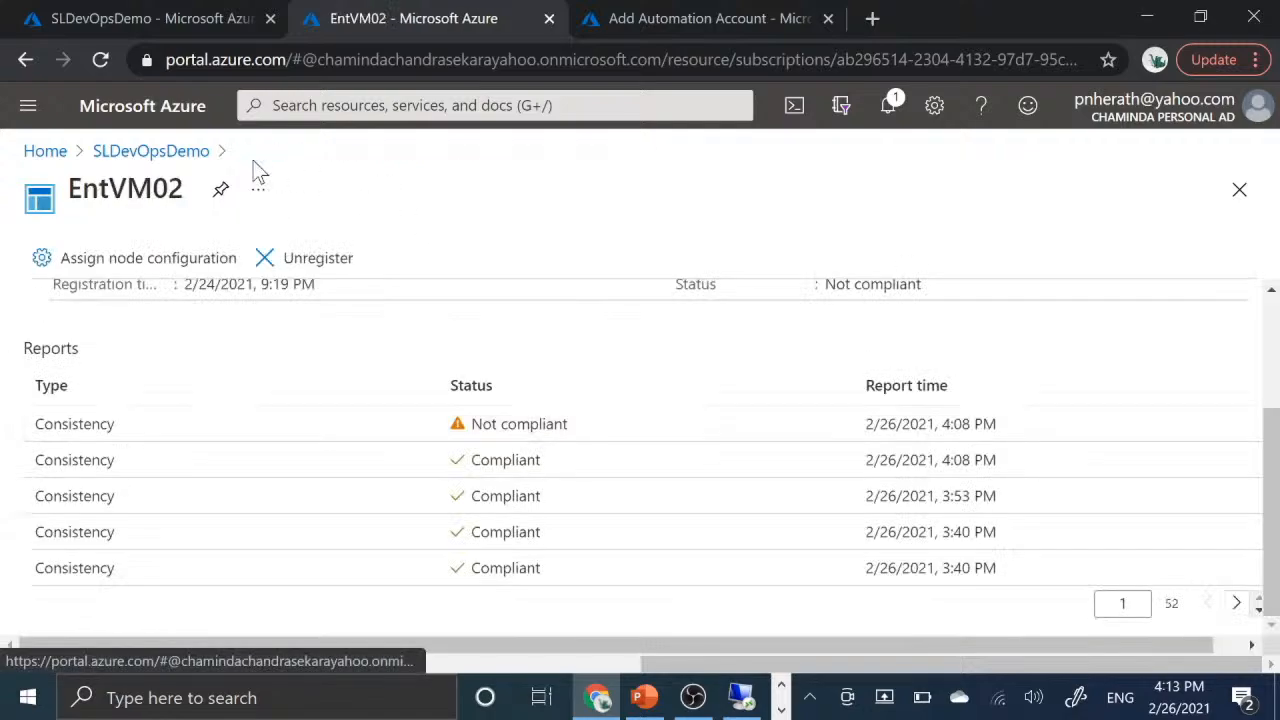
{"action": "left_click", "coordinate": [178, 148]}
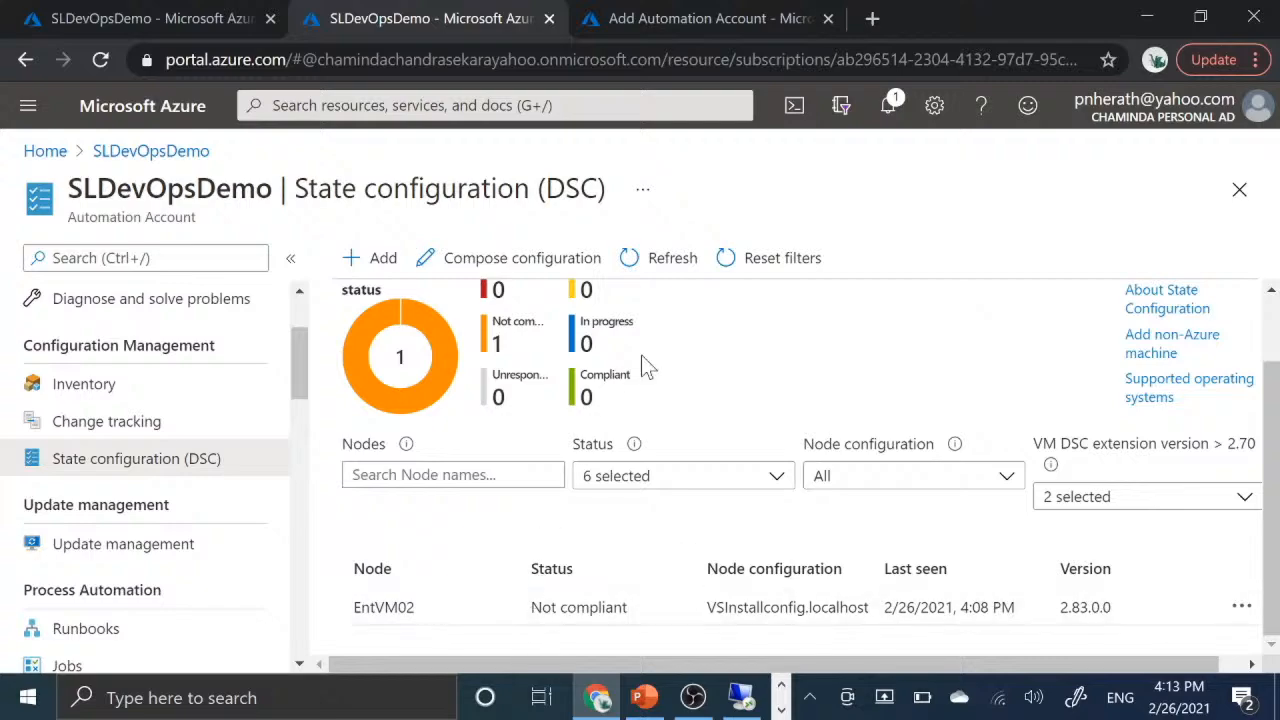
- Review the configuration status summary and the EntVM02 entry in the node list
{"action": "scroll", "coordinate": [680, 352], "scroll_direction": "up", "scroll_amount": 1}
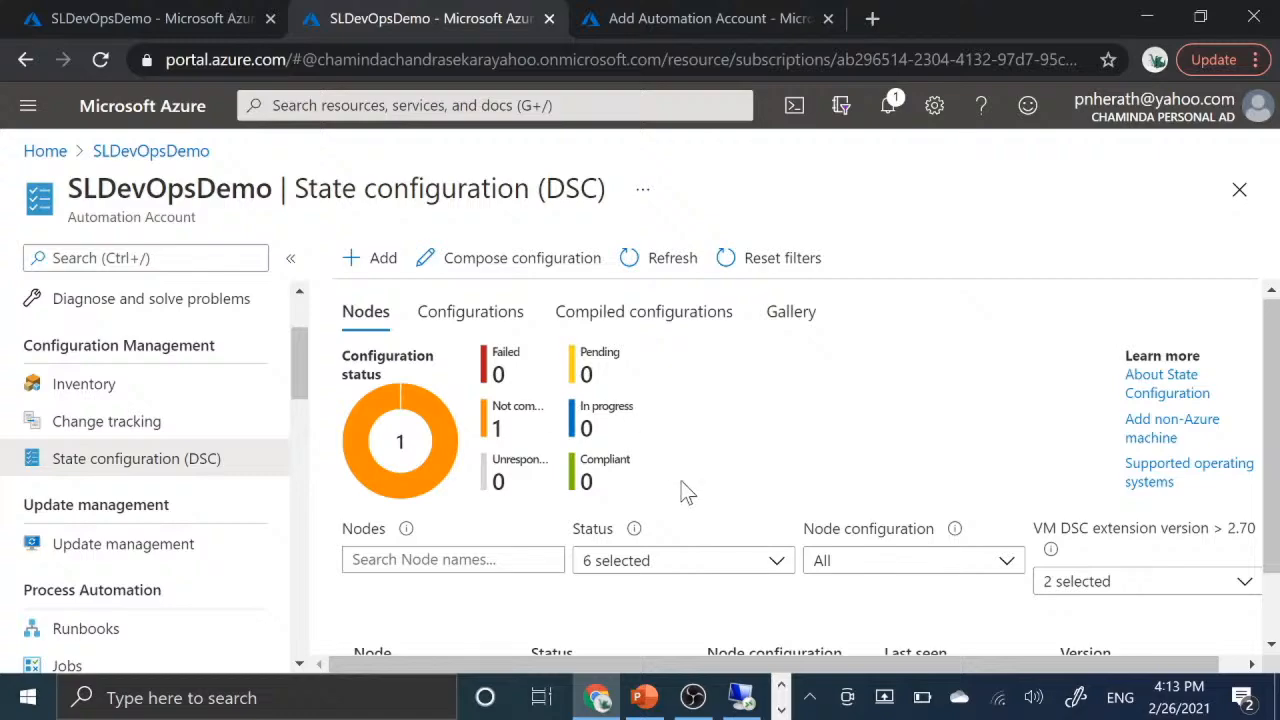
{"action": "double_click", "coordinate": [493, 352]}
{"action": "scroll", "coordinate": [646, 472], "scroll_direction": "down", "scroll_amount": 2}
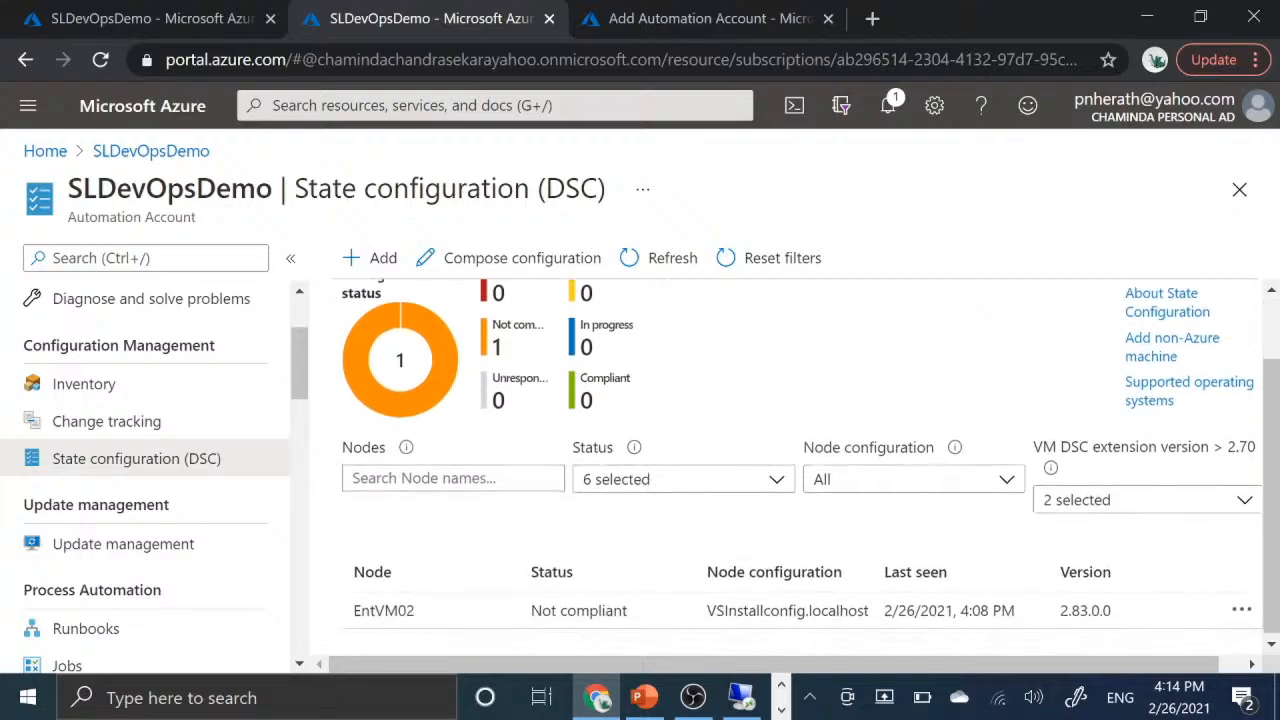
- Open the EntVM02 node and view the details and resources of its non-compliant 4:08 PM consistency report
{"action": "scroll", "coordinate": [718, 437], "scroll_direction": "up", "scroll_amount": 2}
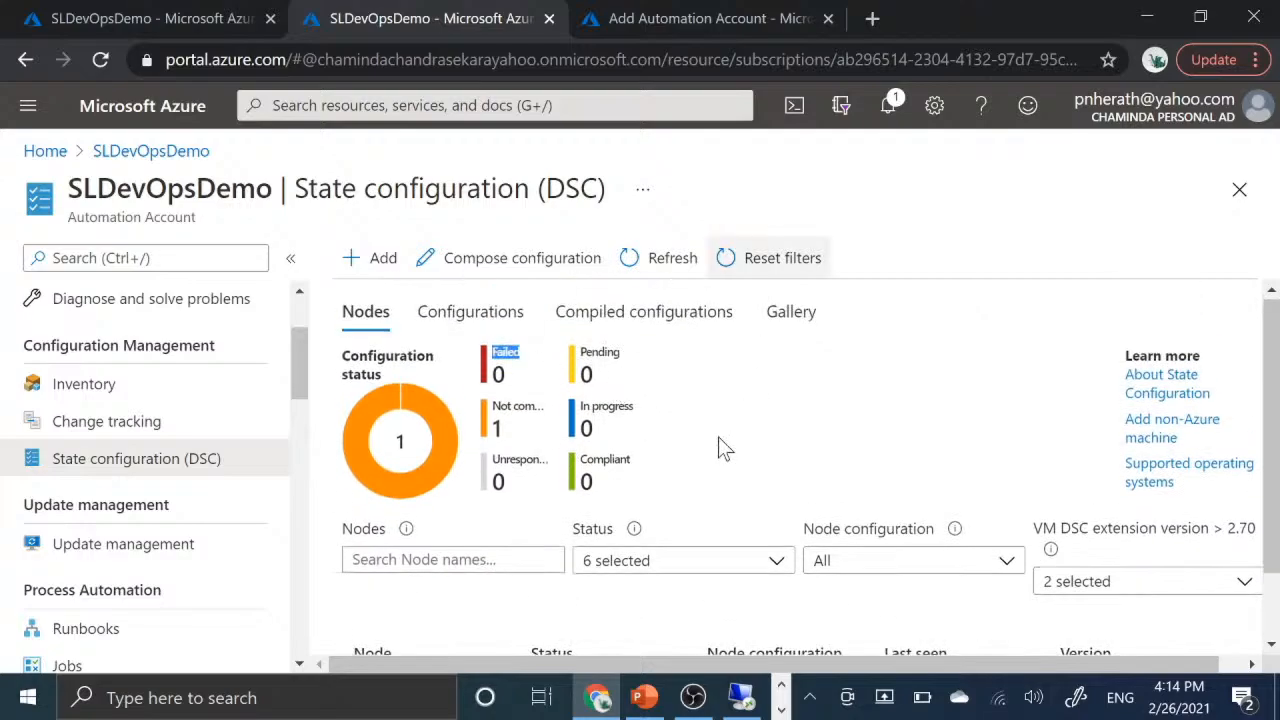
{"action": "scroll", "coordinate": [683, 431], "scroll_direction": "down", "scroll_amount": 2}
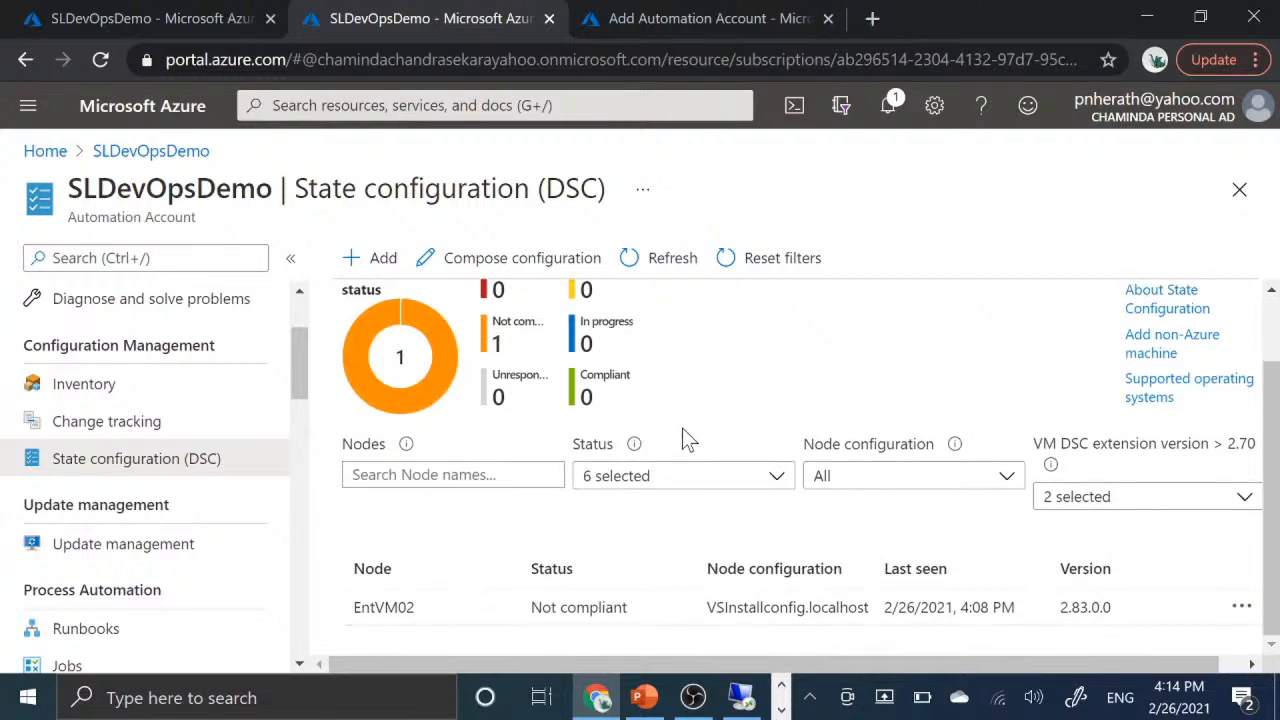
{"action": "scroll", "coordinate": [683, 432], "scroll_direction": "up", "scroll_amount": 2}
{"action": "scroll", "coordinate": [683, 431], "scroll_direction": "down", "scroll_amount": 2}
{"action": "left_click", "coordinate": [389, 612]}
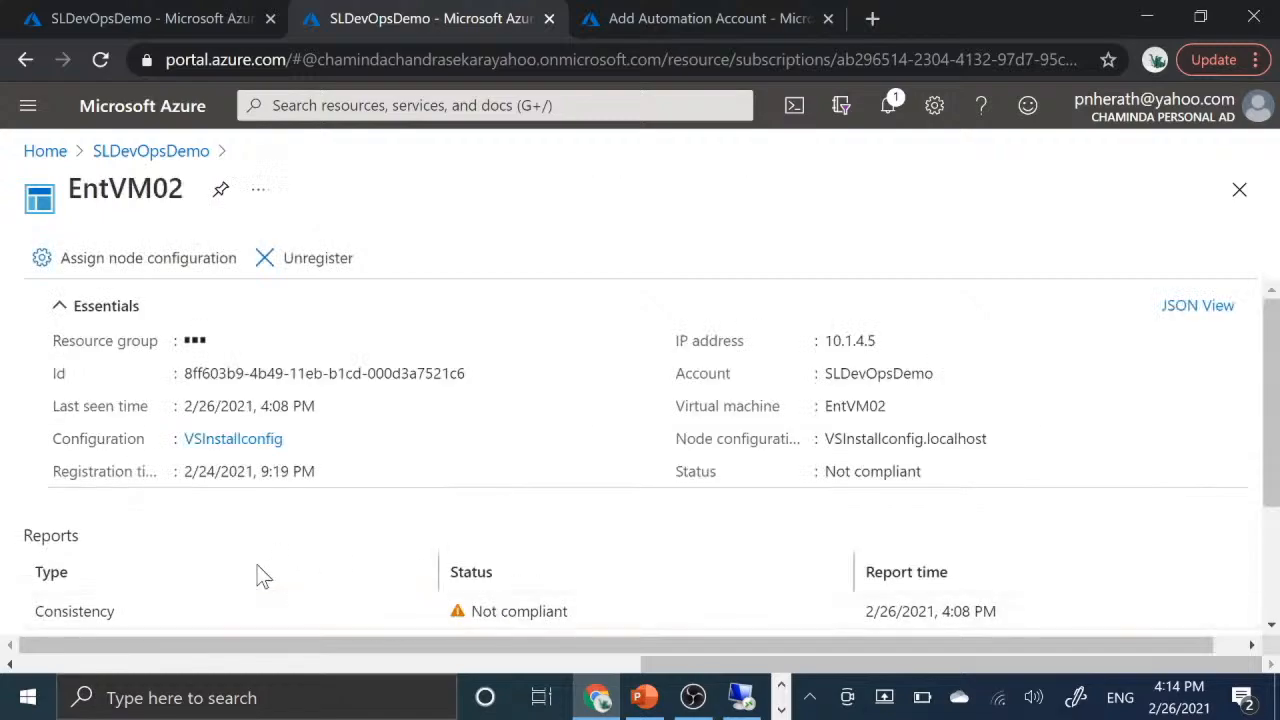
{"action": "scroll", "coordinate": [444, 528], "scroll_direction": "down", "scroll_amount": 2}
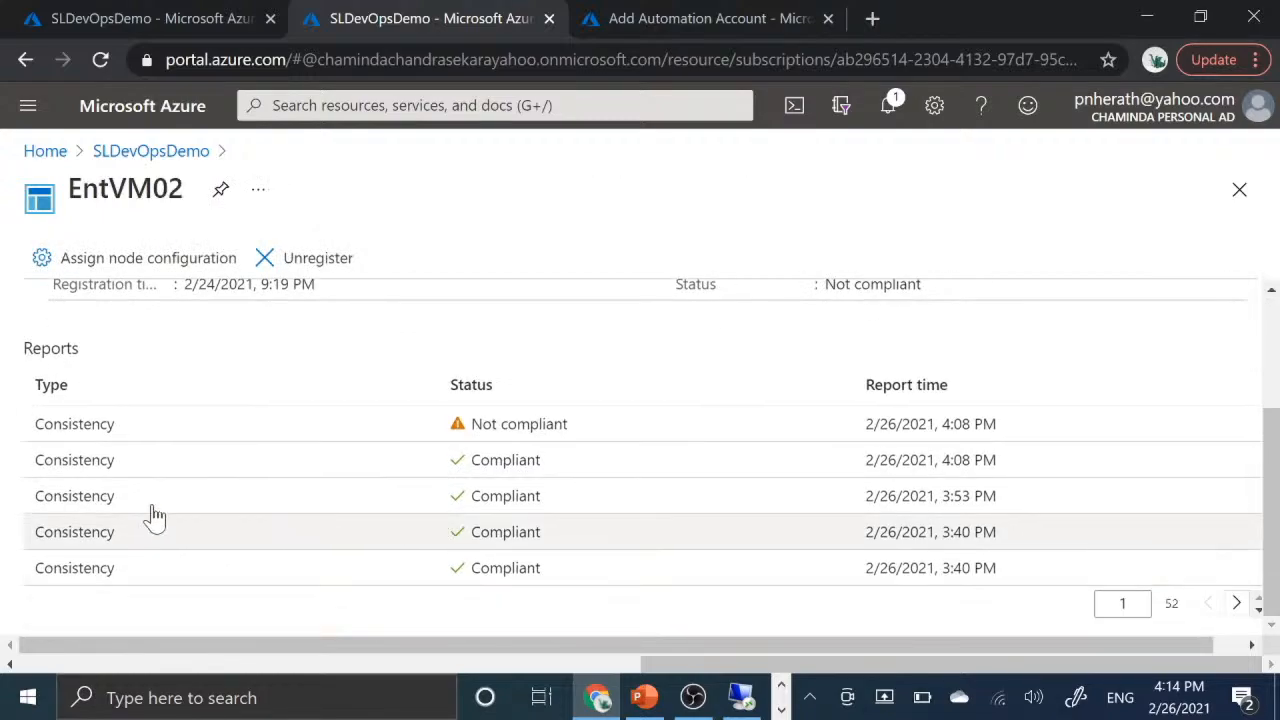
{"action": "left_click", "coordinate": [170, 434]}
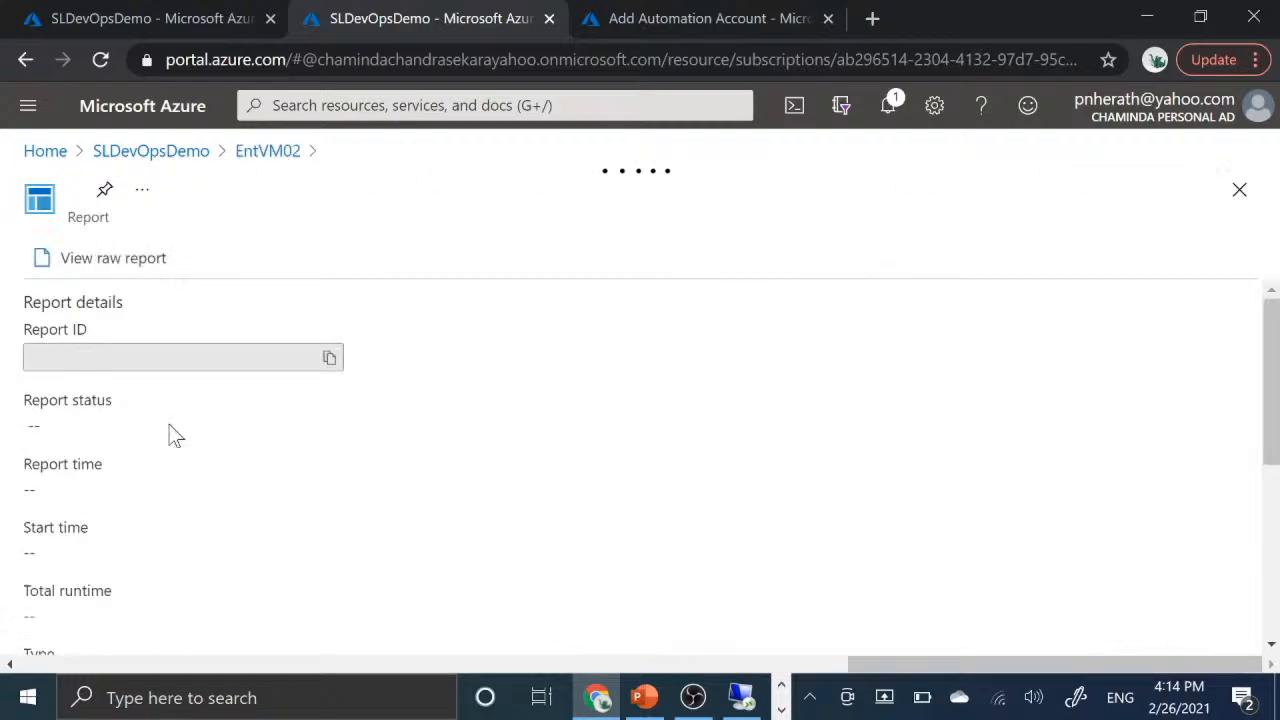
{"action": "scroll", "coordinate": [169, 424], "scroll_direction": "down", "scroll_amount": 2}
{"action": "scroll", "coordinate": [169, 424], "scroll_direction": "up", "scroll_amount": 1}
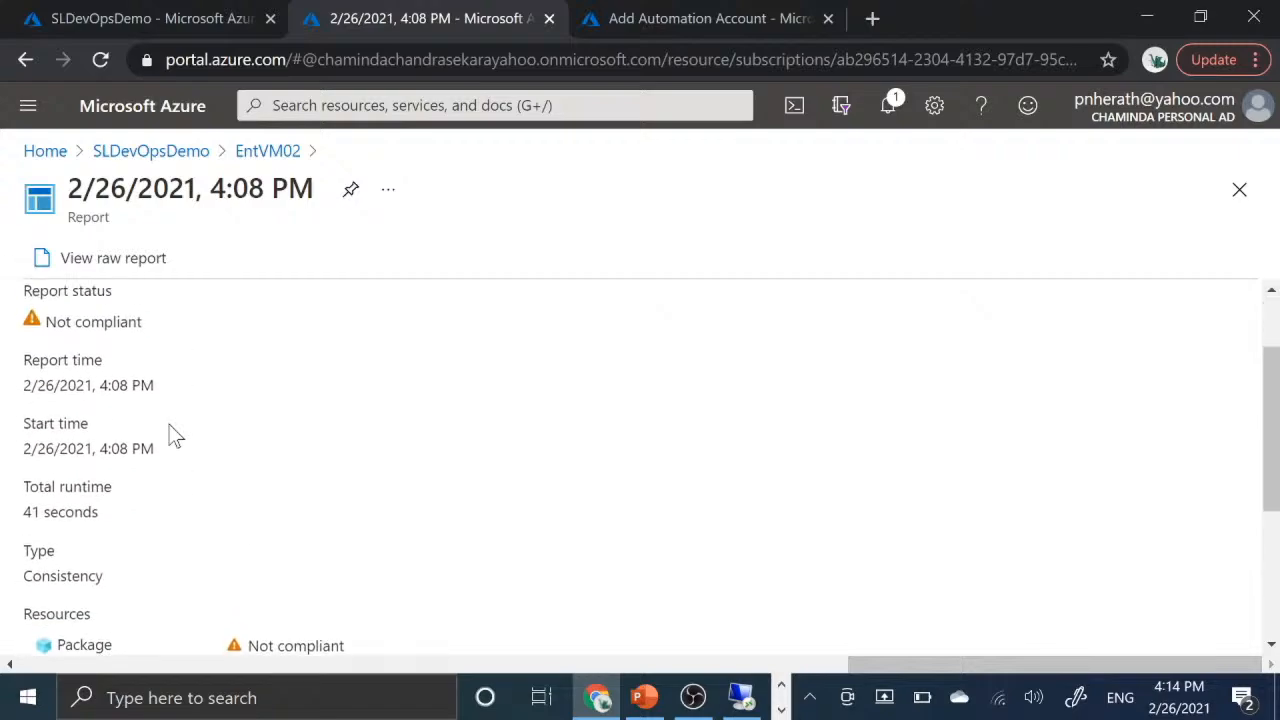
{"action": "scroll", "coordinate": [169, 424], "scroll_direction": "down", "scroll_amount": 1}
{"action": "scroll", "coordinate": [169, 424], "scroll_direction": "down", "scroll_amount": 1}
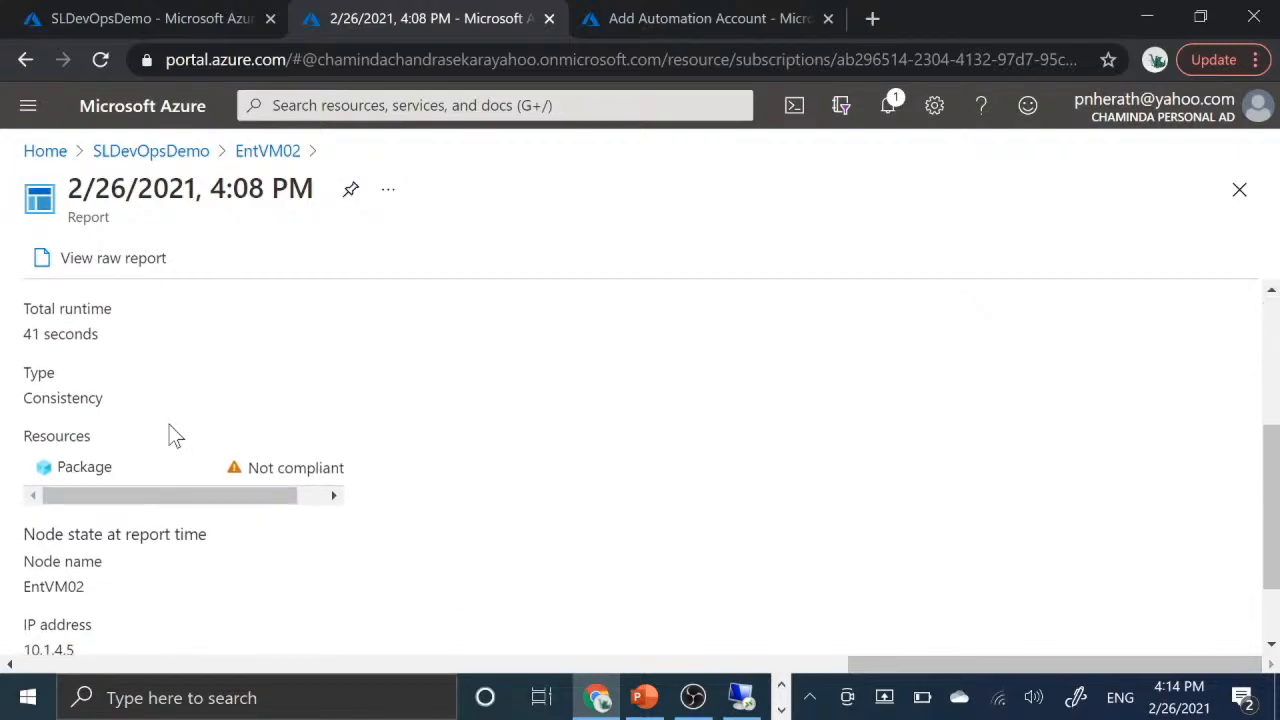
- Examine the VS2019Install instance of the report's Package resource, then return to the State configuration (DSC) page
{"action": "left_click", "coordinate": [95, 470]}
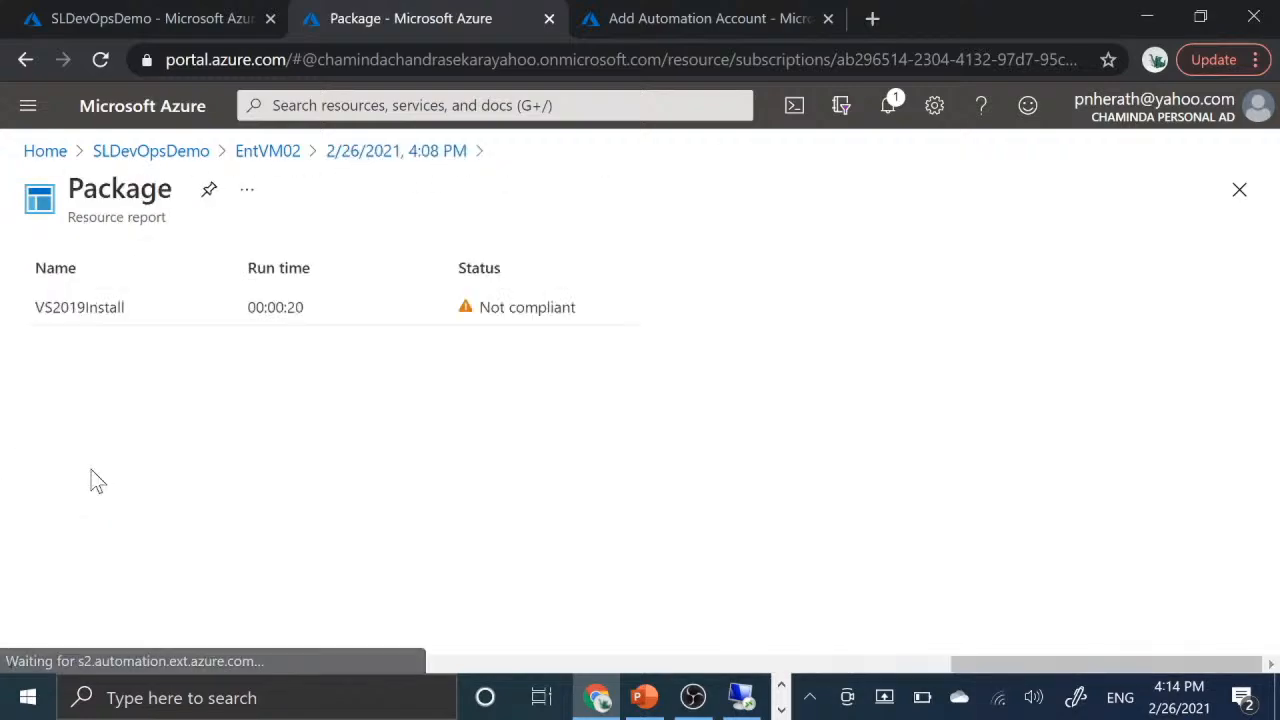
{"action": "left_click", "coordinate": [80, 316]}
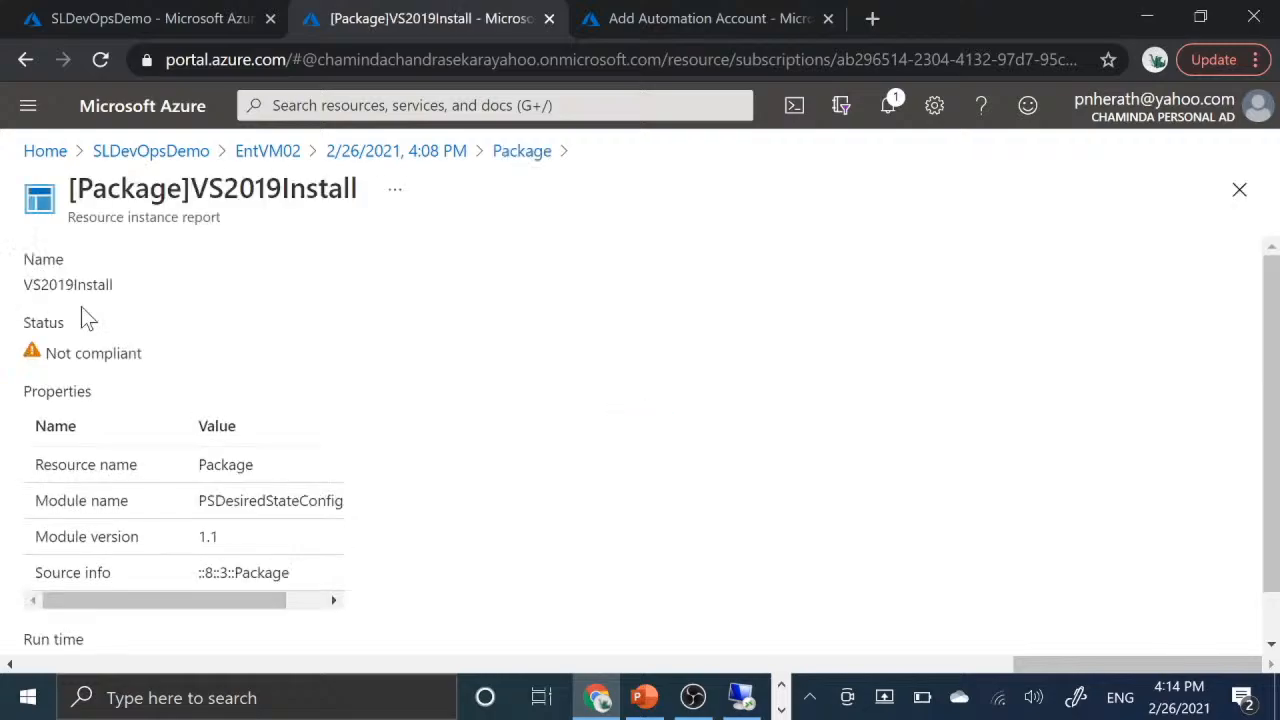
{"action": "scroll", "coordinate": [253, 386], "scroll_direction": "down", "scroll_amount": 1}
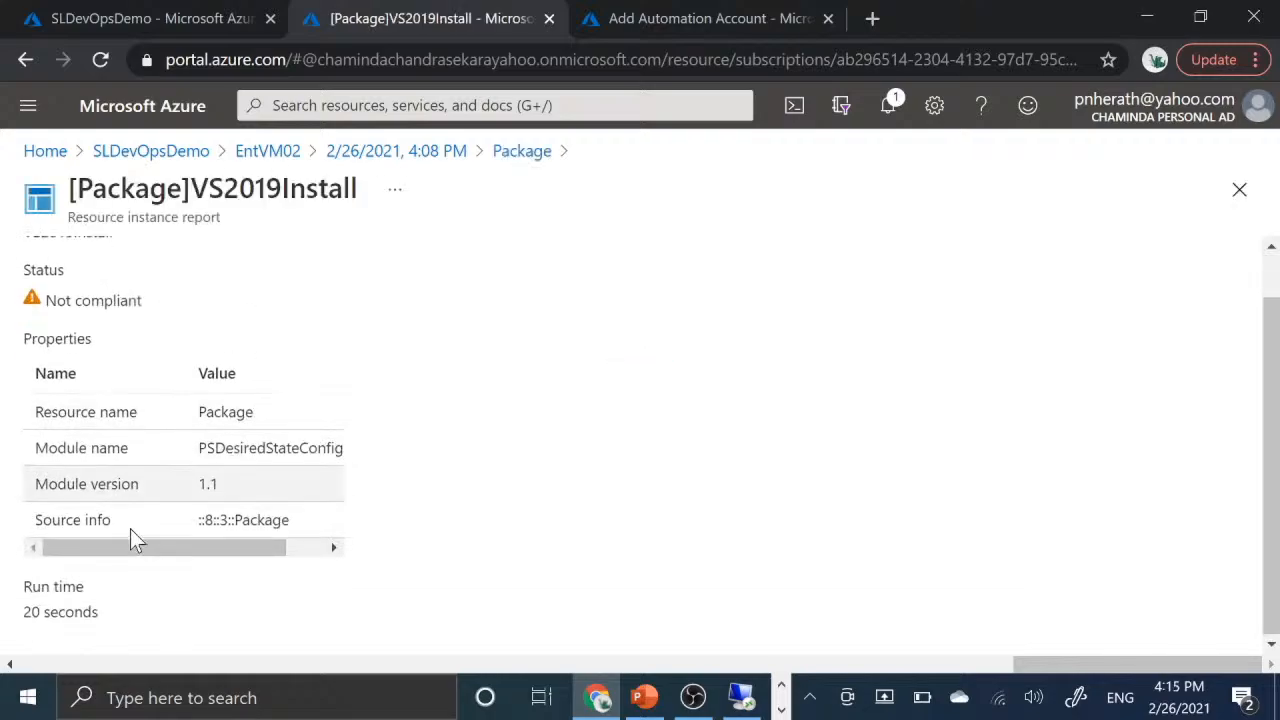
{"action": "left_click_drag", "start_coordinate": [115, 546], "coordinate": [74, 586]}
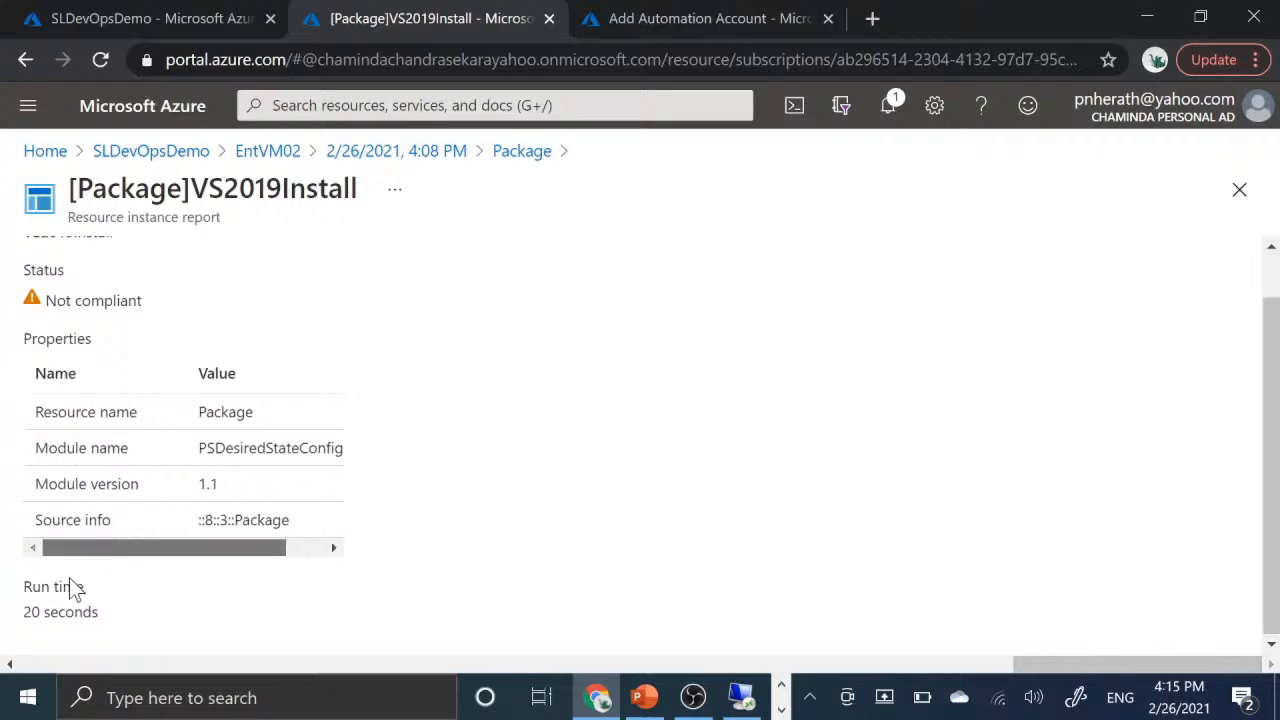
{"action": "scroll", "coordinate": [279, 383], "scroll_direction": "up", "scroll_amount": 1}
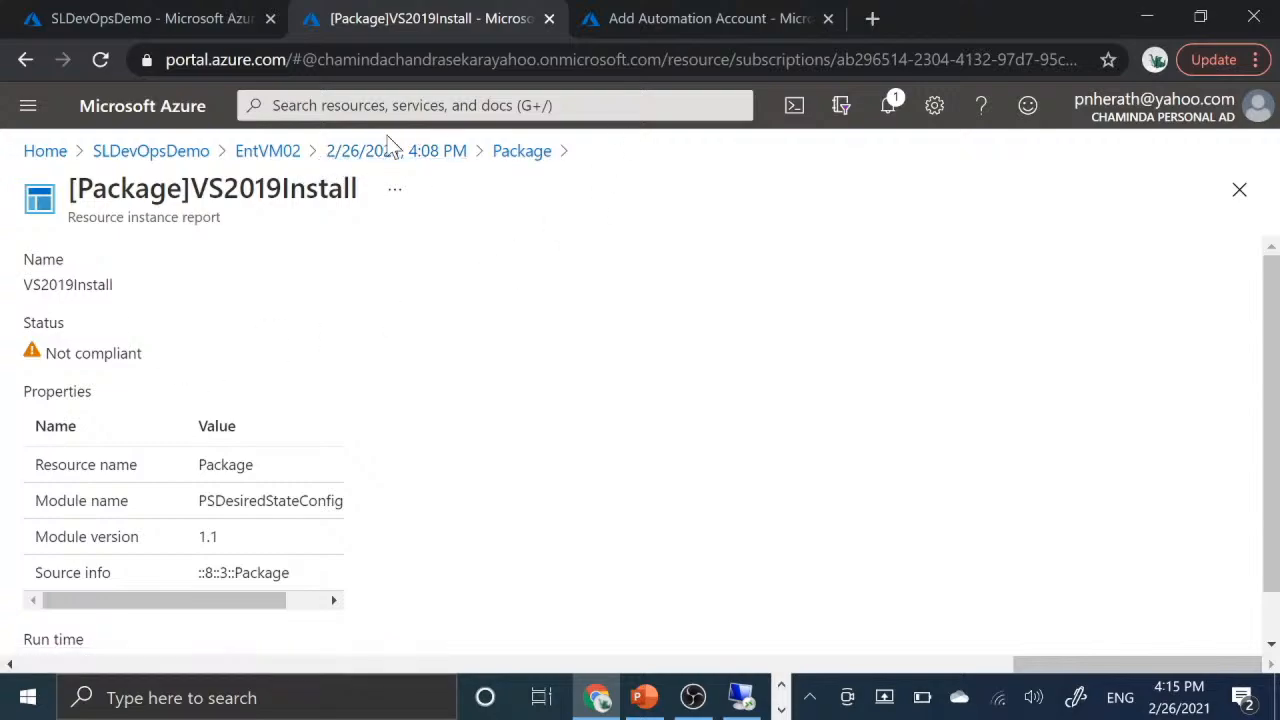
{"action": "left_click", "coordinate": [267, 151]}
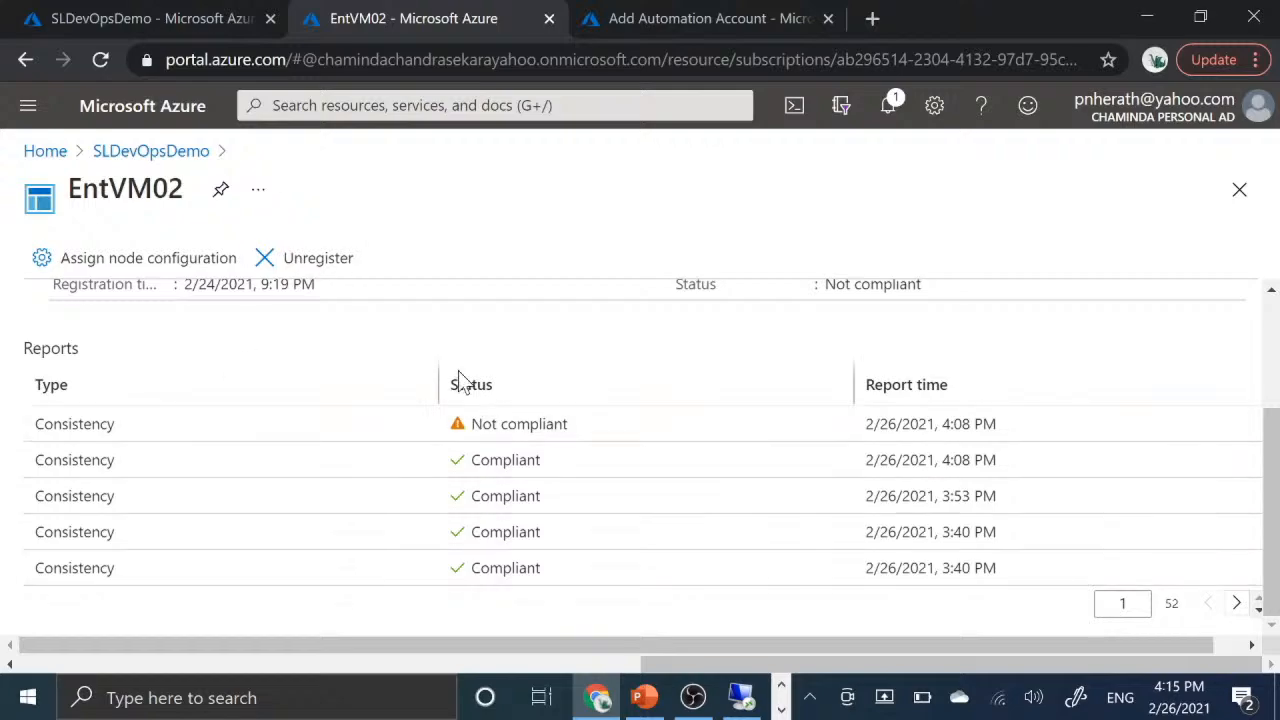
{"action": "scroll", "coordinate": [462, 380], "scroll_direction": "up", "scroll_amount": 2}
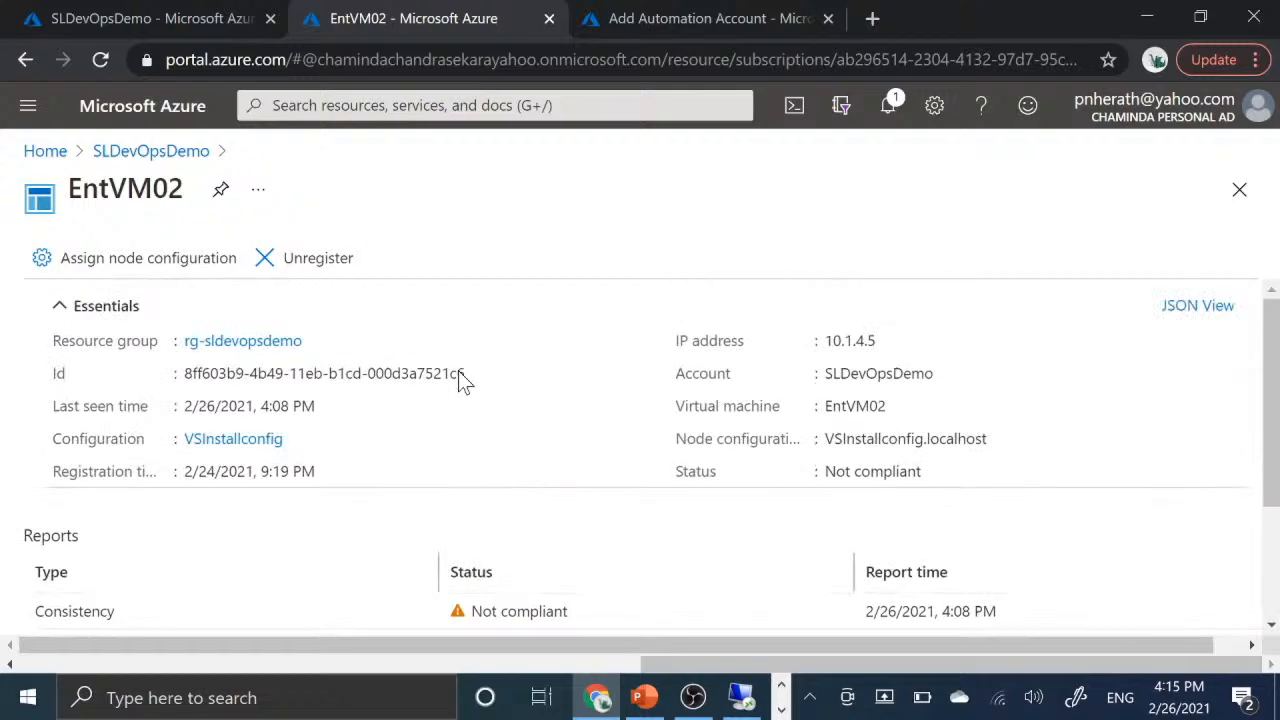
{"action": "left_click", "coordinate": [168, 162]}
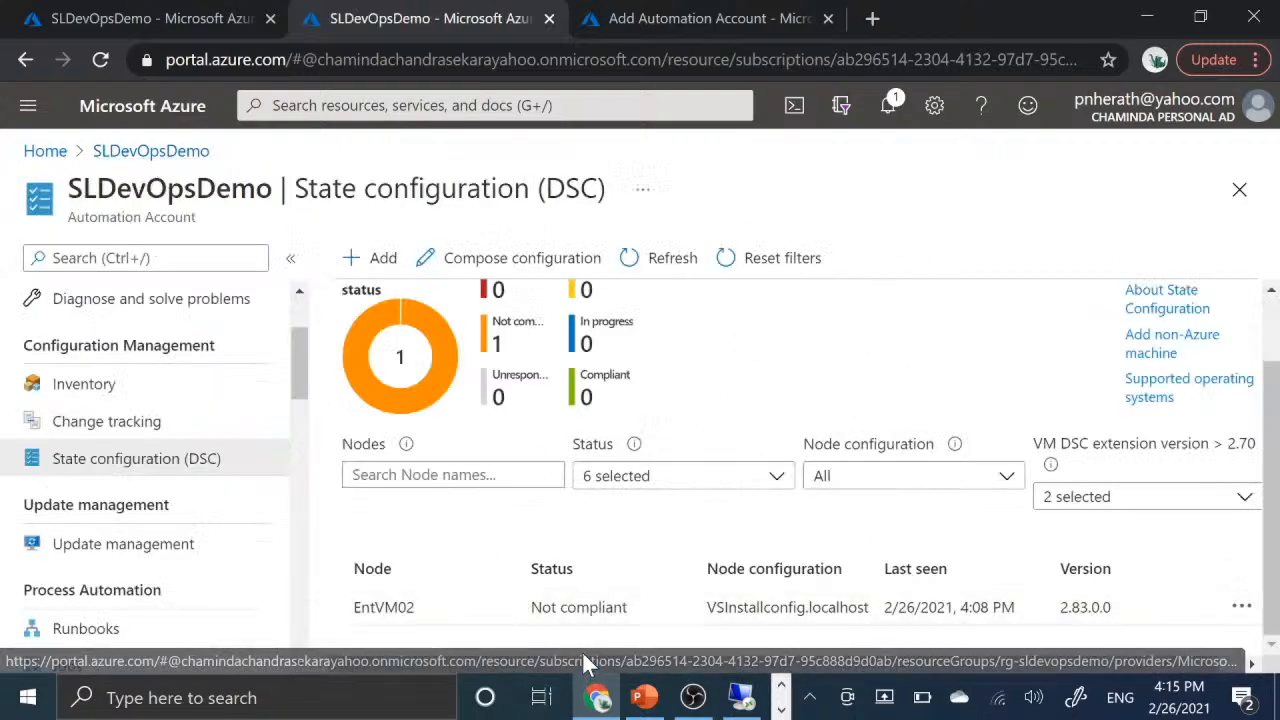
- Compare the configuration status counts with EntVM02's status, node configuration and last seen time in the node list
{"action": "scroll", "coordinate": [518, 530], "scroll_direction": "up", "scroll_amount": 1}
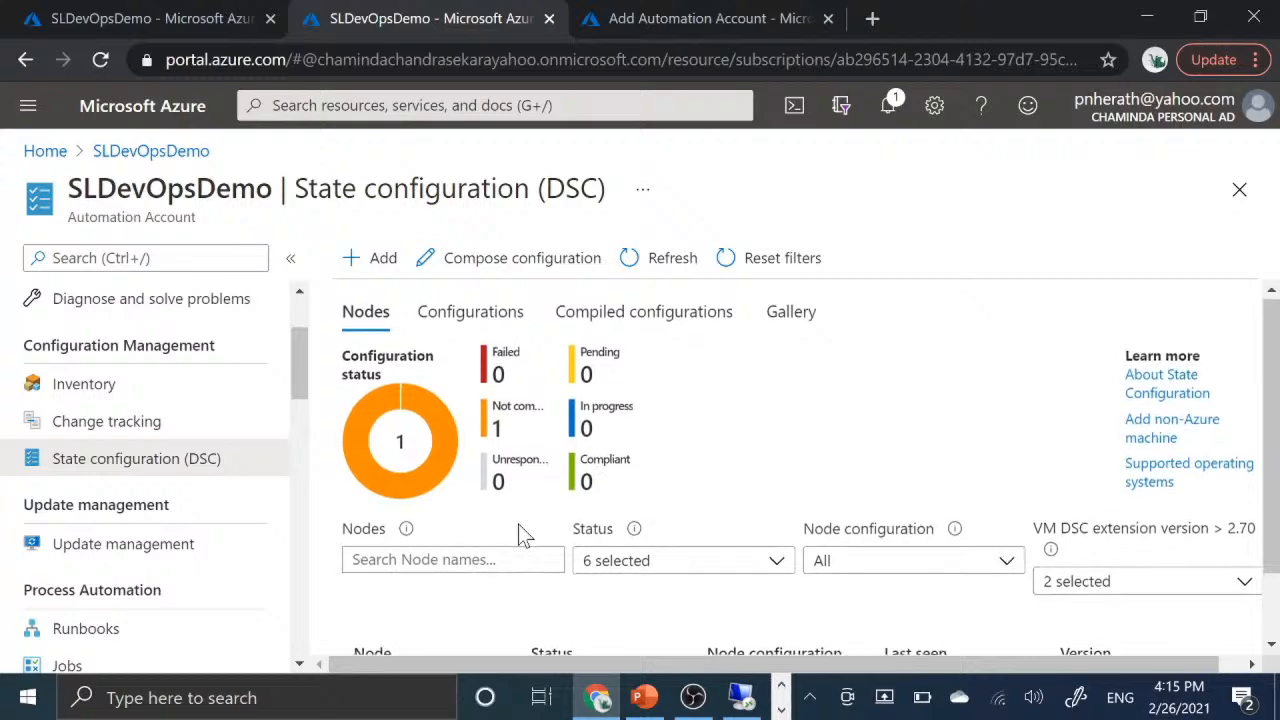
{"action": "scroll", "coordinate": [518, 530], "scroll_direction": "down", "scroll_amount": 1}
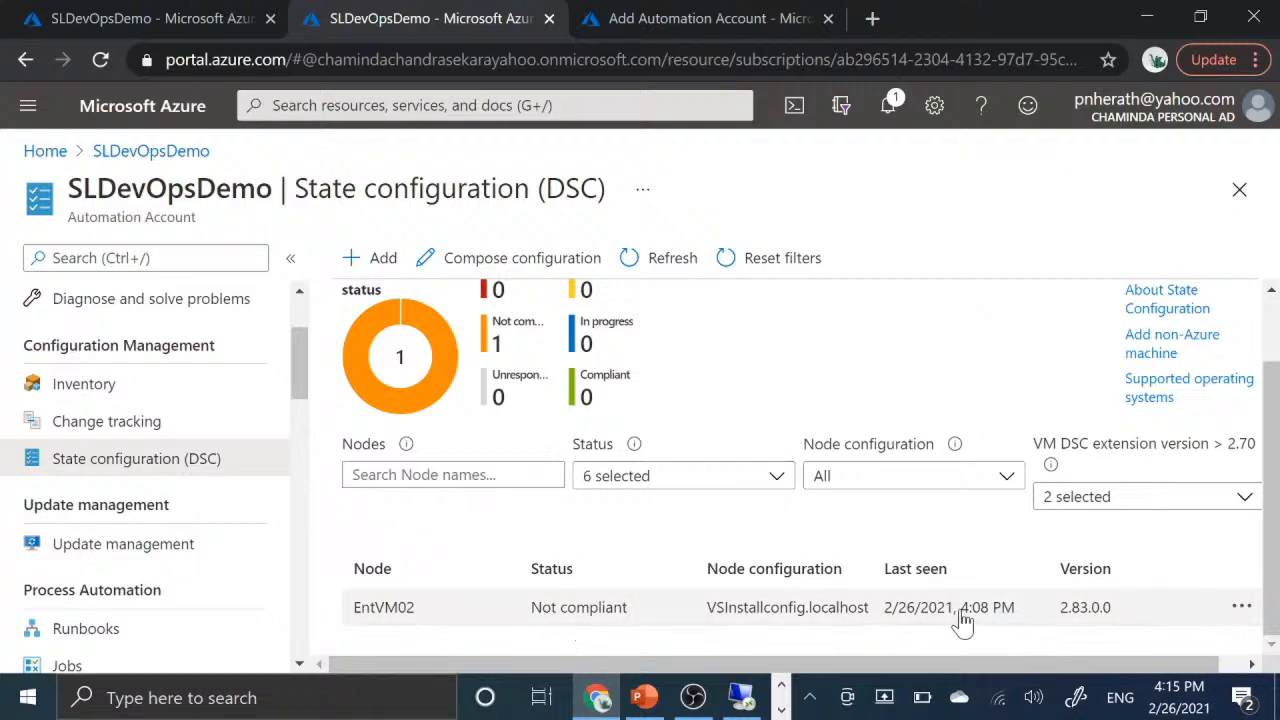
{"action": "scroll", "coordinate": [634, 555], "scroll_direction": "up", "scroll_amount": 1}
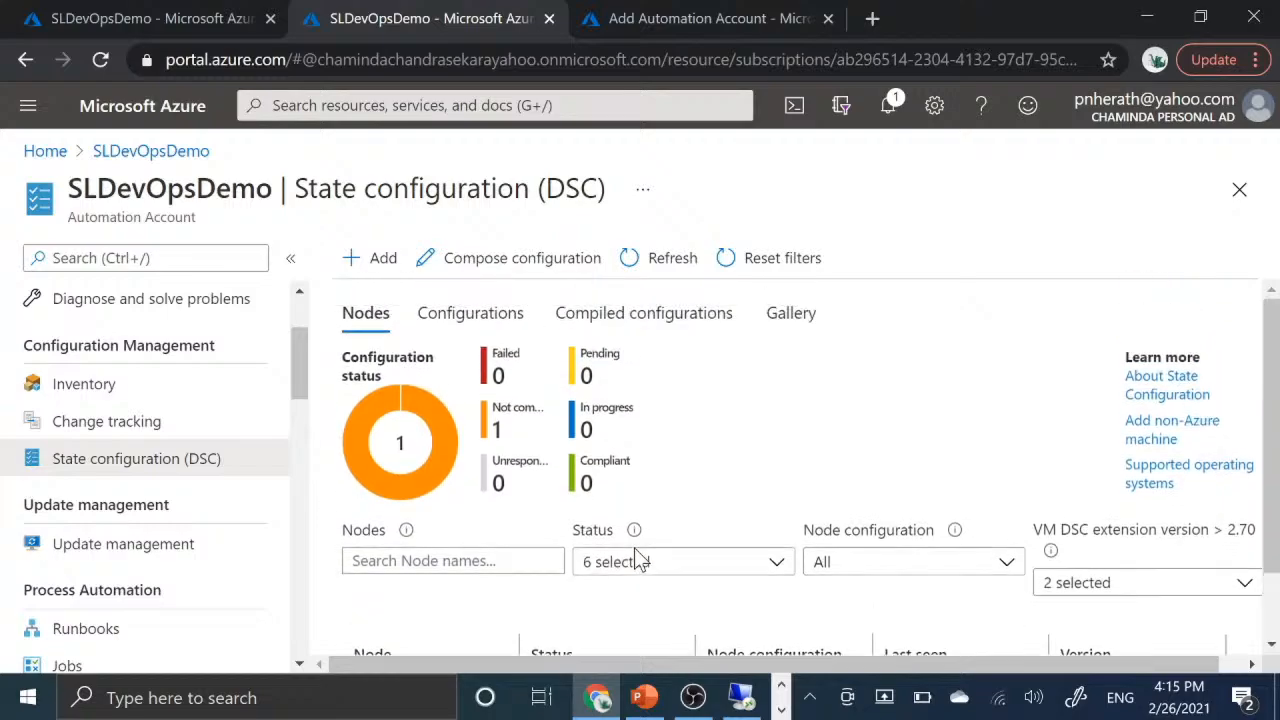
{"action": "scroll", "coordinate": [638, 560], "scroll_direction": "down", "scroll_amount": 1}
{"action": "scroll", "coordinate": [636, 555], "scroll_direction": "up", "scroll_amount": 1}
{"action": "scroll", "coordinate": [637, 561], "scroll_direction": "down", "scroll_amount": 1}
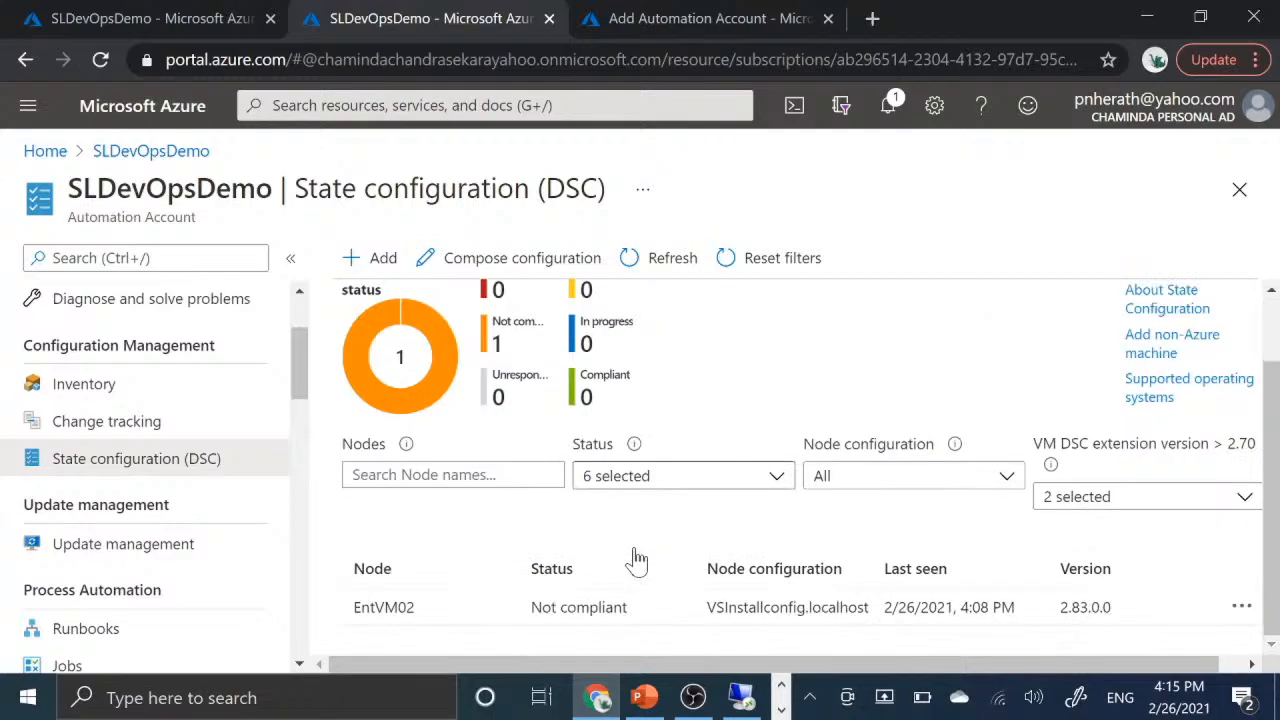
{"action": "scroll", "coordinate": [637, 560], "scroll_direction": "up", "scroll_amount": 1}
{"action": "scroll", "coordinate": [637, 560], "scroll_direction": "down", "scroll_amount": 1}
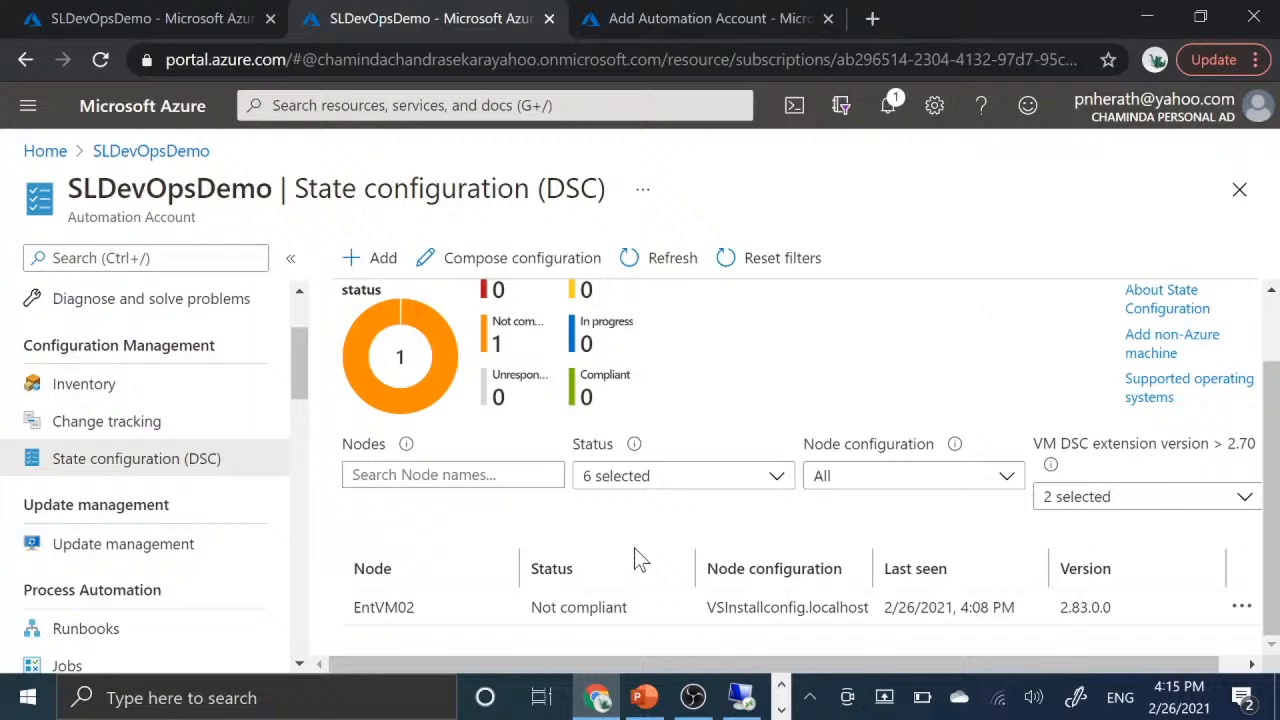
{"action": "scroll", "coordinate": [634, 548], "scroll_direction": "up", "scroll_amount": 1}
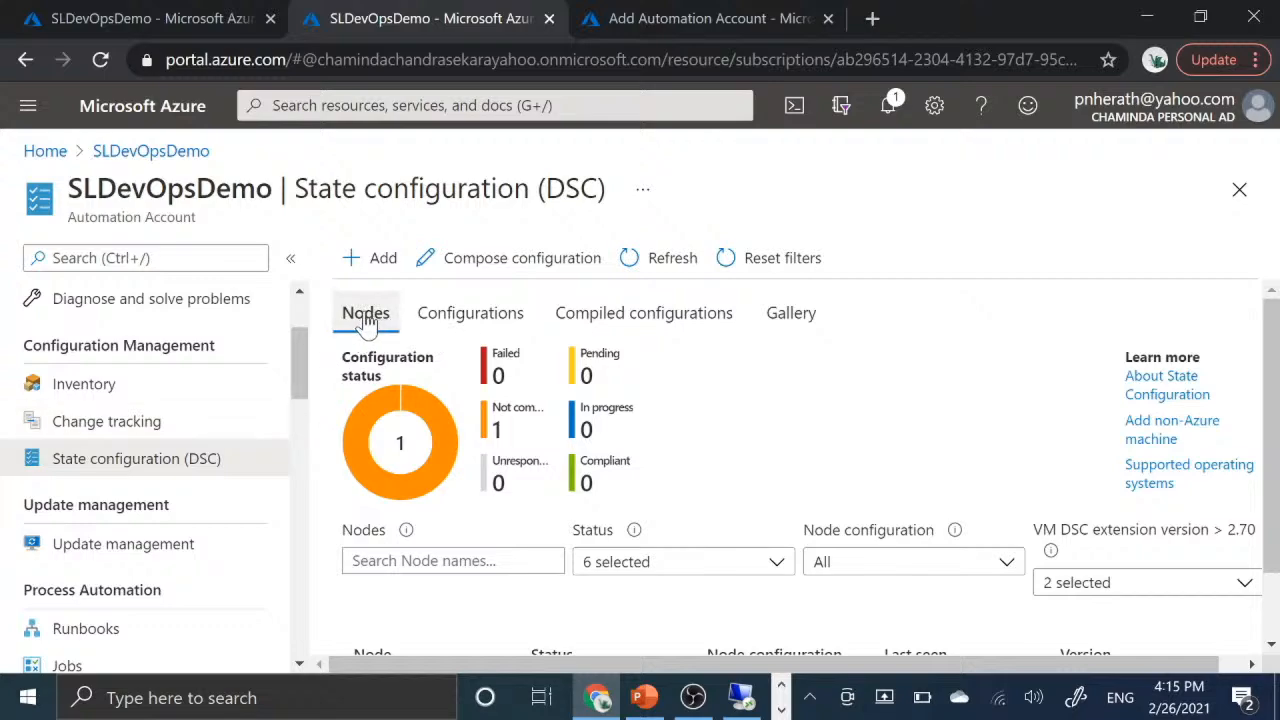
- Start adding the virtual machine vm-chansible-dev as a DSC node and open its Registration form
{"action": "left_click", "coordinate": [372, 258]}
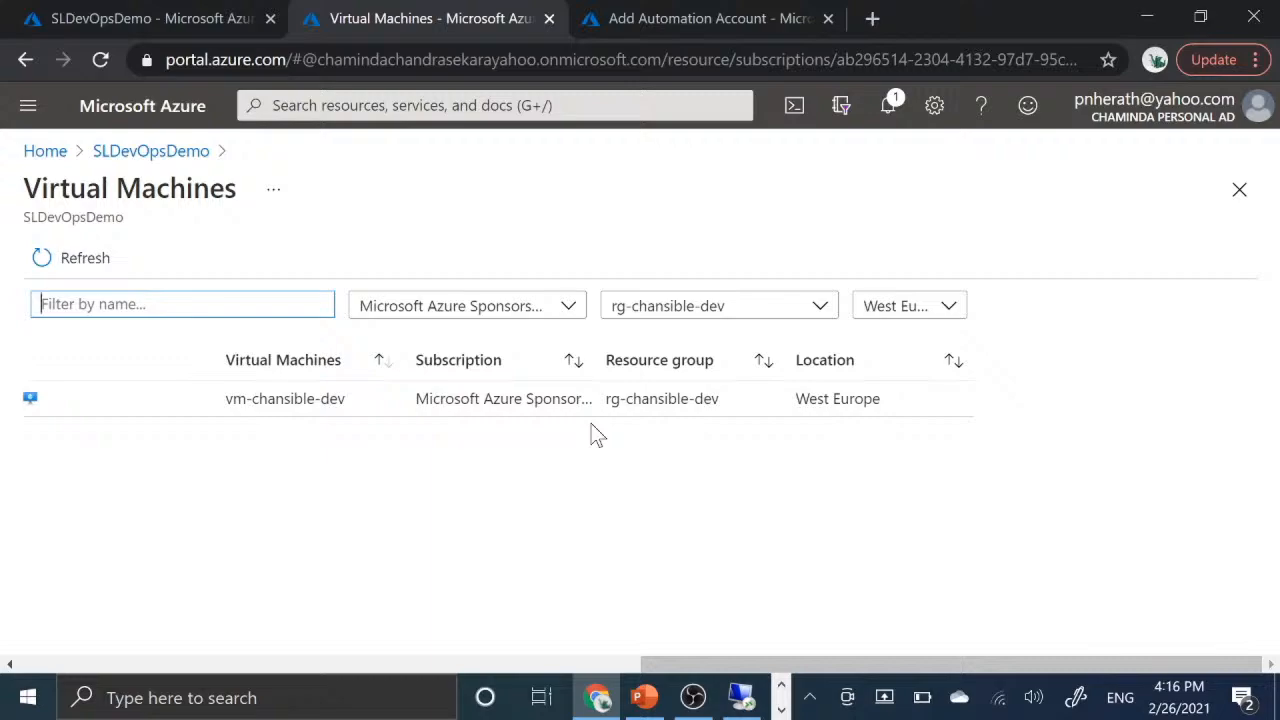
{"action": "left_click", "coordinate": [280, 399]}
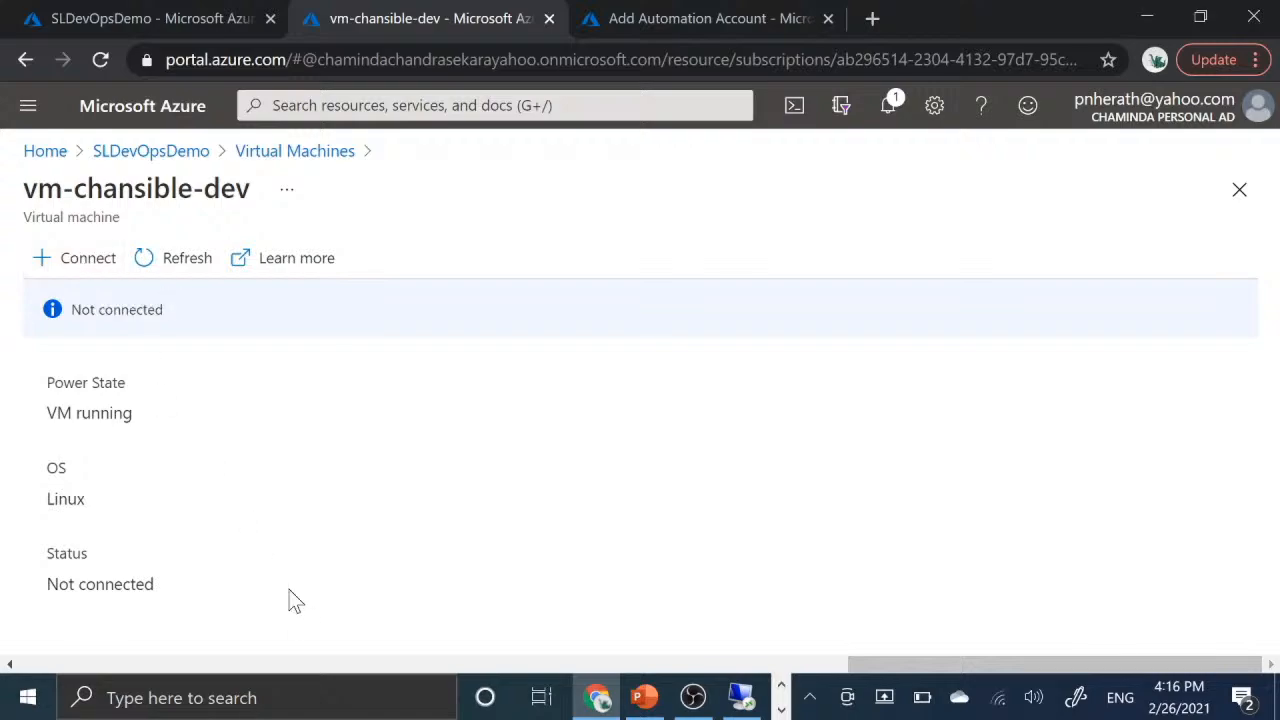
{"action": "left_click", "coordinate": [66, 264]}
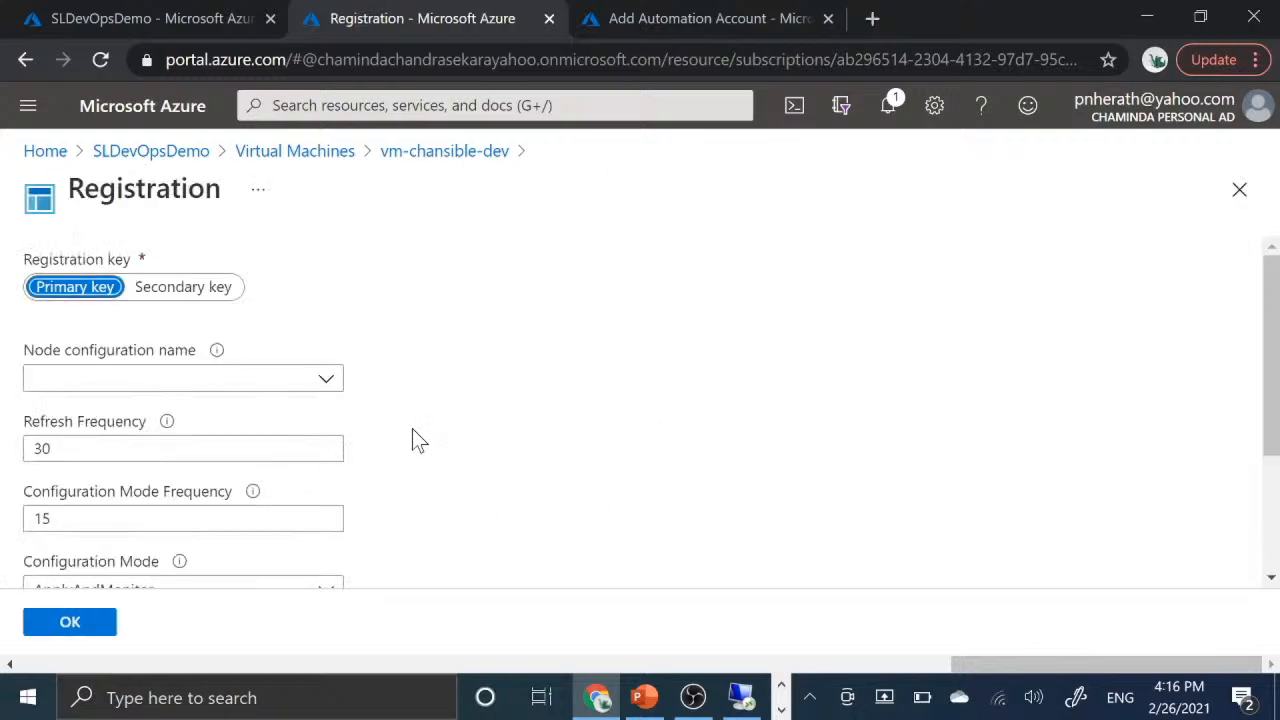
- View the available Configuration Mode options for the node registration and close the list without choosing another one
{"action": "scroll", "coordinate": [414, 436], "scroll_direction": "down", "scroll_amount": 2}
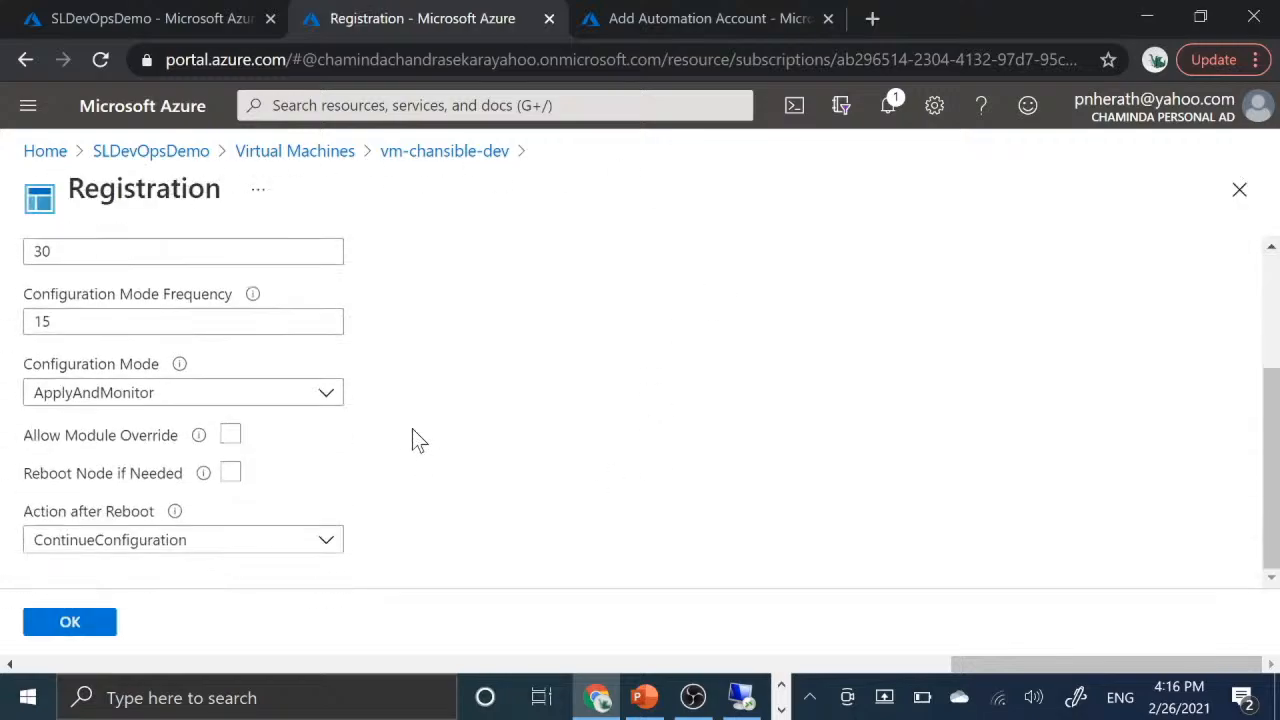
{"action": "left_click", "coordinate": [328, 398]}
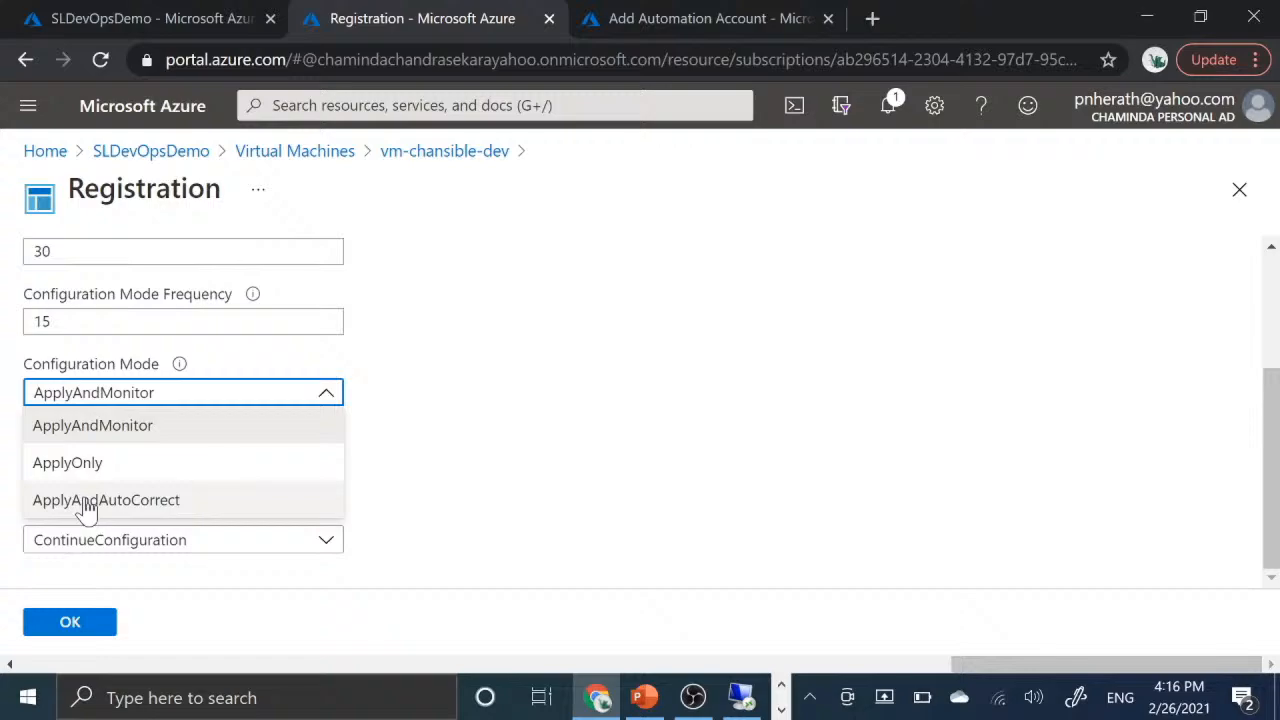
{"action": "left_click", "coordinate": [500, 479]}
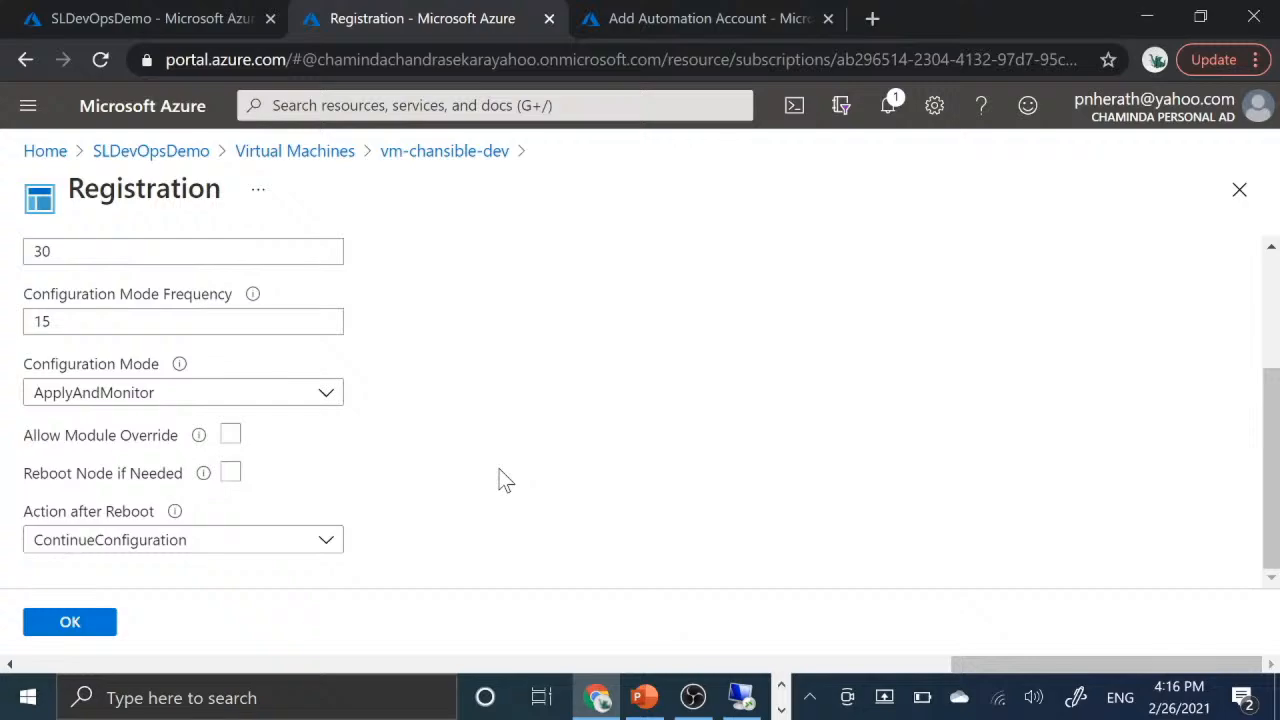
- Review the registration settings, from registration key and node configuration name to the refresh frequencies and reboot options
{"action": "scroll", "coordinate": [505, 480], "scroll_direction": "up", "scroll_amount": 2}
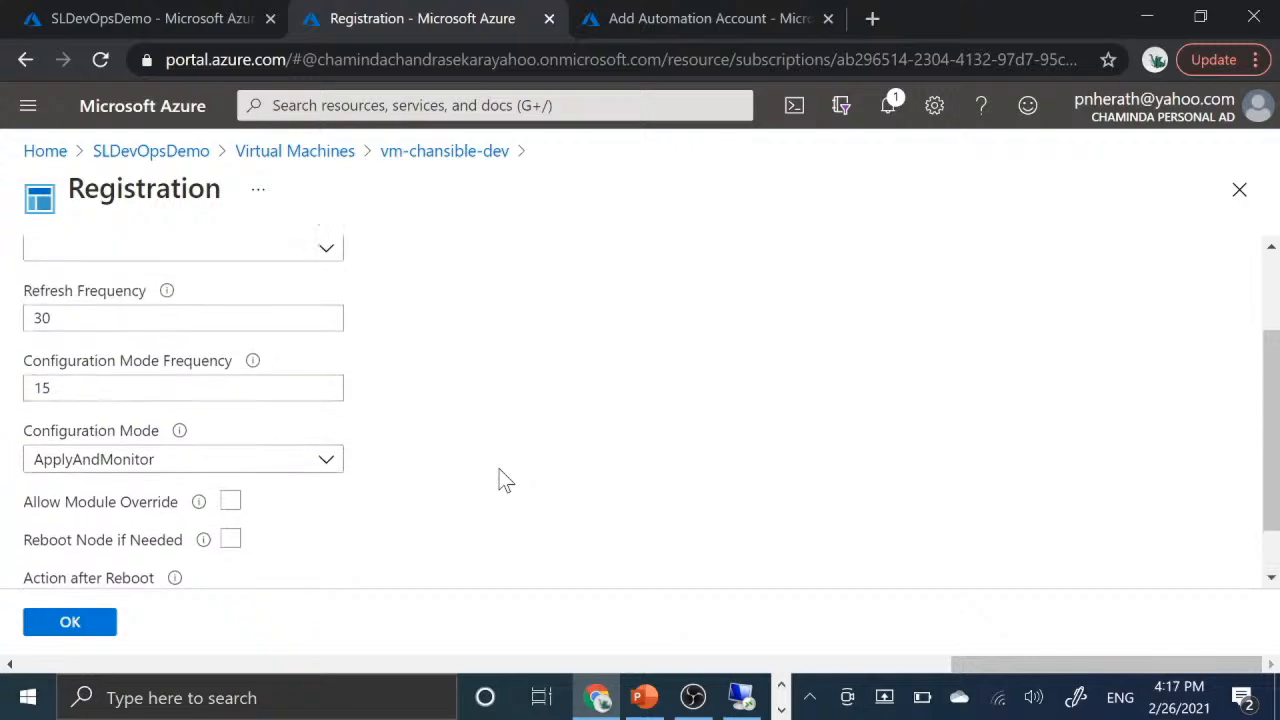
{"action": "scroll", "coordinate": [505, 480], "scroll_direction": "down", "scroll_amount": 2}
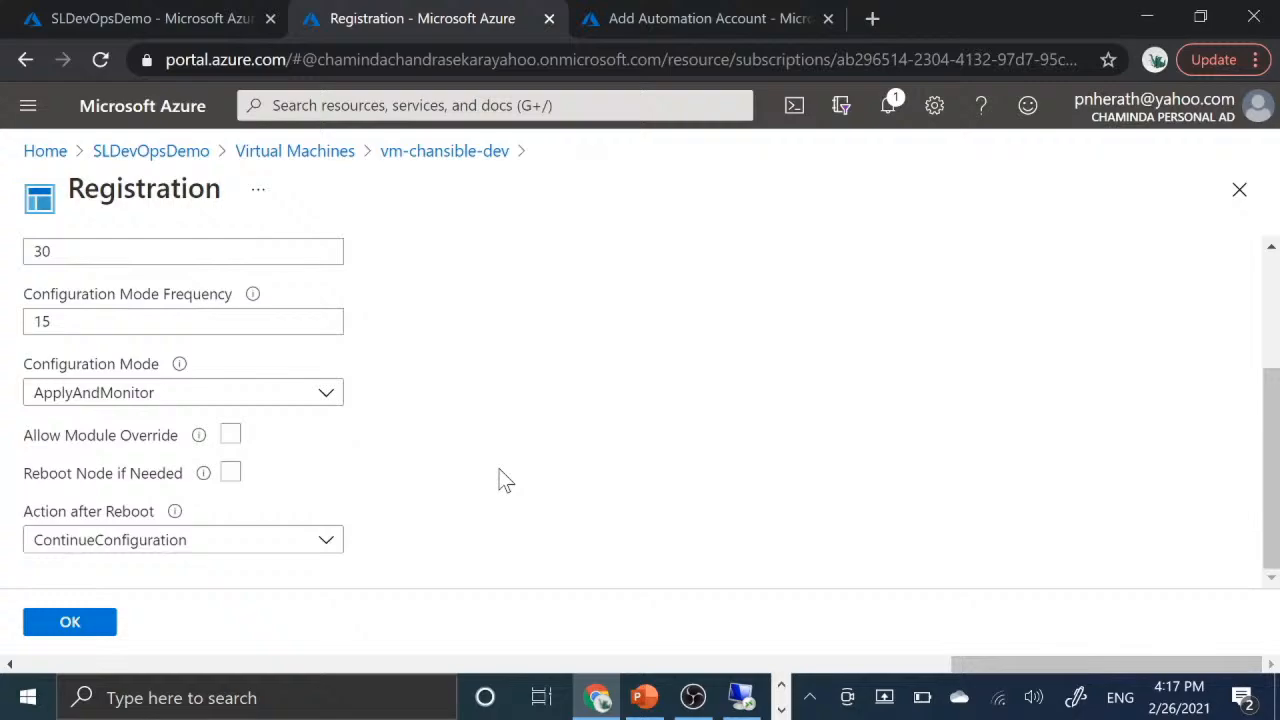
{"action": "scroll", "coordinate": [505, 480], "scroll_direction": "up", "scroll_amount": 1}
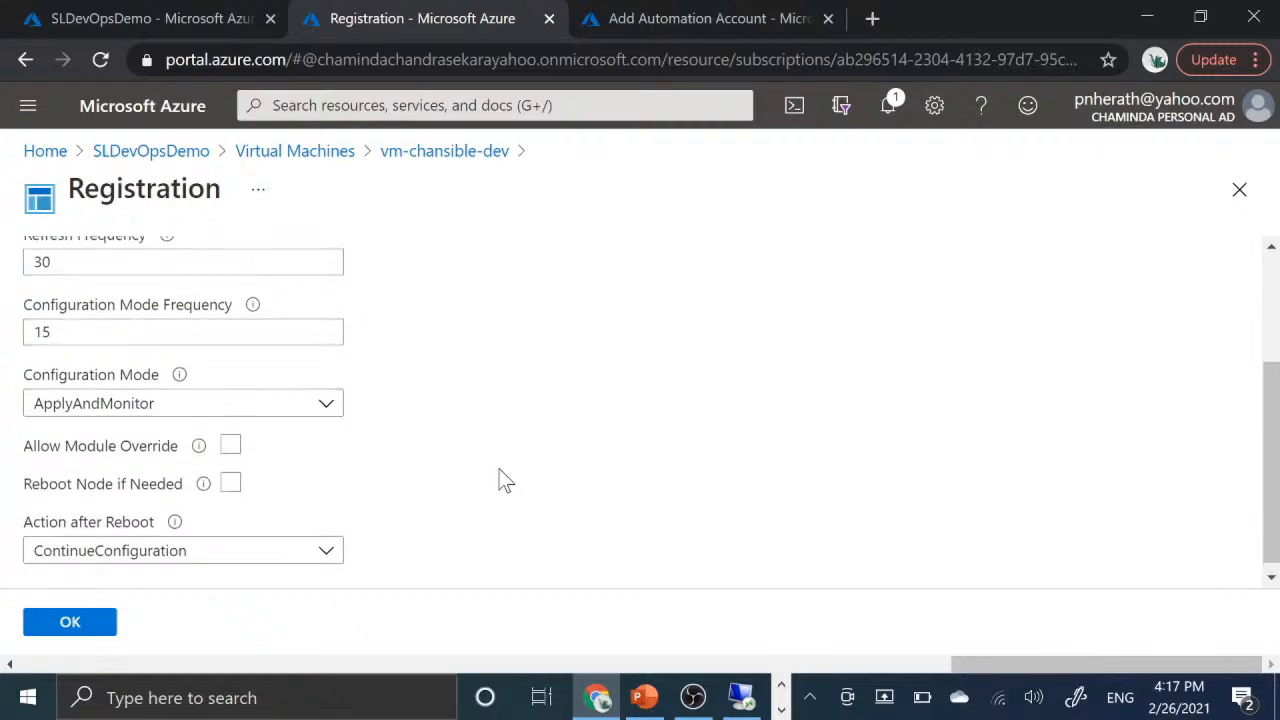
{"action": "scroll", "coordinate": [505, 480], "scroll_direction": "up", "scroll_amount": 2}
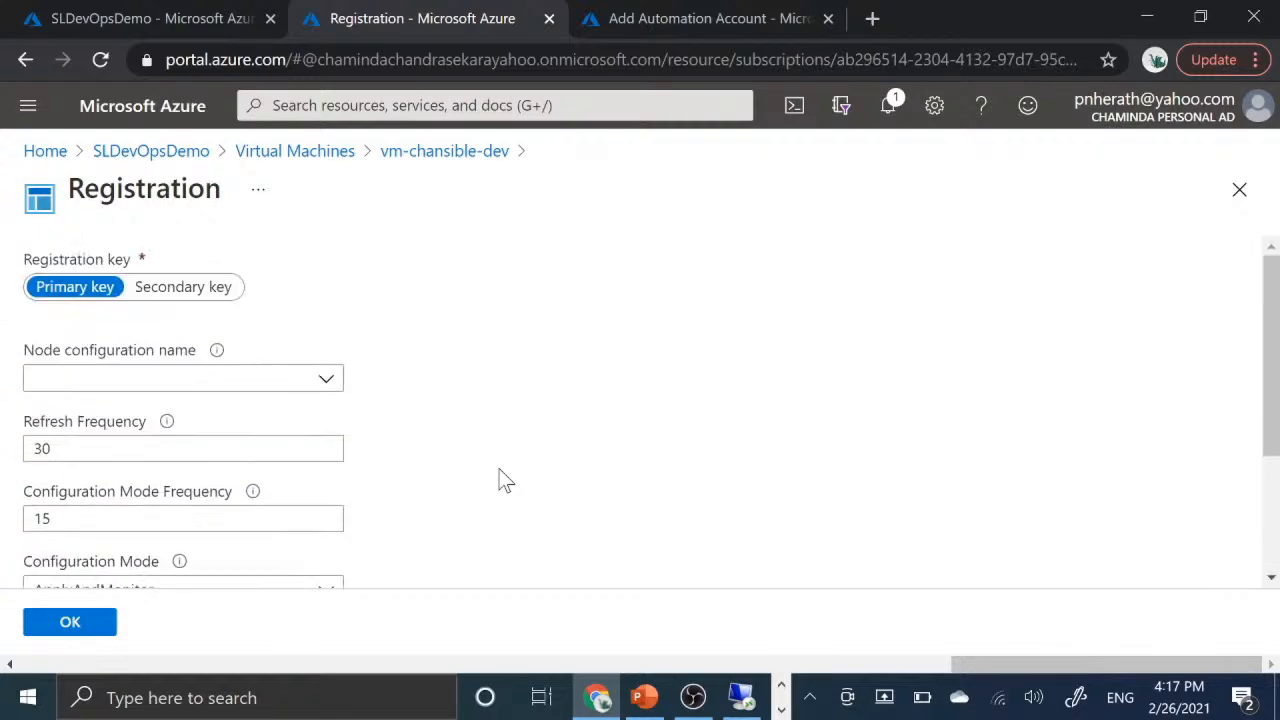
{"action": "scroll", "coordinate": [505, 480], "scroll_direction": "down", "scroll_amount": 2}
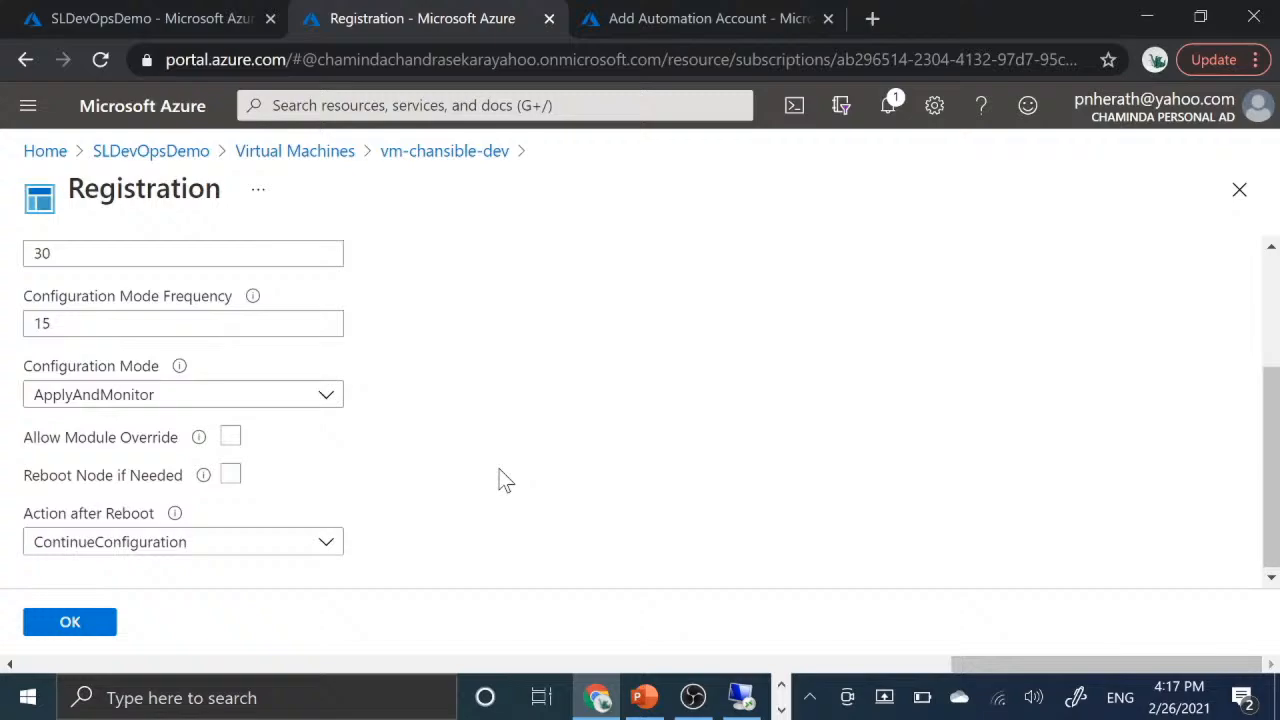
{"action": "scroll", "coordinate": [505, 480], "scroll_direction": "up", "scroll_amount": 2}
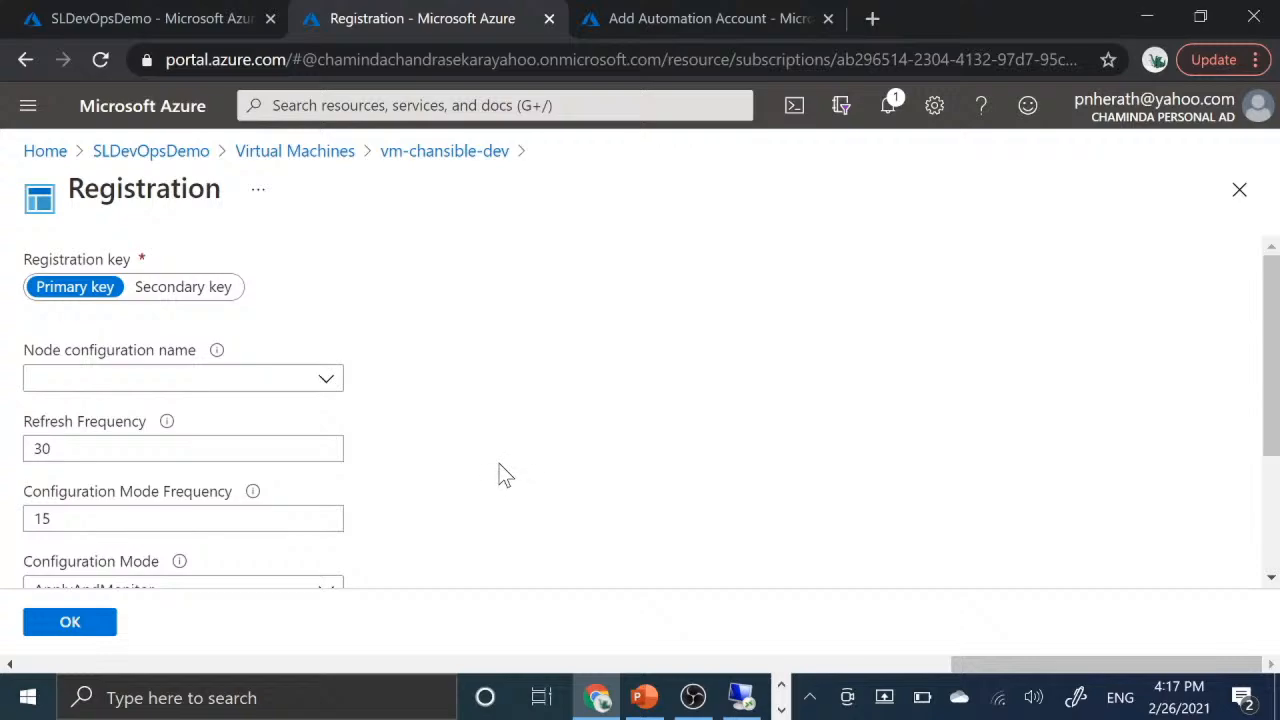
{"action": "scroll", "coordinate": [505, 478], "scroll_direction": "down", "scroll_amount": 2}
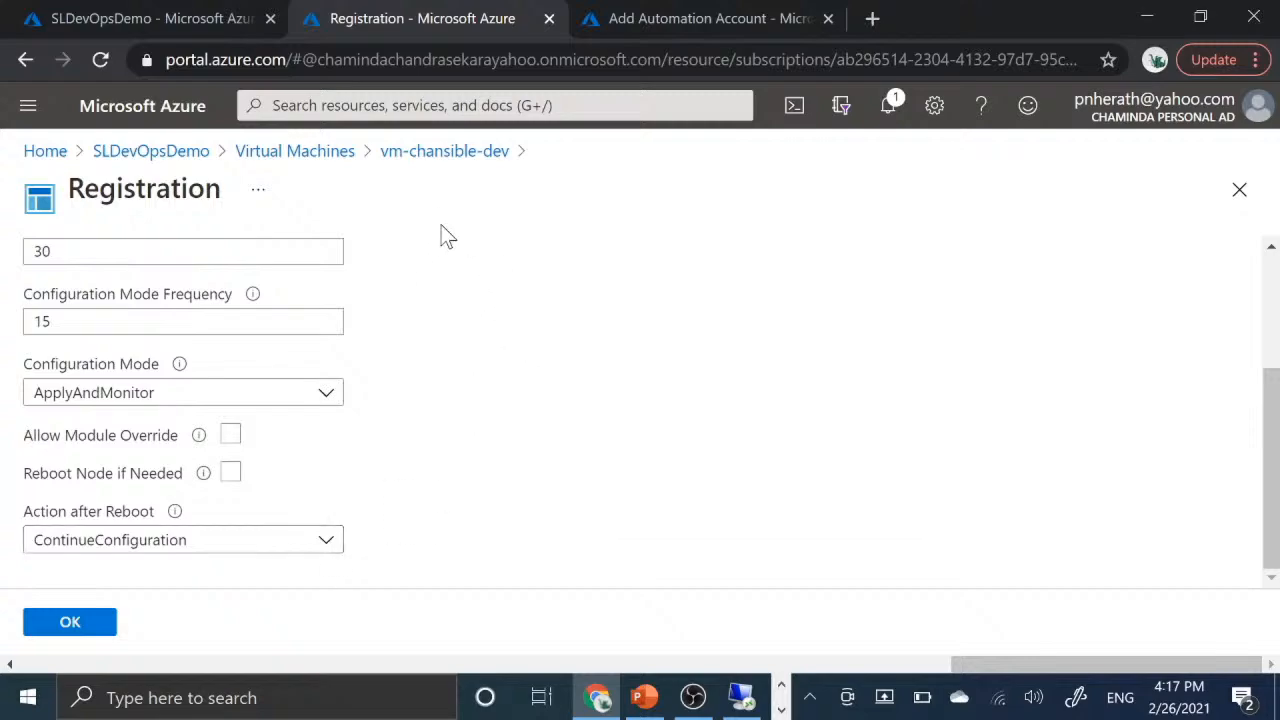
- Leave the vm-chansible-dev registration without submitting it and review the node overview in SLDevOpsDemo's State configuration (DSC)
{"action": "scroll", "coordinate": [451, 383], "scroll_direction": "up", "scroll_amount": 3}
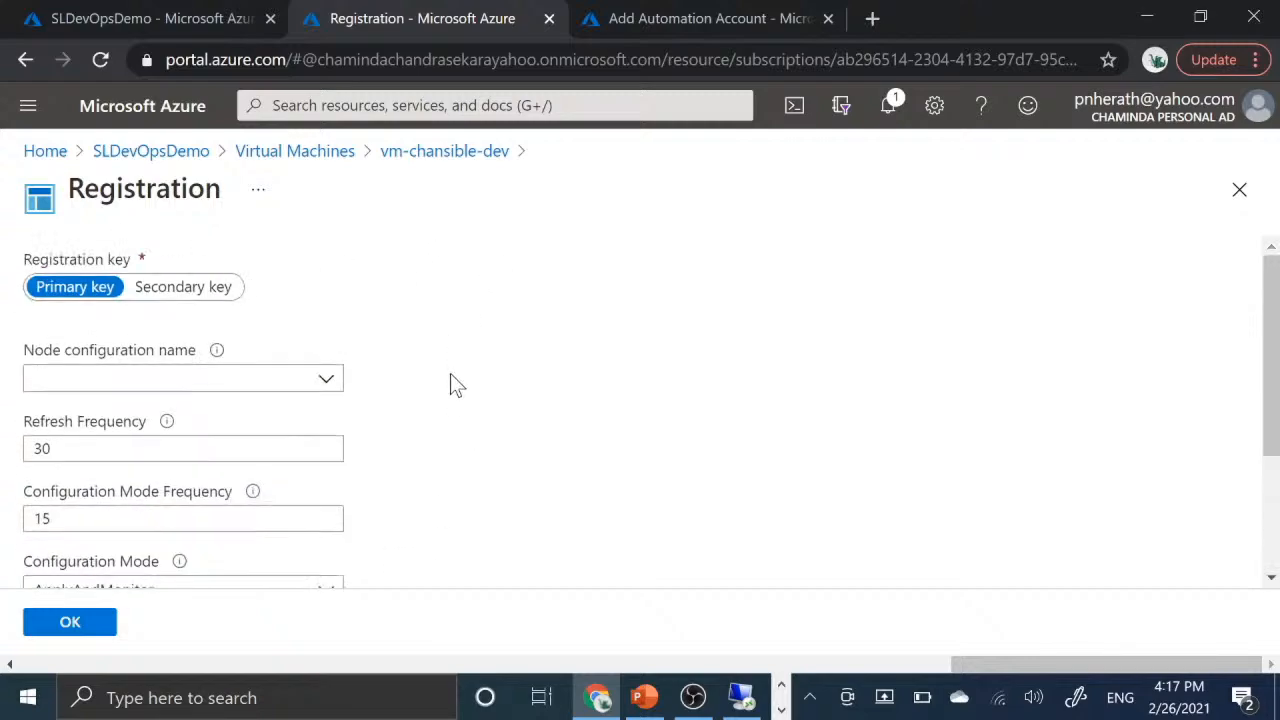
{"action": "left_click", "coordinate": [309, 152]}
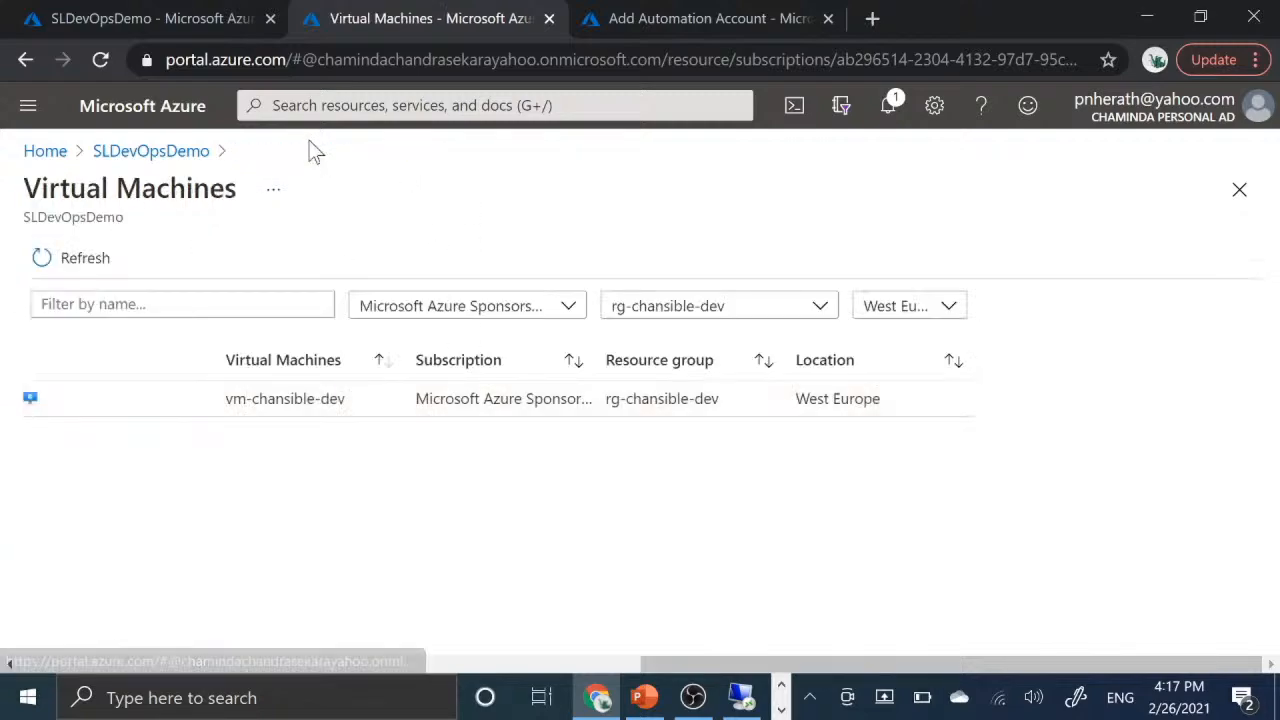
{"action": "left_click", "coordinate": [165, 163]}
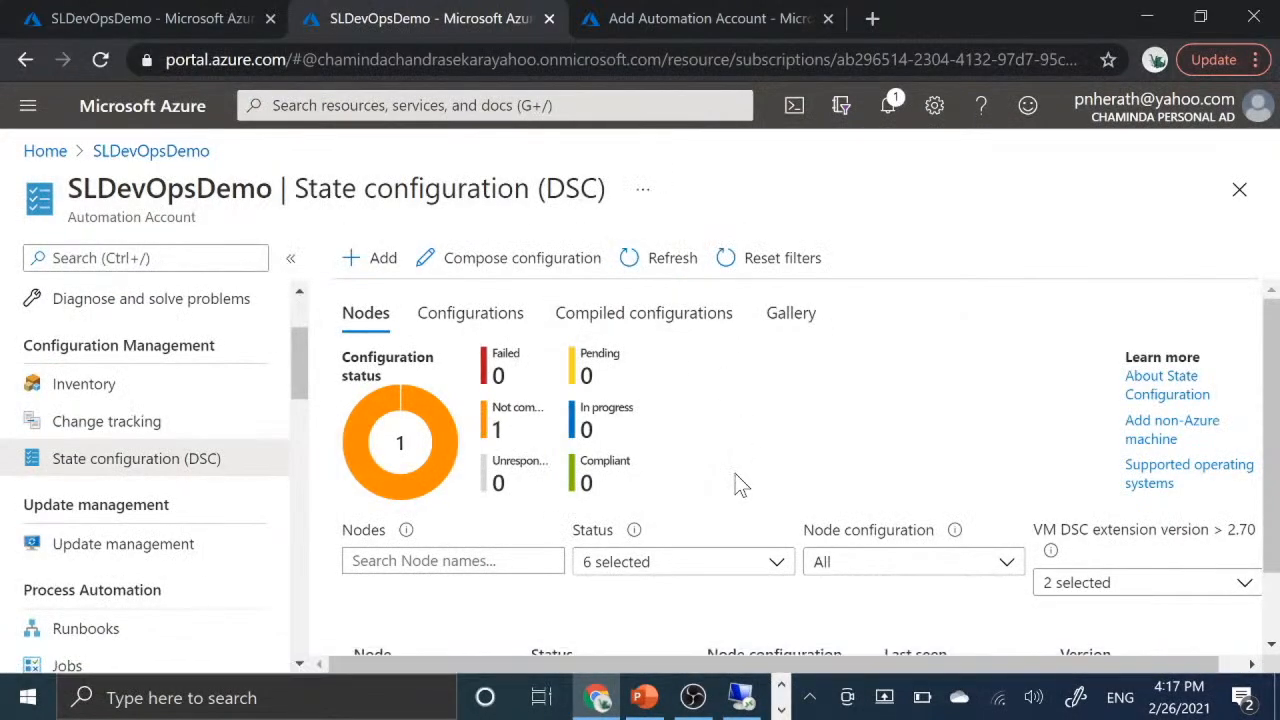
{"action": "scroll", "coordinate": [740, 485], "scroll_direction": "down", "scroll_amount": 1}
{"action": "scroll", "coordinate": [740, 485], "scroll_direction": "up", "scroll_amount": 1}
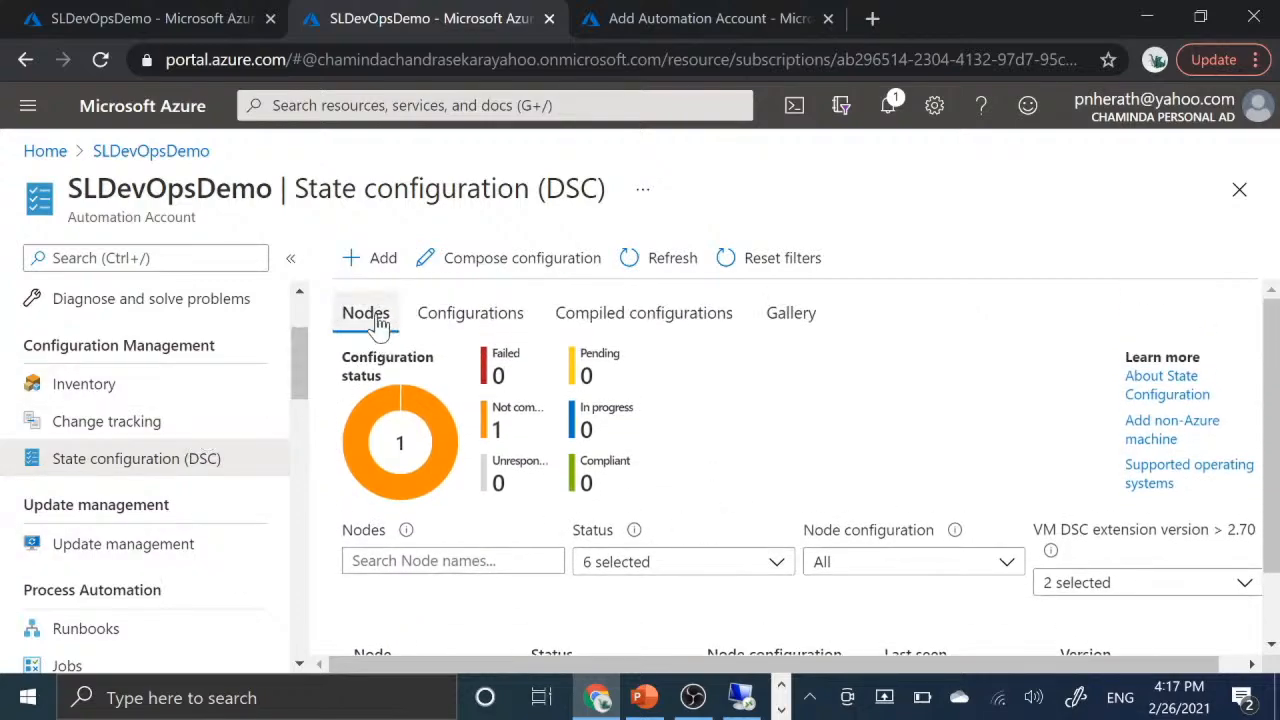
- View the form for importing a configuration file and return to the Configurations list without importing anything
{"action": "left_click", "coordinate": [476, 316]}
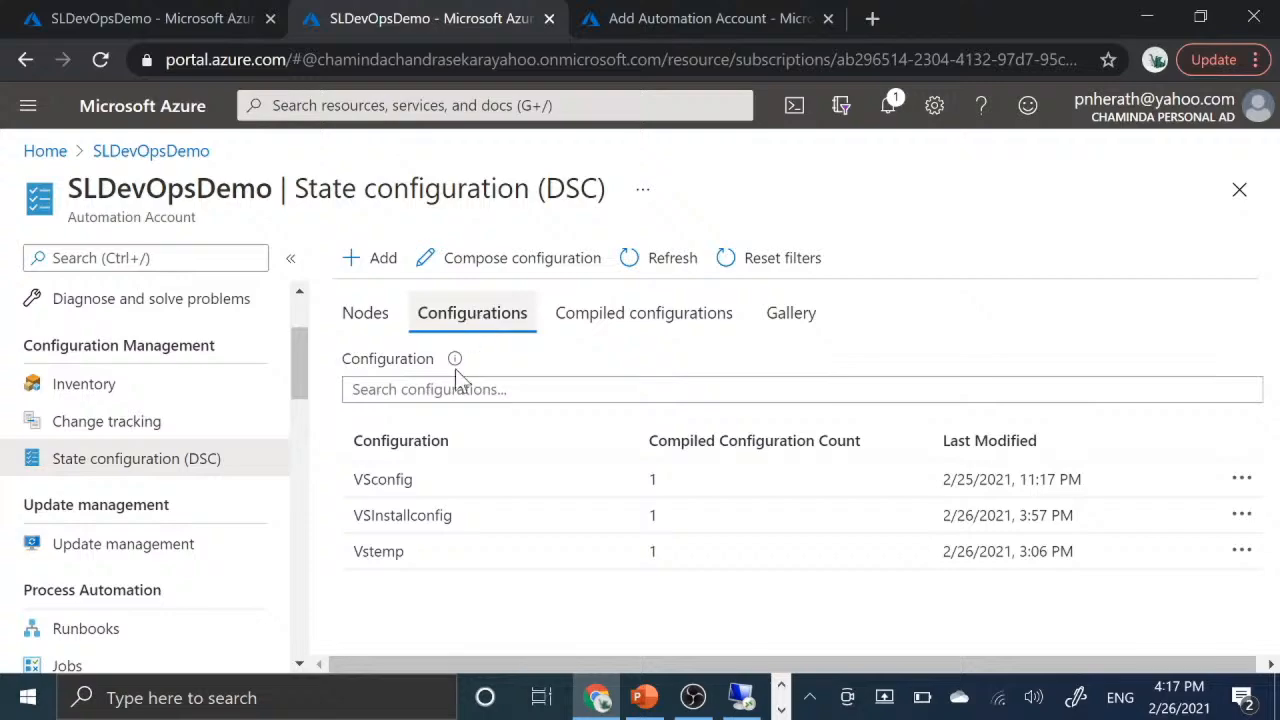
{"action": "left_click", "coordinate": [386, 262]}
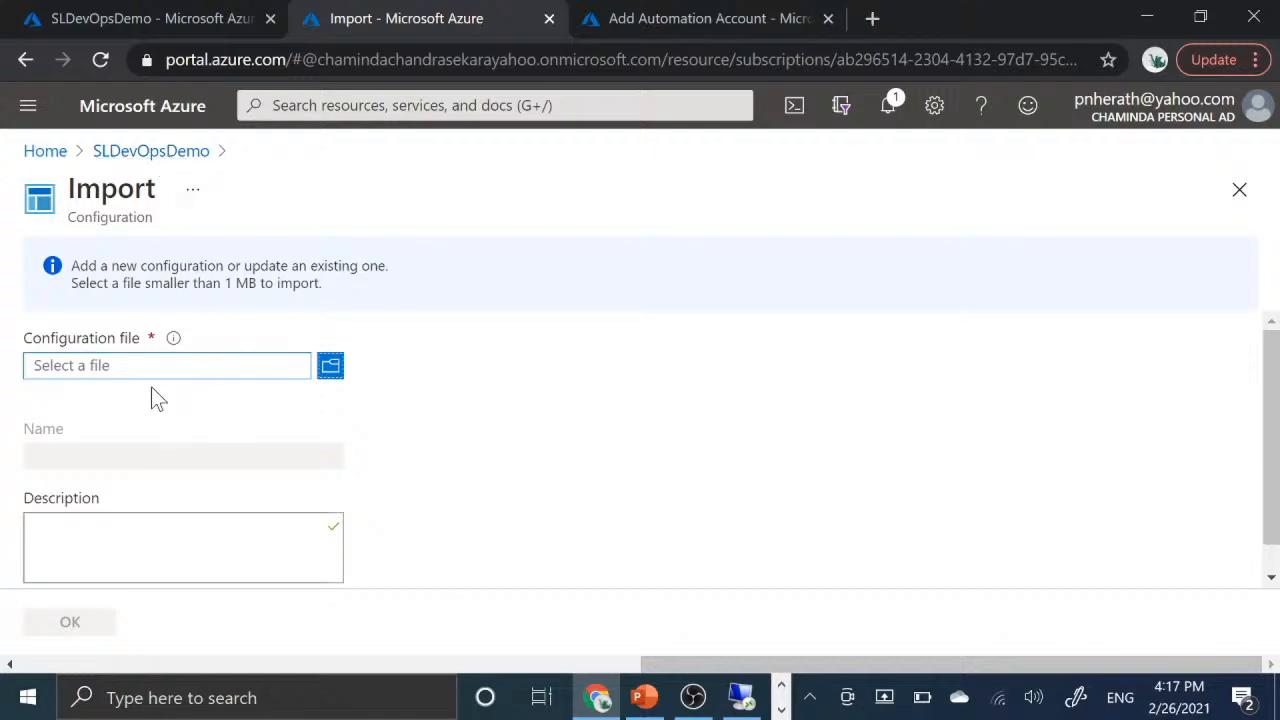
{"action": "left_click", "coordinate": [183, 152]}
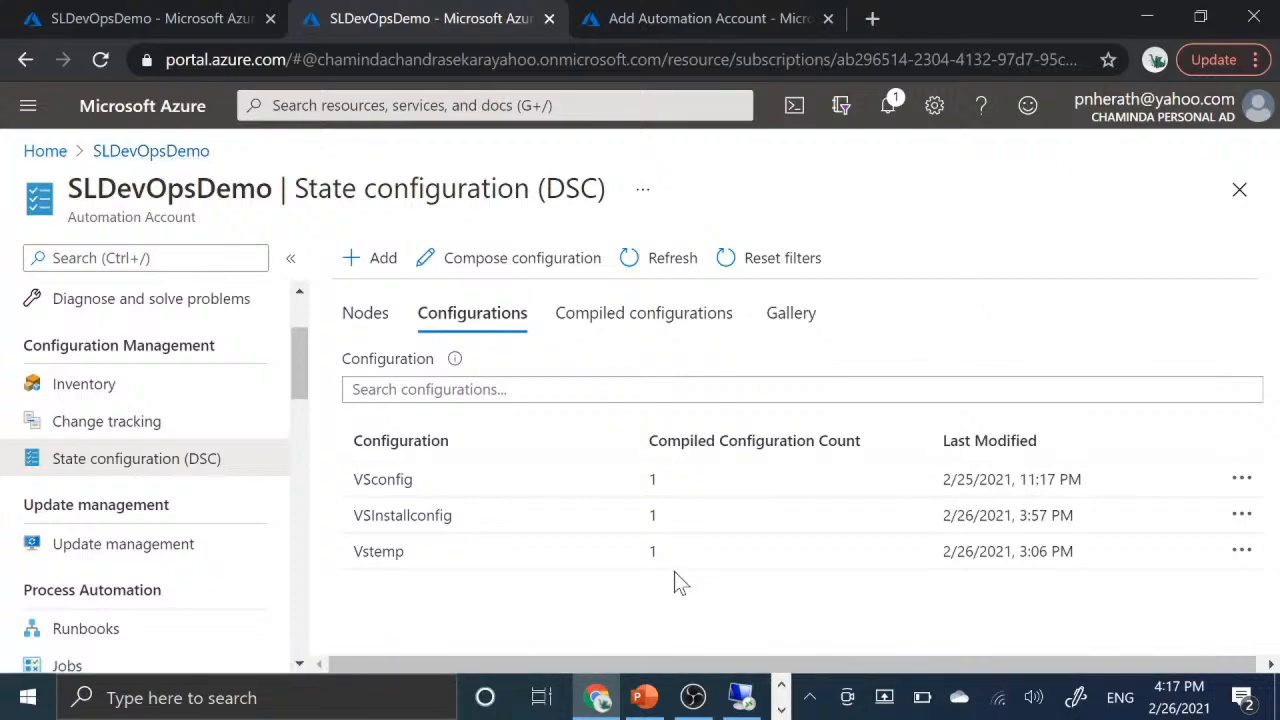
- Open the configuration source of VSInstallconfig and highlight its configuration name and the Import-DscResource statement
{"action": "left_click", "coordinate": [478, 517]}
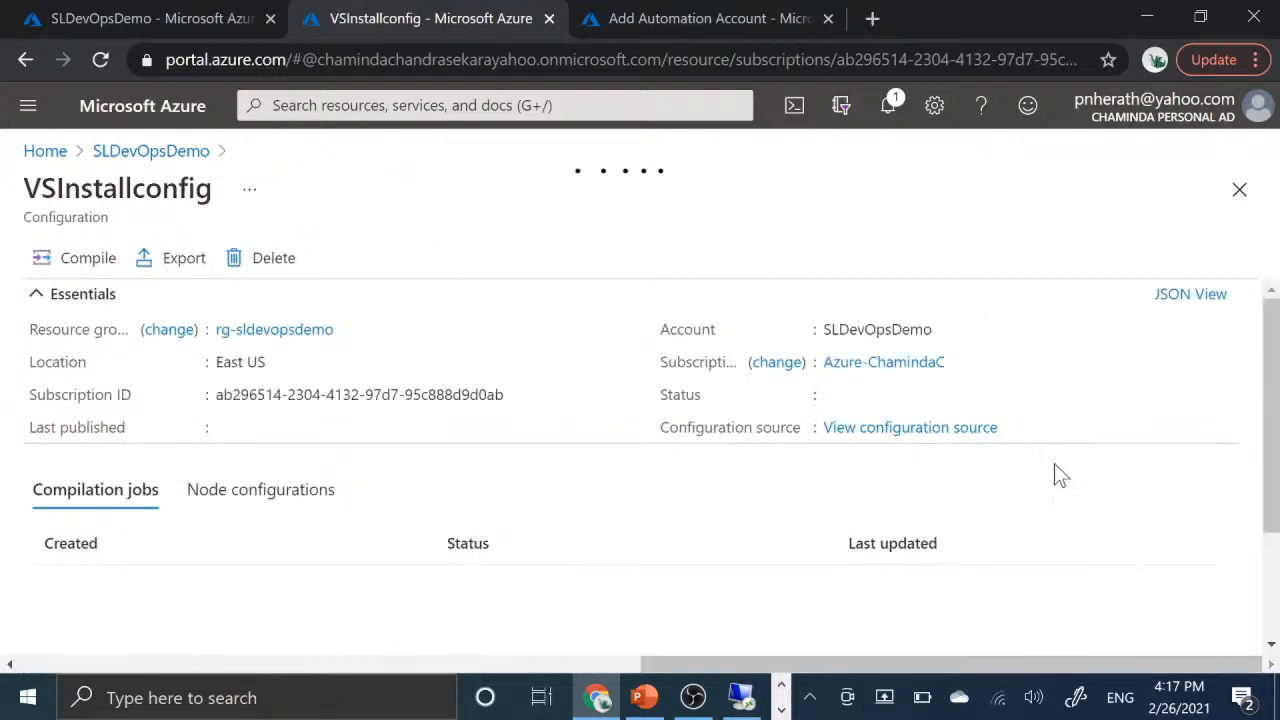
{"action": "left_click", "coordinate": [890, 428]}
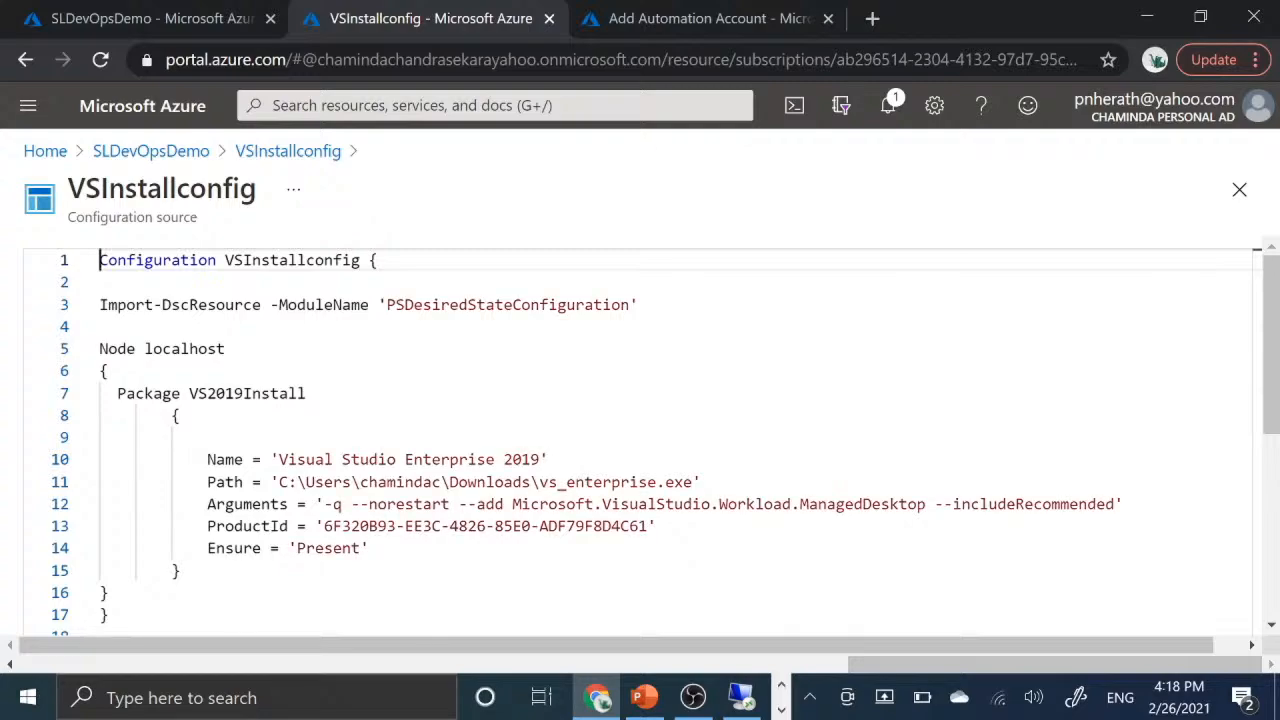
{"action": "left_click_drag", "start_coordinate": [100, 260], "coordinate": [361, 261]}
{"action": "left_click", "coordinate": [232, 260]}
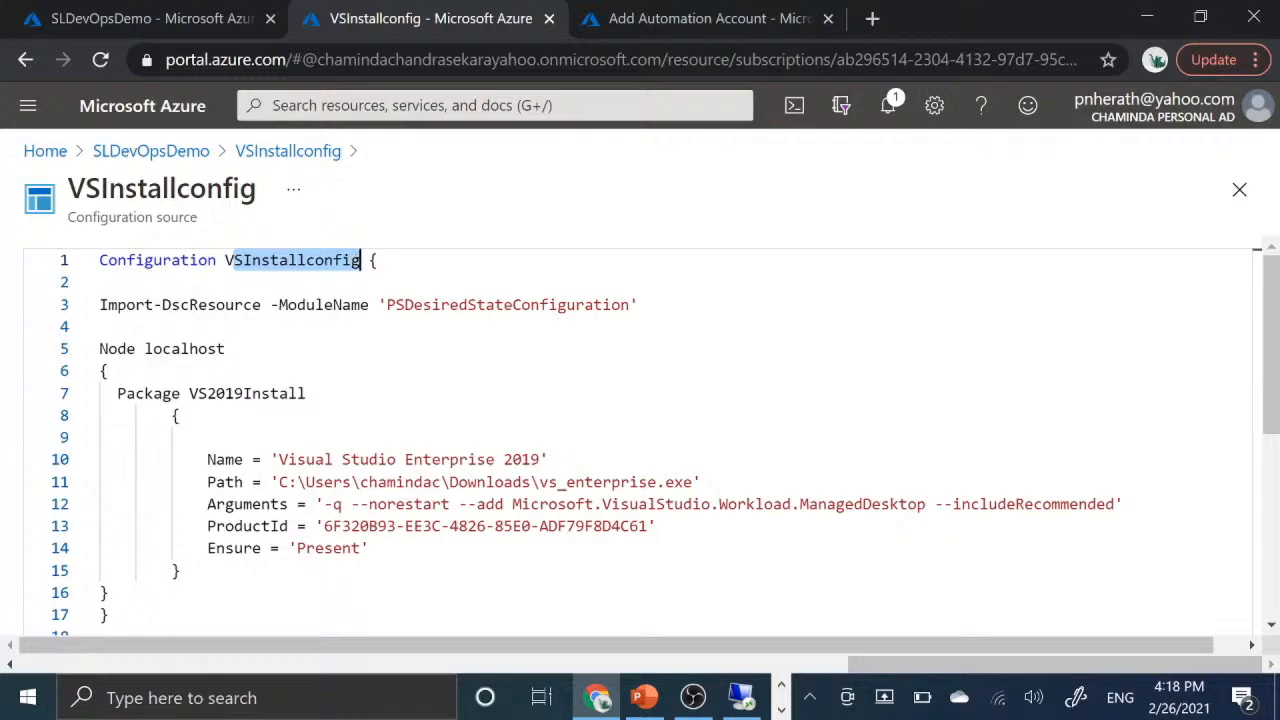
{"action": "left_click", "coordinate": [106, 328]}
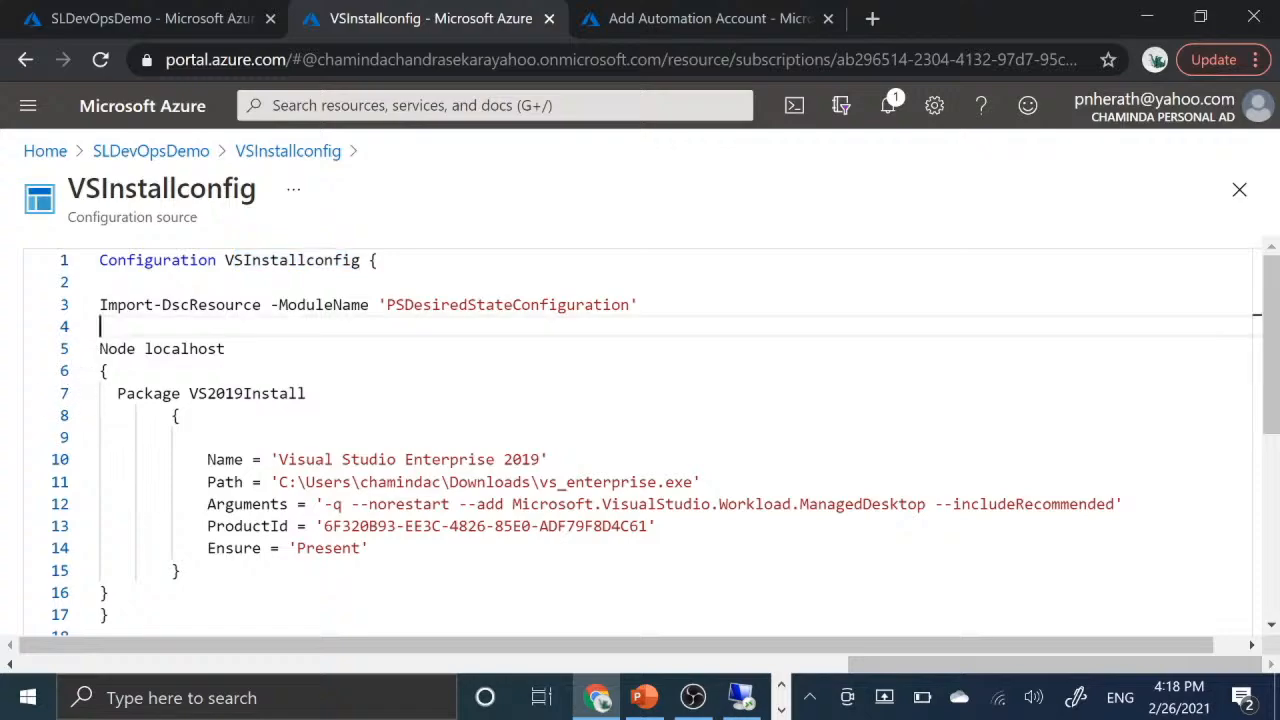
{"action": "left_click_drag", "start_coordinate": [99, 305], "coordinate": [297, 305]}
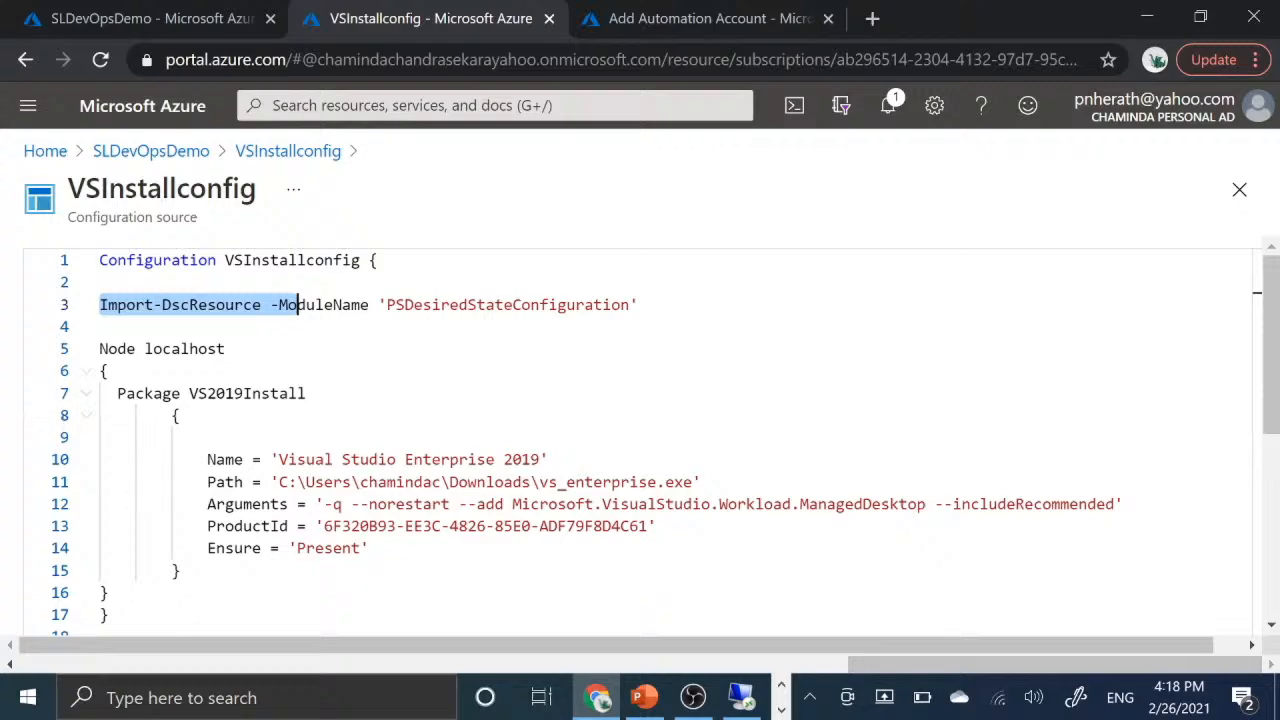
- Examine the Node localhost block in the source and highlight the whole Package VS2019Install block inside it
{"action": "scroll", "coordinate": [297, 305], "scroll_direction": "down", "scroll_amount": 2}
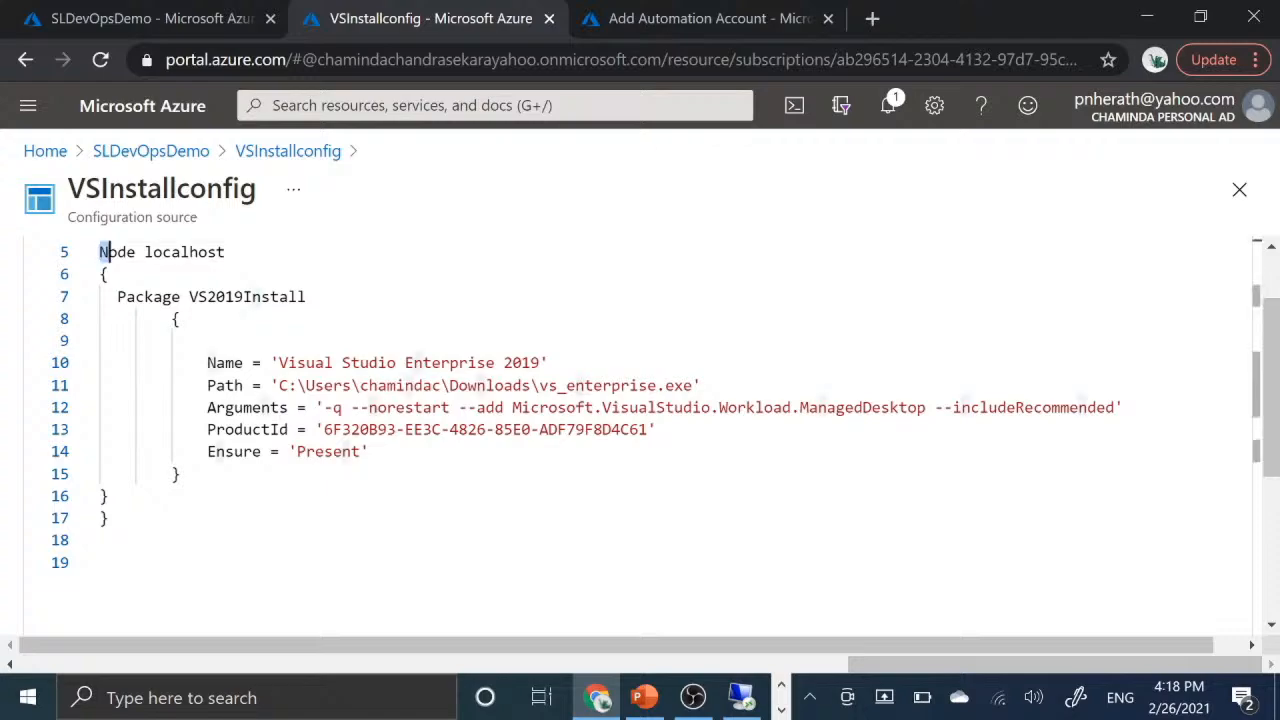
{"action": "left_click_drag", "start_coordinate": [99, 252], "coordinate": [117, 274]}
{"action": "left_click", "coordinate": [117, 274]}
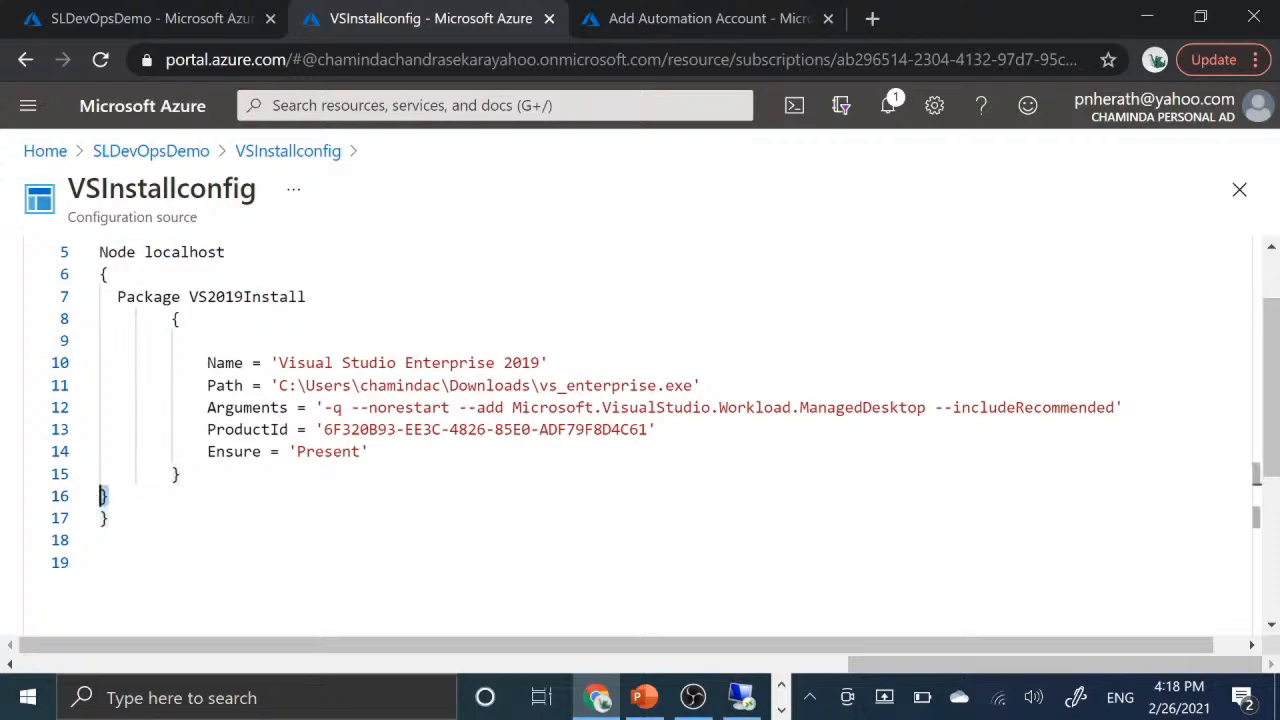
{"action": "left_click_drag", "start_coordinate": [117, 296], "coordinate": [181, 473]}
{"action": "left_click", "coordinate": [181, 473]}
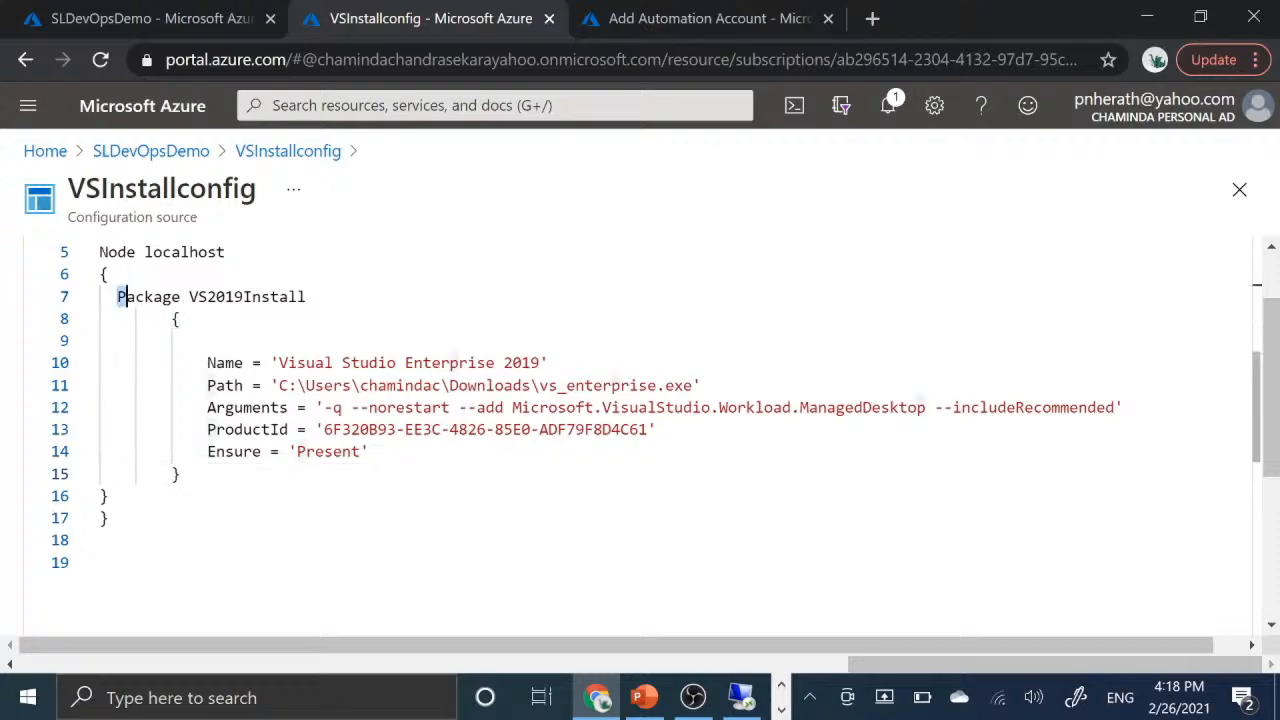
{"action": "left_click_drag", "start_coordinate": [117, 296], "coordinate": [178, 473]}
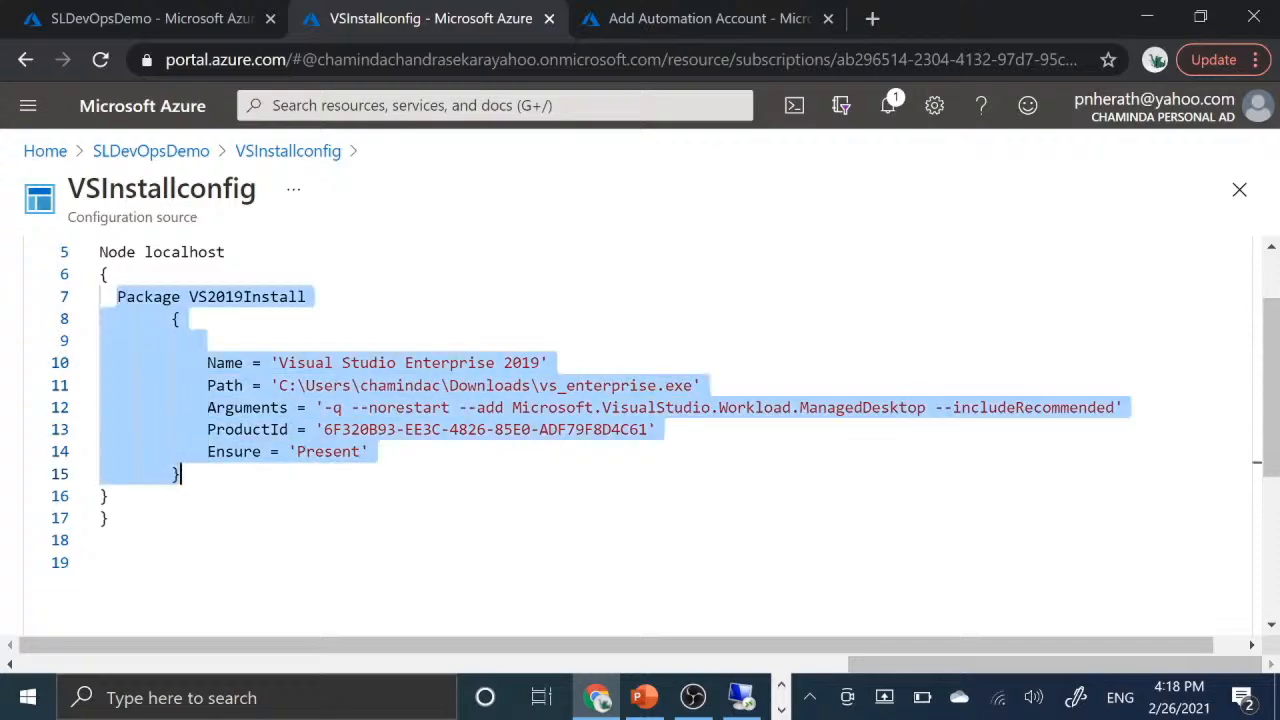
{"action": "left_click", "coordinate": [307, 296]}
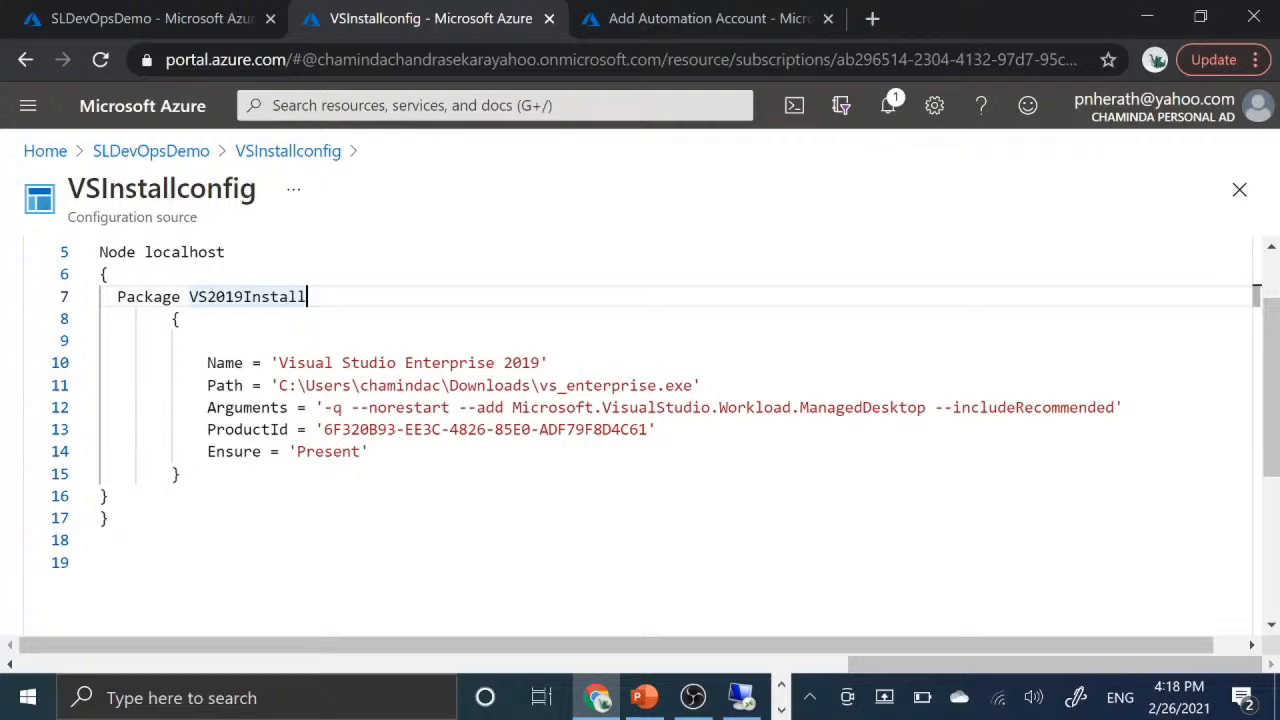
- Highlight the vs_enterprise.exe installer name and the Downloads folder portion in the Path property of the VS2019Install package
{"action": "left_click_drag", "start_coordinate": [691, 385], "coordinate": [539, 385]}
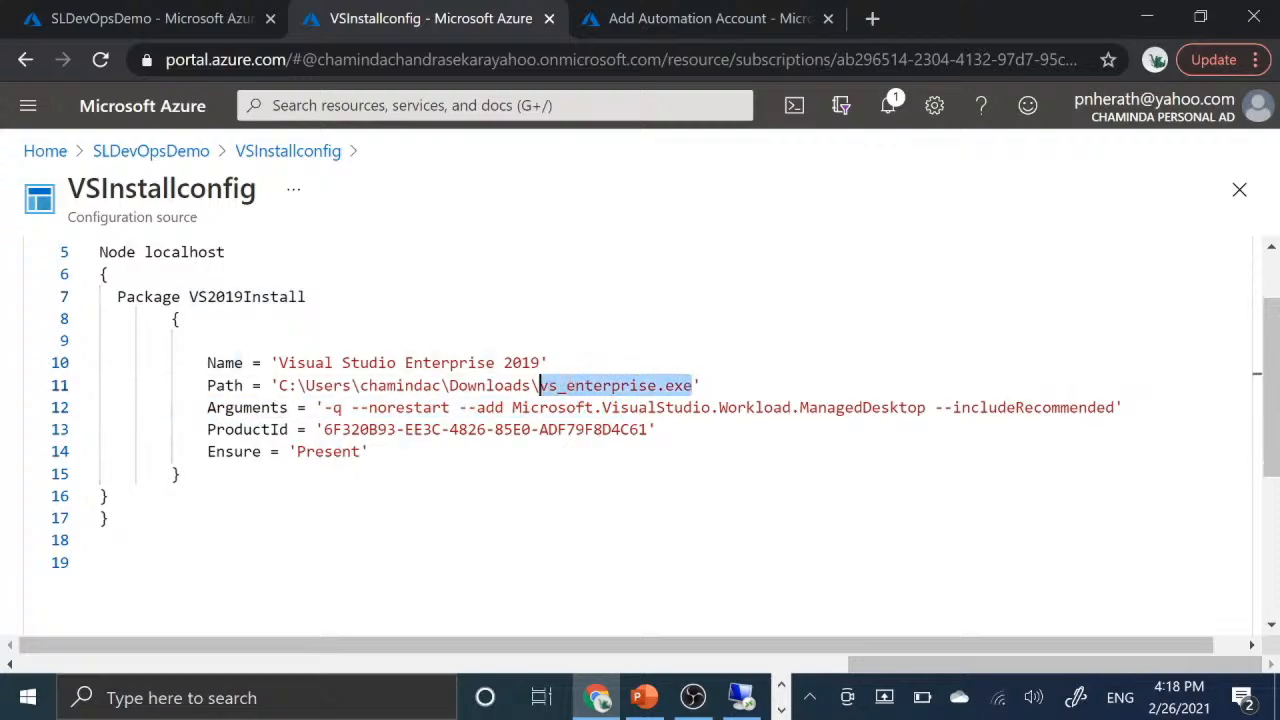
{"action": "left_click", "coordinate": [703, 385]}
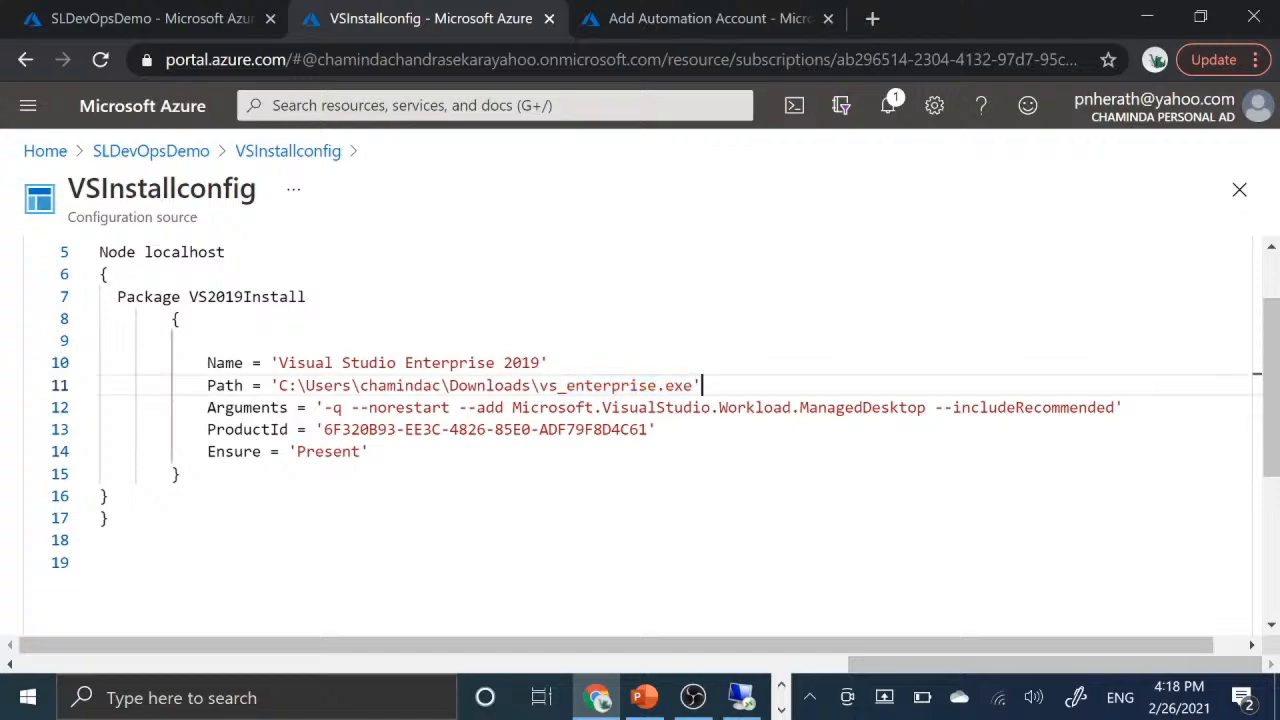
{"action": "left_click_drag", "start_coordinate": [279, 385], "coordinate": [532, 385]}
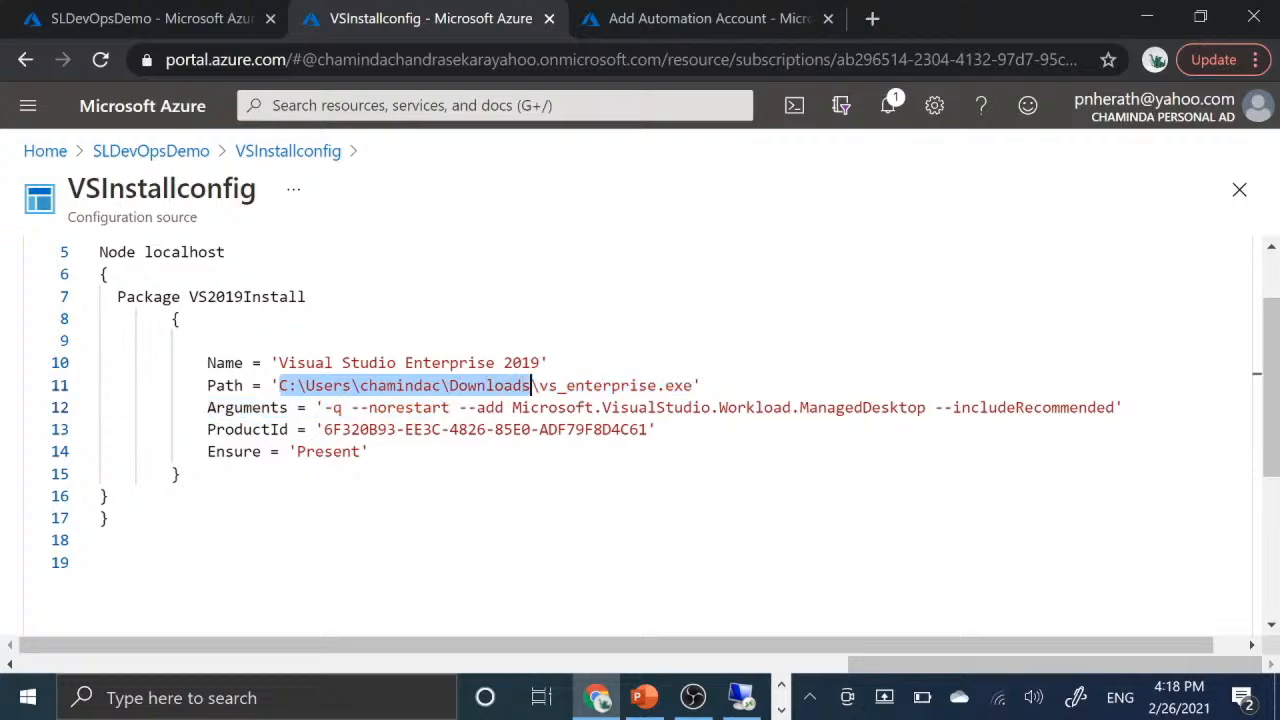
{"action": "left_click", "coordinate": [532, 385]}
{"action": "left_click", "coordinate": [685, 385]}
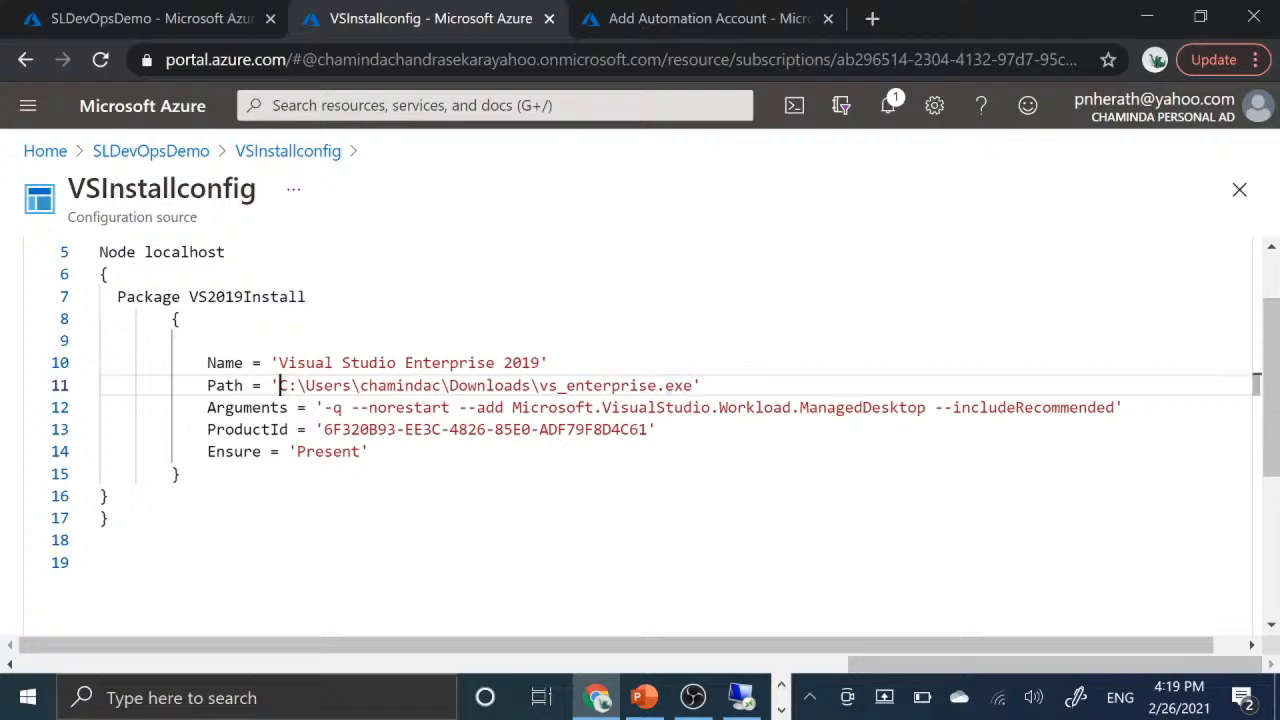
{"action": "left_click_drag", "start_coordinate": [279, 385], "coordinate": [533, 385]}
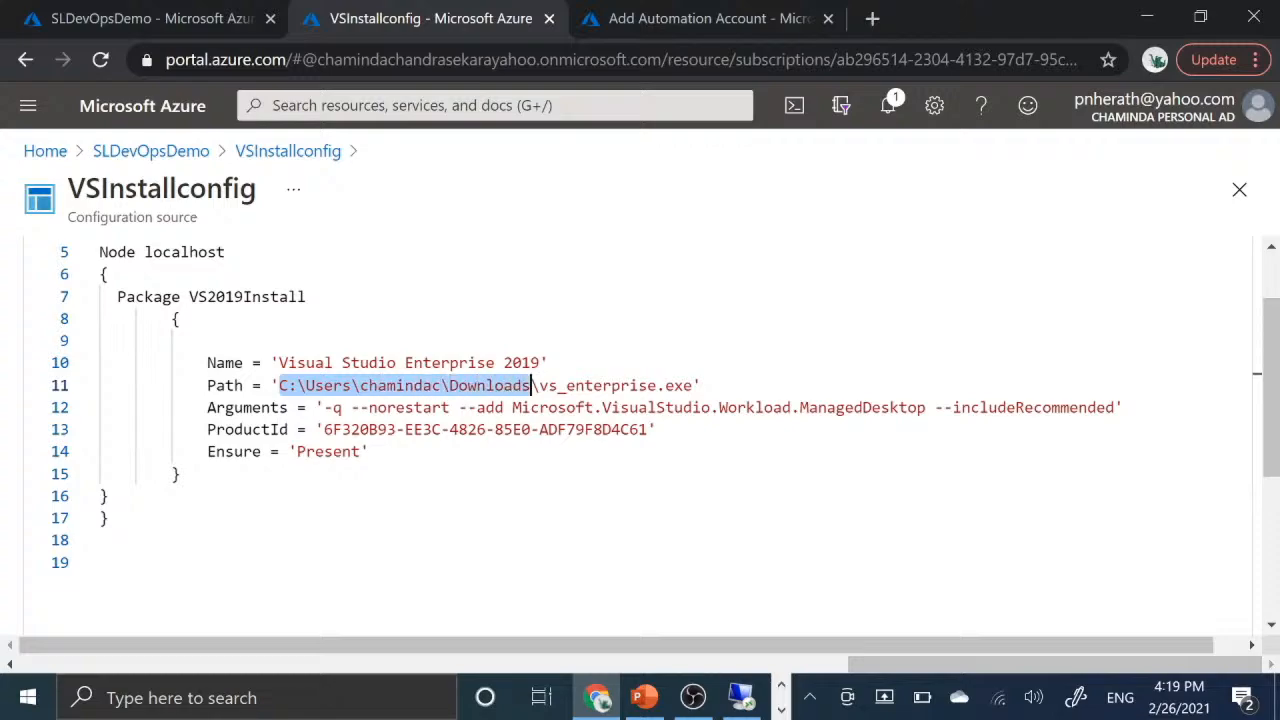
{"action": "left_click", "coordinate": [703, 385]}
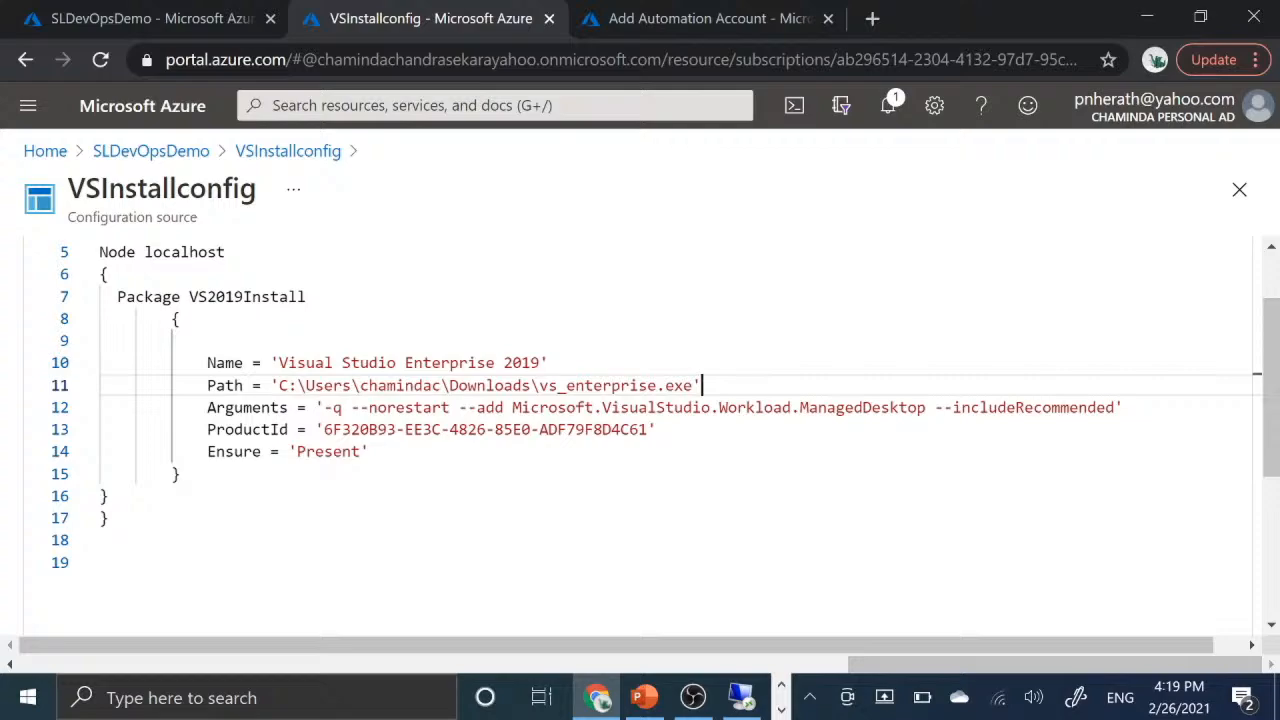
- Highlight the ProductId value and the Ensure = 'Present' line of the VS2019Install package in the source
{"action": "left_click_drag", "start_coordinate": [323, 429], "coordinate": [648, 429]}
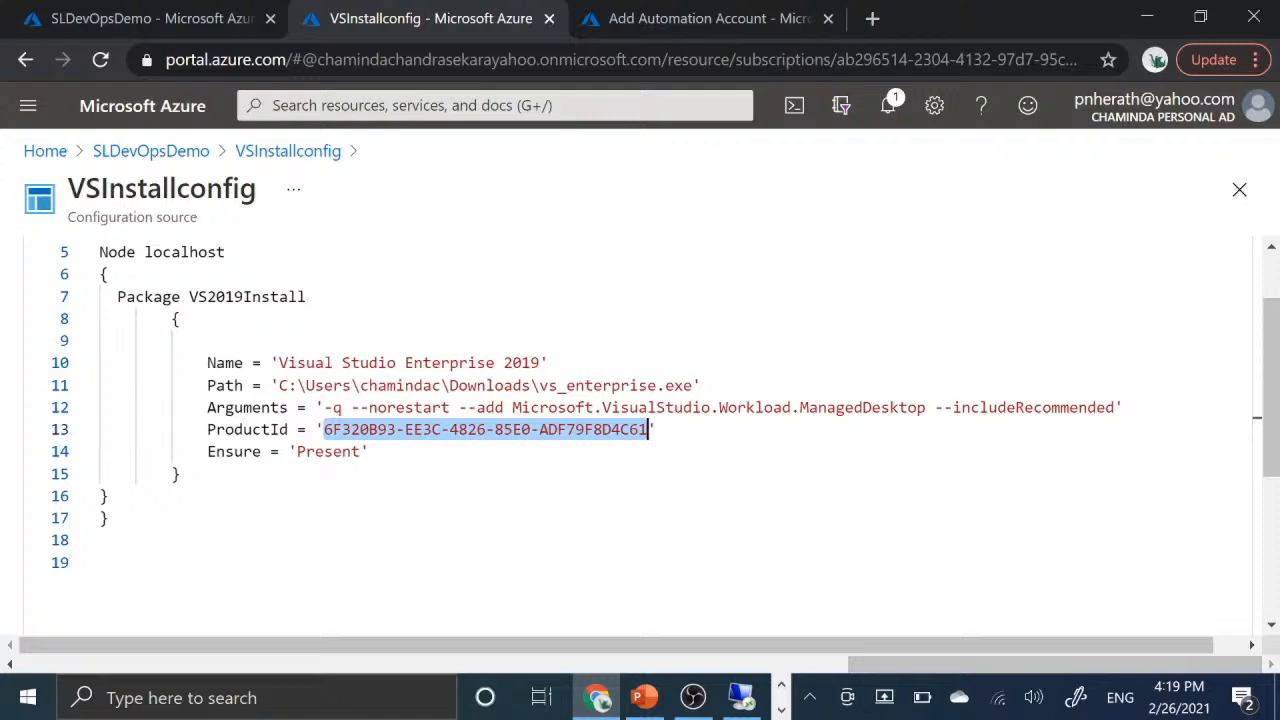
{"action": "left_click_drag", "start_coordinate": [199, 452], "coordinate": [370, 452]}
{"action": "left_click", "coordinate": [371, 452]}
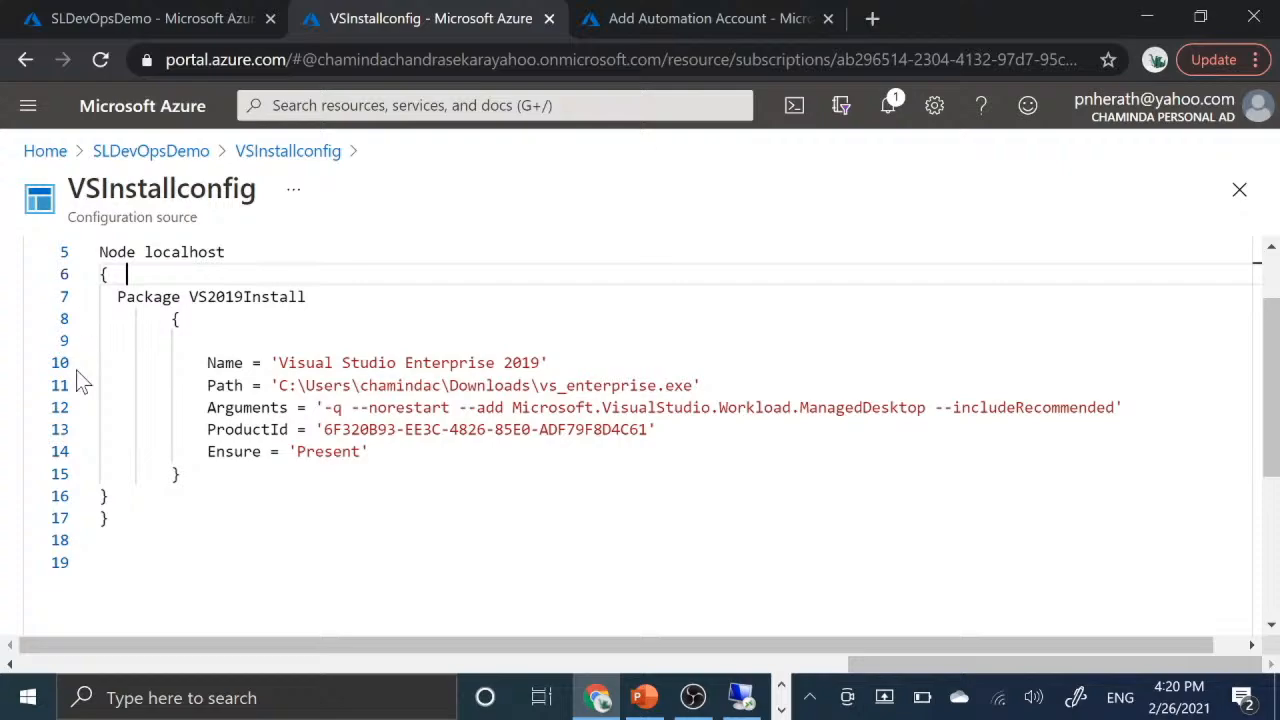
- Highlight the whole Node localhost block in the source and return to the SLDevOpsDemo Configurations list
{"action": "left_click_drag", "start_coordinate": [108, 497], "coordinate": [98, 254]}
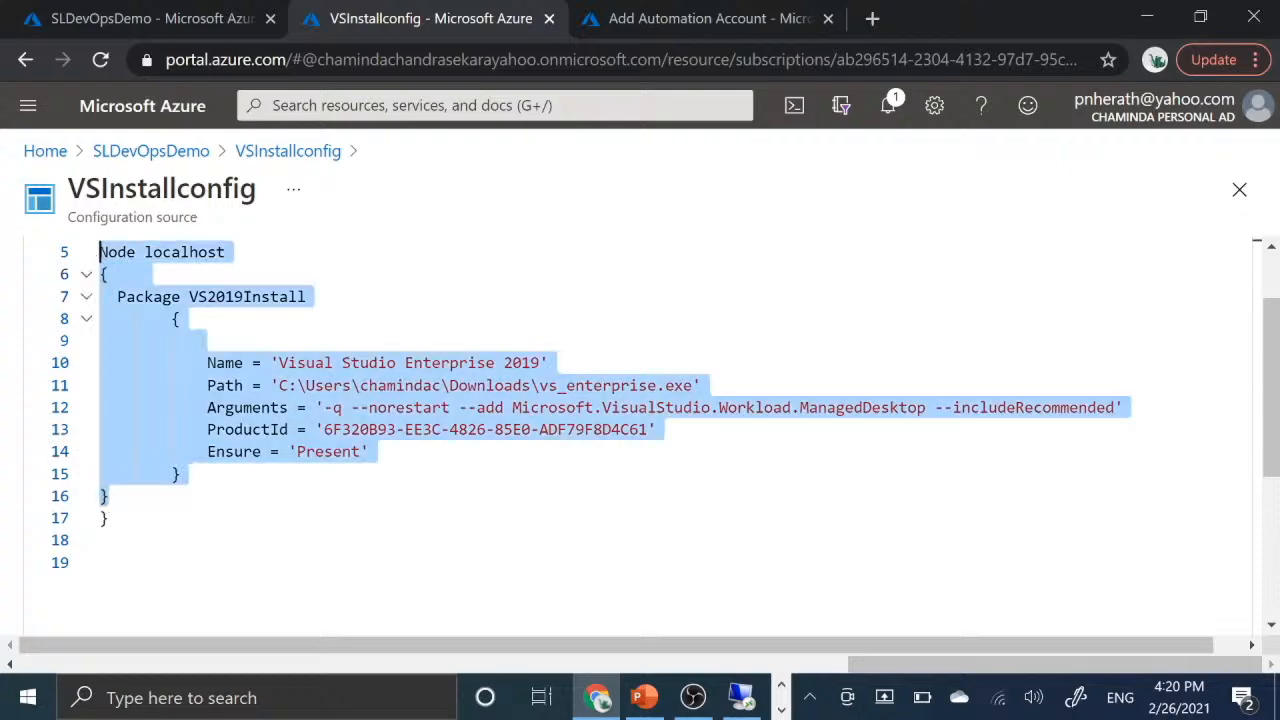
{"action": "left_click", "coordinate": [180, 318]}
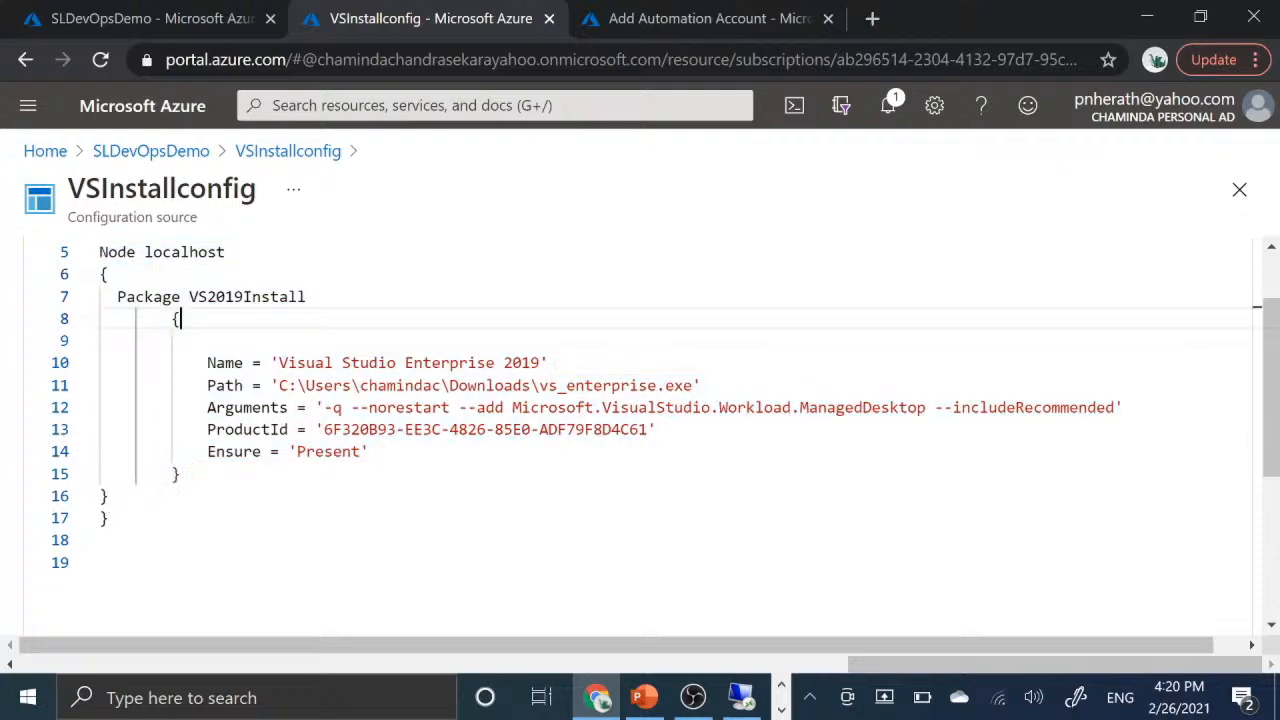
{"action": "left_click", "coordinate": [203, 156]}
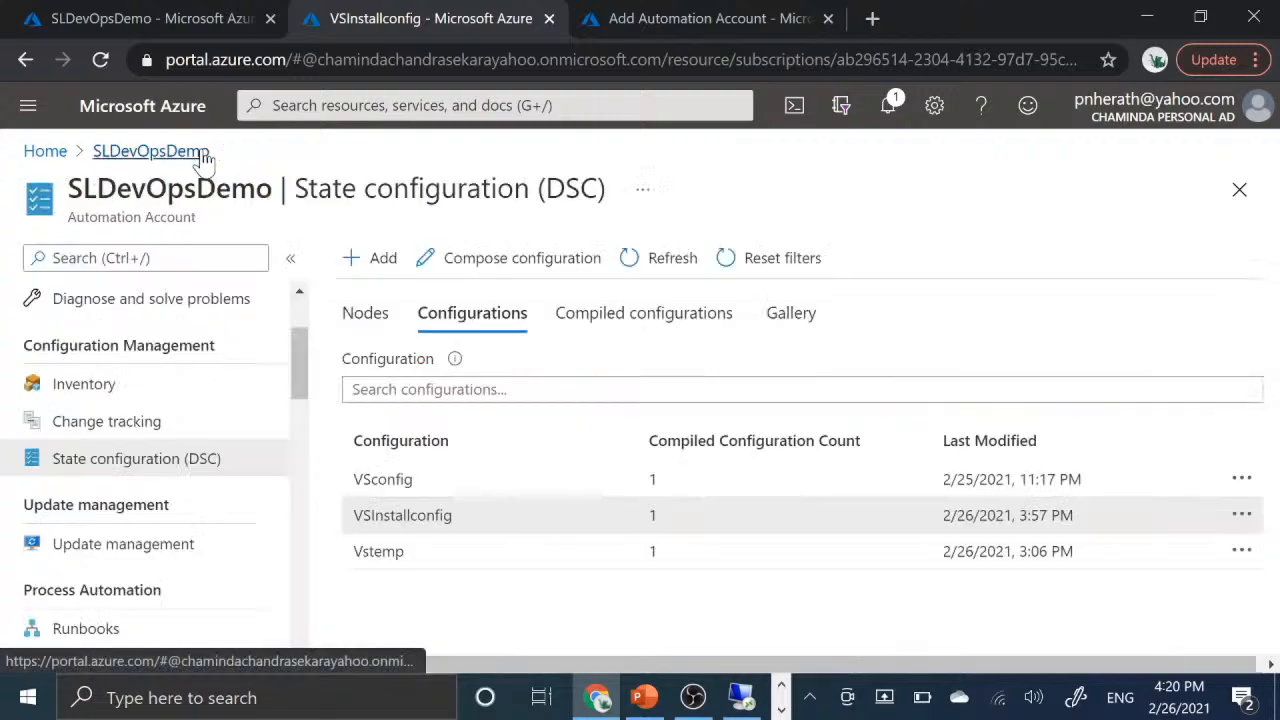
- Open the VSInstallconfig configuration, view its compile confirmation and return to the Configurations list without compiling
{"action": "mouse_move", "coordinate": [632, 712]}
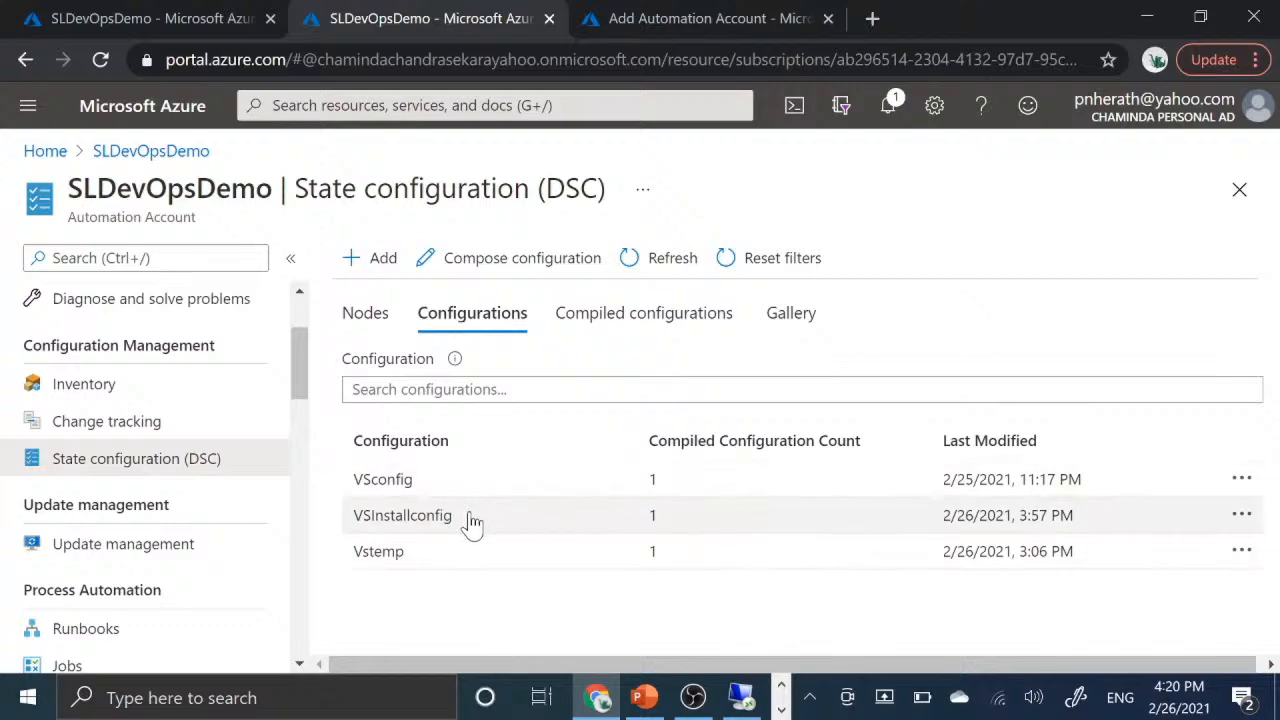
{"action": "left_click", "coordinate": [471, 518]}
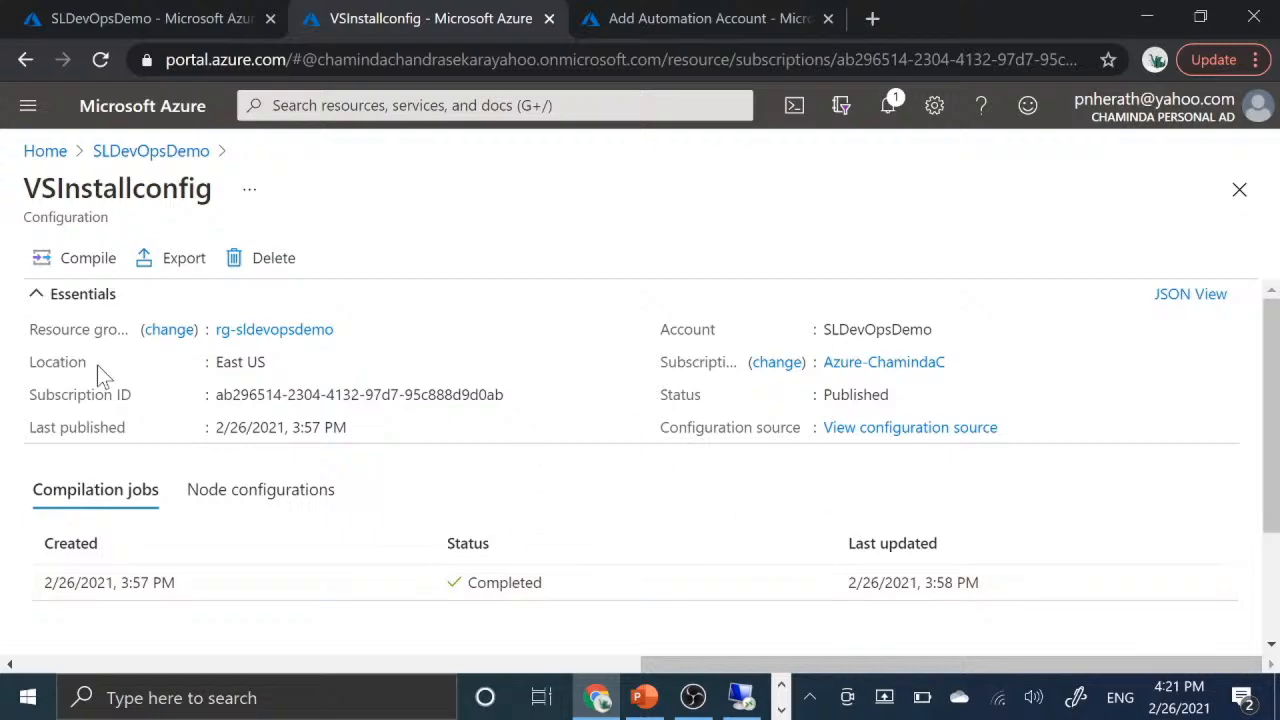
{"action": "left_click", "coordinate": [88, 262]}
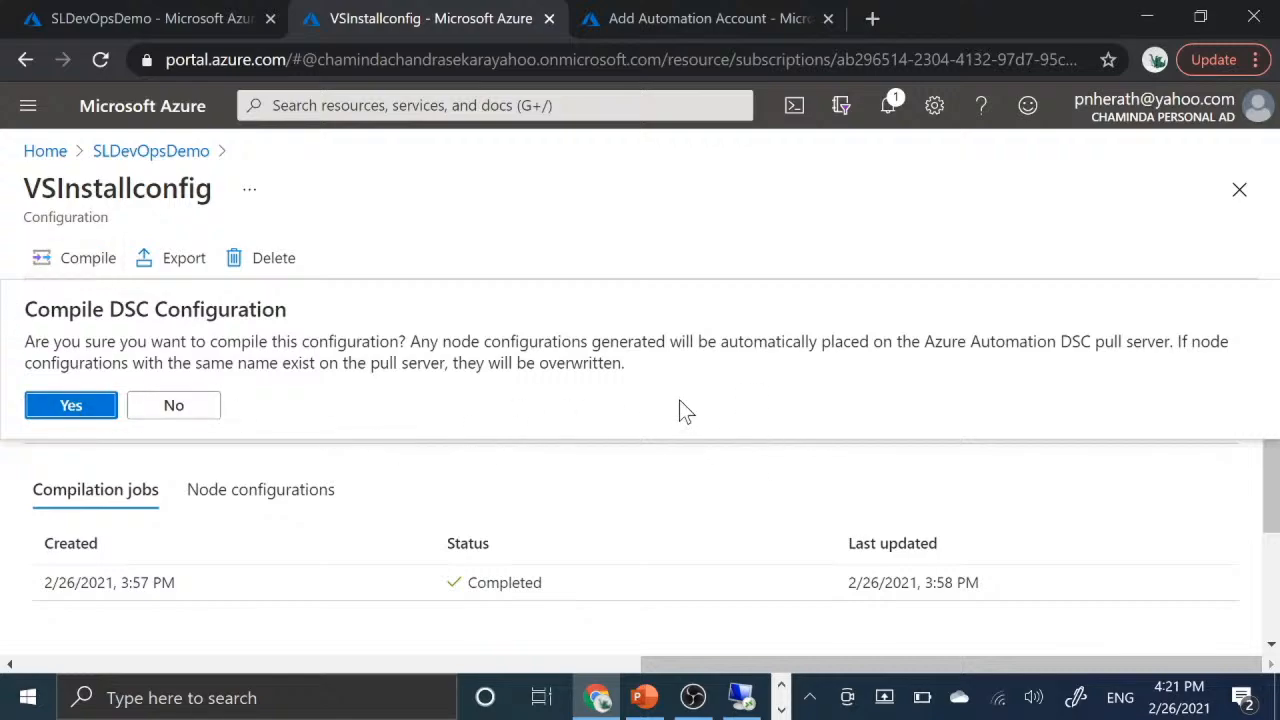
{"action": "left_click", "coordinate": [577, 205]}
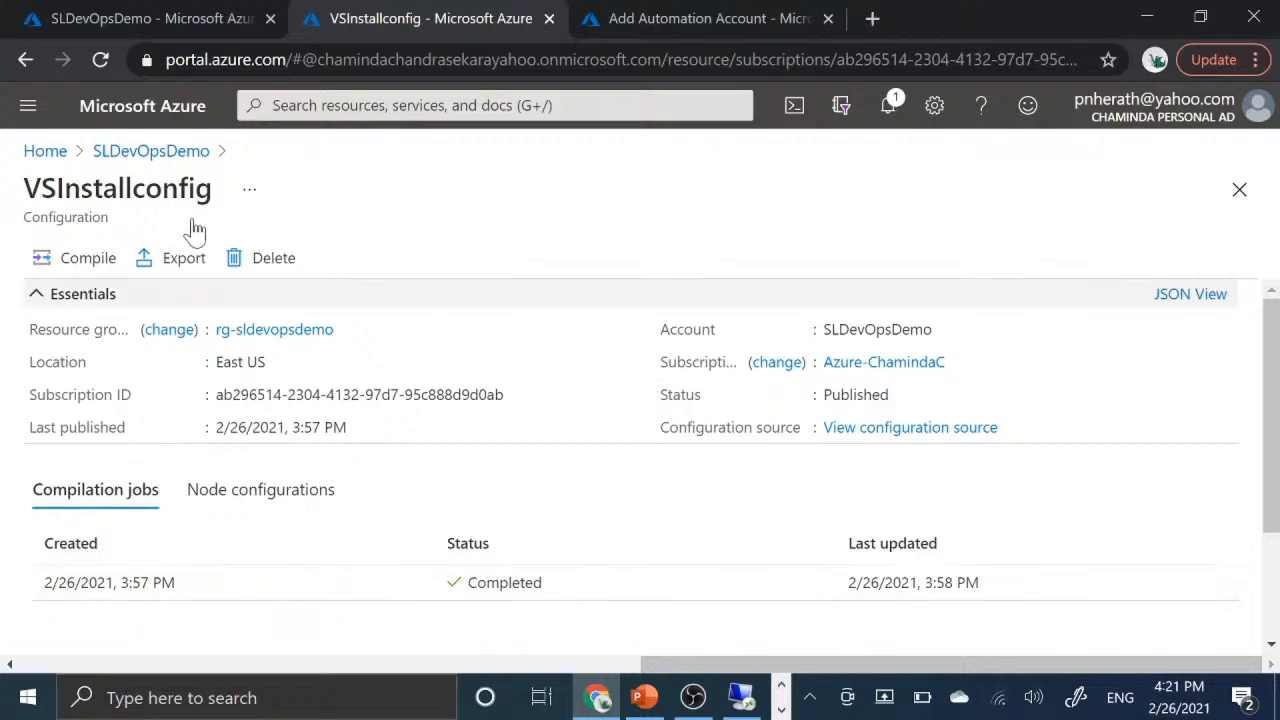
{"action": "left_click", "coordinate": [151, 151]}
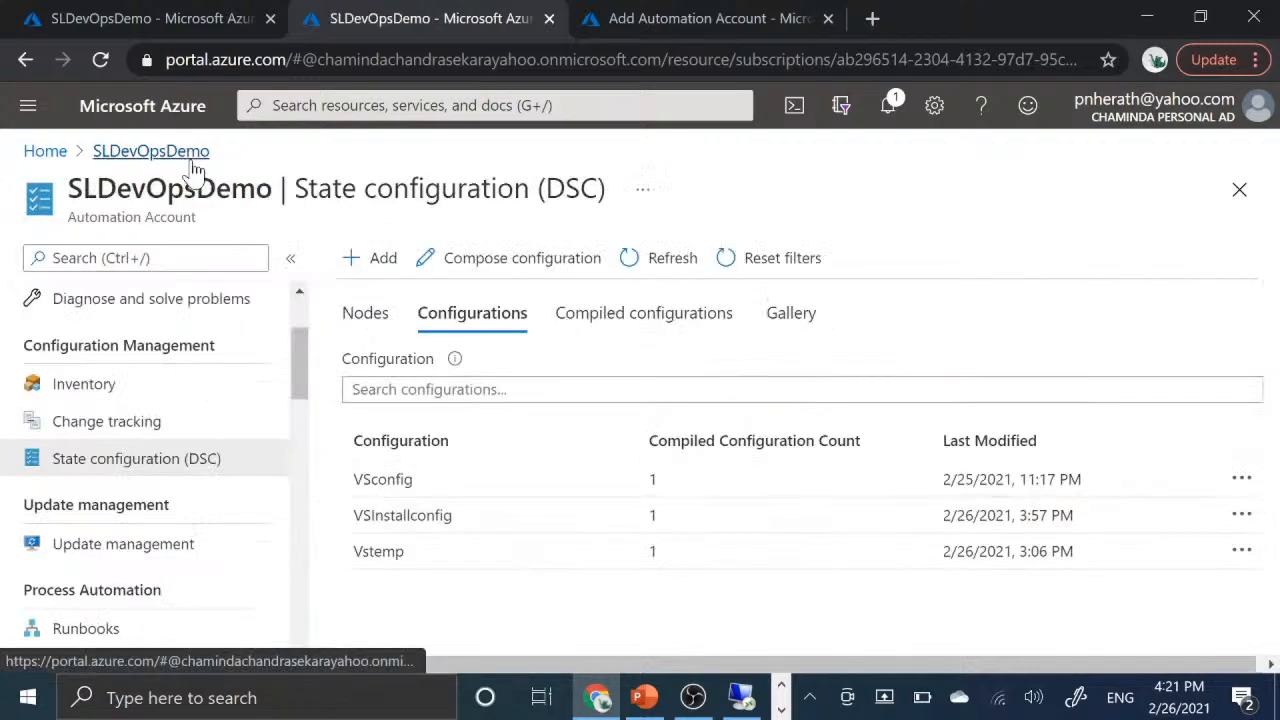
- Show the compiled configurations and highlight the name, node count and created date of VSInstallconfig.localhost
{"action": "left_click", "coordinate": [674, 321]}
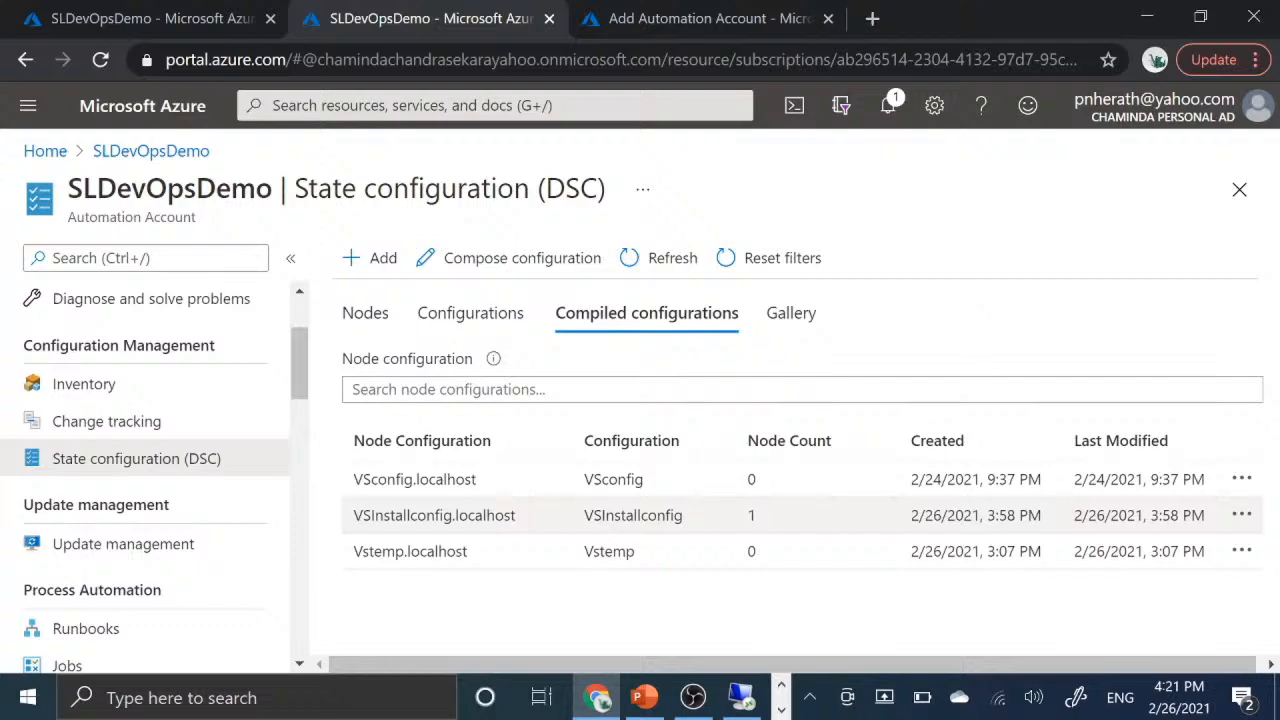
{"action": "left_click_drag", "start_coordinate": [356, 515], "coordinate": [517, 514]}
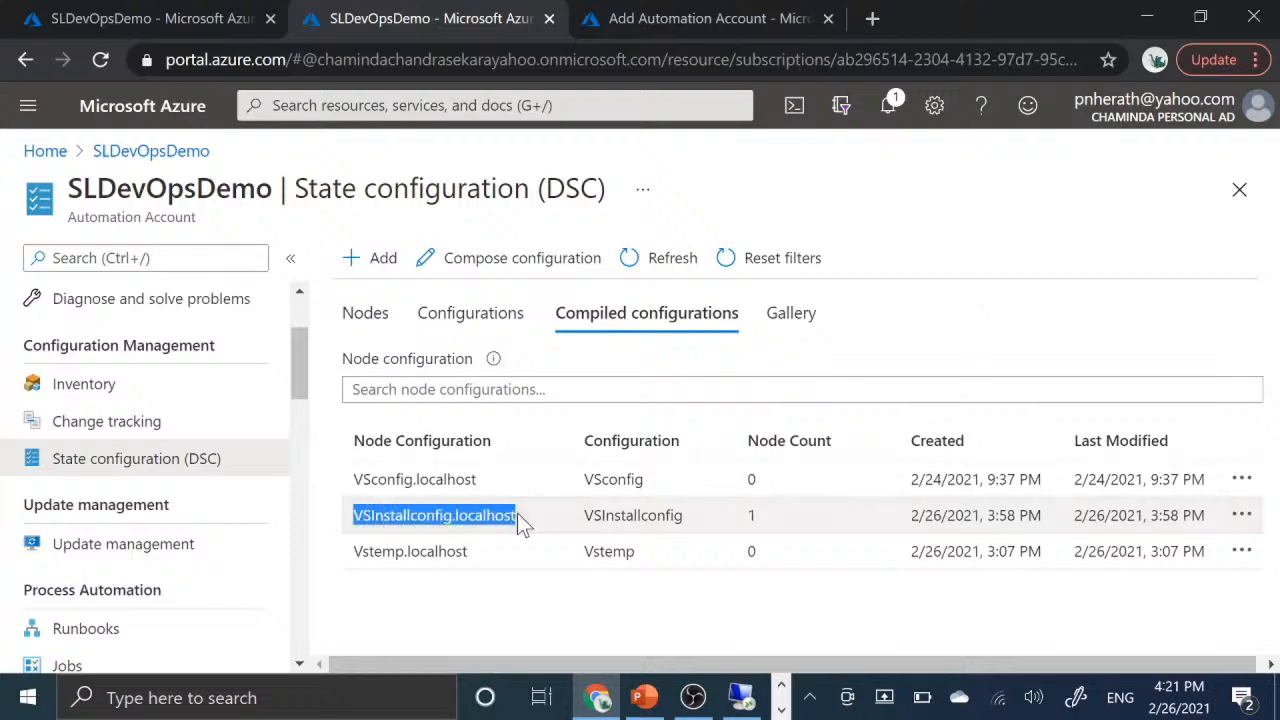
{"action": "double_click", "coordinate": [752, 515]}
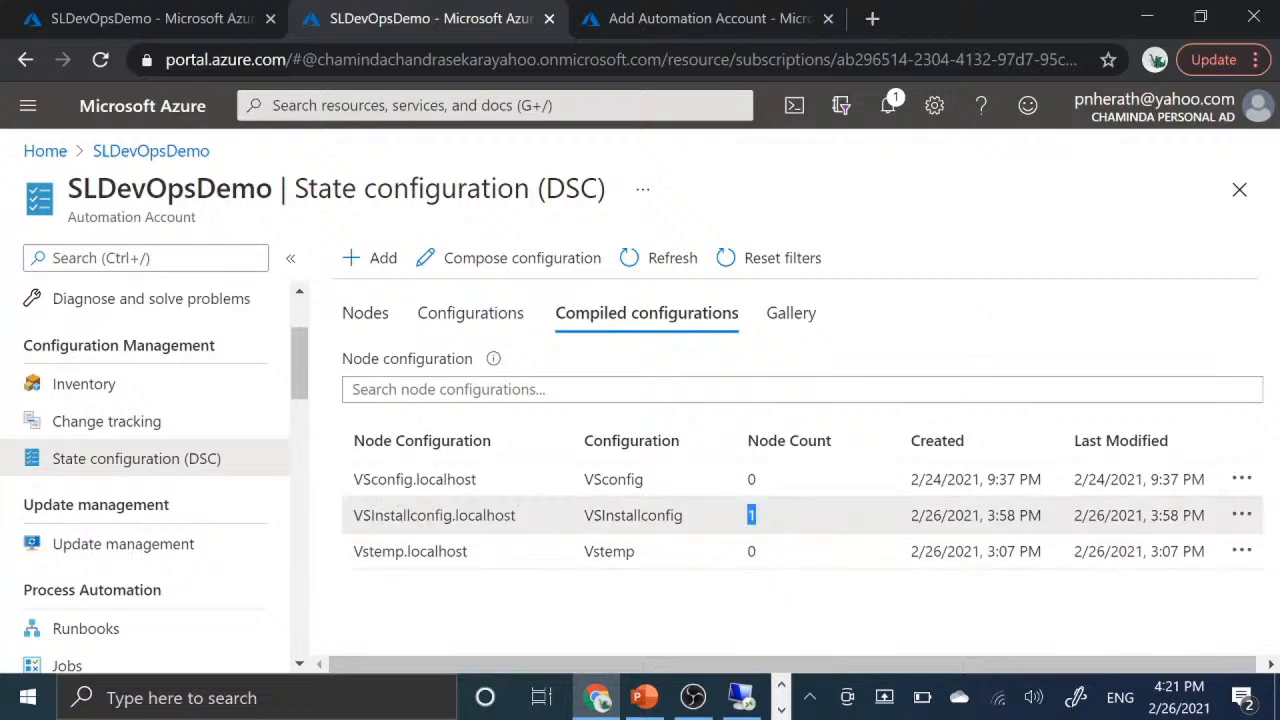
{"action": "left_click", "coordinate": [769, 614]}
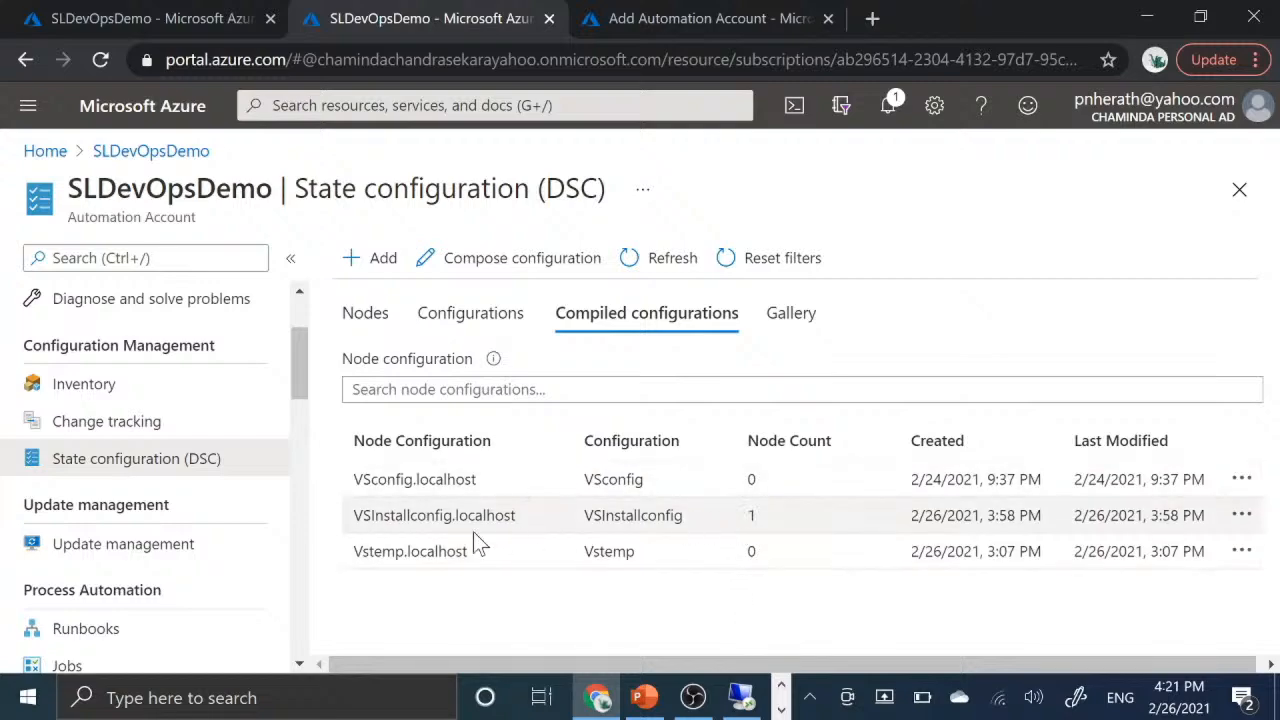
{"action": "double_click", "coordinate": [752, 515]}
{"action": "left_click_drag", "start_coordinate": [903, 523], "coordinate": [1075, 523]}
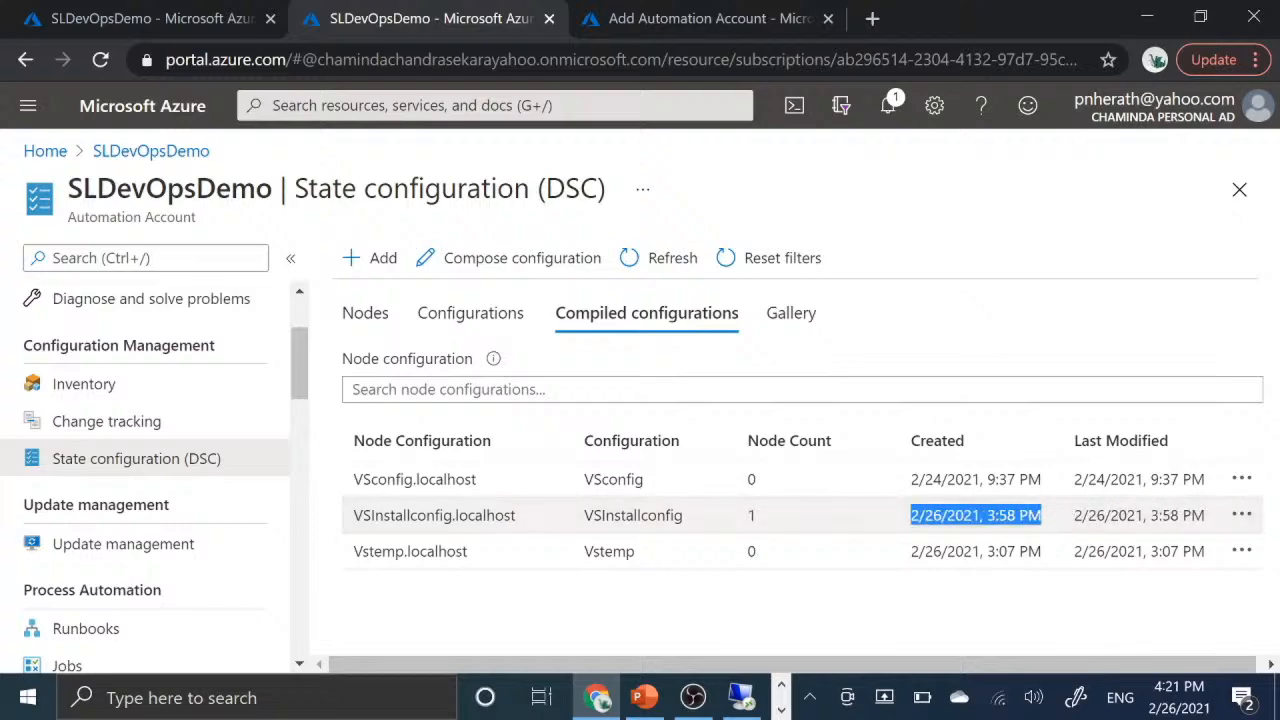
{"action": "left_click", "coordinate": [714, 606]}
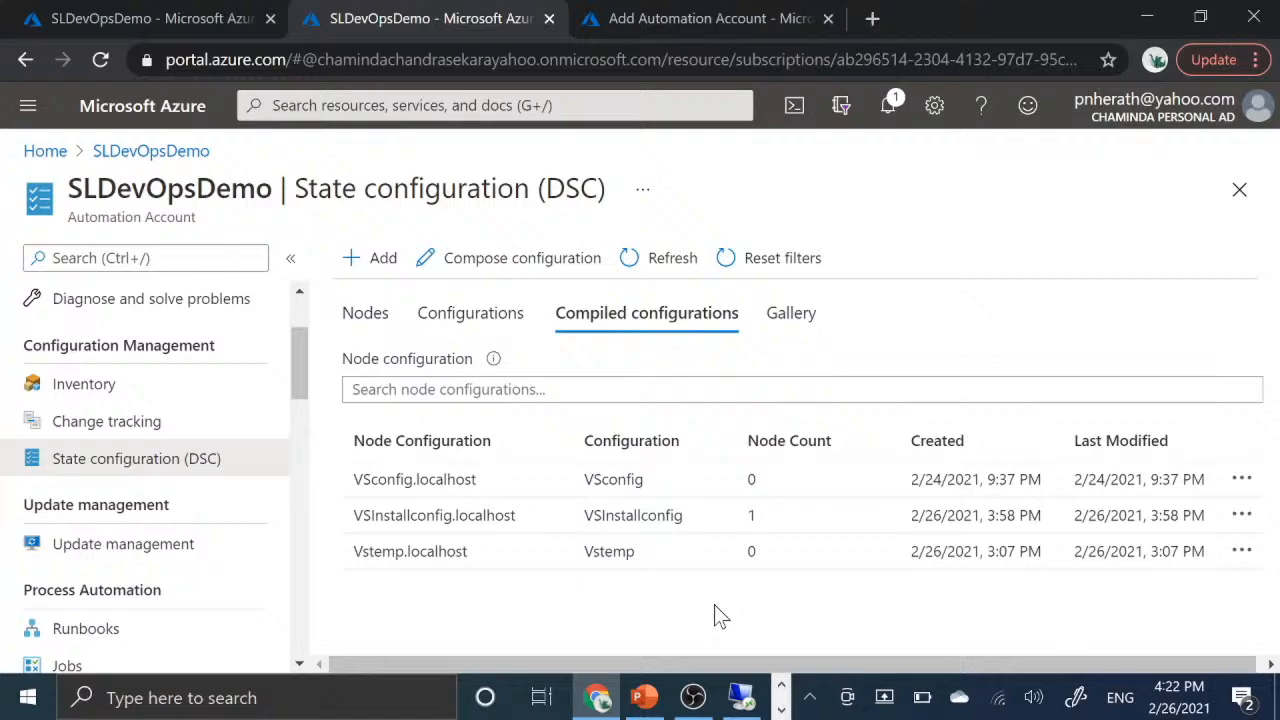
- Show the DSC nodes, reload the page and check the configuration status chart and the EntVM02 entry
{"action": "left_click", "coordinate": [368, 313]}
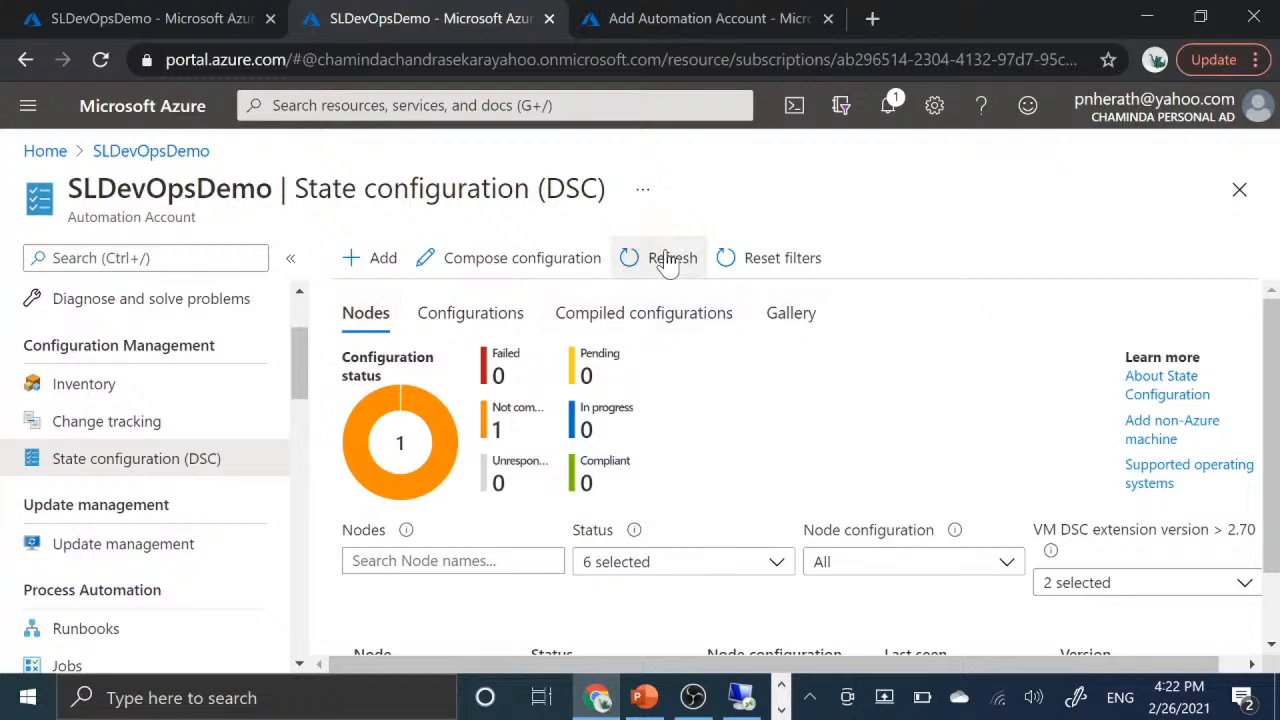
{"action": "left_click", "coordinate": [101, 59]}
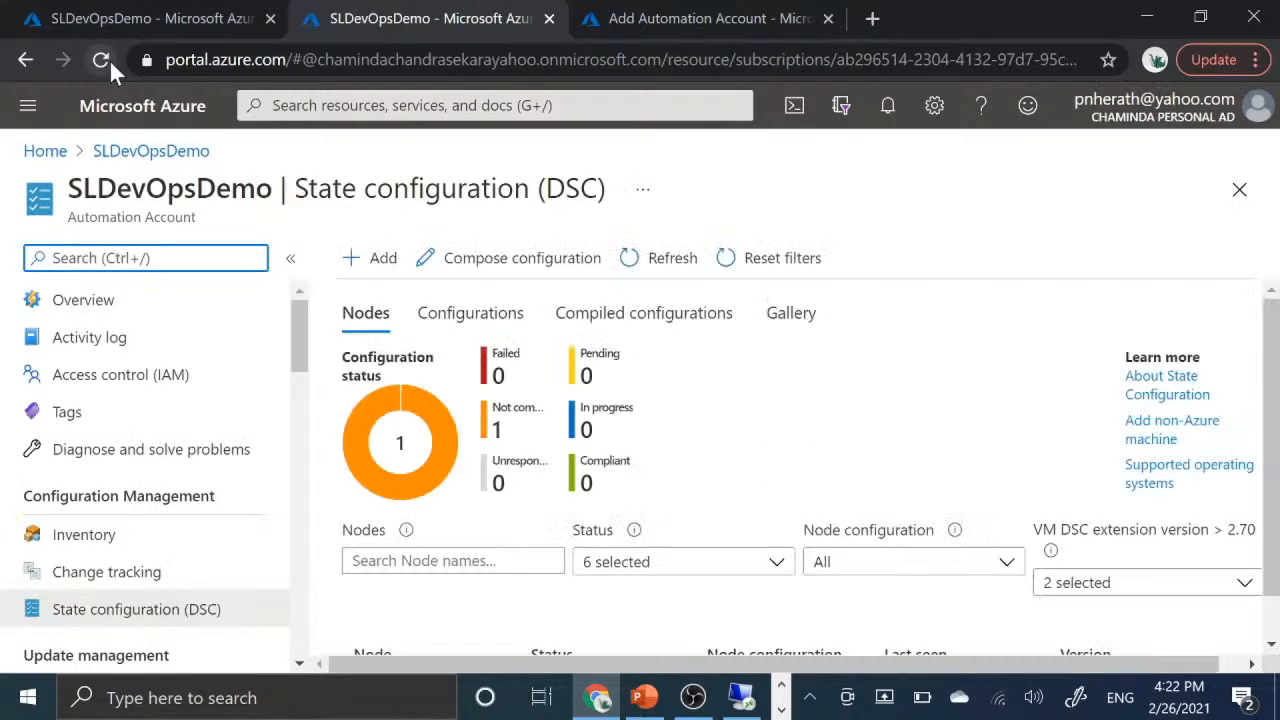
{"action": "scroll", "coordinate": [761, 420], "scroll_direction": "down", "scroll_amount": 1}
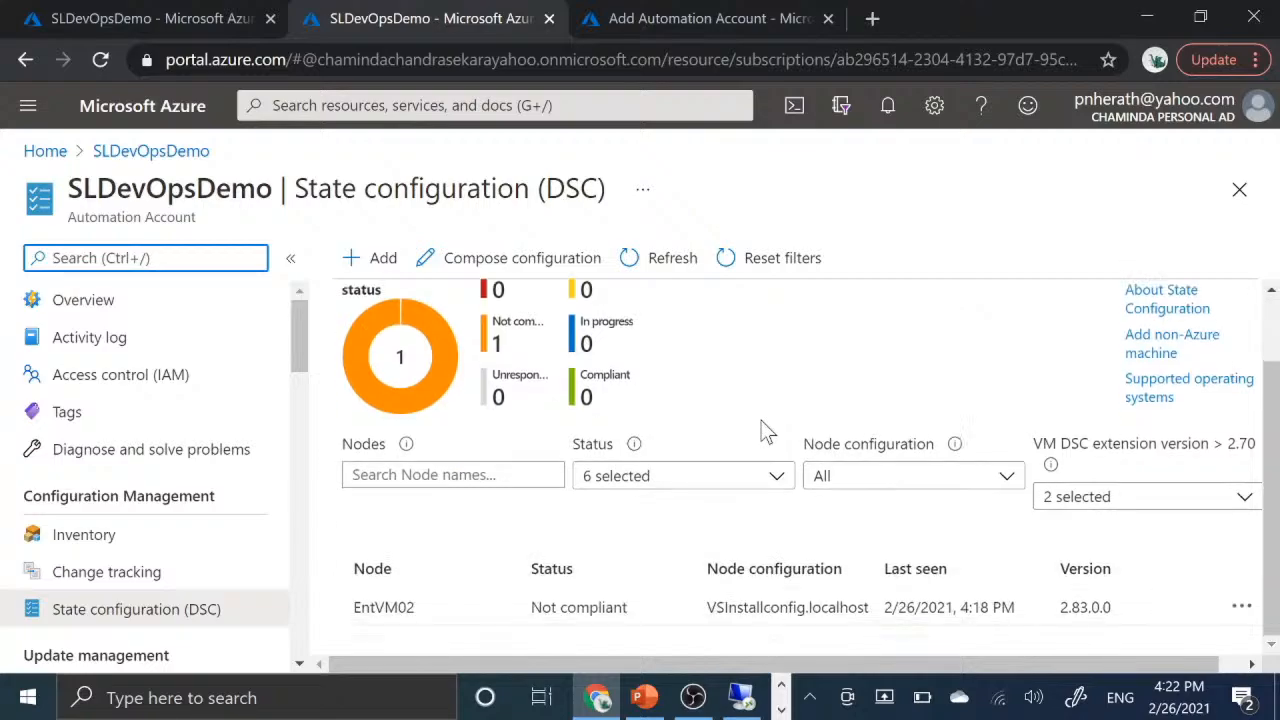
{"action": "scroll", "coordinate": [761, 420], "scroll_direction": "up", "scroll_amount": 1}
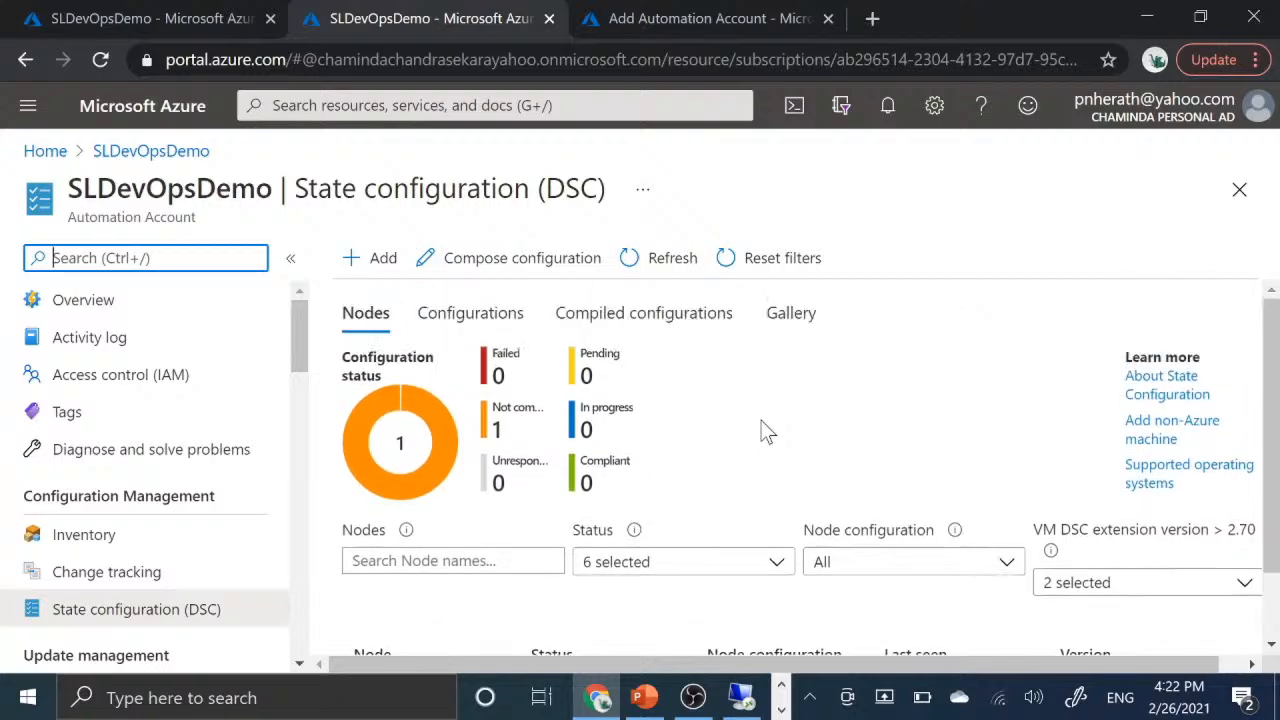
{"action": "scroll", "coordinate": [761, 420], "scroll_direction": "down", "scroll_amount": 1}
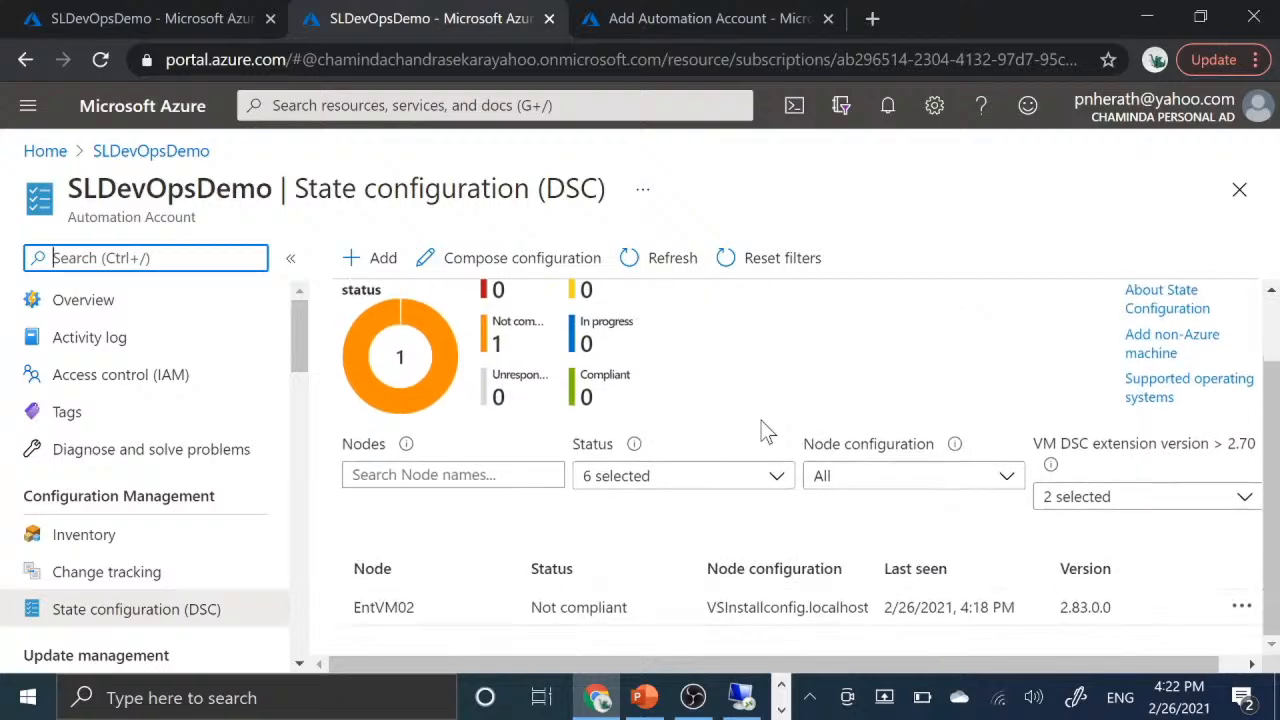
{"action": "scroll", "coordinate": [761, 421], "scroll_direction": "up", "scroll_amount": 1}
{"action": "scroll", "coordinate": [761, 421], "scroll_direction": "down", "scroll_amount": 1}
- Open the EntVM02 node and examine its essentials and list of consistency reports
{"action": "left_click", "coordinate": [500, 611]}
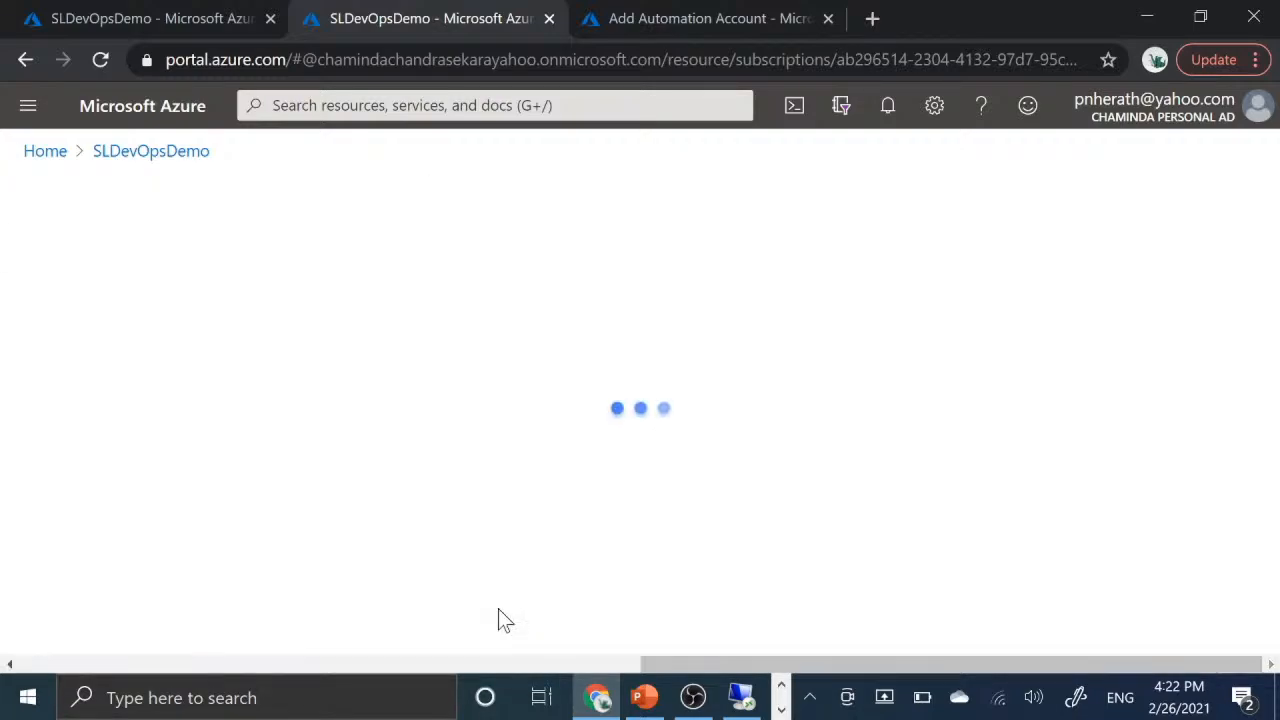
{"action": "scroll", "coordinate": [571, 468], "scroll_direction": "down", "scroll_amount": 2}
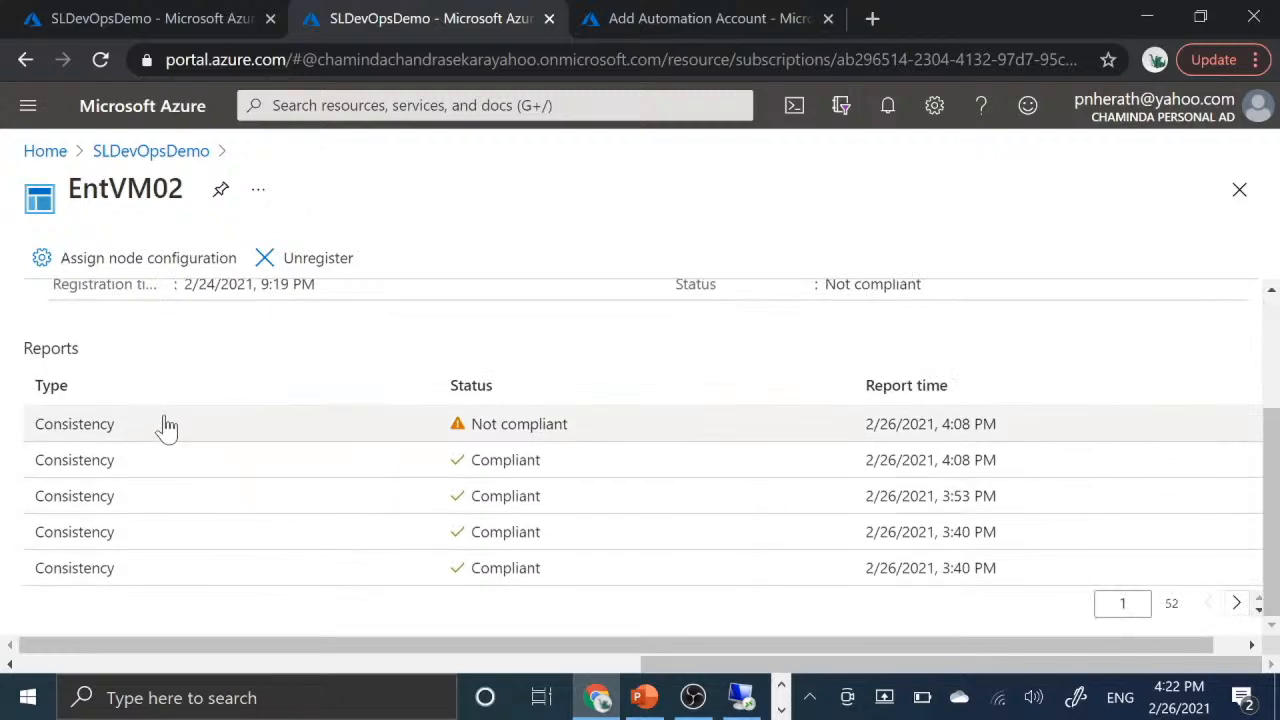
{"action": "scroll", "coordinate": [634, 371], "scroll_direction": "up", "scroll_amount": 2}
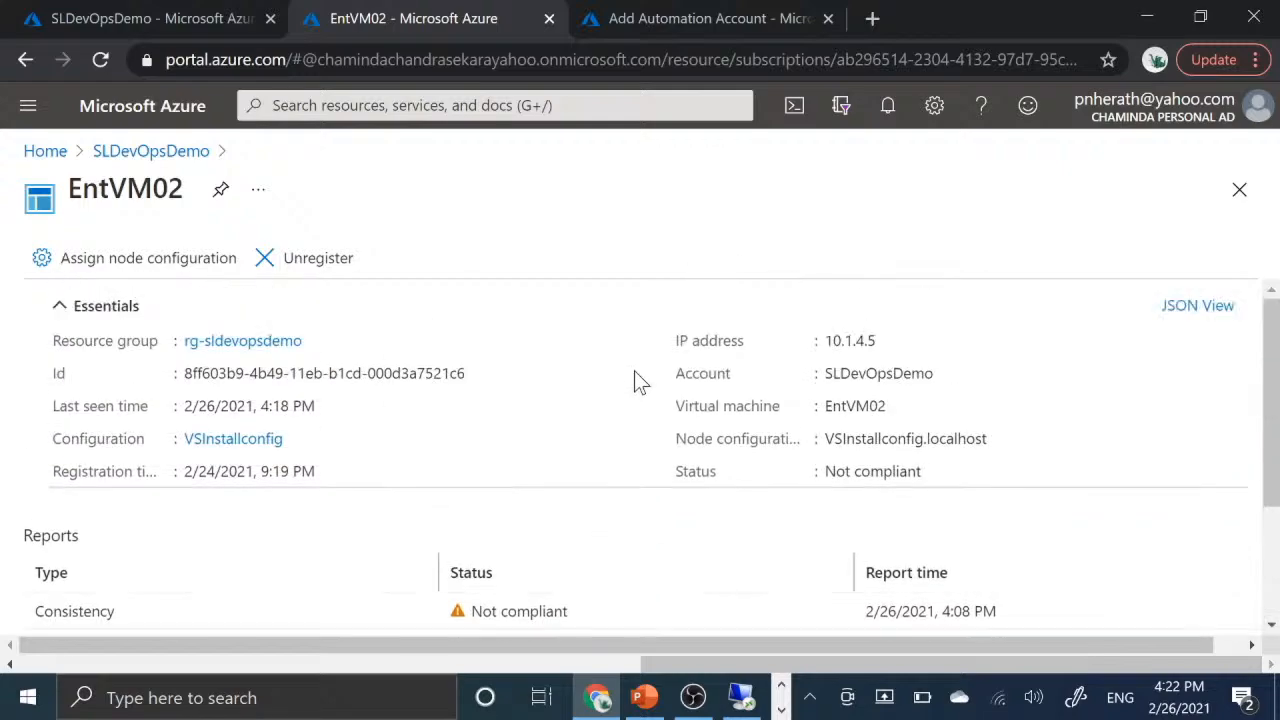
{"action": "scroll", "coordinate": [634, 371], "scroll_direction": "down", "scroll_amount": 2}
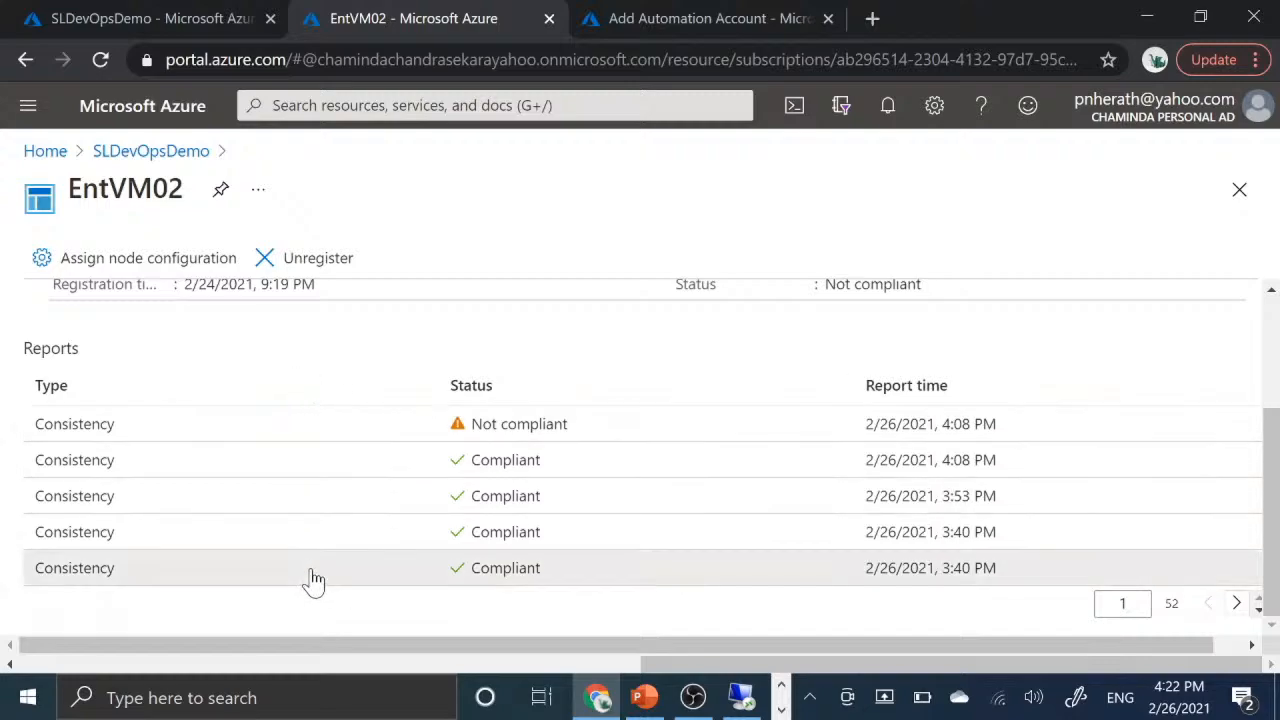
- Open the oldest listed 2/26/2021, 3:40 PM consistency report of EntVM02 and read through its report details, resources and node state
{"action": "left_click", "coordinate": [313, 580]}
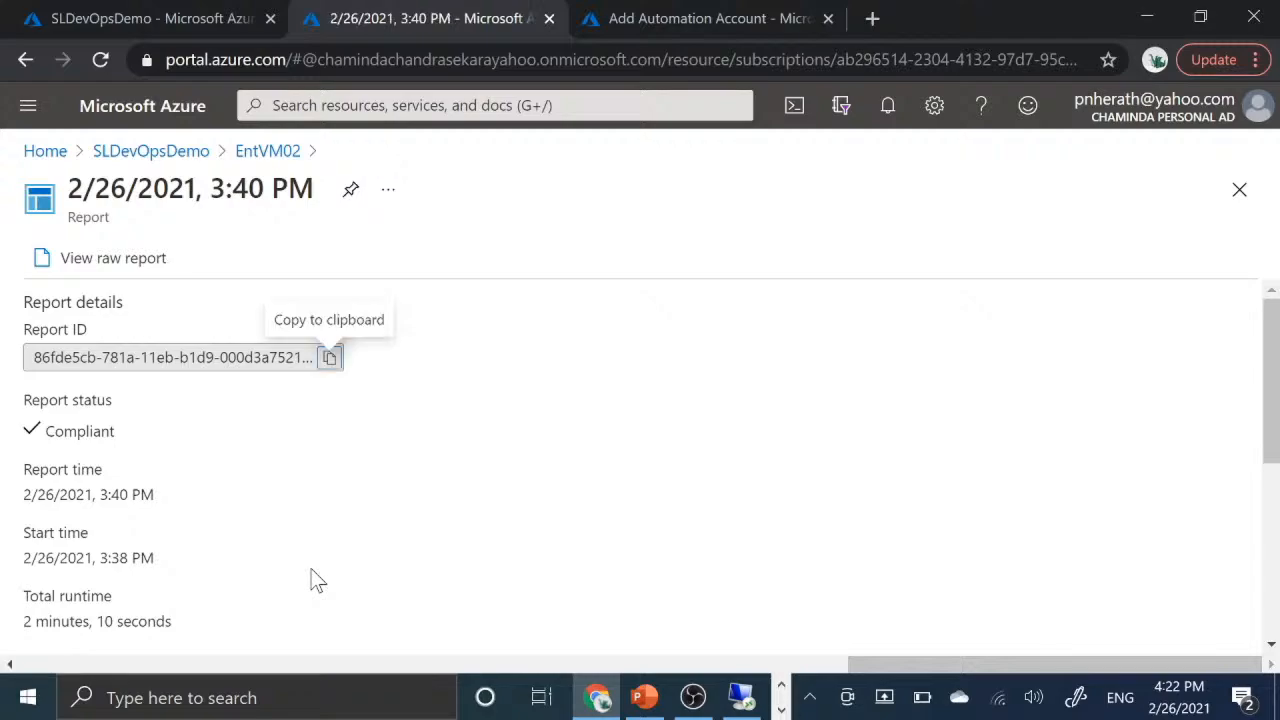
{"action": "scroll", "coordinate": [313, 580], "scroll_direction": "down", "scroll_amount": 4}
{"action": "scroll", "coordinate": [313, 580], "scroll_direction": "up", "scroll_amount": 4}
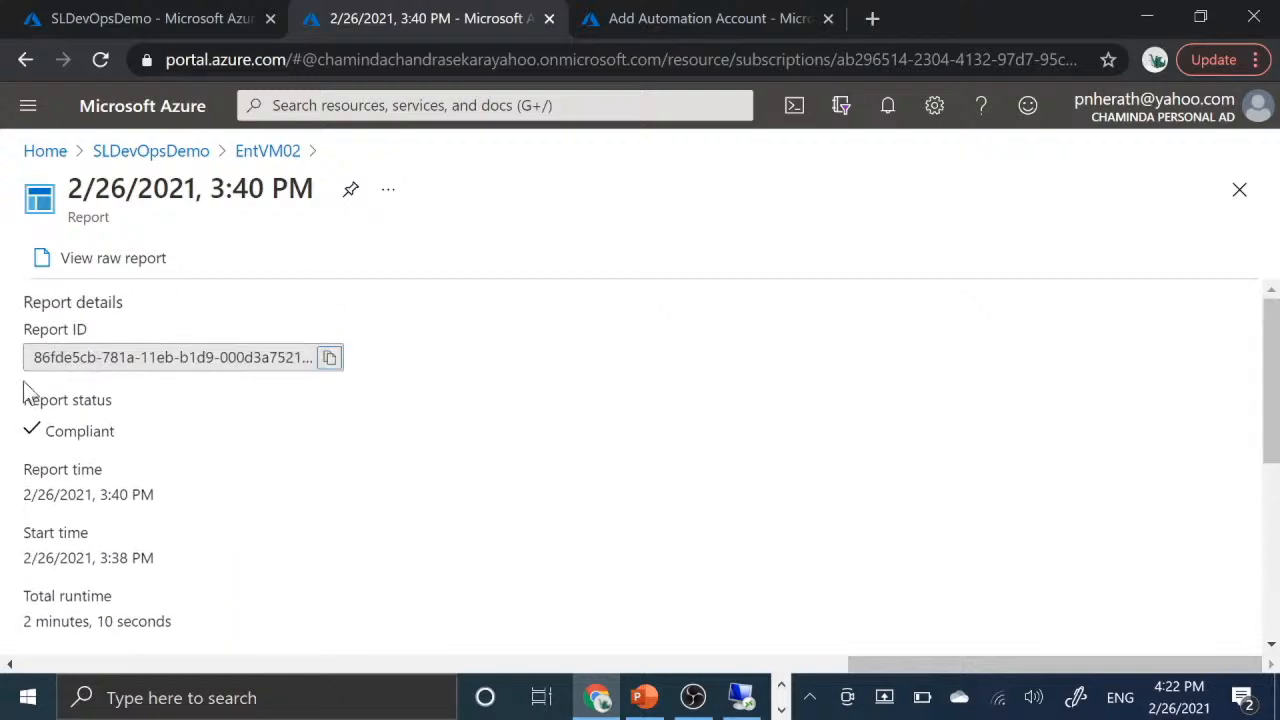
{"action": "scroll", "coordinate": [268, 560], "scroll_direction": "down", "scroll_amount": 4}
{"action": "scroll", "coordinate": [262, 560], "scroll_direction": "up", "scroll_amount": 3}
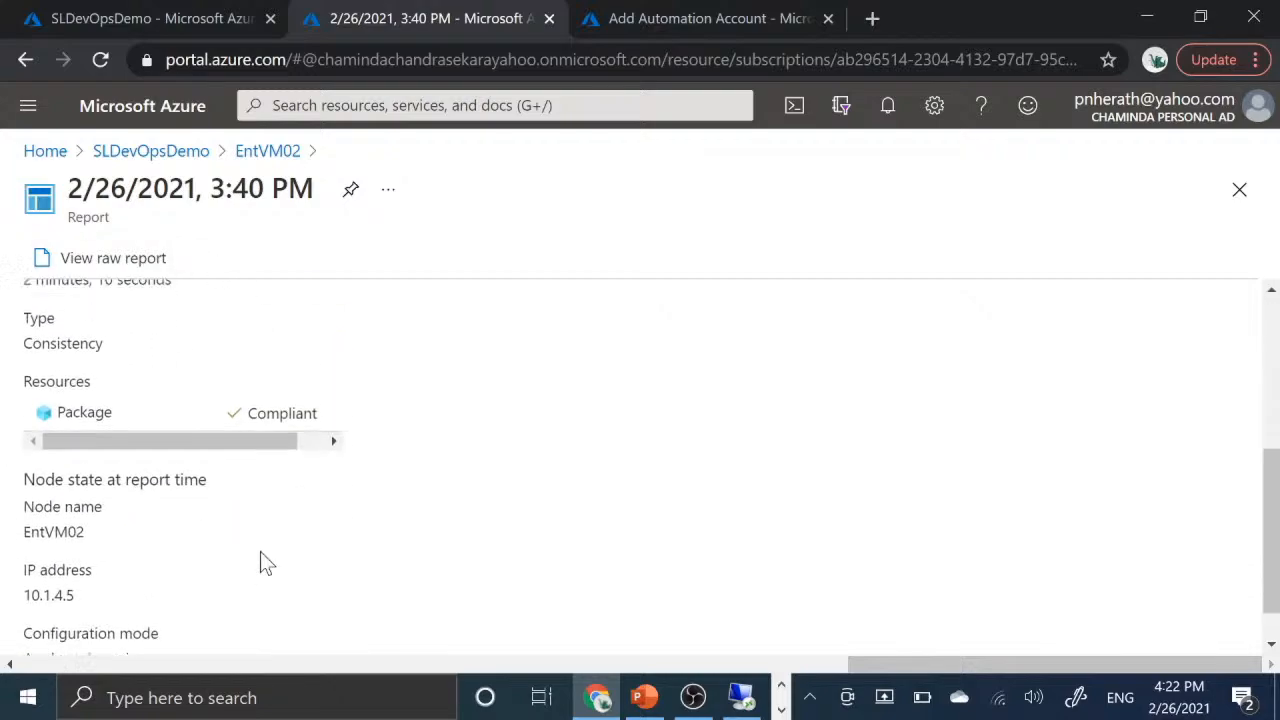
{"action": "scroll", "coordinate": [262, 560], "scroll_direction": "down", "scroll_amount": 3}
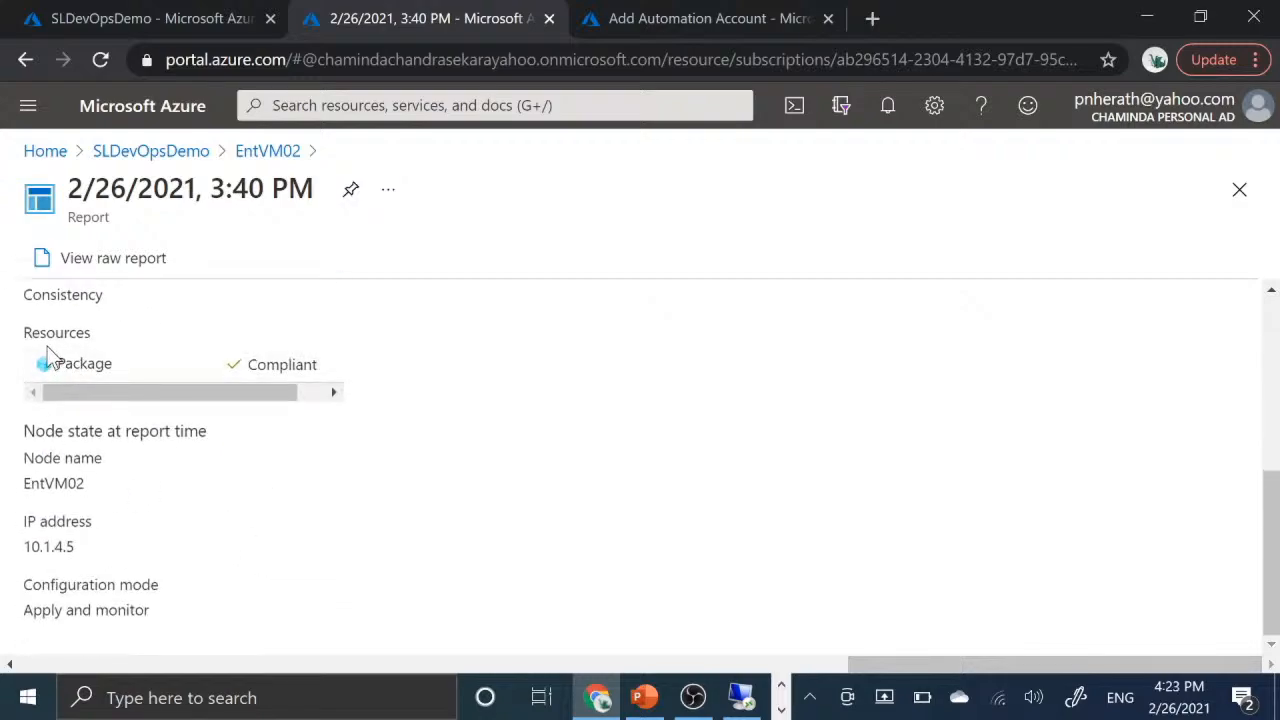
- Open the report's Package resource and examine the status, properties and run time of its VS2019Install instance
{"action": "left_click", "coordinate": [172, 380]}
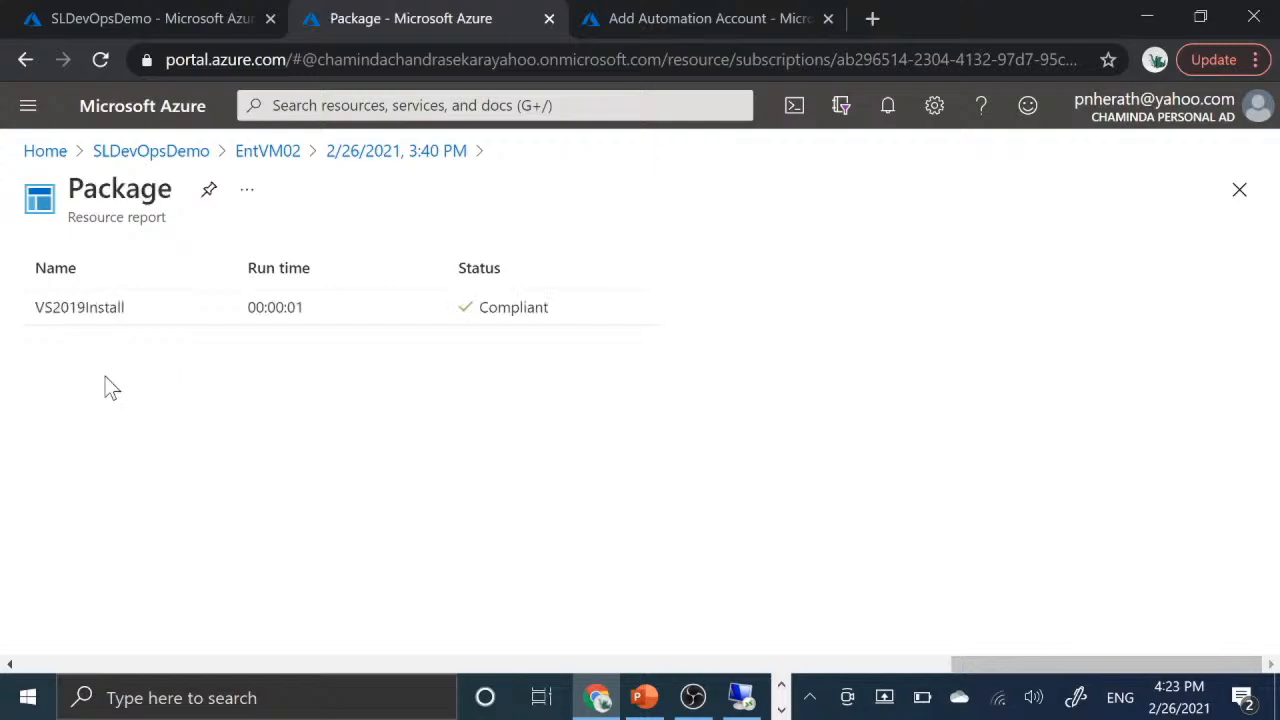
{"action": "left_click", "coordinate": [116, 312]}
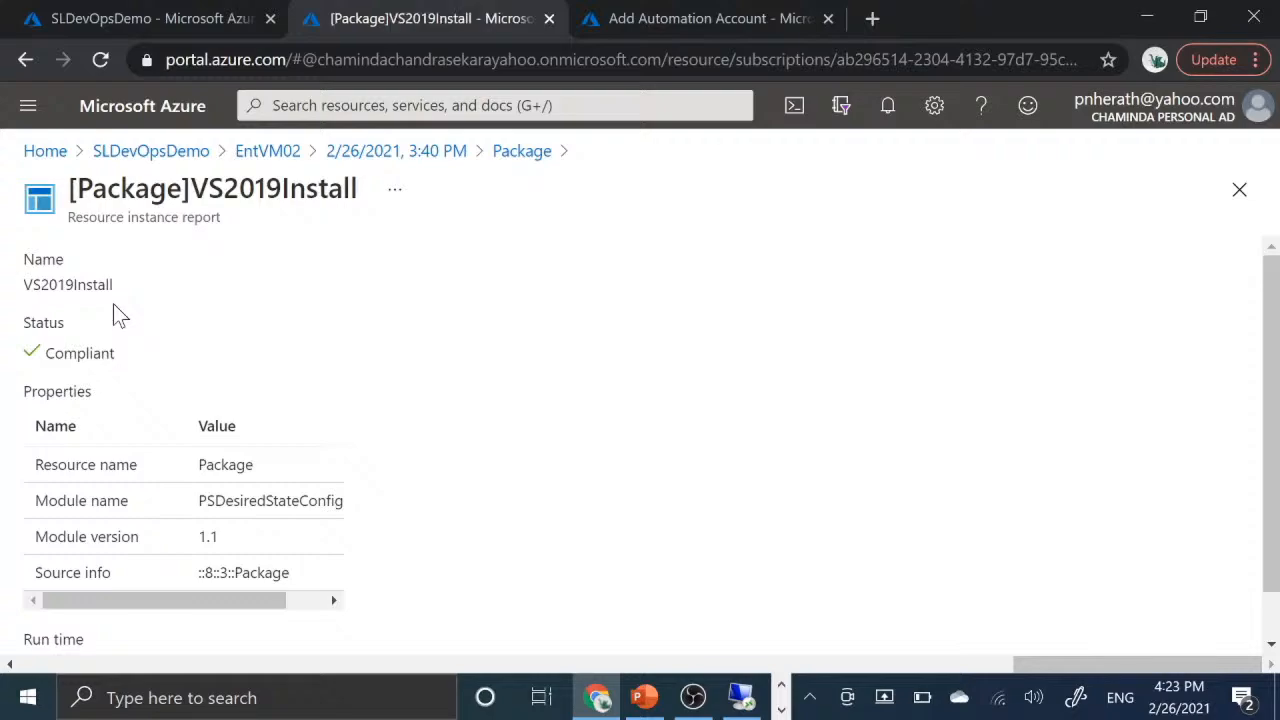
{"action": "scroll", "coordinate": [176, 462], "scroll_direction": "down", "scroll_amount": 1}
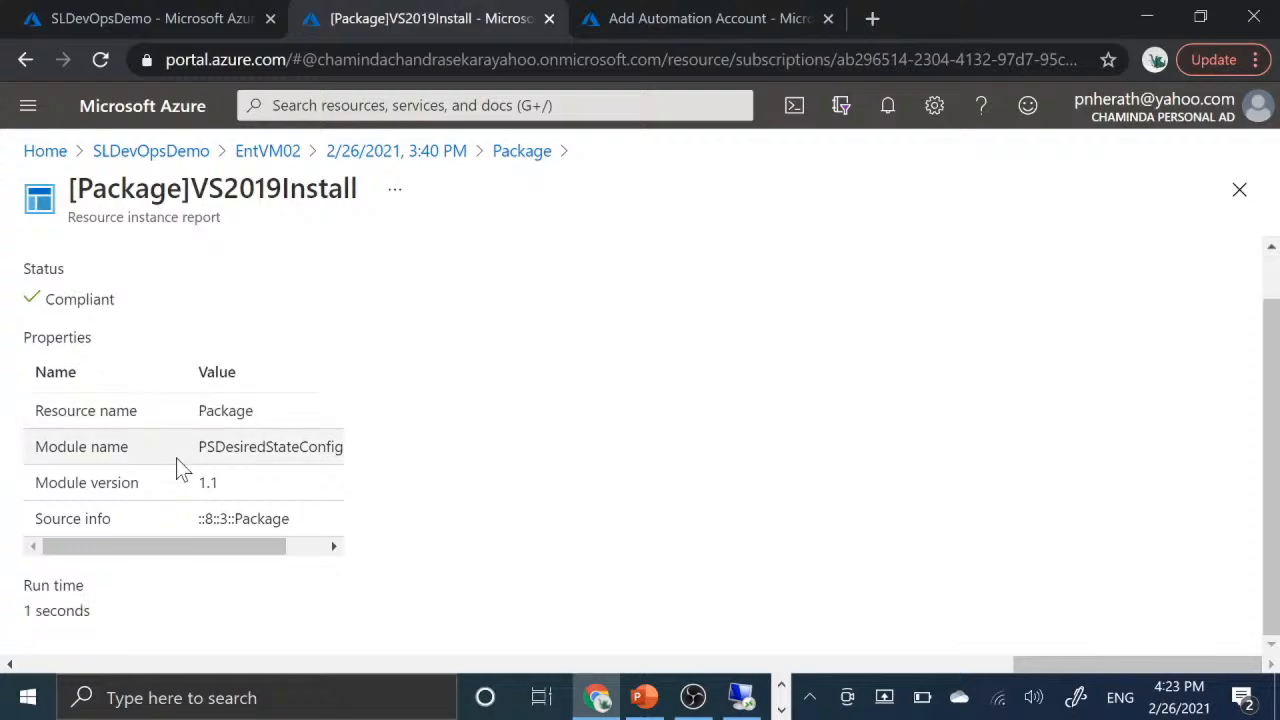
{"action": "scroll", "coordinate": [221, 334], "scroll_direction": "up", "scroll_amount": 1}
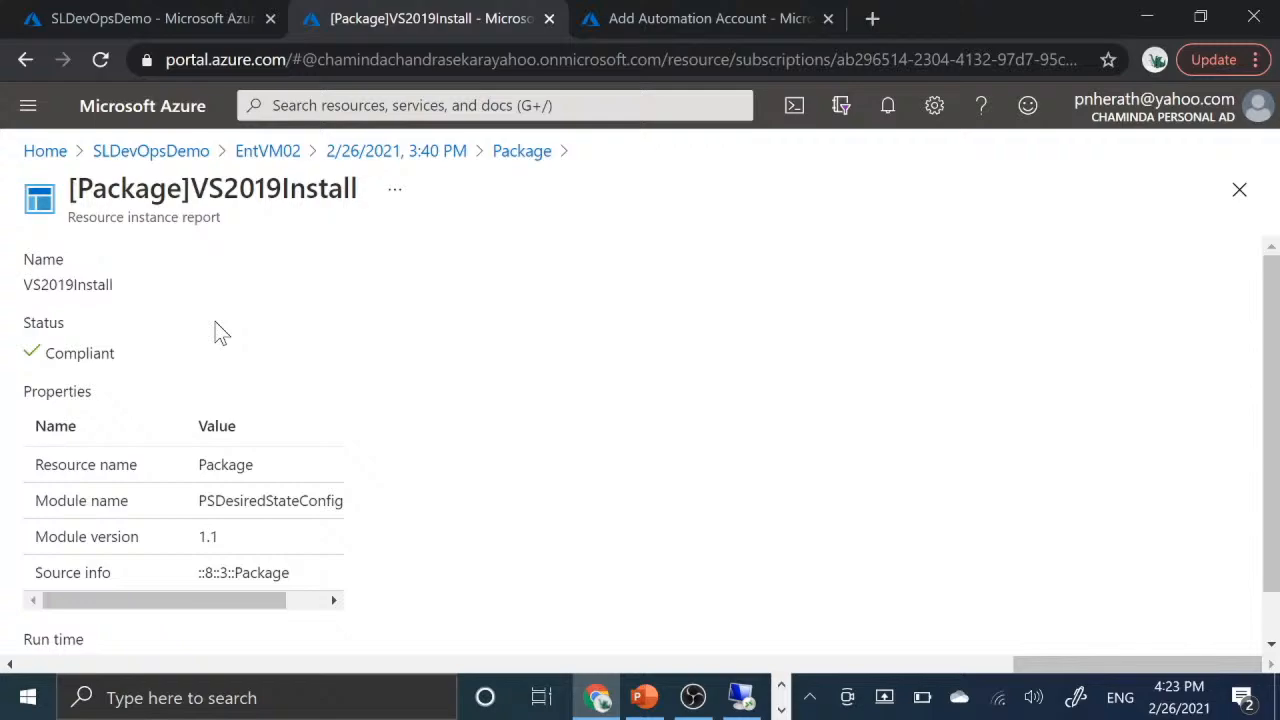
{"action": "scroll", "coordinate": [221, 334], "scroll_direction": "down", "scroll_amount": 1}
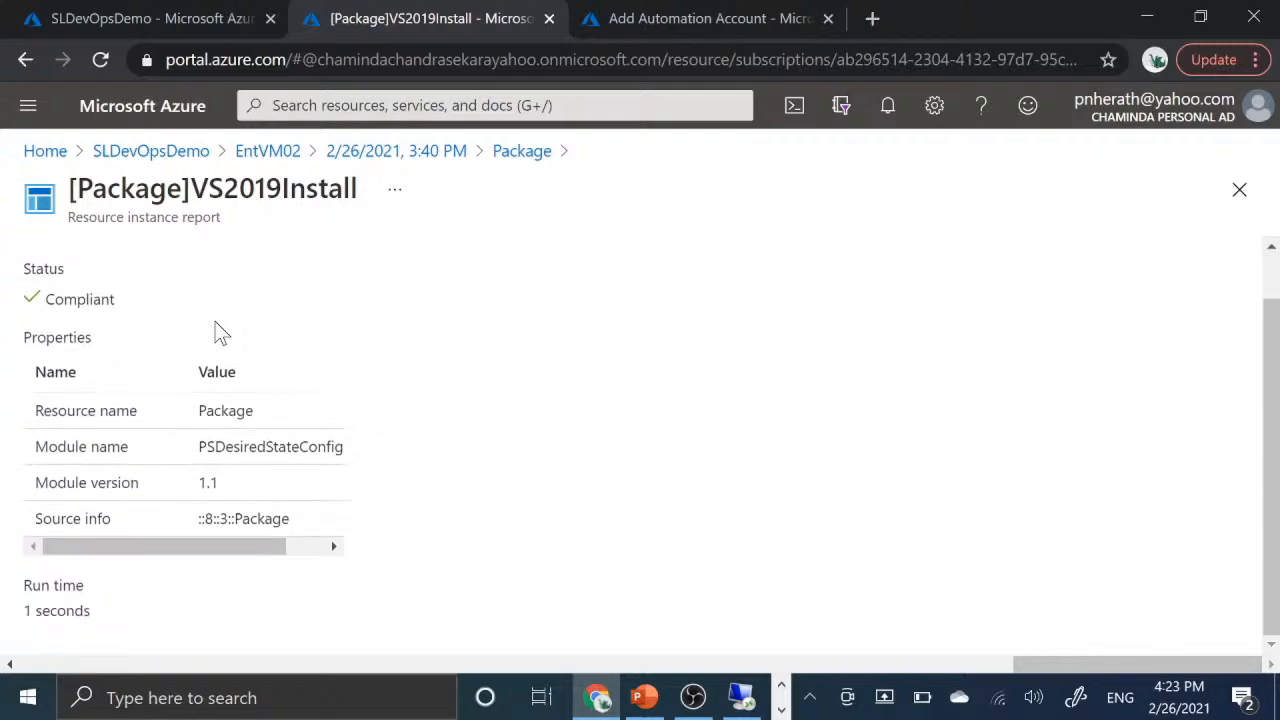
{"action": "scroll", "coordinate": [221, 334], "scroll_direction": "up", "scroll_amount": 1}
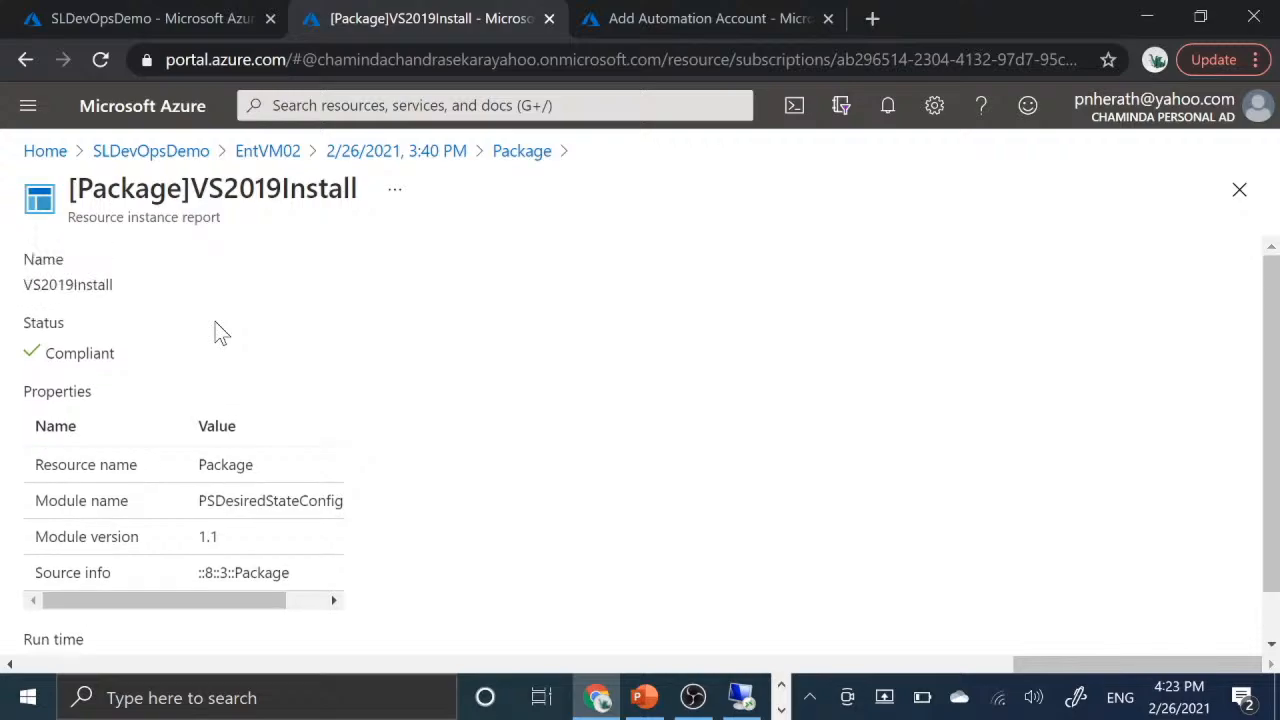
- Return to the SLDevOpsDemo DSC nodes, refresh the list and check the configuration status and the EntVM02 entry
{"action": "left_click", "coordinate": [204, 162]}
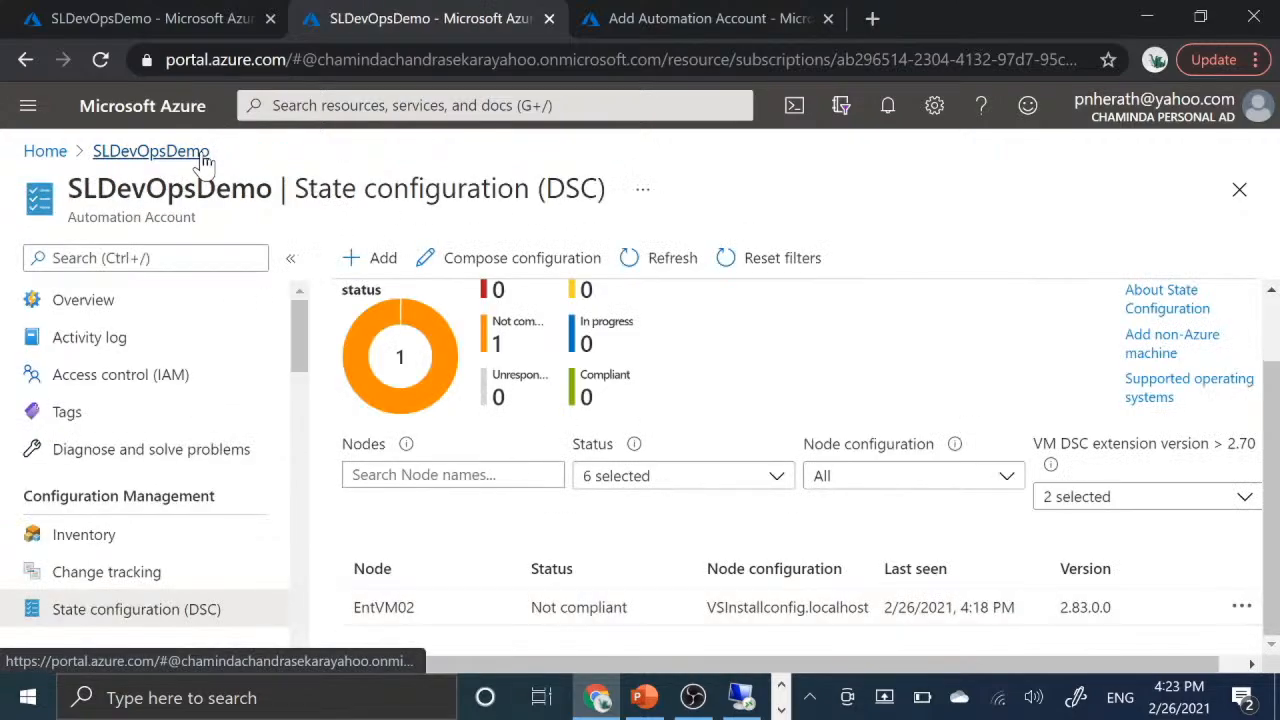
{"action": "left_click", "coordinate": [635, 259]}
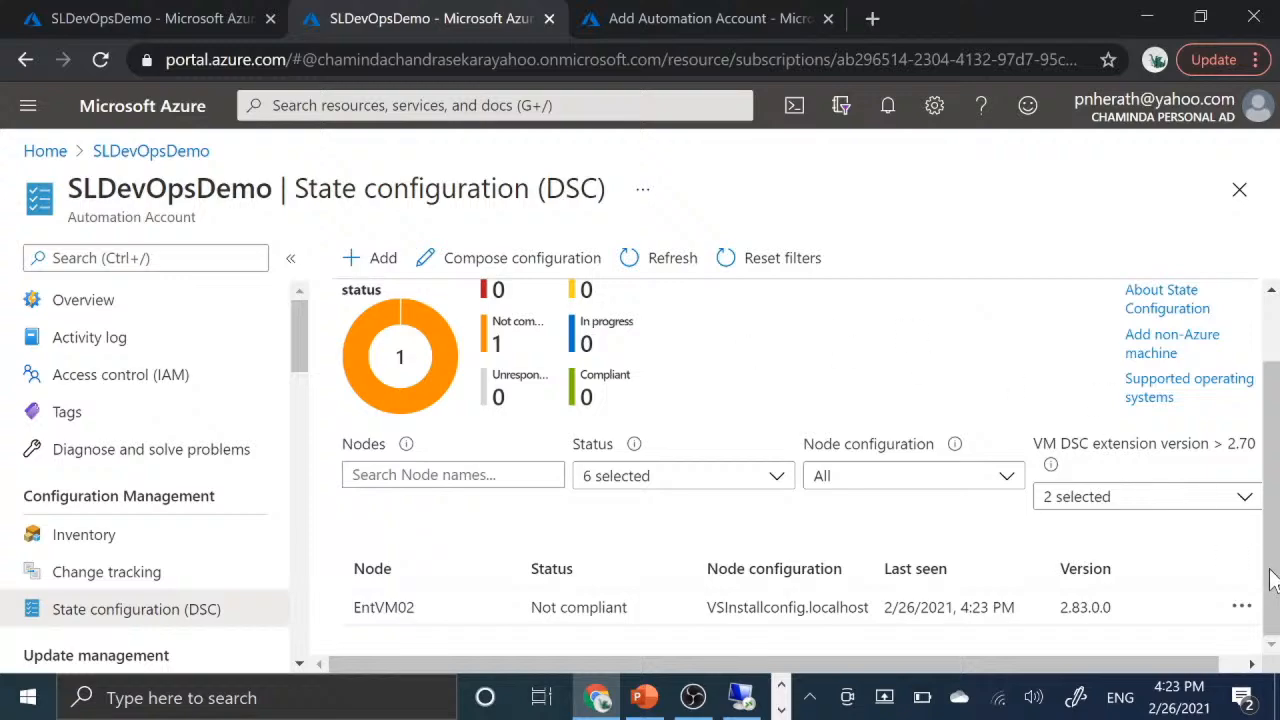
{"action": "scroll", "coordinate": [1237, 550], "scroll_direction": "up", "scroll_amount": 1}
{"action": "scroll", "coordinate": [1237, 550], "scroll_direction": "down", "scroll_amount": 1}
{"action": "scroll", "coordinate": [543, 540], "scroll_direction": "up", "scroll_amount": 2}
{"action": "scroll", "coordinate": [543, 540], "scroll_direction": "down", "scroll_amount": 2}
- Open the EntVM02 node and its newest consistency report, 2/26/2021, 4:23 PM, and examine the report status
{"action": "left_click", "coordinate": [567, 612]}
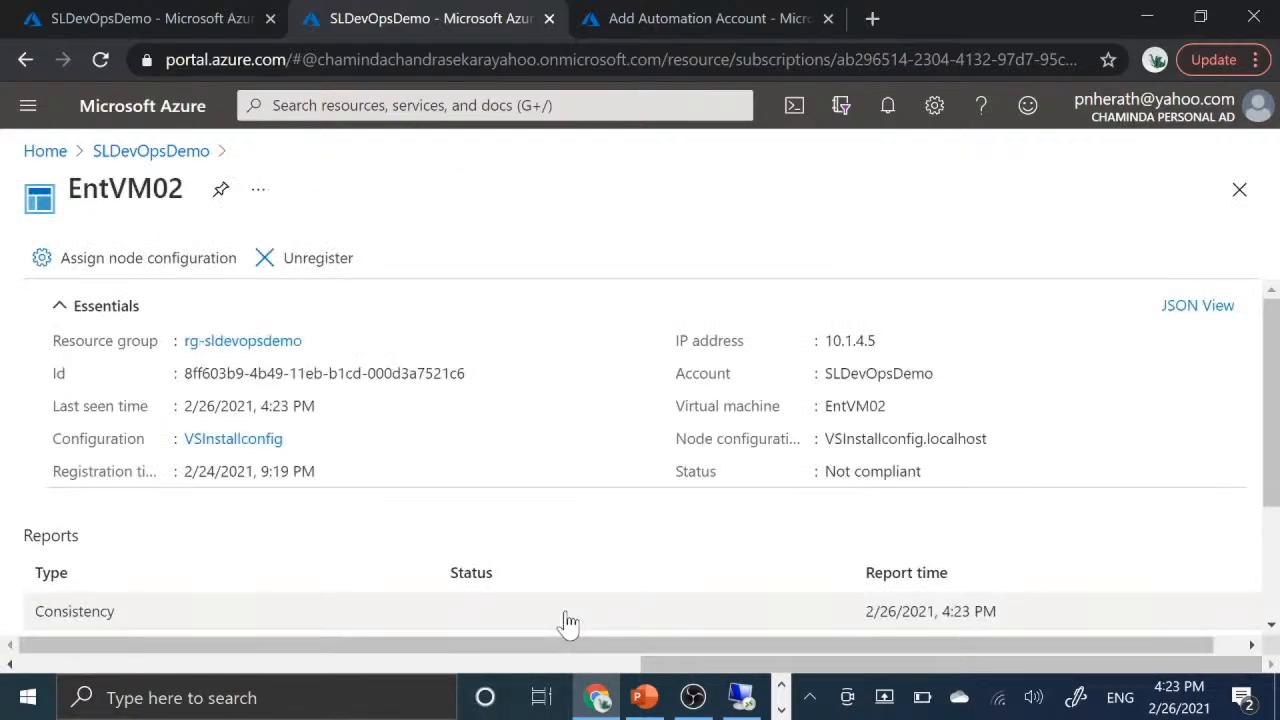
{"action": "scroll", "coordinate": [612, 523], "scroll_direction": "down", "scroll_amount": 2}
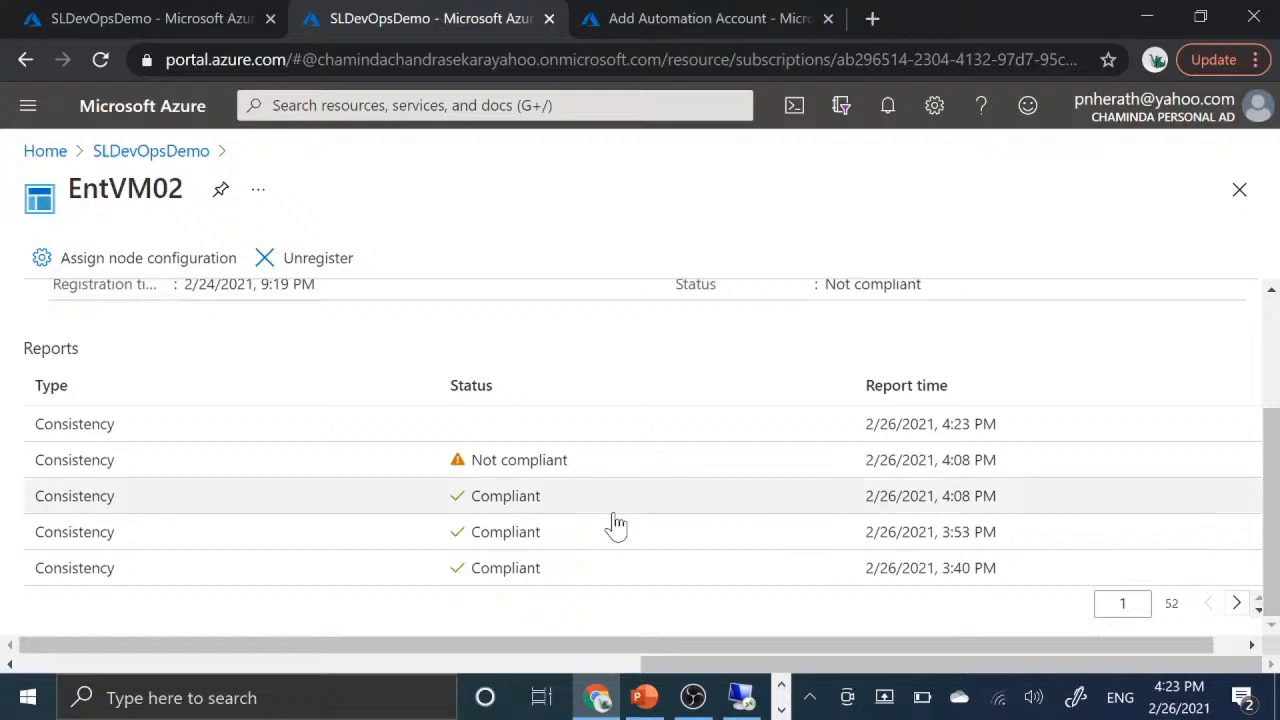
{"action": "left_click", "coordinate": [516, 429]}
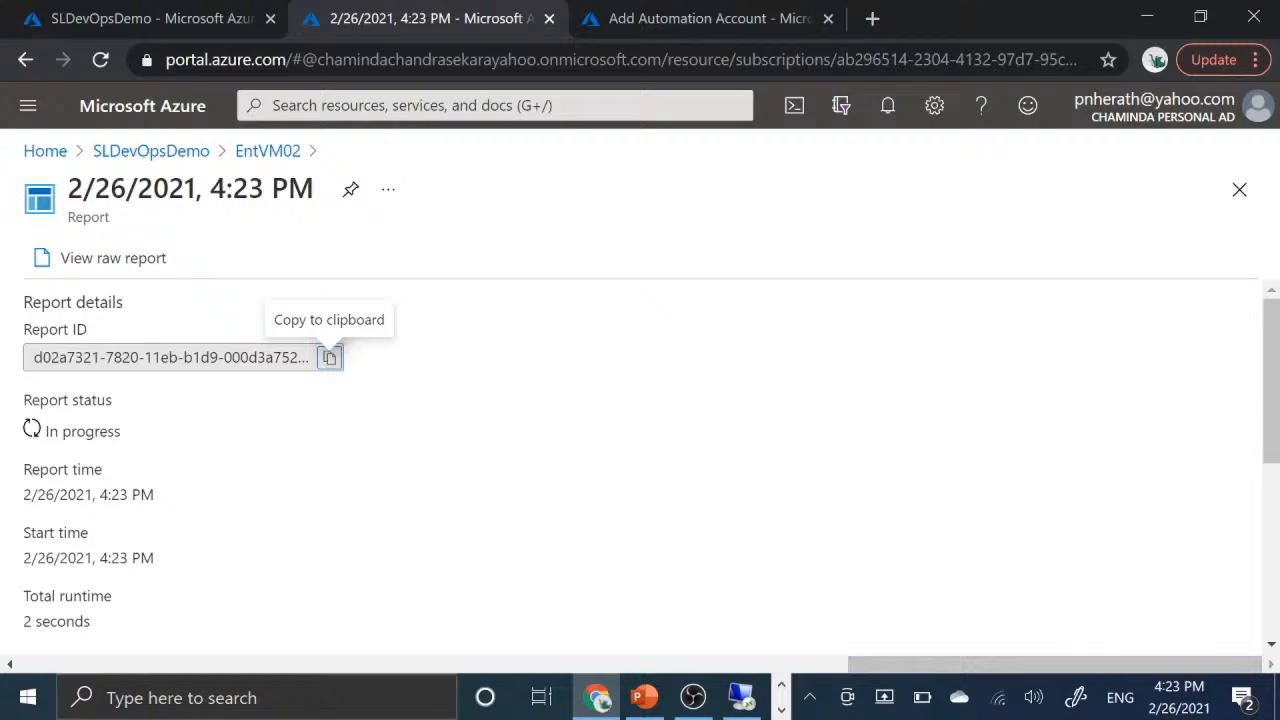
{"action": "left_click_drag", "start_coordinate": [122, 432], "coordinate": [10, 445]}
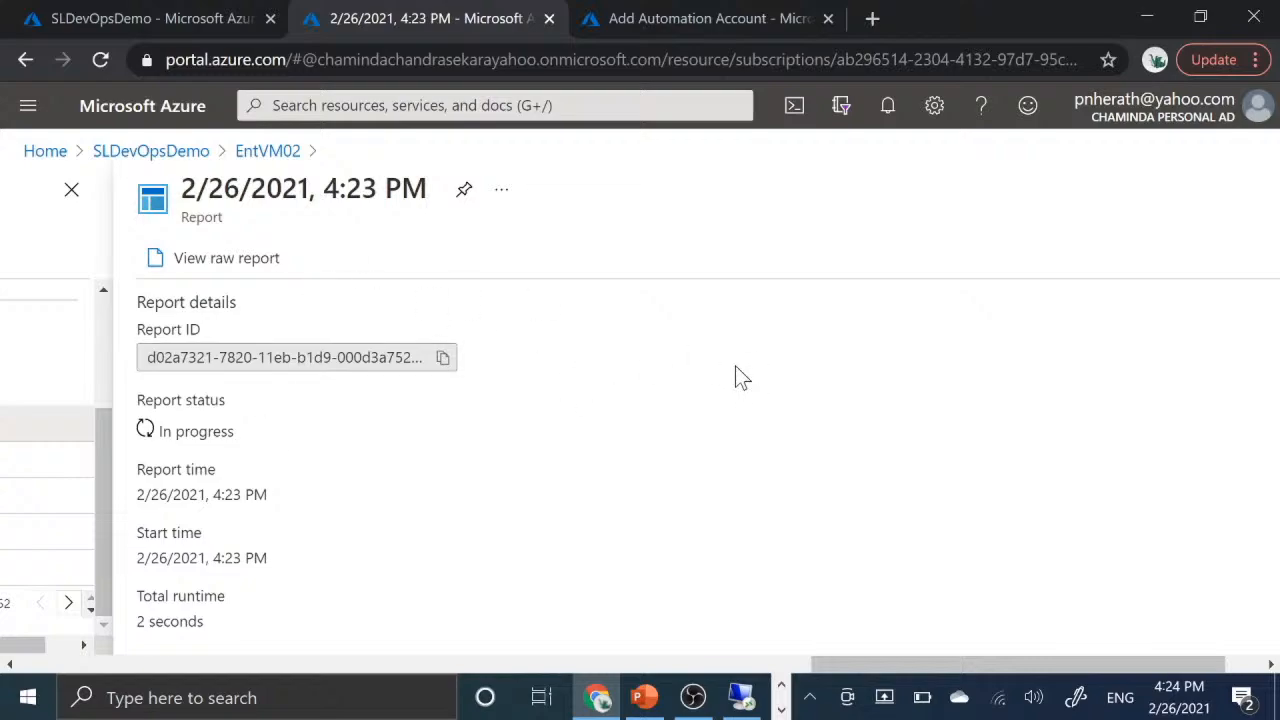
- Go back to the DSC nodes and reopen EntVM02 to check its latest consistency report and essentials
{"action": "left_click", "coordinate": [152, 151]}
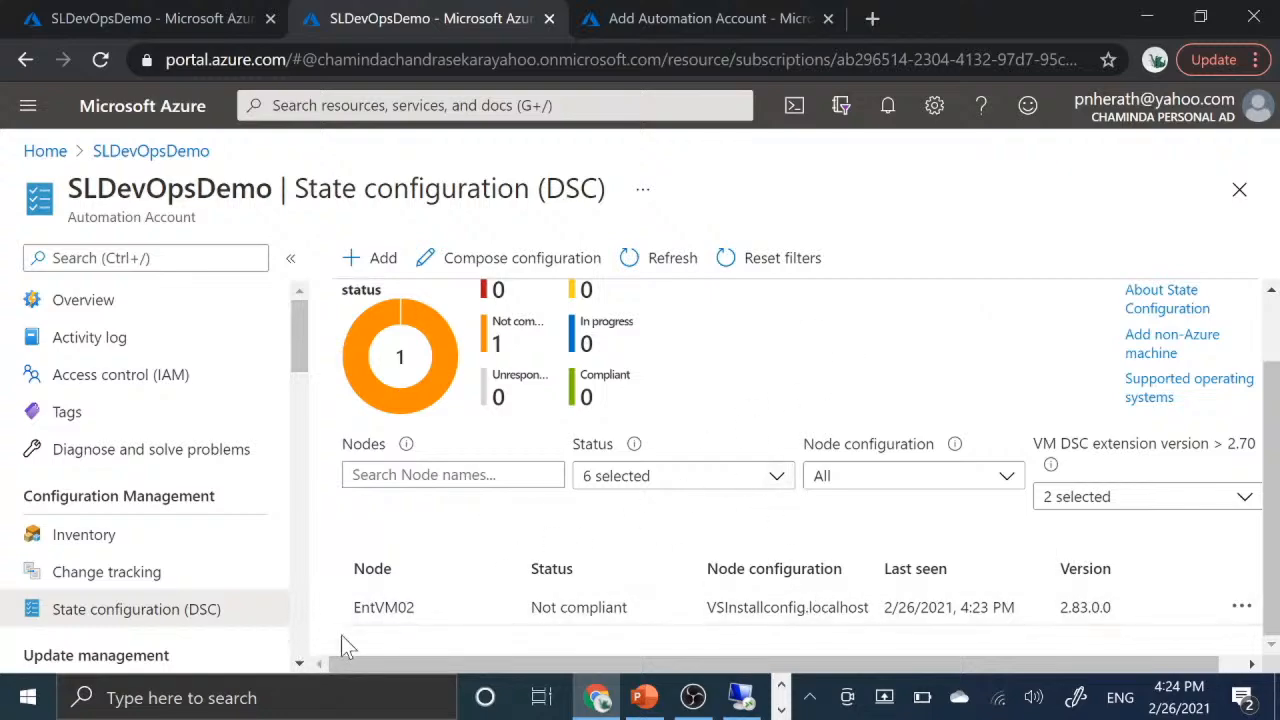
{"action": "left_click", "coordinate": [452, 616]}
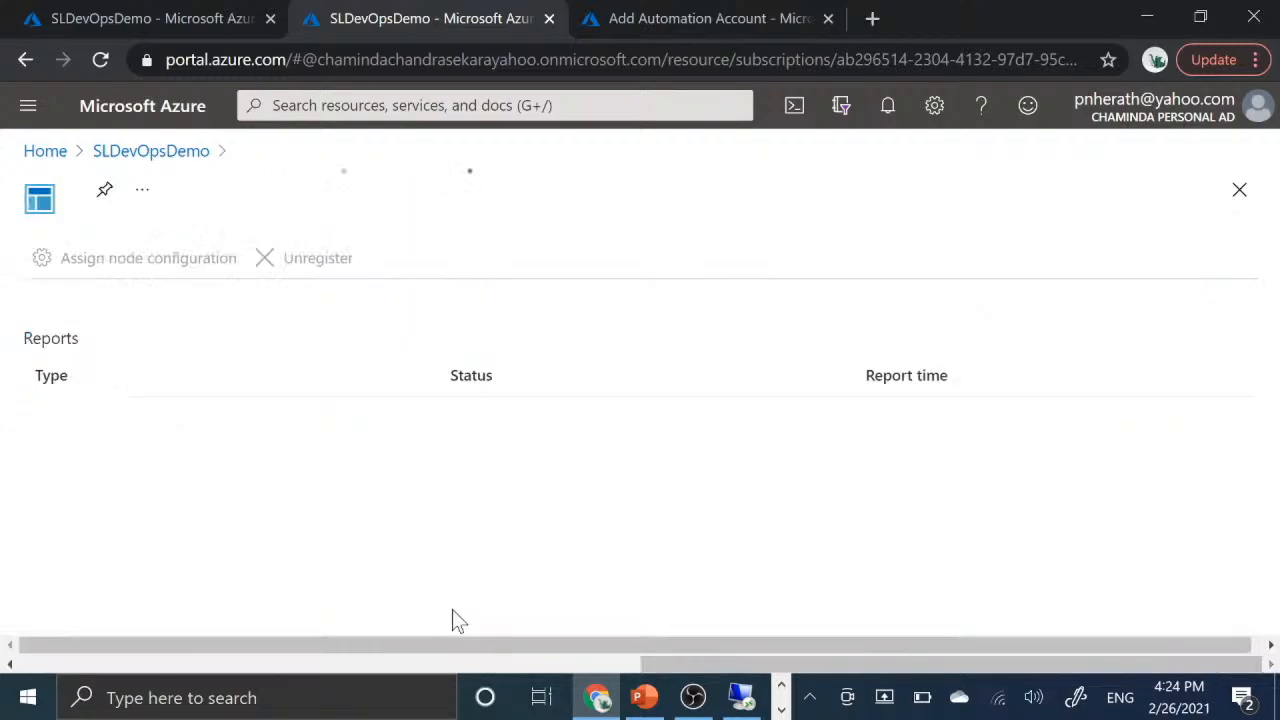
{"action": "scroll", "coordinate": [556, 530], "scroll_direction": "down", "scroll_amount": 2}
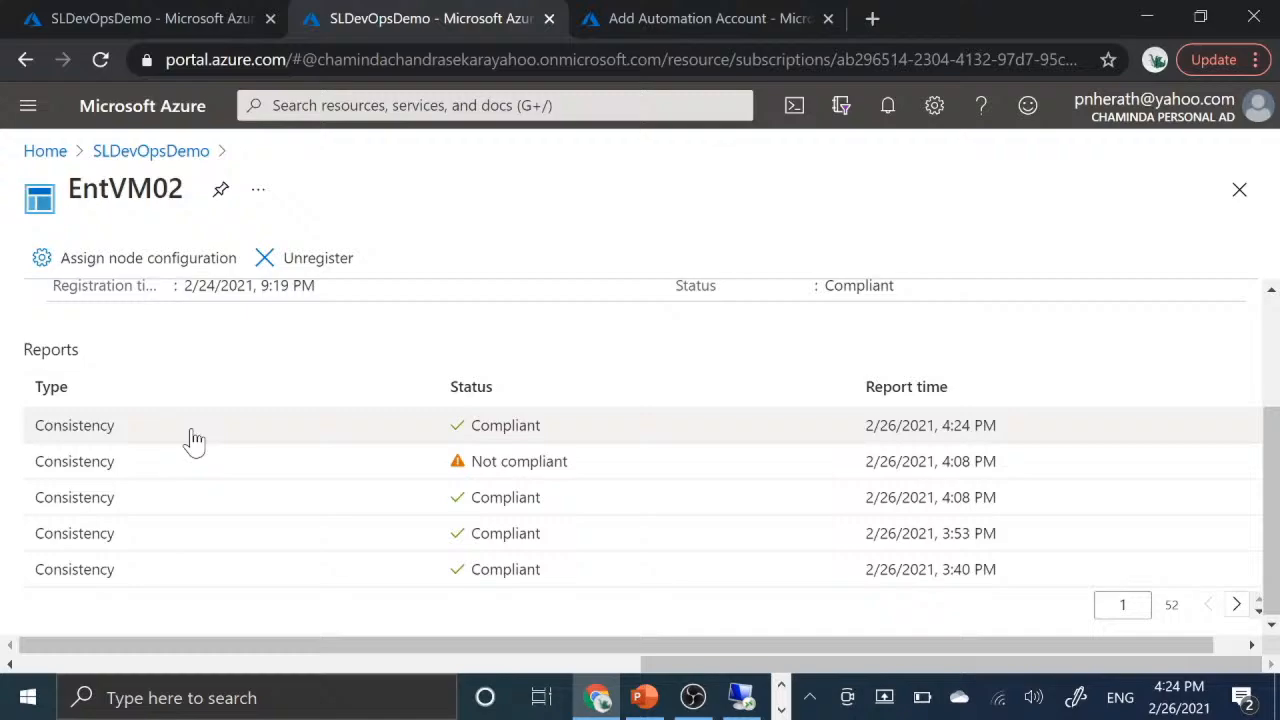
{"action": "scroll", "coordinate": [329, 380], "scroll_direction": "up", "scroll_amount": 2}
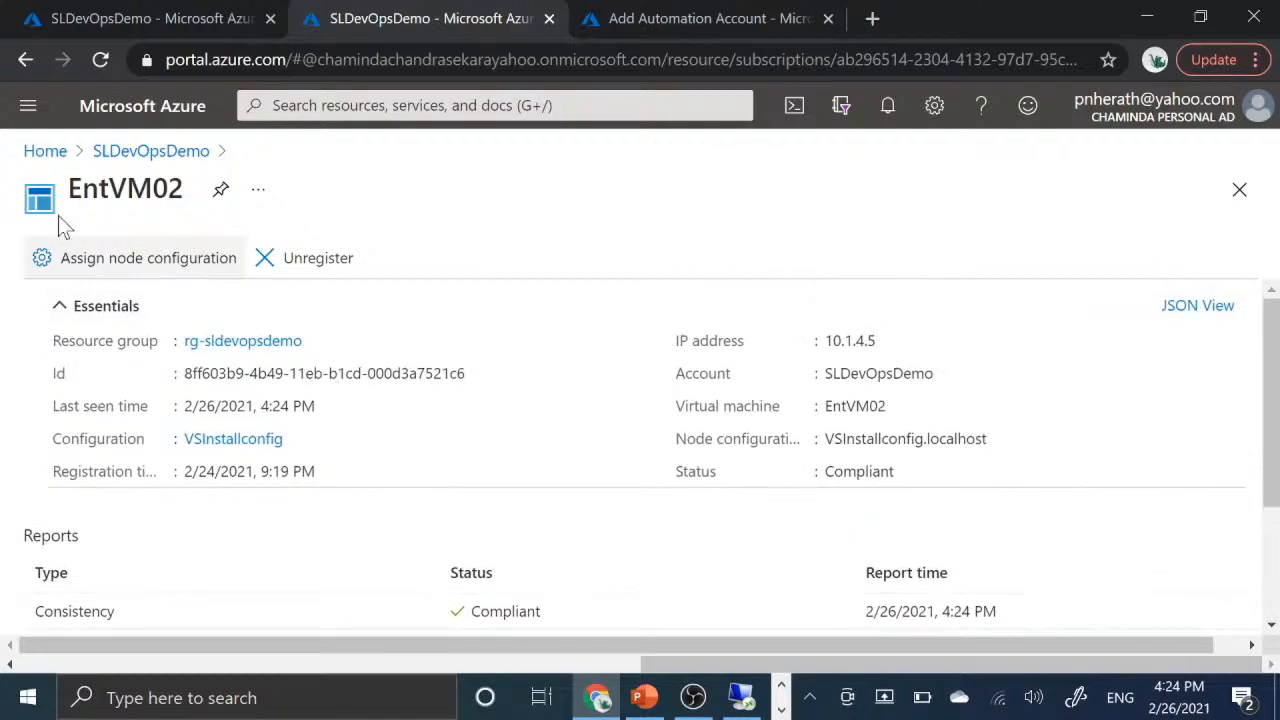
- Return to the SLDevOpsDemo state configuration page, refresh it and compare the status chart with the EntVM02 row
{"action": "left_click", "coordinate": [151, 152]}
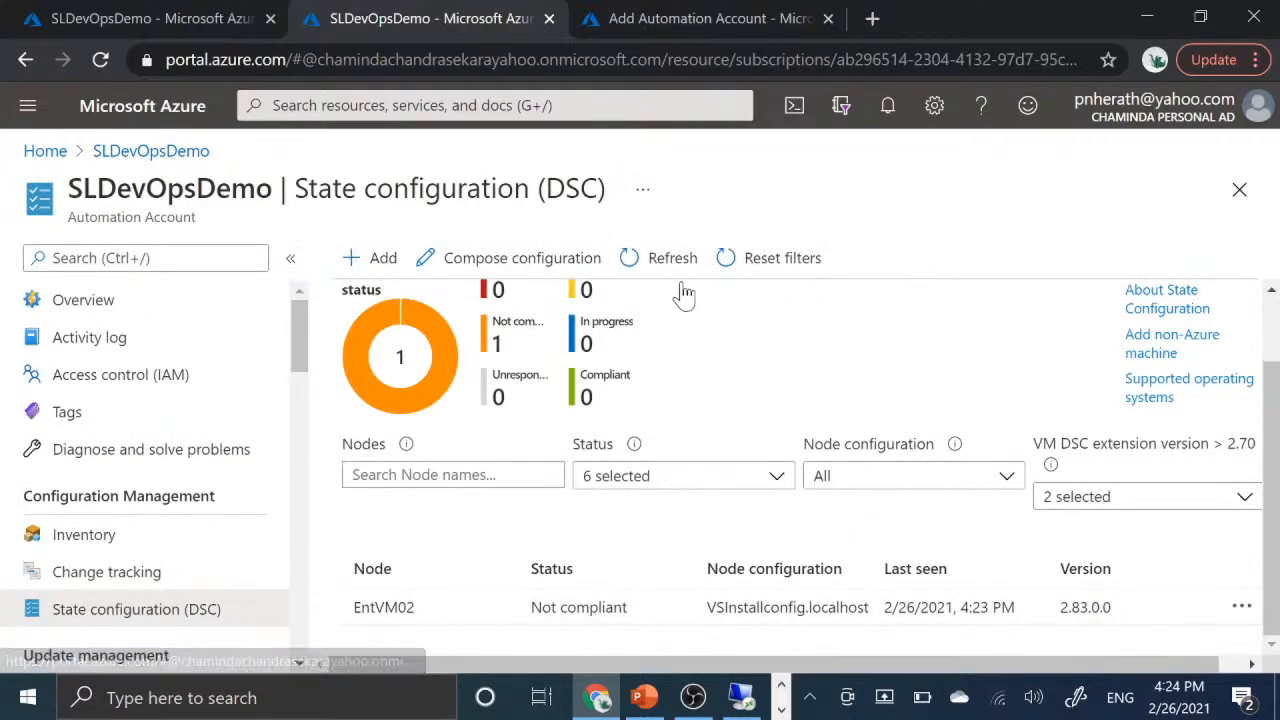
{"action": "scroll", "coordinate": [657, 371], "scroll_direction": "up", "scroll_amount": 1}
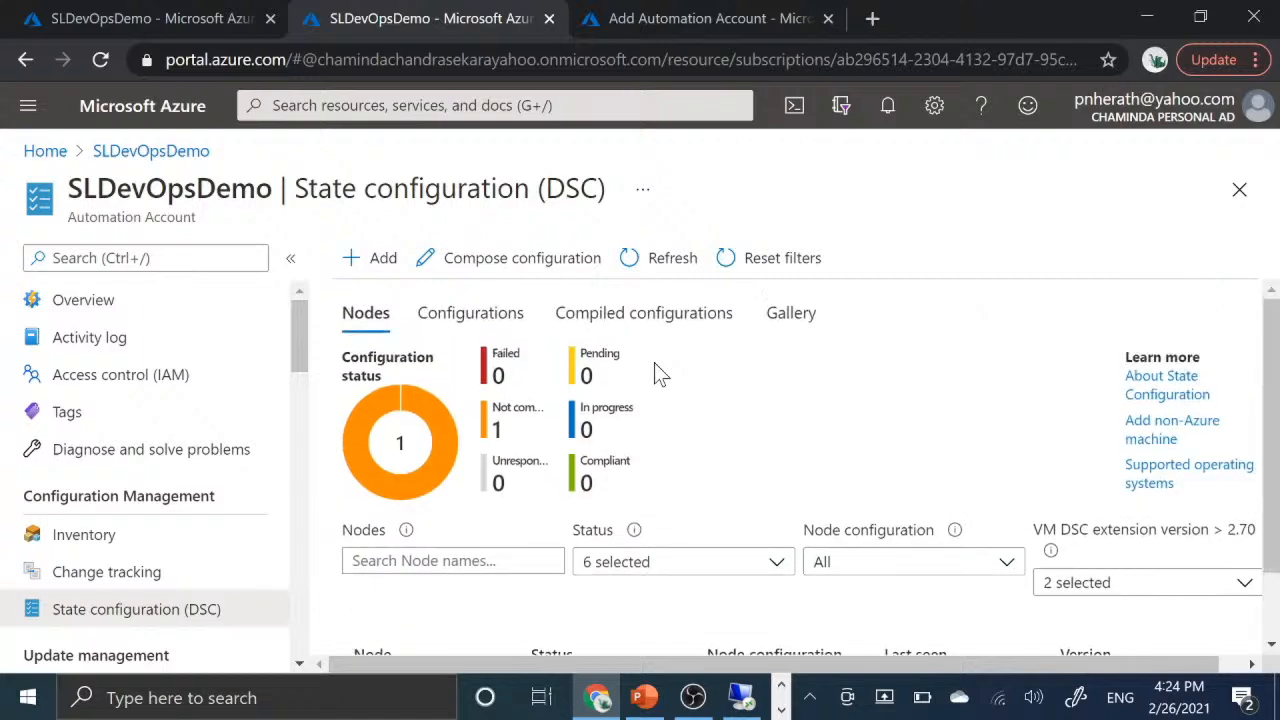
{"action": "left_click", "coordinate": [663, 262]}
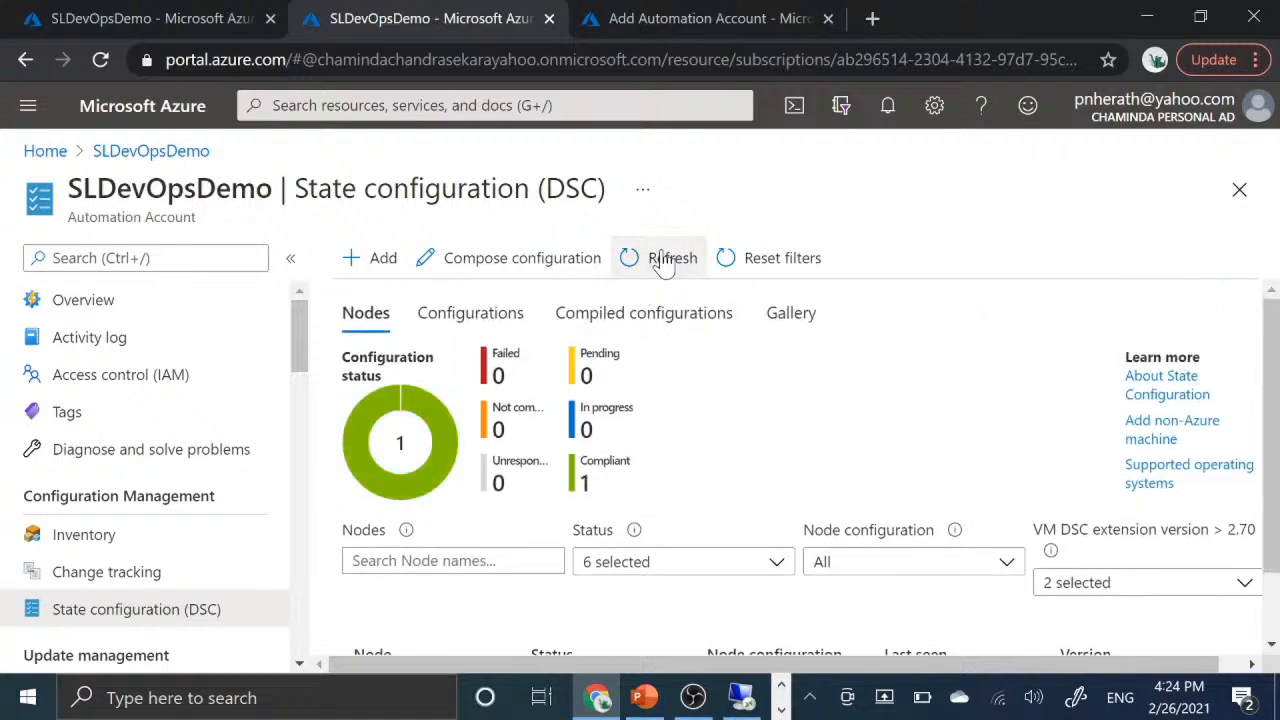
{"action": "scroll", "coordinate": [790, 520], "scroll_direction": "down", "scroll_amount": 1}
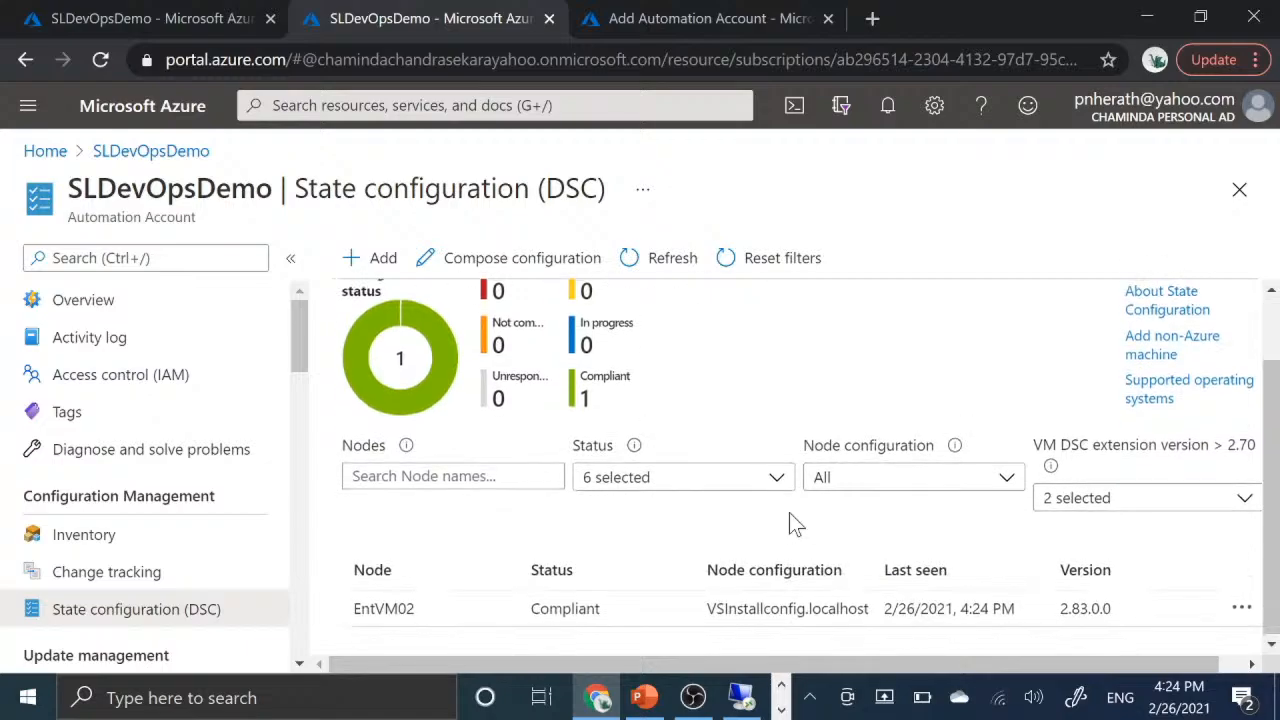
{"action": "scroll", "coordinate": [789, 512], "scroll_direction": "up", "scroll_amount": 1}
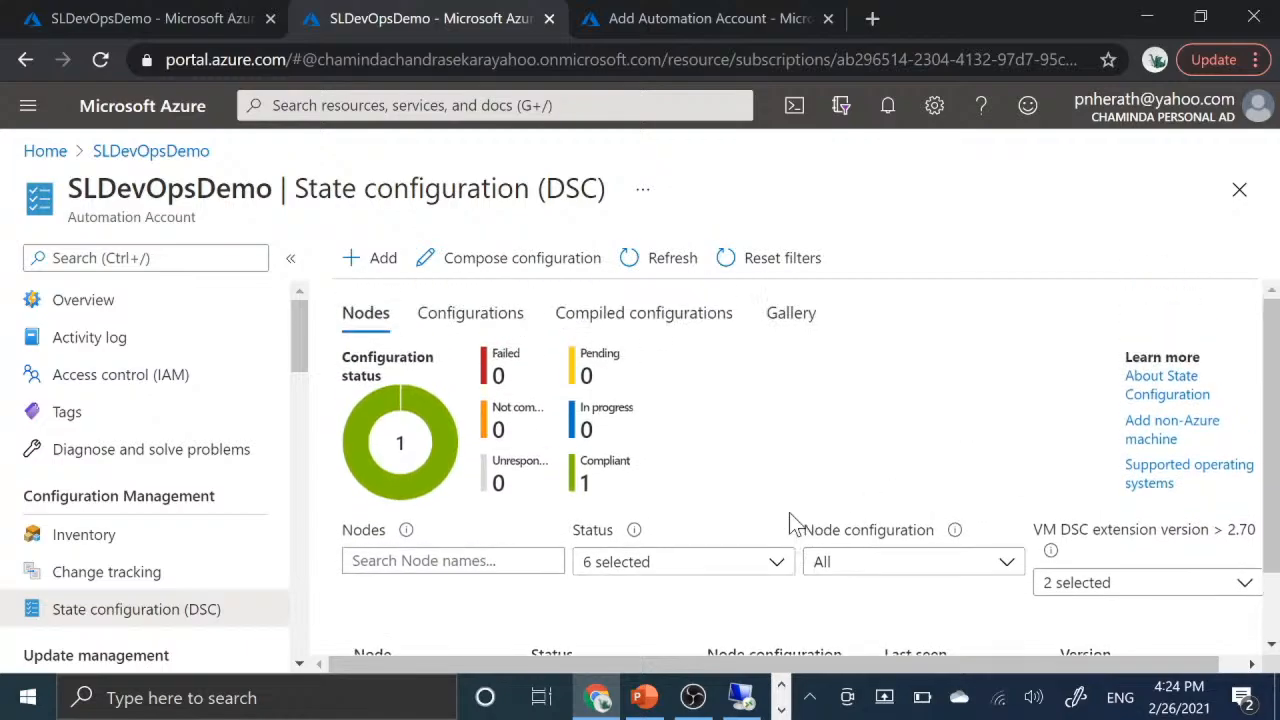
{"action": "scroll", "coordinate": [789, 512], "scroll_direction": "down", "scroll_amount": 1}
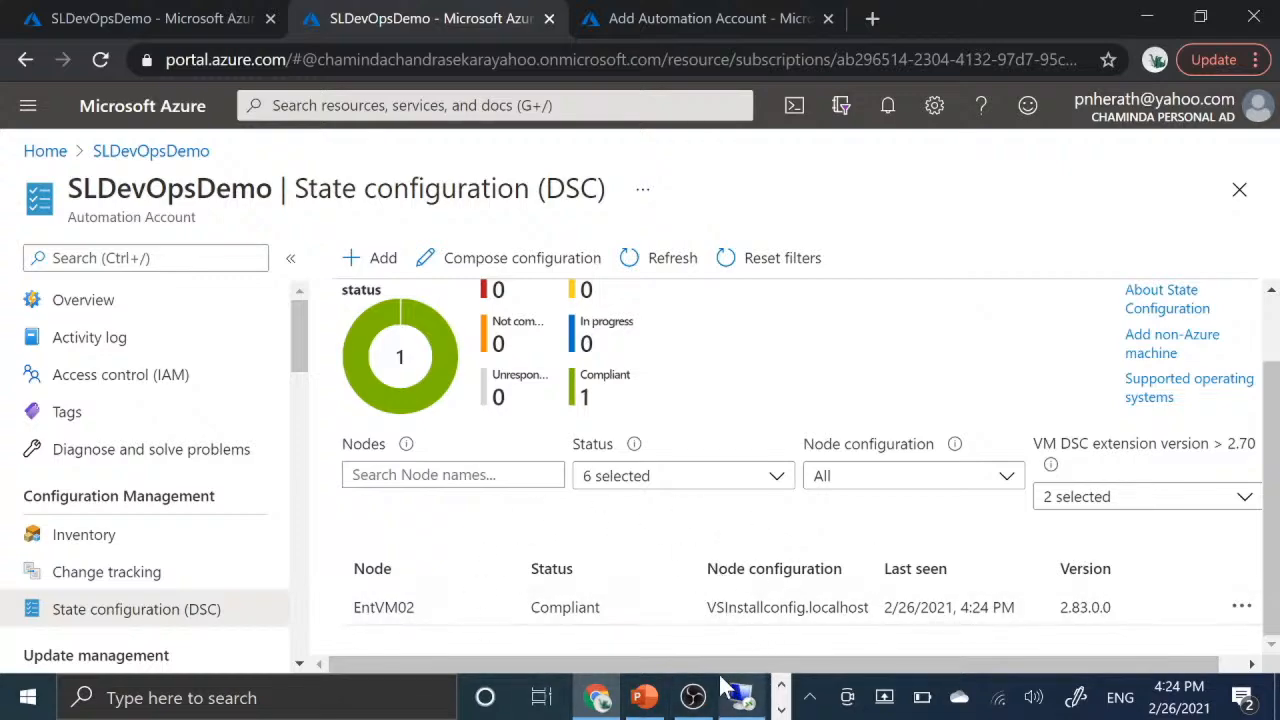
- Switch to the VM's remote desktop session, search Windows for "visu" to check for Visual Studio, and minimize the session
{"action": "left_click", "coordinate": [741, 712]}
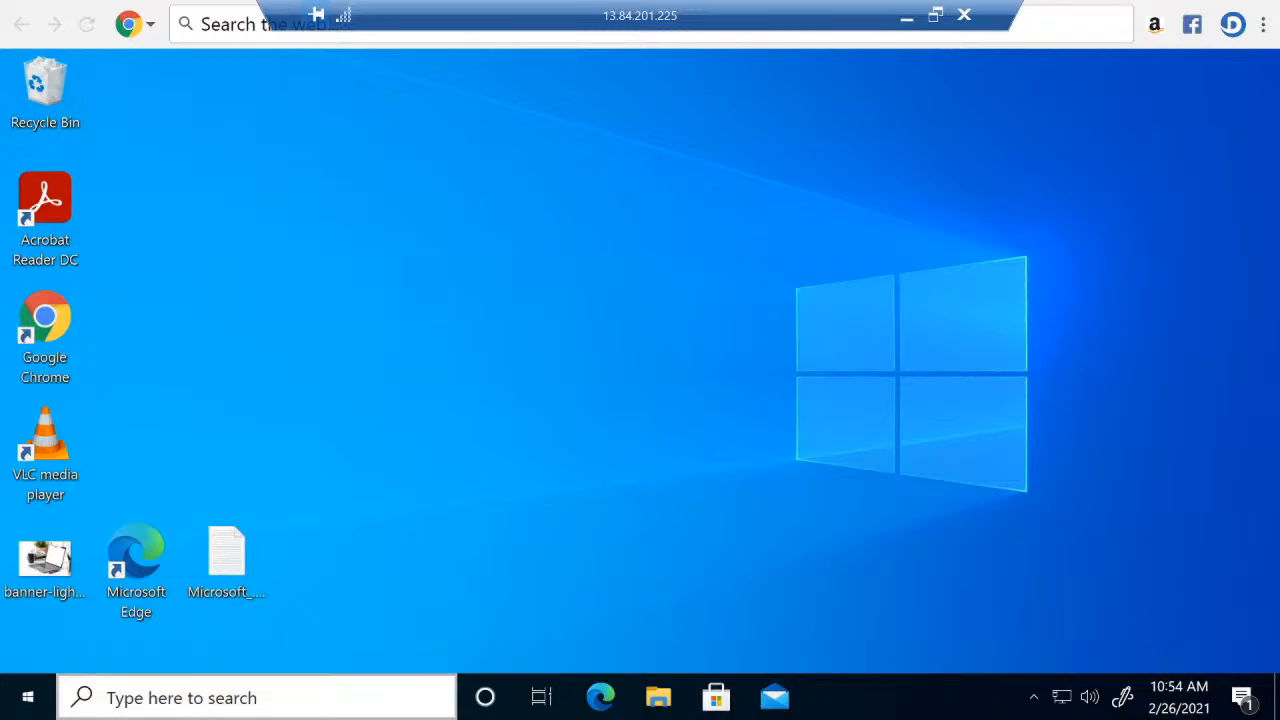
{"action": "left_click", "coordinate": [316, 700]}
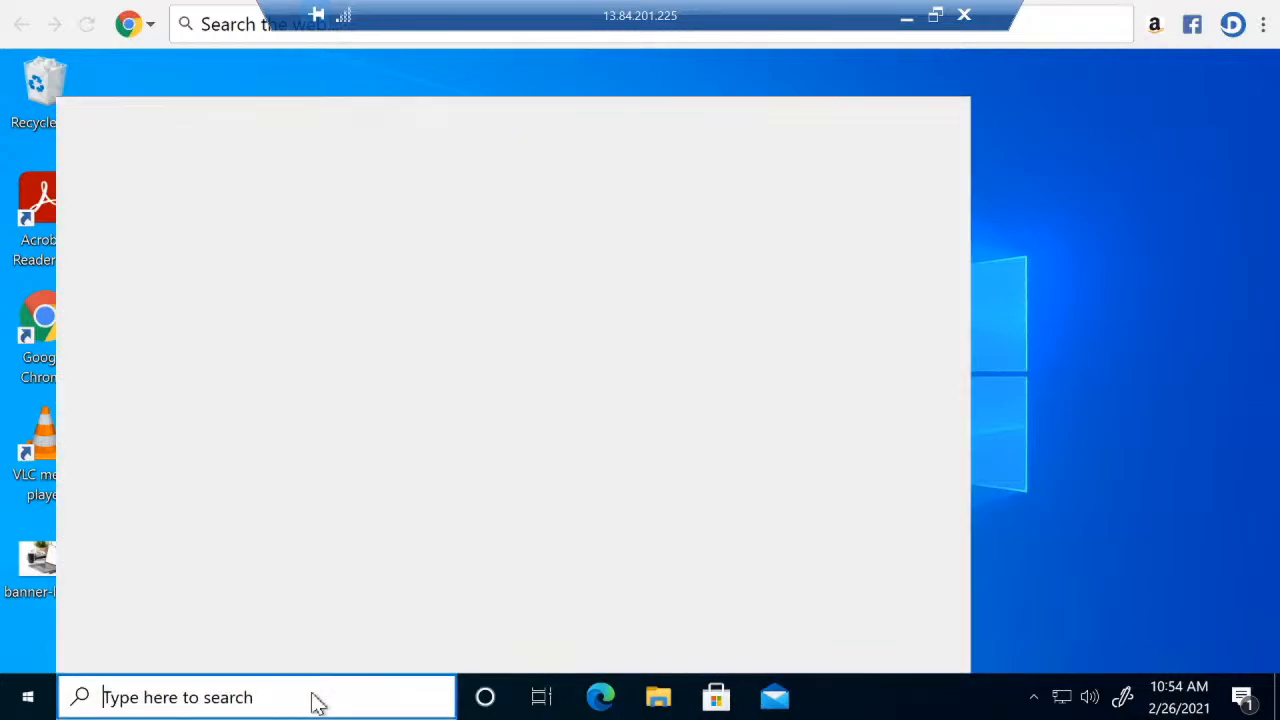
{"action": "type", "text": "vi"}
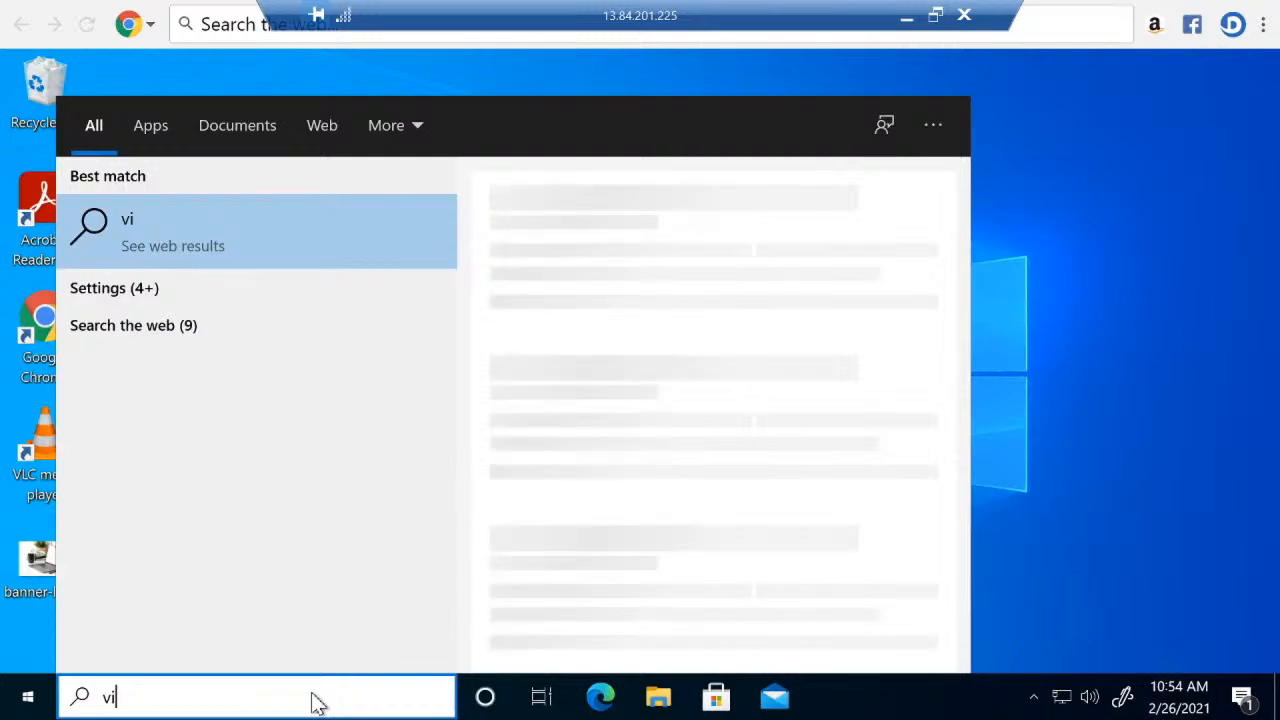
{"action": "type", "text": "su"}
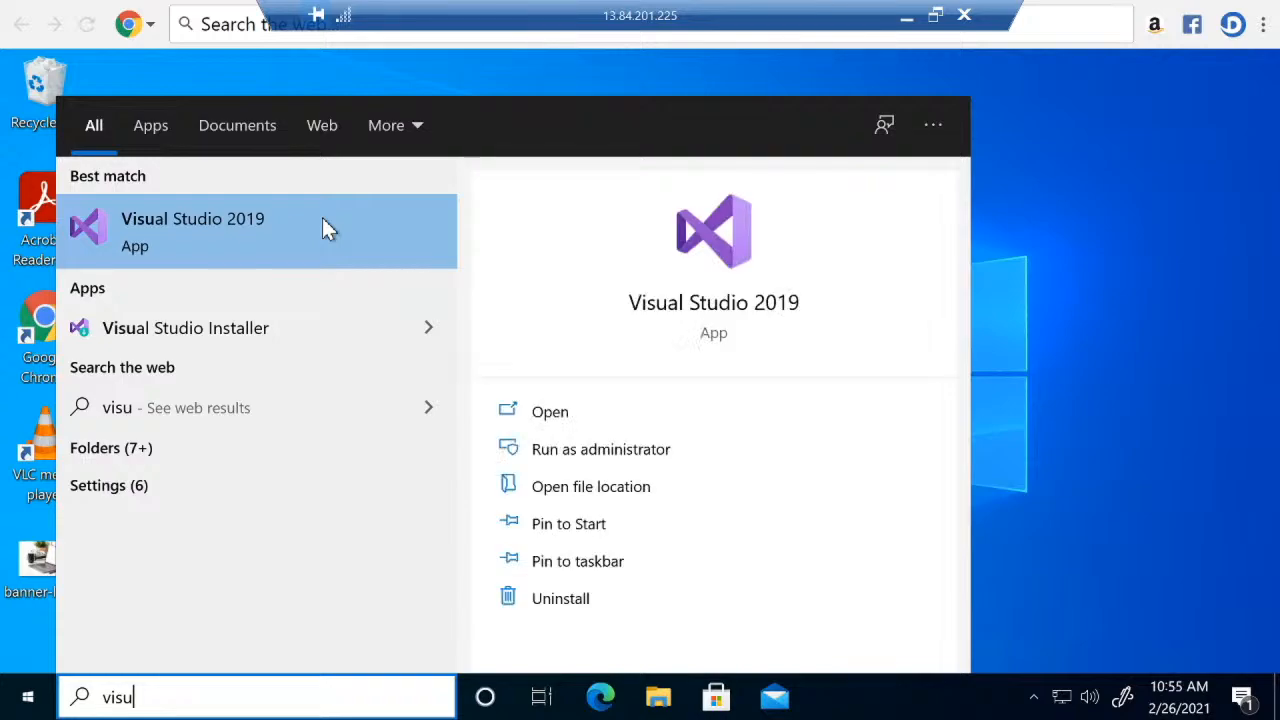
{"action": "left_click", "coordinate": [907, 27]}
- Review the DSC nodes overview in the Azure portal, examining the configuration status counts, filters and EntVM02's assigned configuration
{"action": "scroll", "coordinate": [750, 450], "scroll_direction": "up", "scroll_amount": 1}
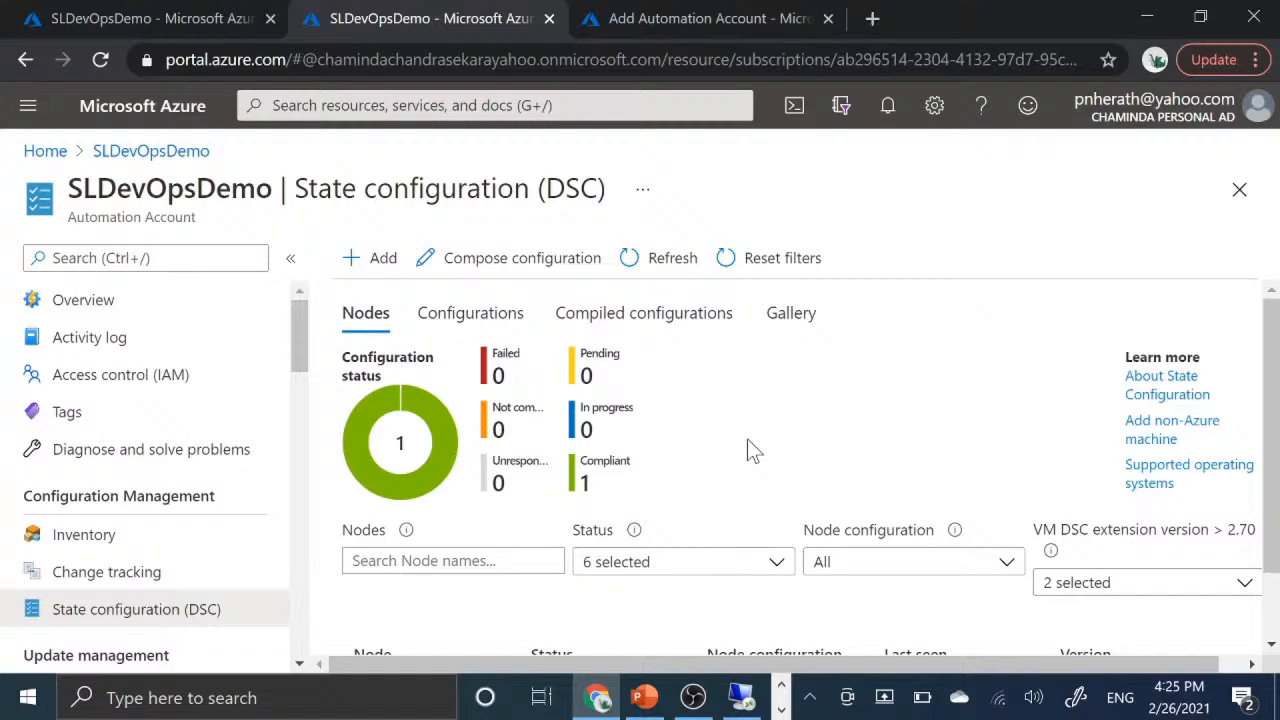
{"action": "scroll", "coordinate": [747, 439], "scroll_direction": "down", "scroll_amount": 1}
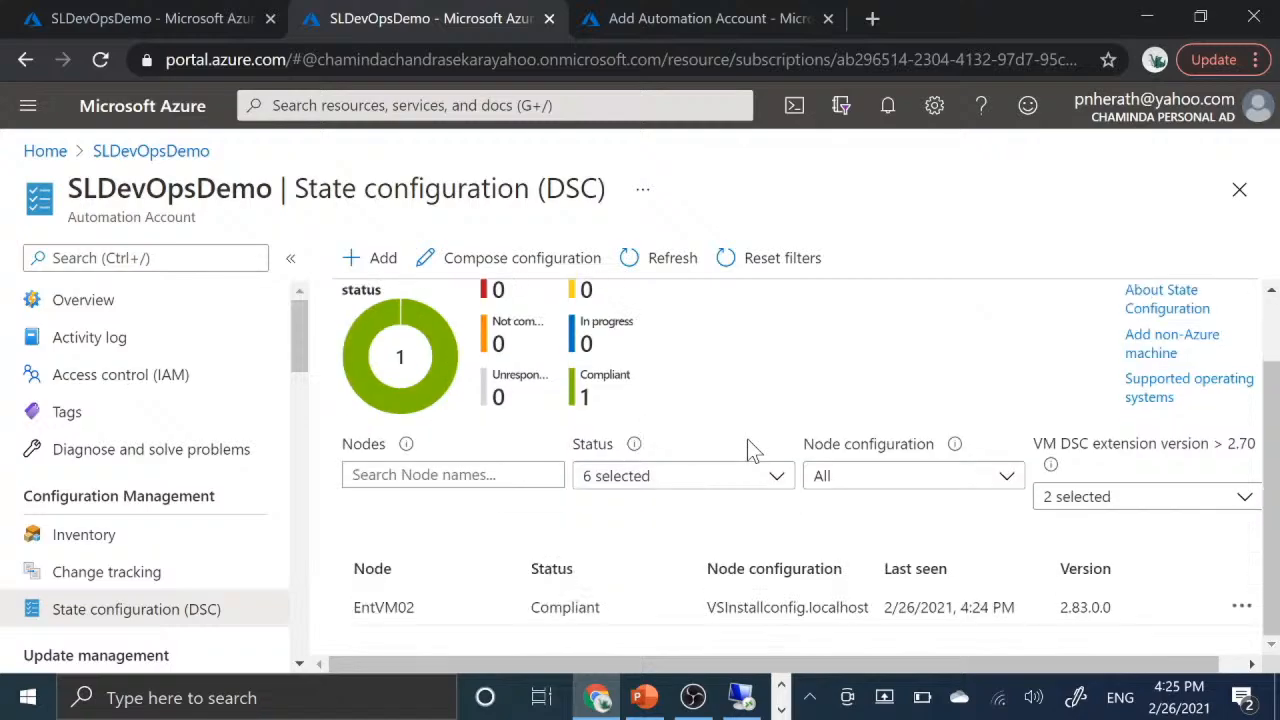
{"action": "scroll", "coordinate": [752, 451], "scroll_direction": "up", "scroll_amount": 1}
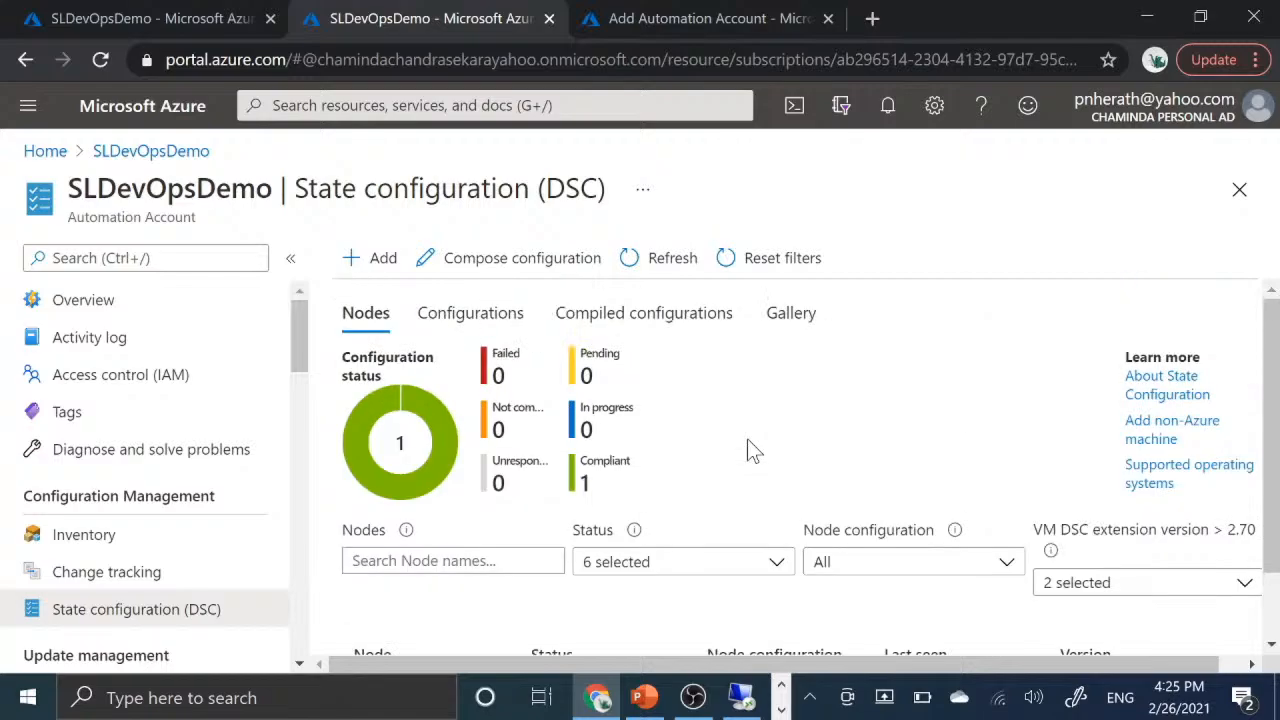
{"action": "scroll", "coordinate": [866, 494], "scroll_direction": "down", "scroll_amount": 1}
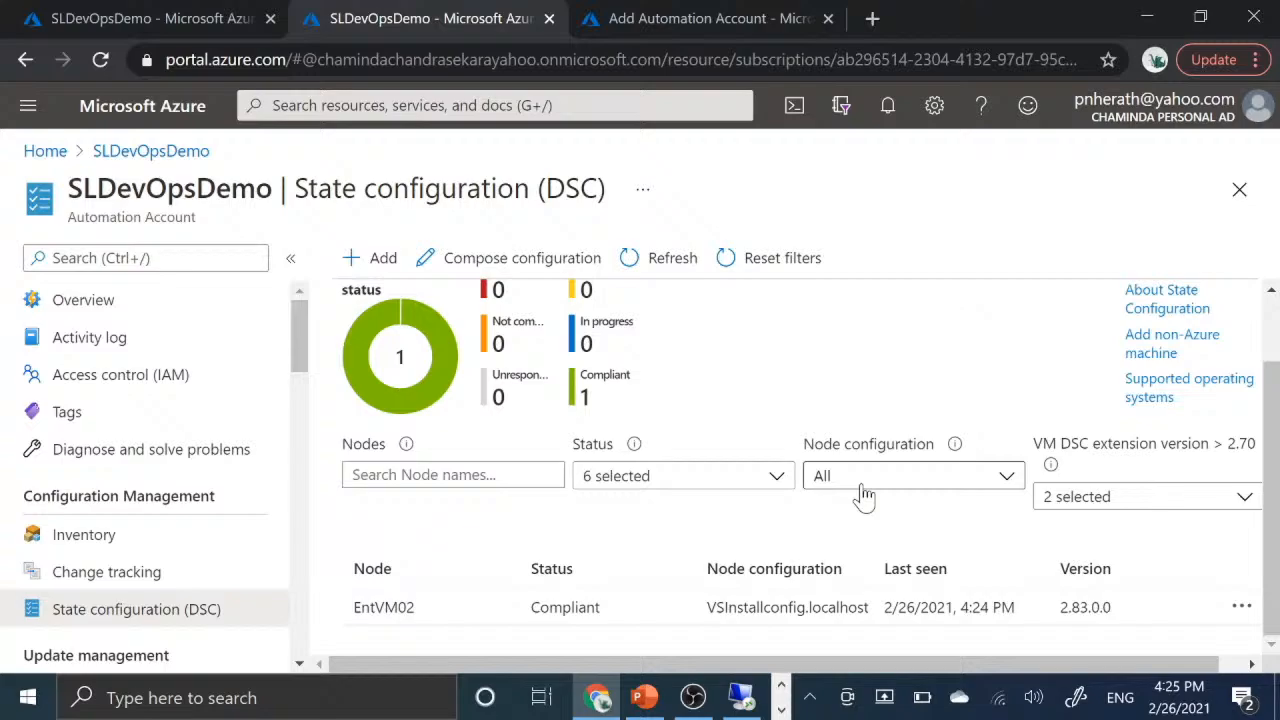
{"action": "scroll", "coordinate": [866, 494], "scroll_direction": "up", "scroll_amount": 1}
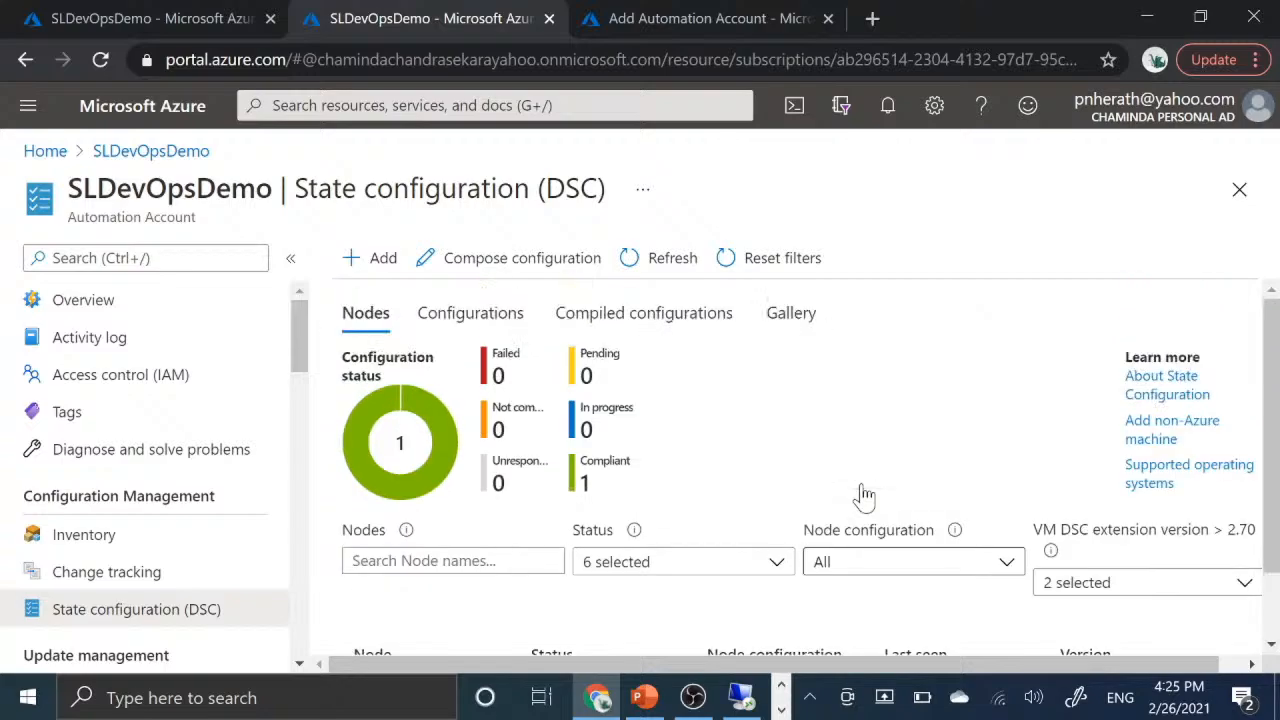
{"action": "scroll", "coordinate": [862, 488], "scroll_direction": "down", "scroll_amount": 1}
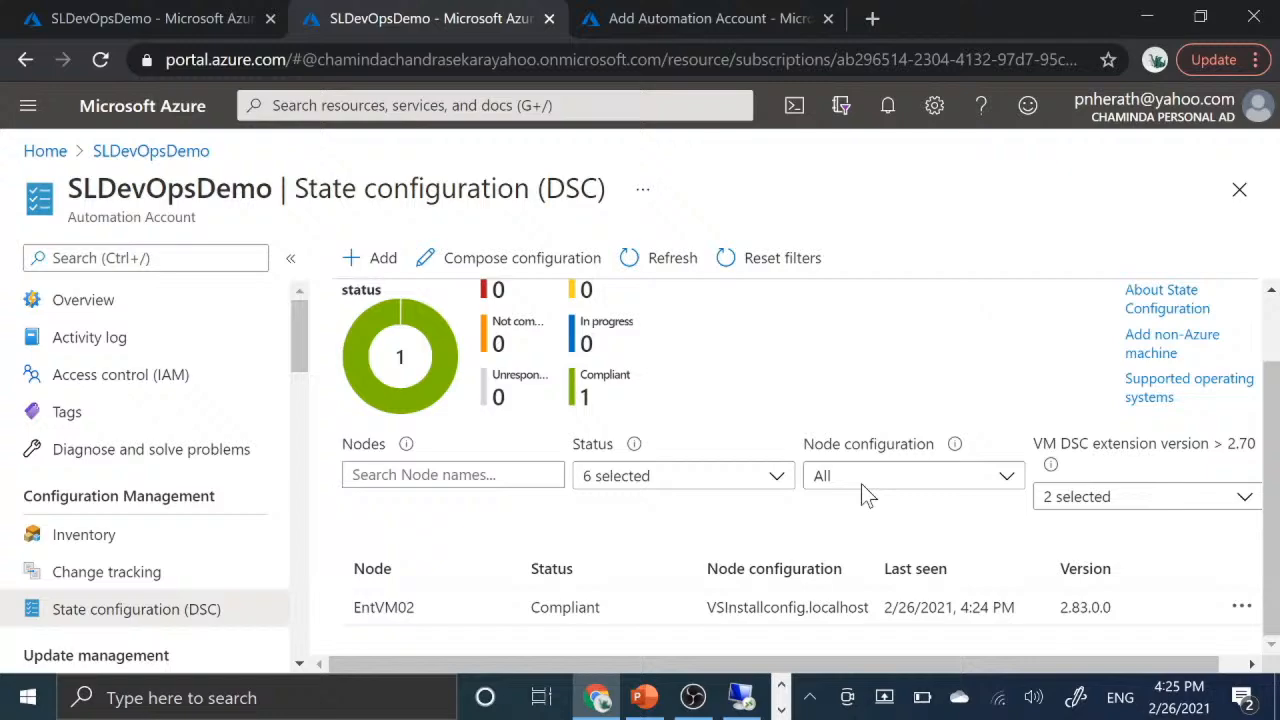
{"action": "scroll", "coordinate": [861, 483], "scroll_direction": "up", "scroll_amount": 1}
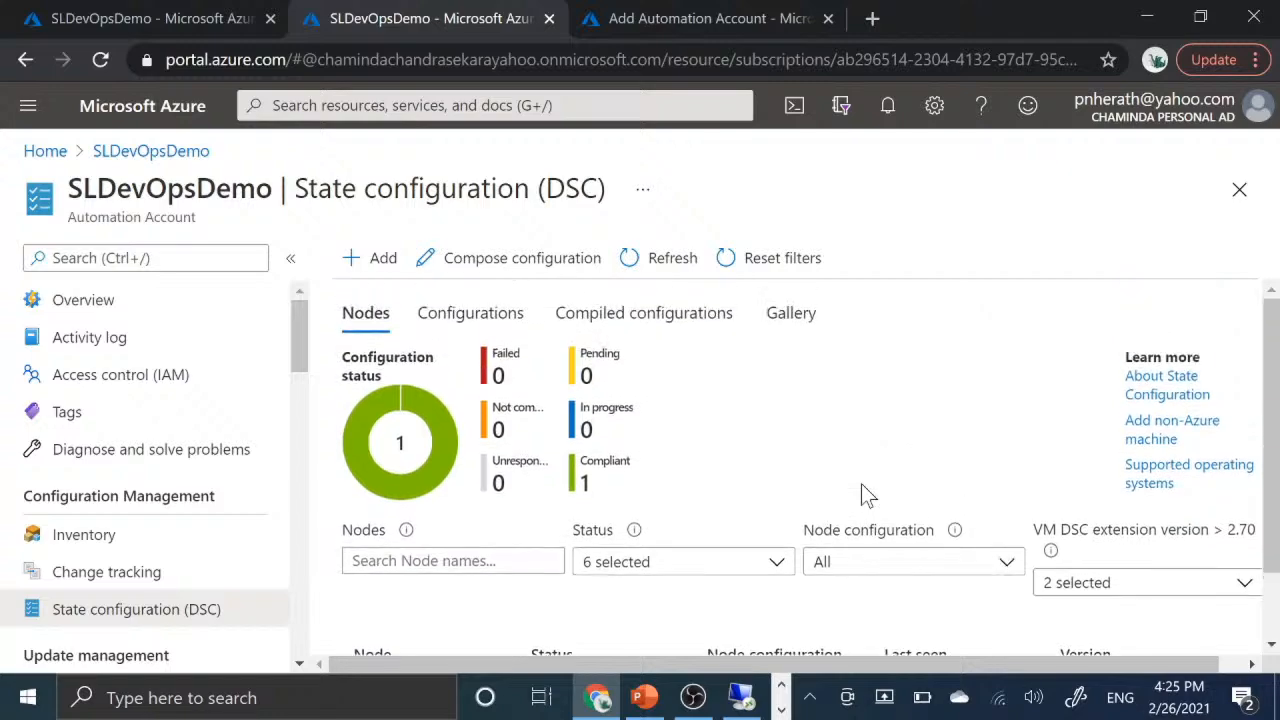
{"action": "scroll", "coordinate": [861, 483], "scroll_direction": "down", "scroll_amount": 1}
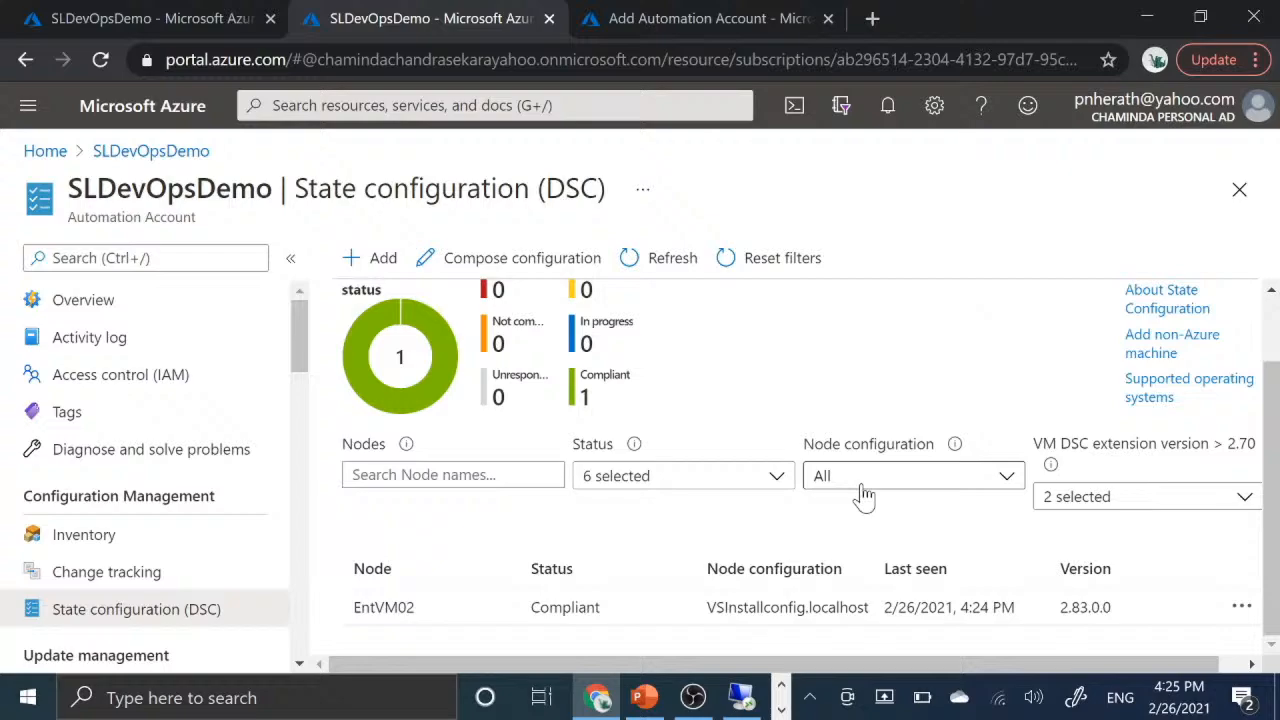
{"action": "scroll", "coordinate": [1051, 333], "scroll_direction": "up", "scroll_amount": 1}
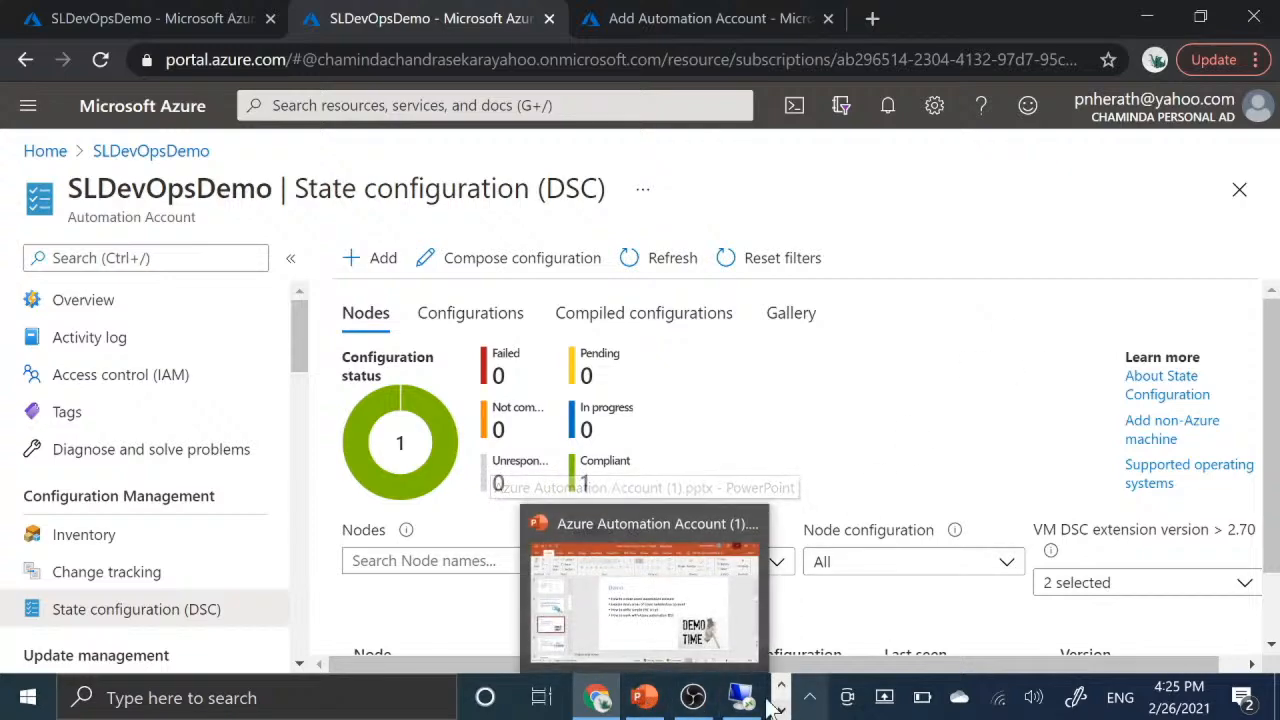
{"action": "left_click", "coordinate": [693, 697]}
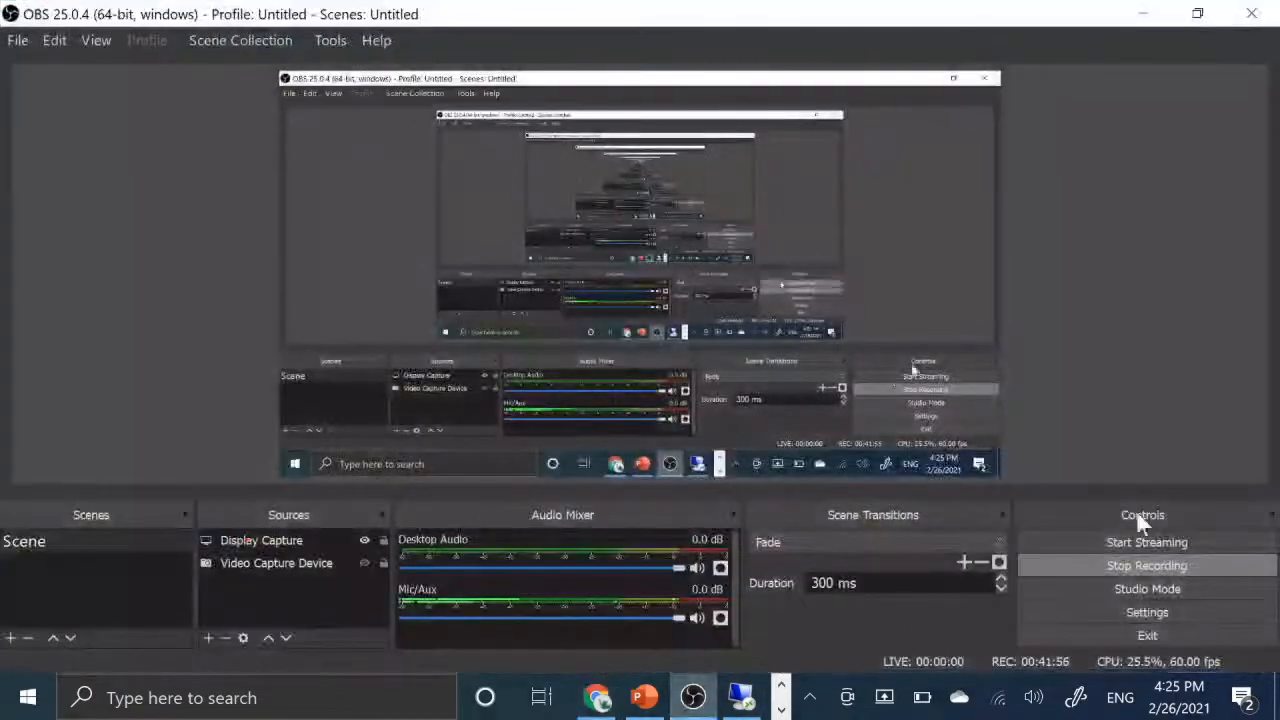
{"action": "left_click", "coordinate": [1136, 564]}
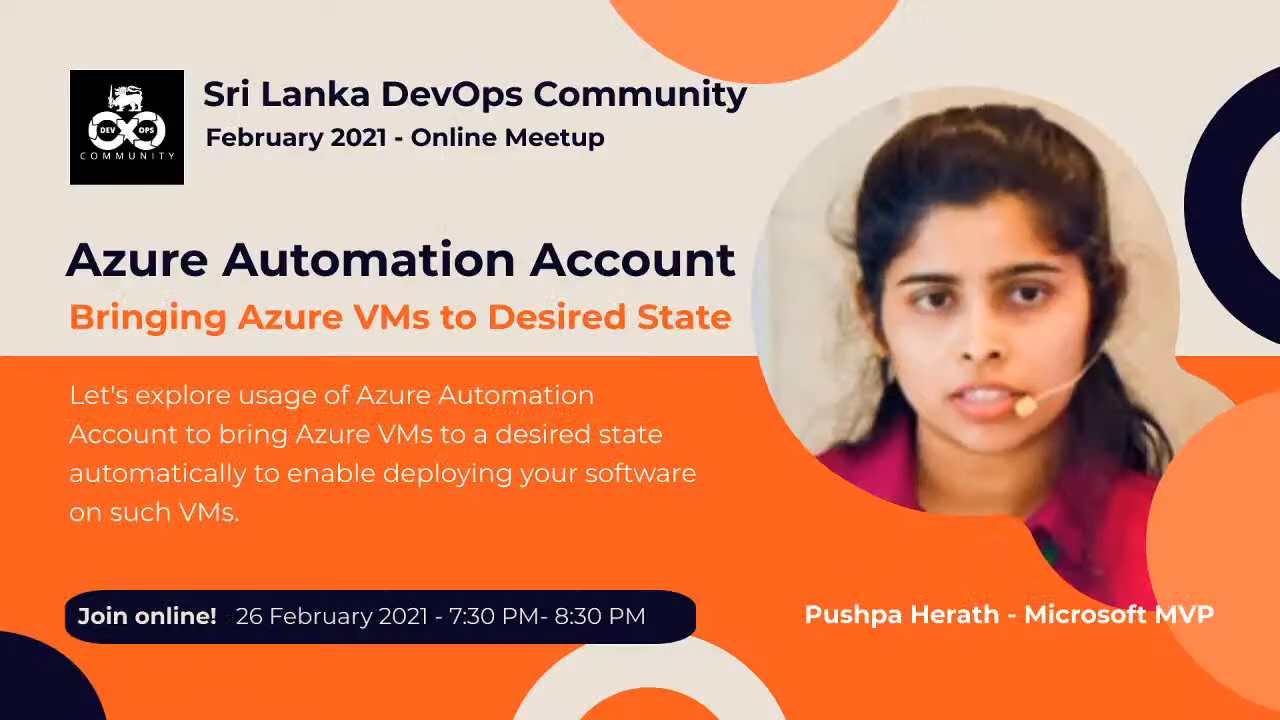